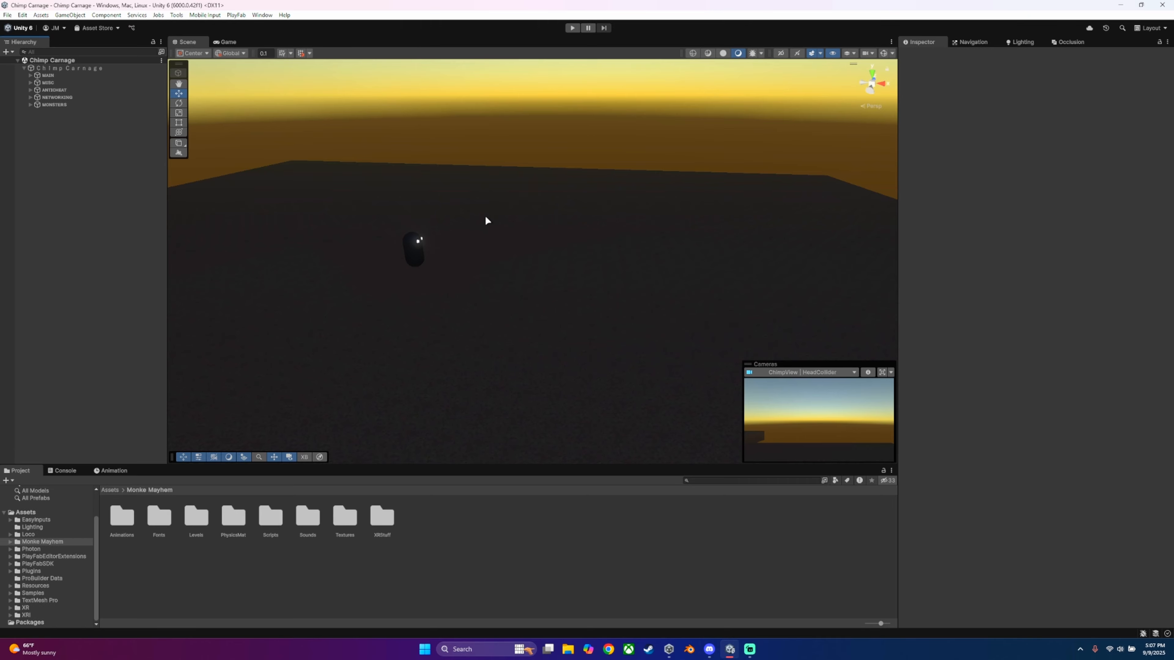
left_click_drag(495, 238, 491, 189, "alt")
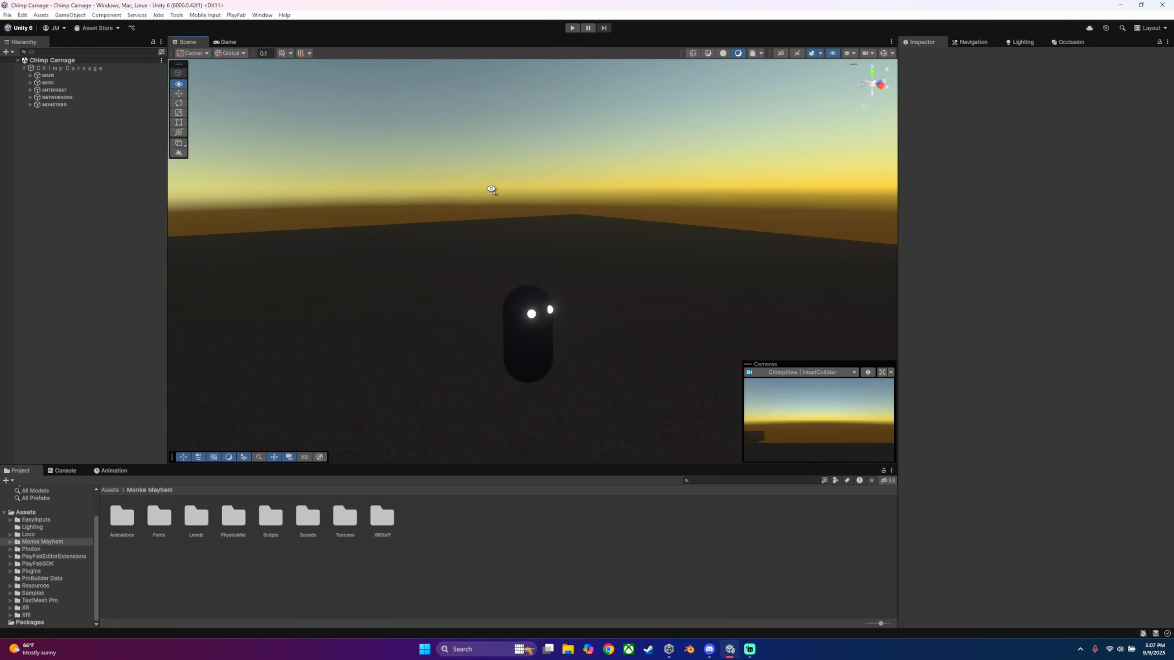
right_click_drag(492, 189, 491, 189)
key("w")
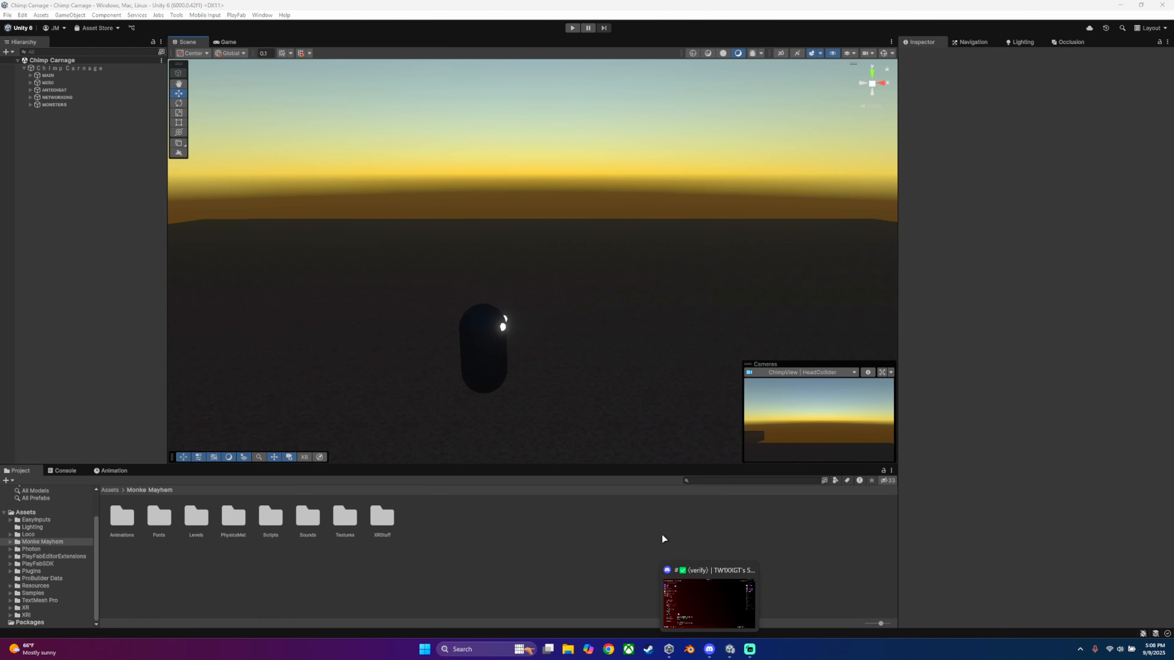
Step: Switch to the Discord server and review the SCRIPTS PING announcement and its reaction role in the role-info channel
left_click(710, 647)
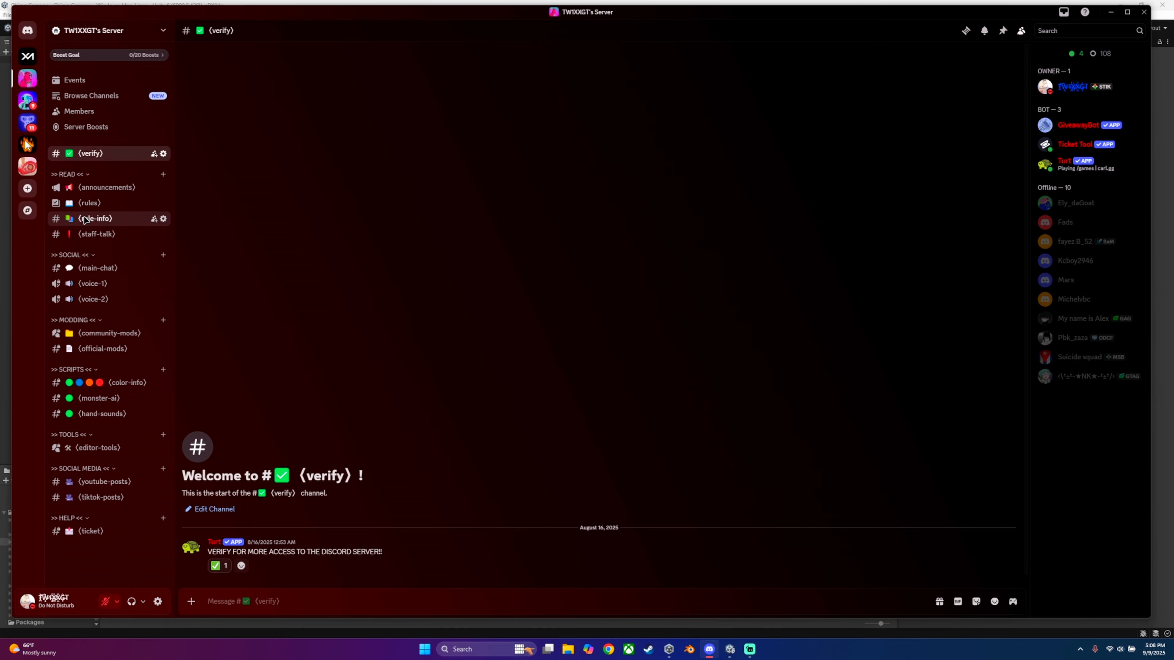
left_click(139, 219)
left_click(107, 188)
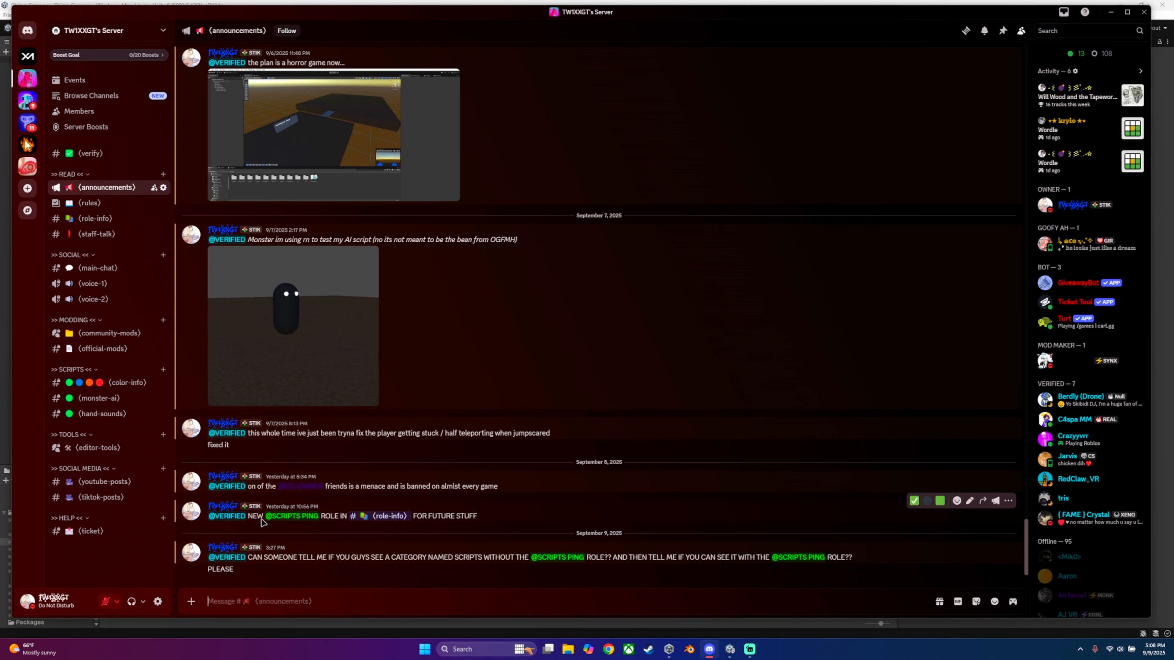
left_click_drag(249, 517, 444, 518)
left_click(480, 515)
left_click(382, 516)
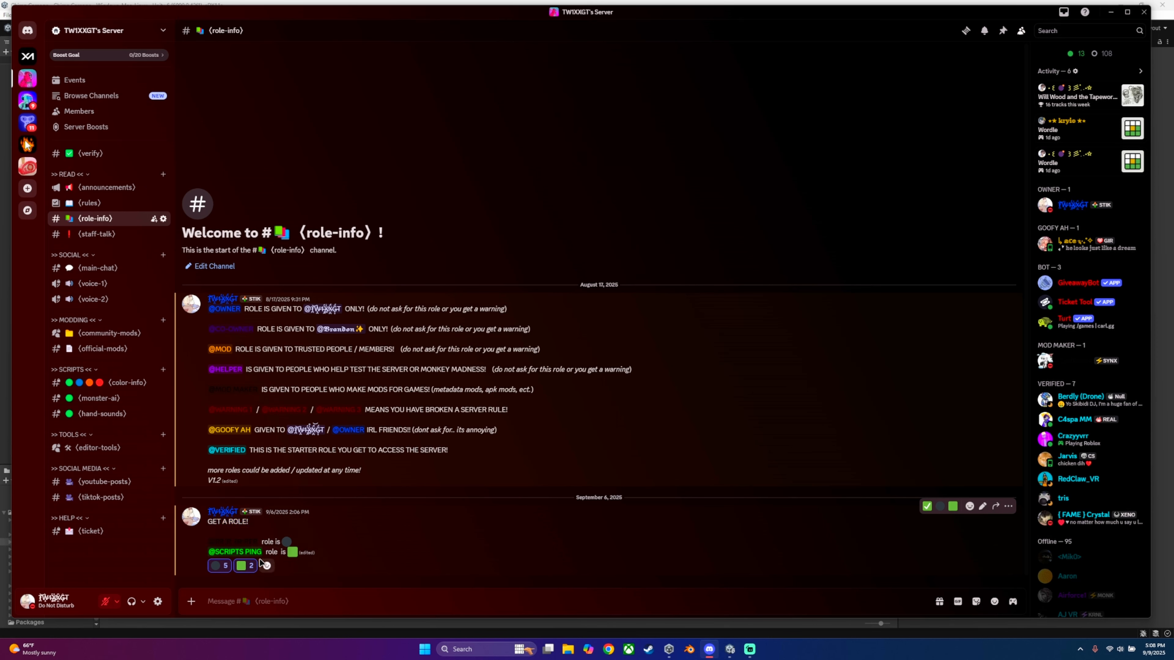
mouse_move(245, 566)
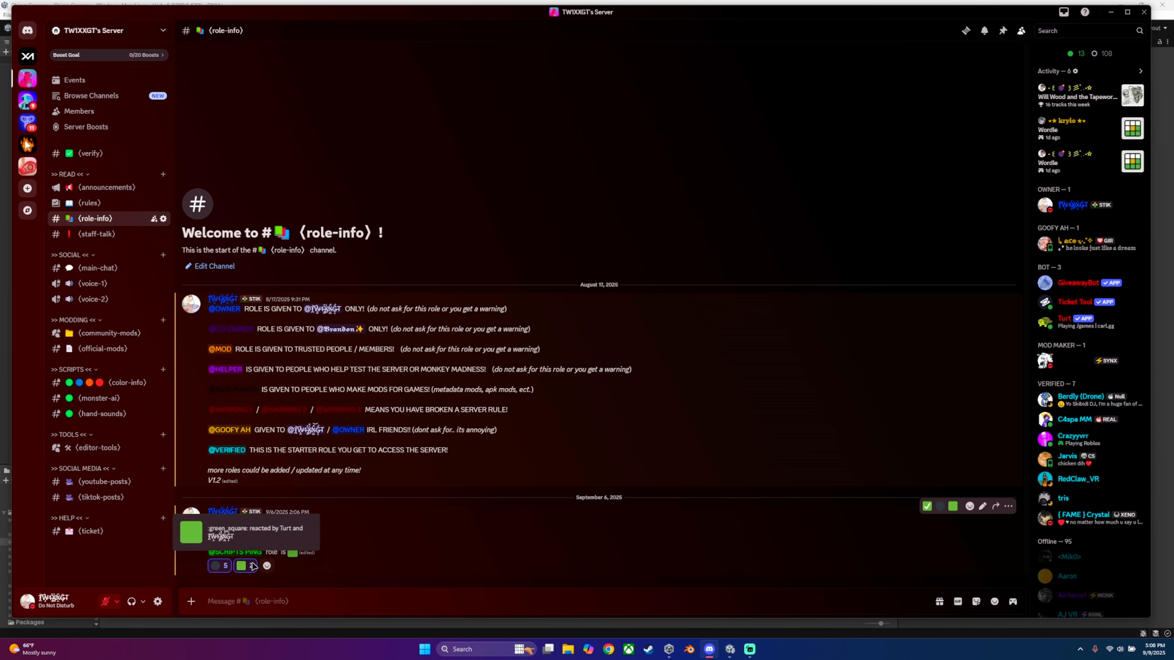
left_click_drag(209, 552, 309, 558)
left_click(274, 559)
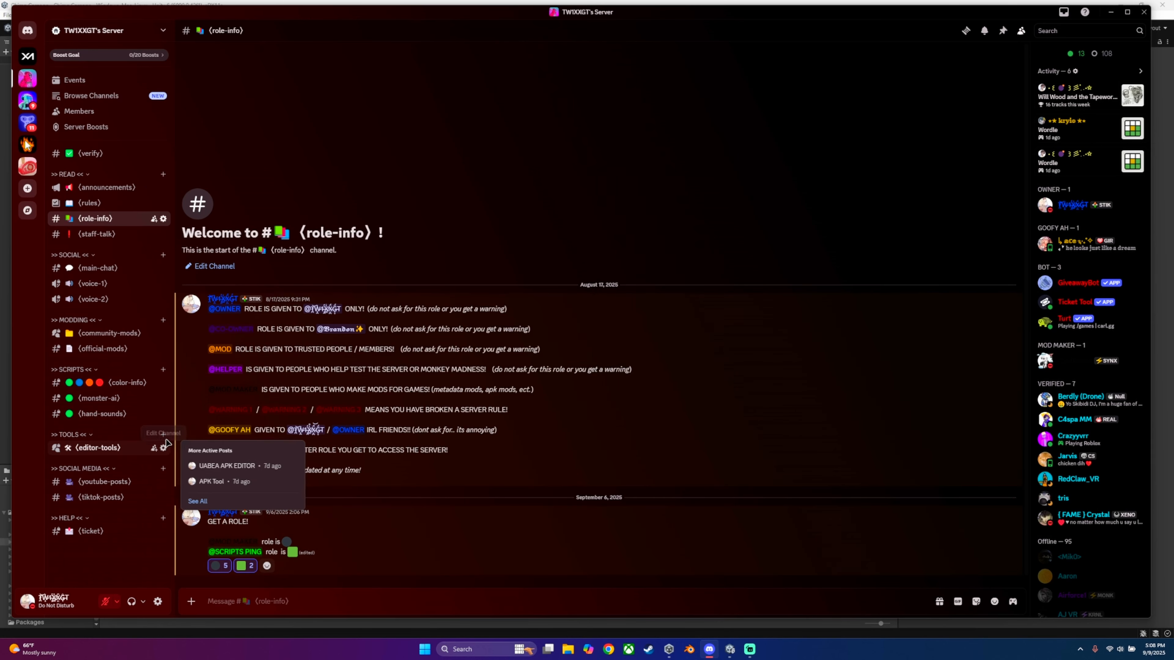
Step: Read the color-info channel and review the credit note and script files in the monster-ai channel
left_click(106, 388)
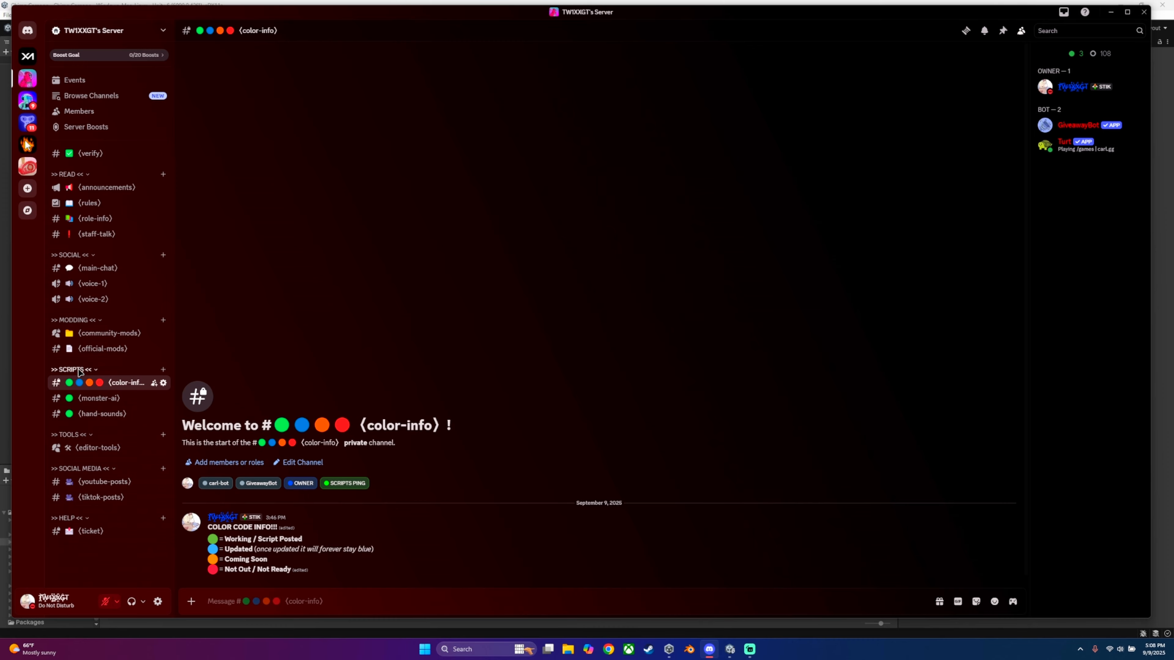
left_click(98, 398)
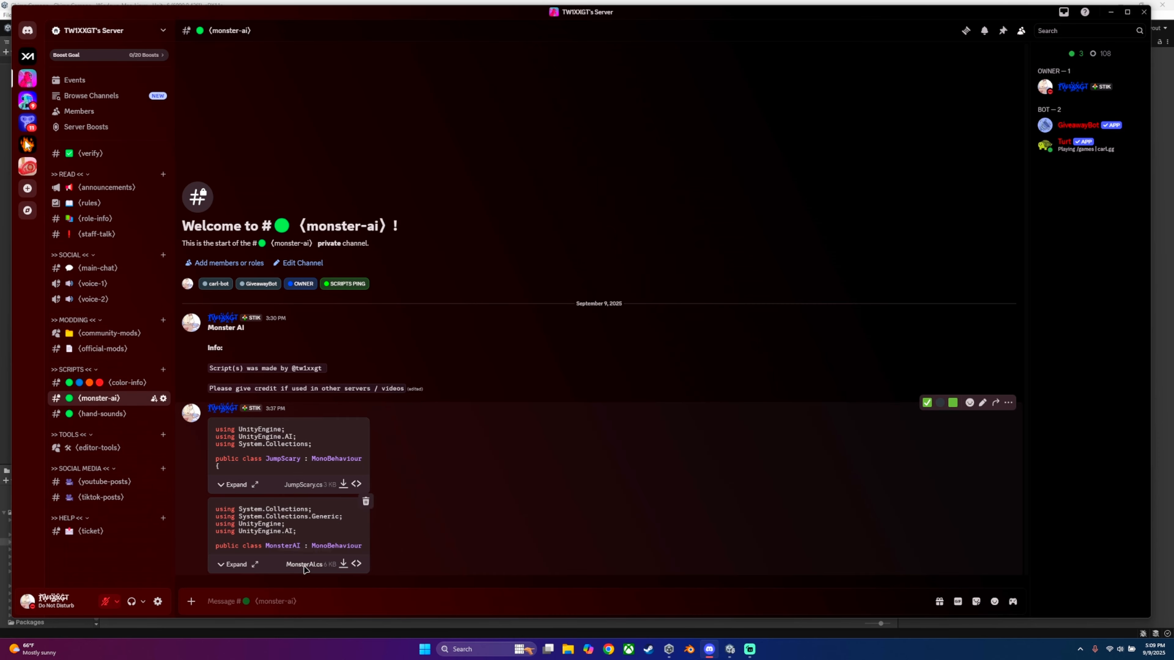
left_click_drag(210, 390, 343, 389)
left_click(346, 390)
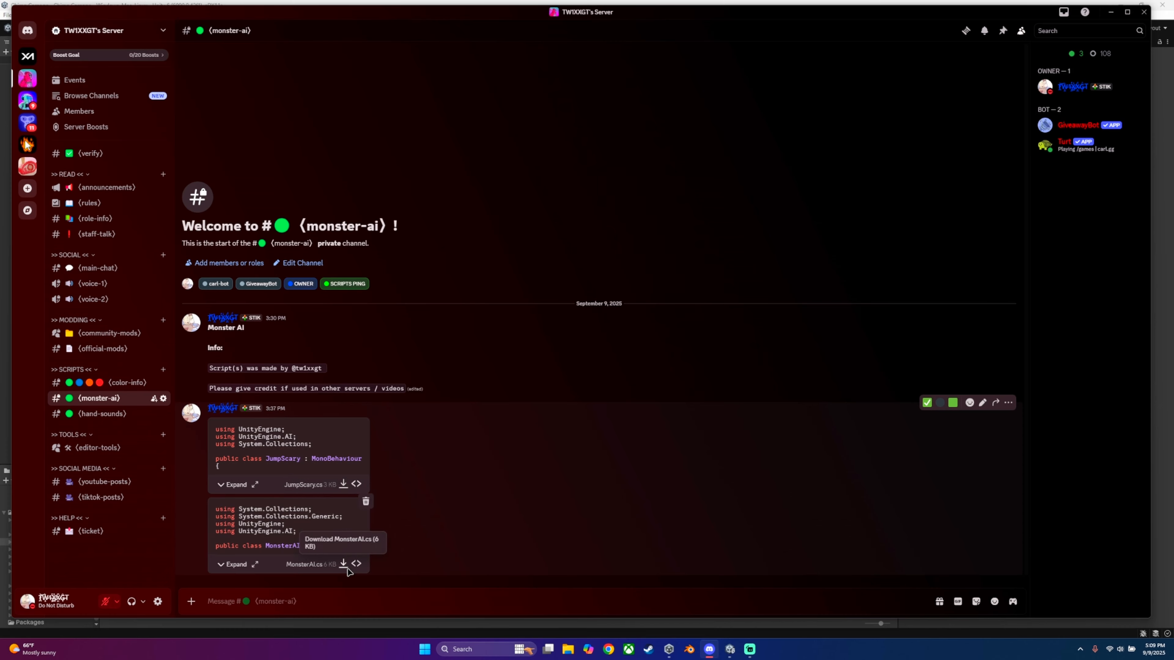
Step: Switch back to Unity and open the Misc folder inside Monke Mayhem's Scripts folder
left_click(663, 631)
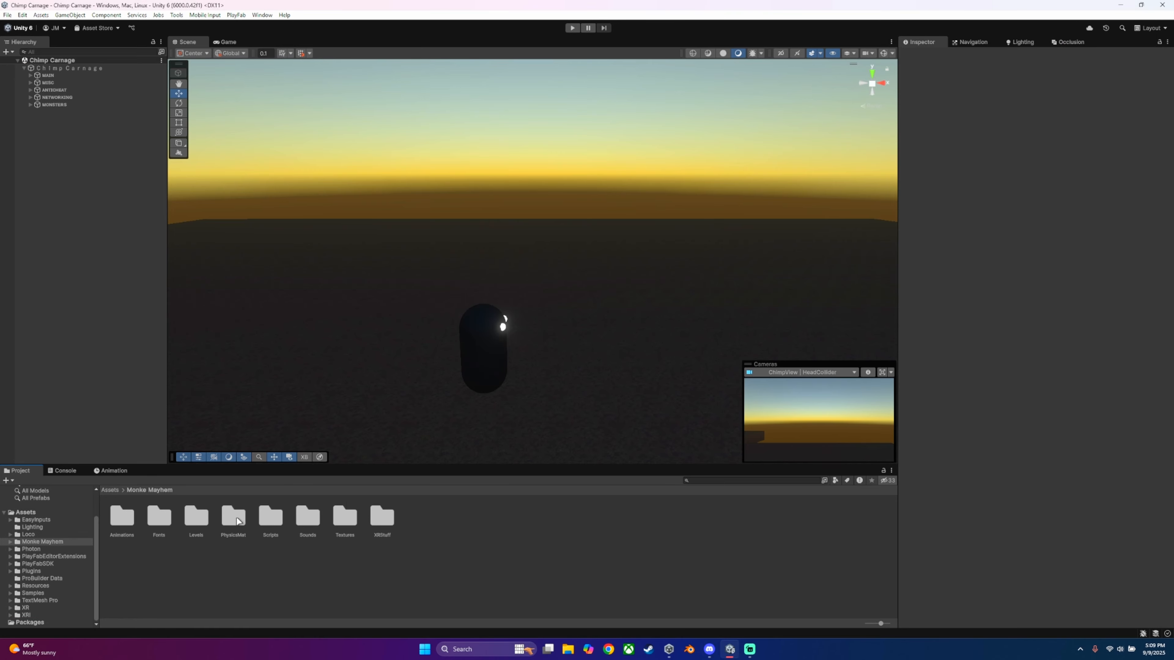
double_click(278, 518)
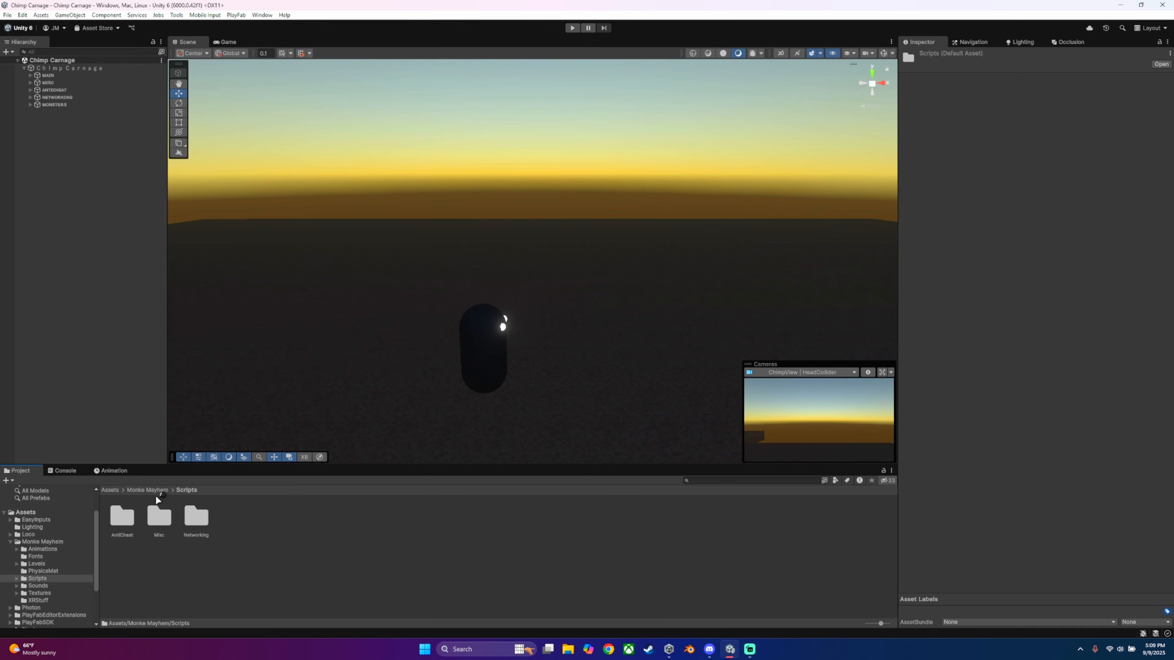
double_click(161, 507)
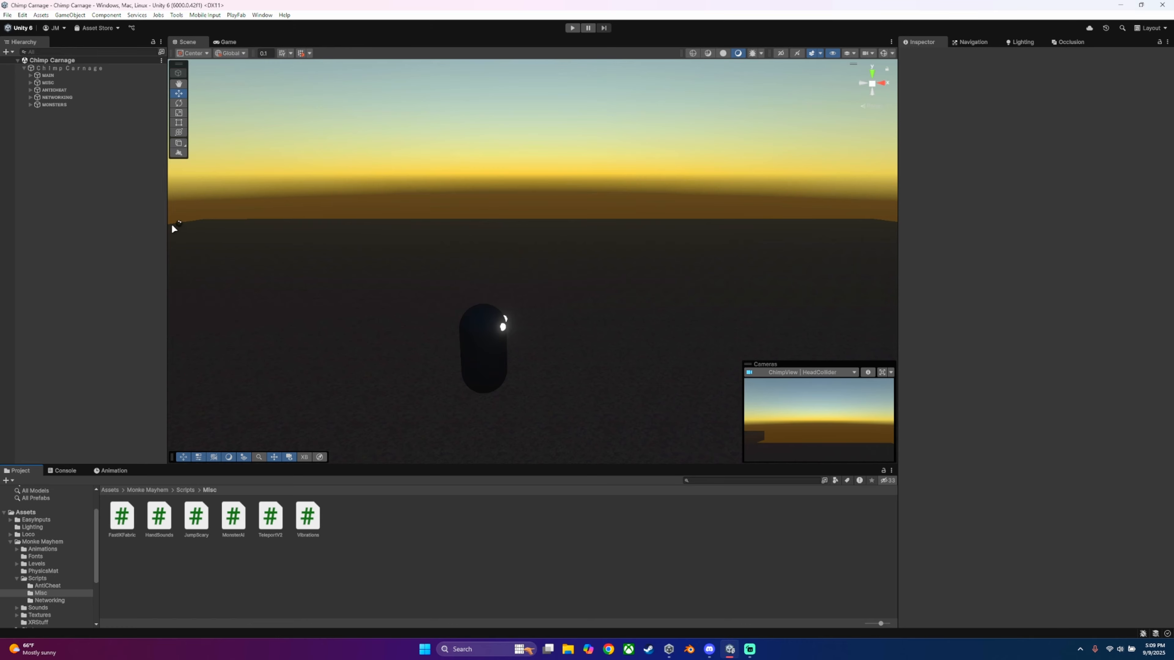
Step: Expand the MONSTERS object in the scene hierarchy and select it
left_click(30, 104)
left_click(31, 105)
left_click(68, 124)
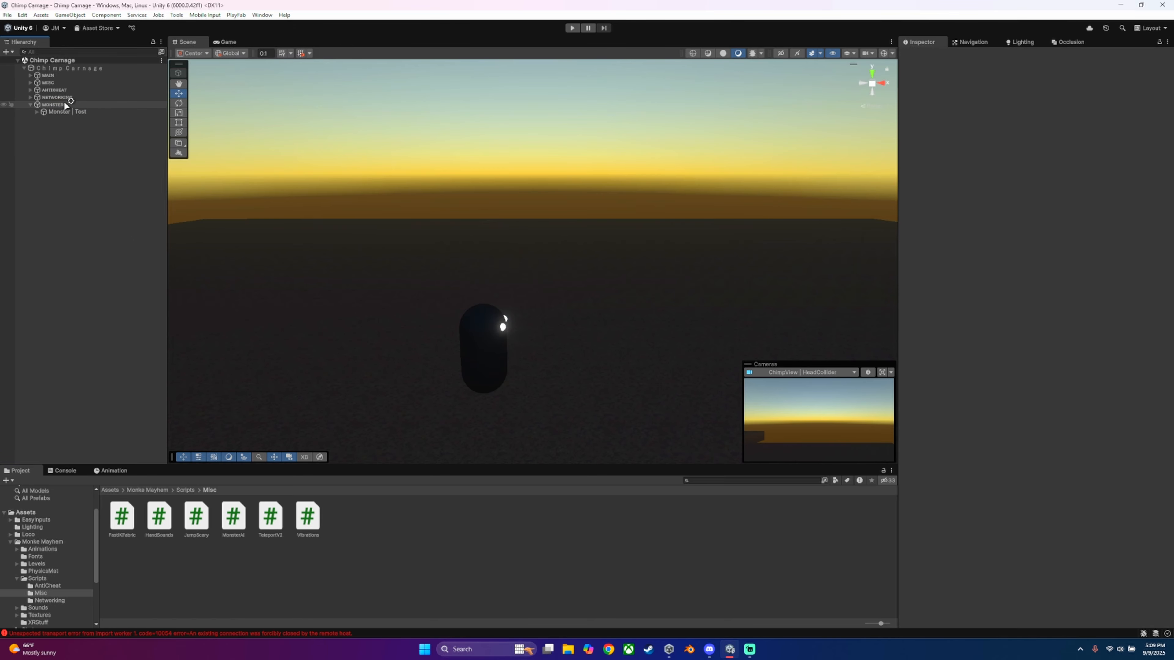
left_click(75, 104)
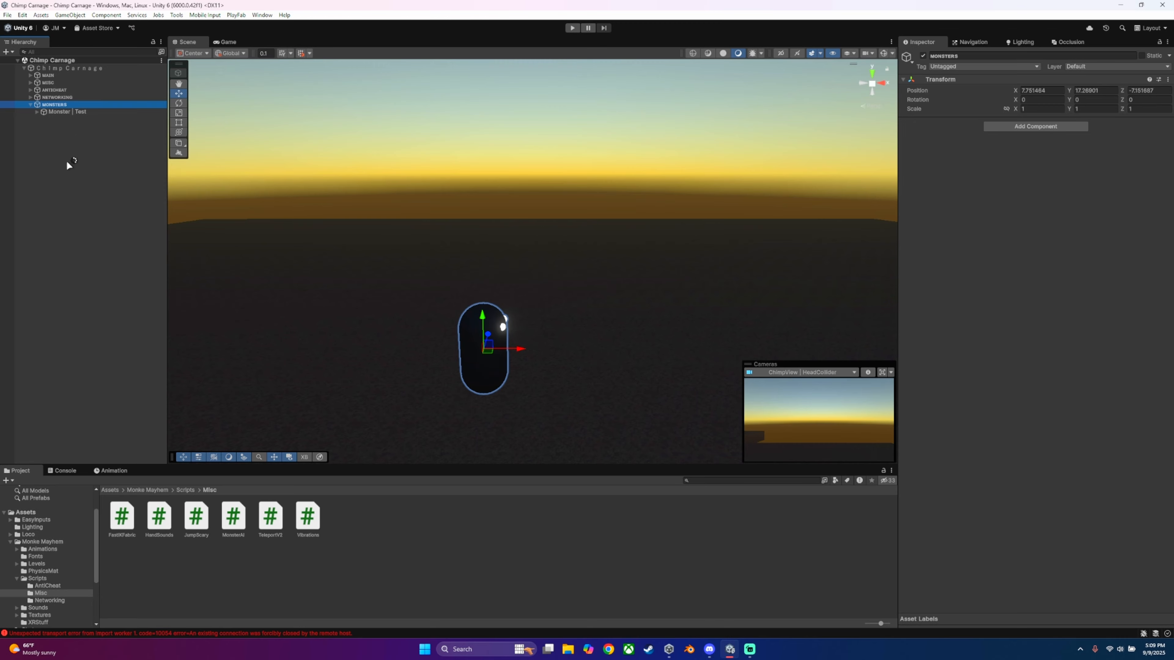
Step: Check the console, hide its error messages, and return to the project files
left_click(62, 470)
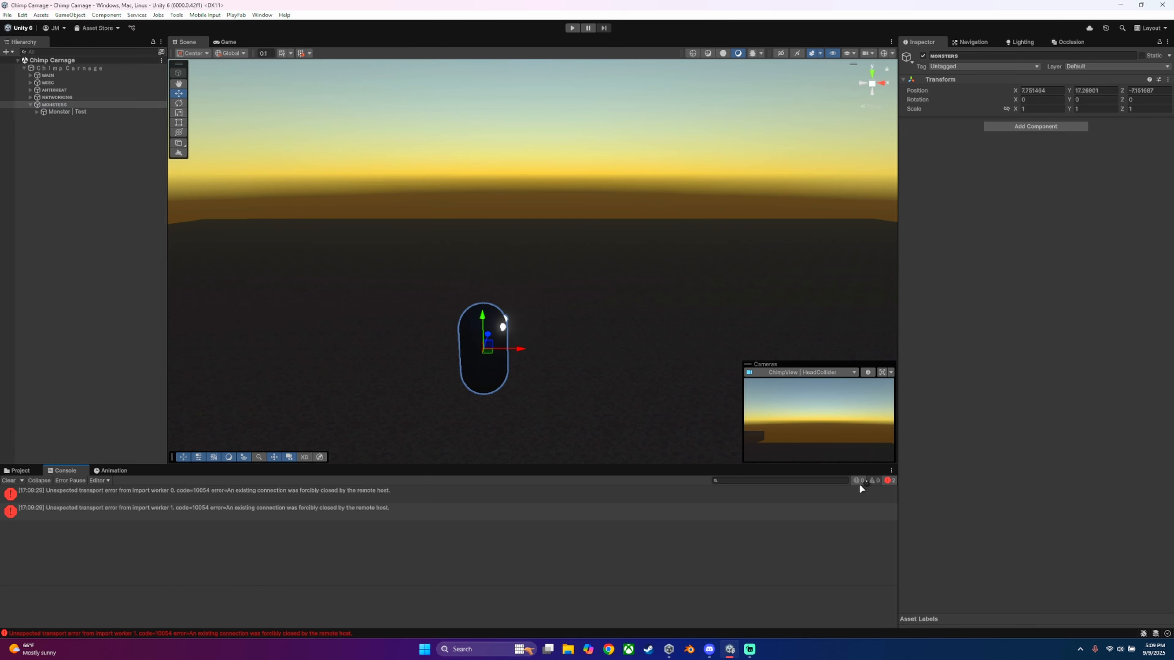
left_click(889, 481)
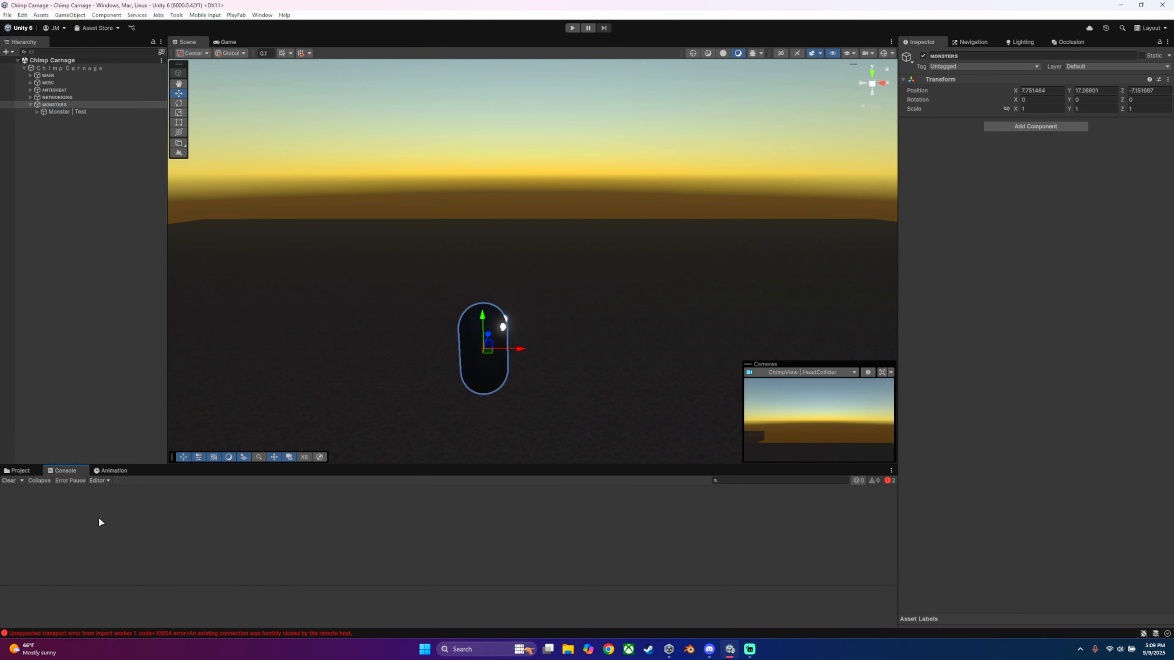
left_click(19, 471)
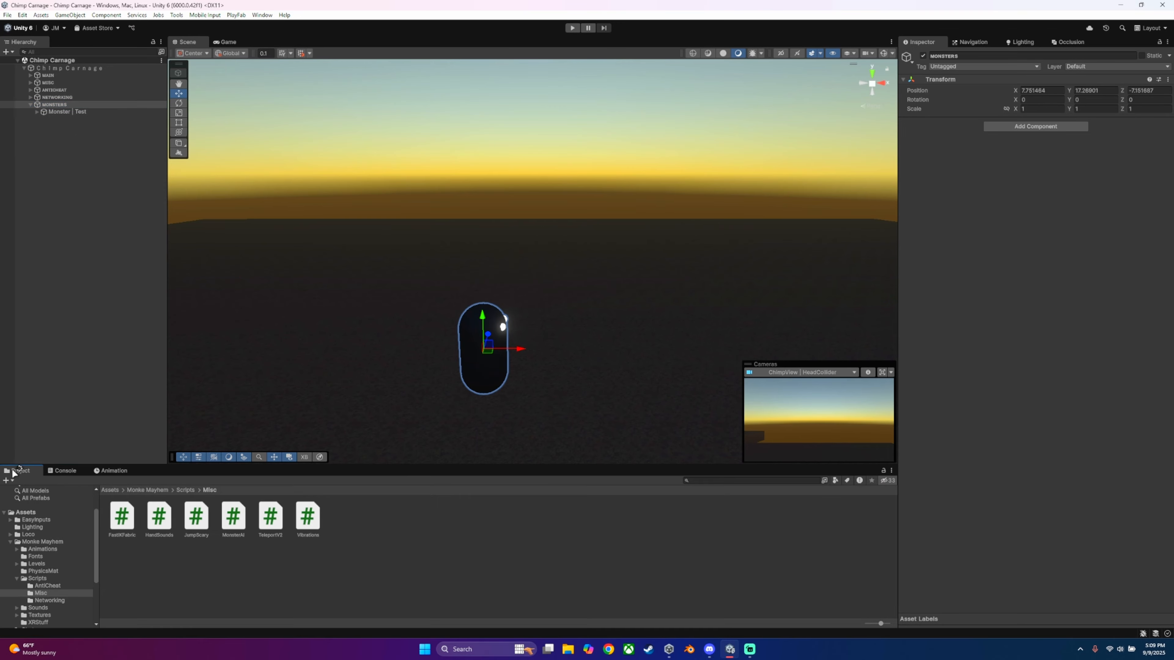
Step: Deactivate the MONSTERS object and activate it again
left_click(69, 127)
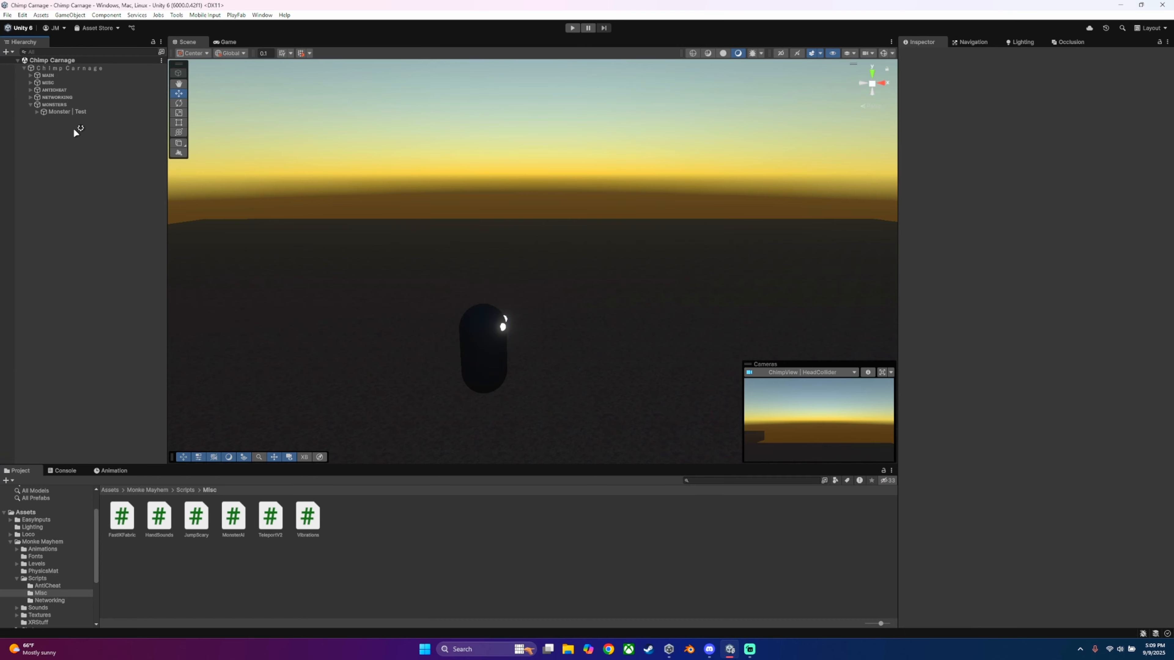
left_click(52, 105)
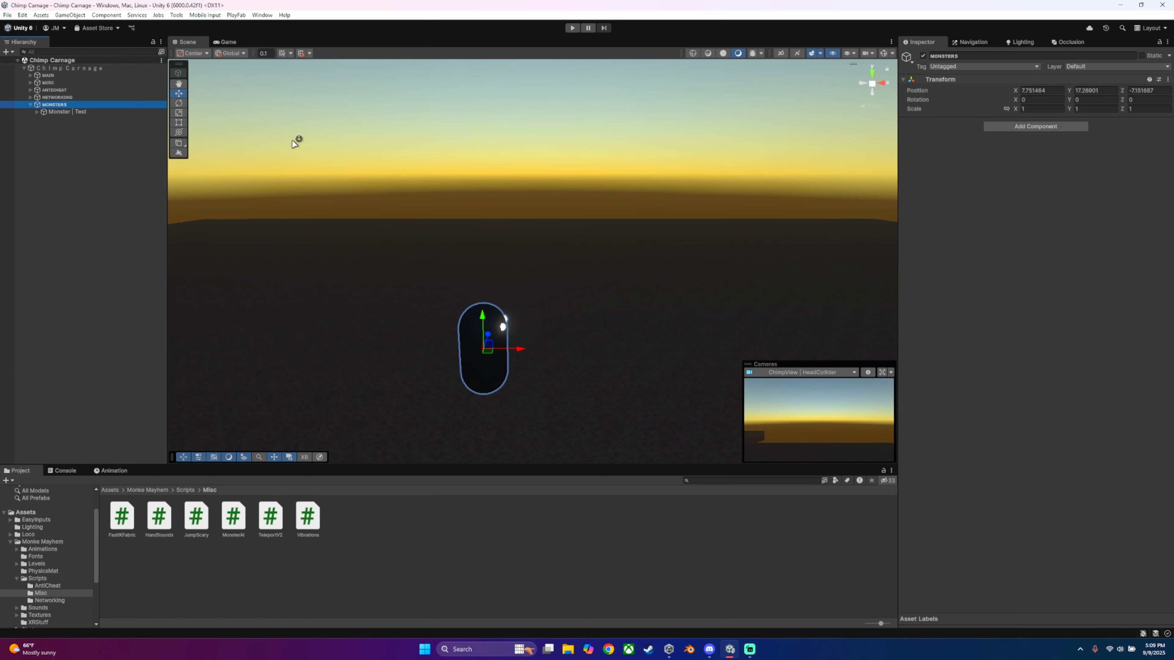
left_click(923, 56)
left_click(923, 56)
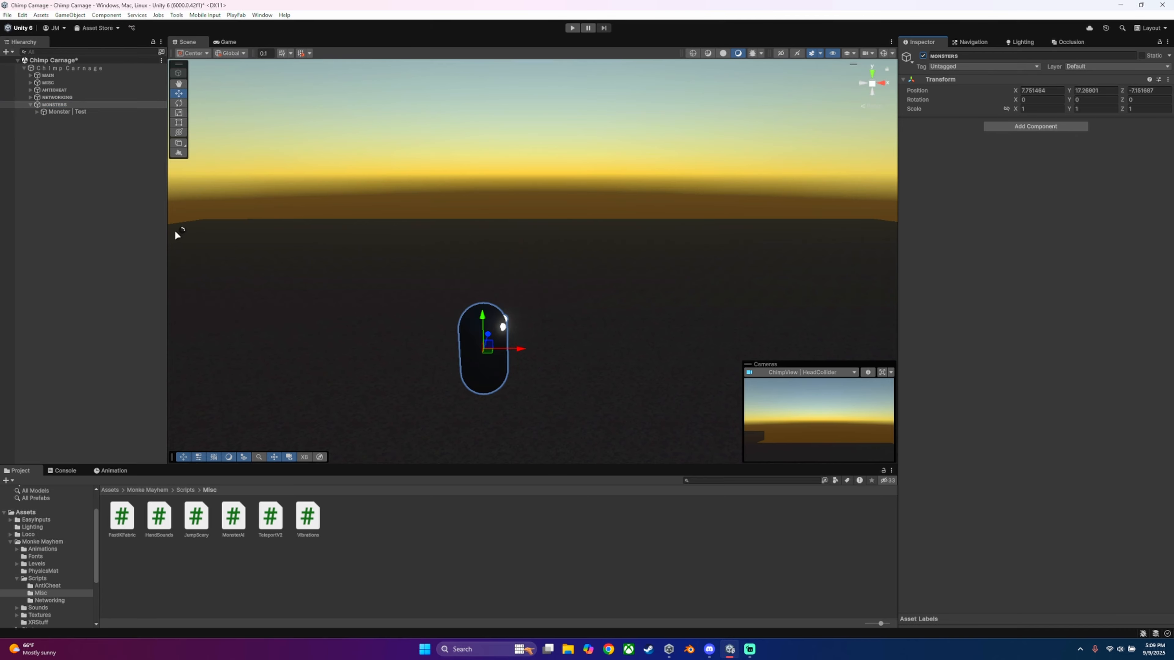
Step: Try moving the Monster | Test capsule in the scene and undo each move
left_click(81, 114)
left_click_drag(226, 157, 538, 272, "alt")
right_click_drag(538, 272, 538, 281)
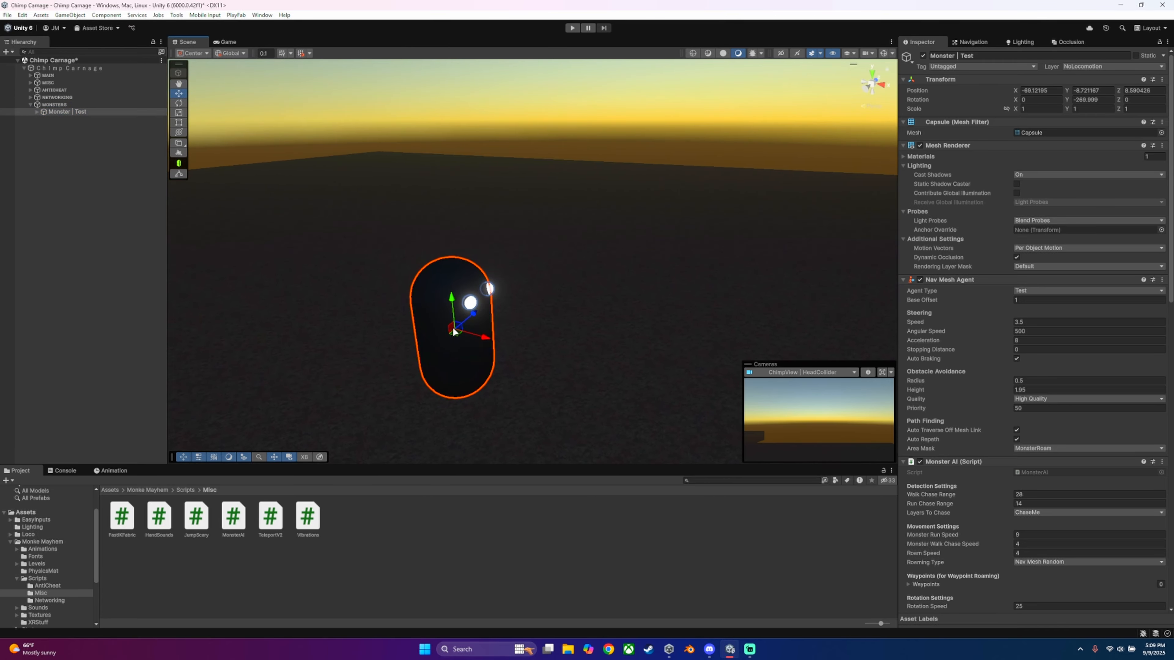
left_click_drag(456, 333, 366, 221)
key("ctrl+z")
left_click_drag(455, 333, 461, 307)
key("ctrl+z")
right_click_drag(592, 227, 444, 250)
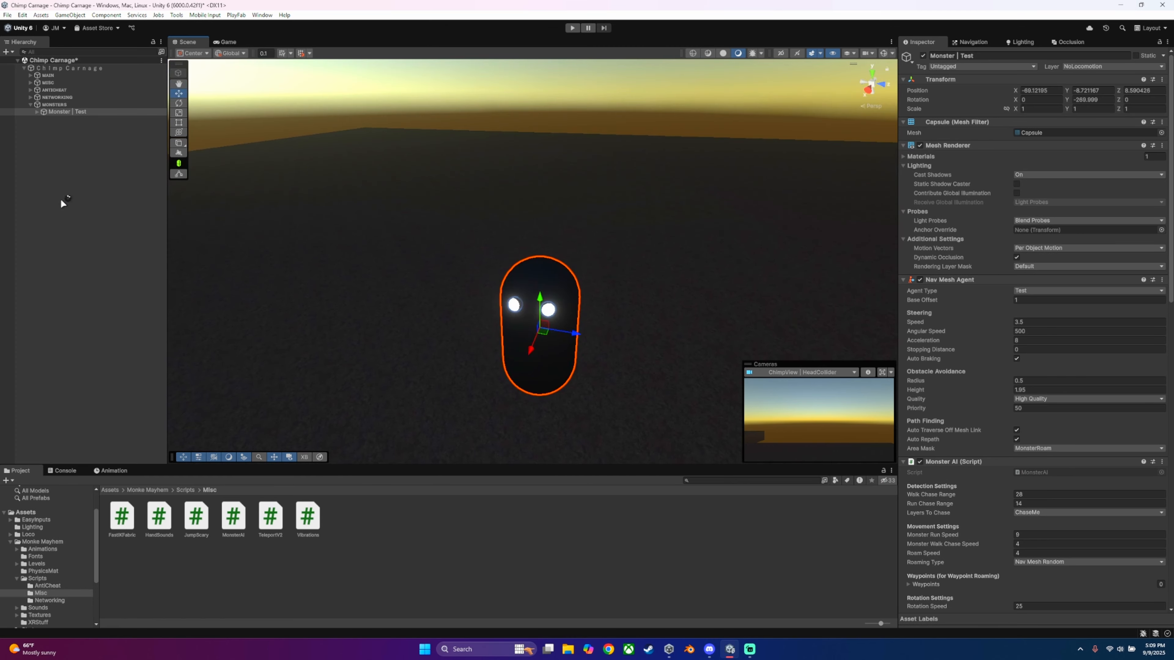
Step: Create a new 3D capsule at the root level of the scene
left_click(74, 180)
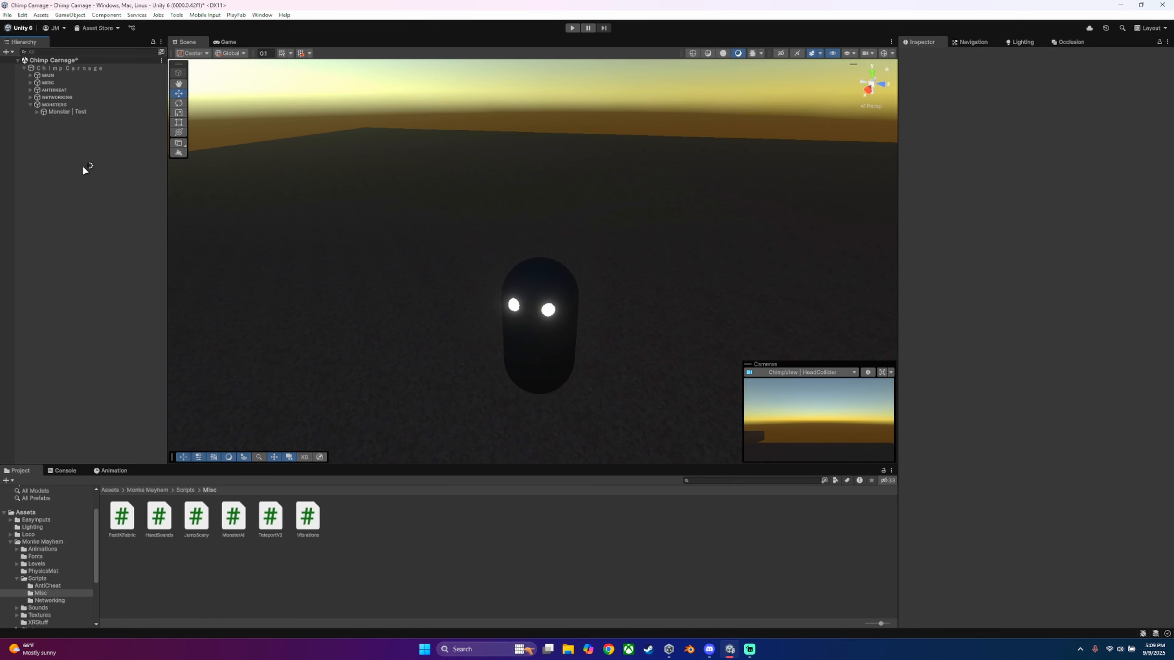
right_click(52, 141)
mouse_move(124, 314)
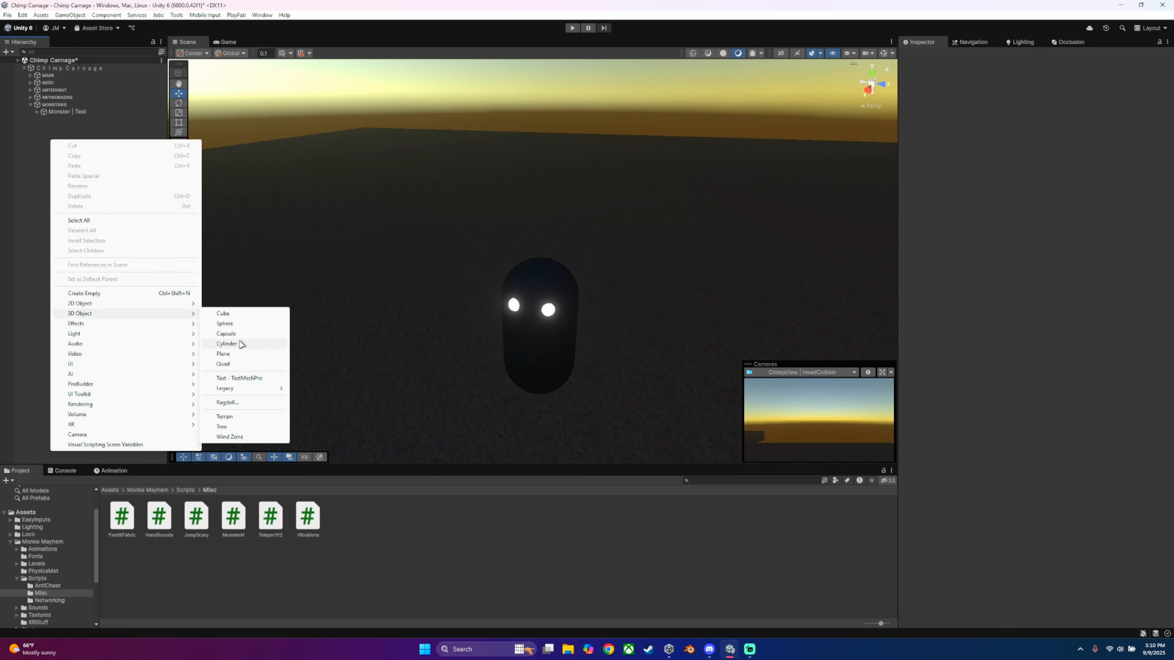
left_click(230, 335)
left_click(135, 202)
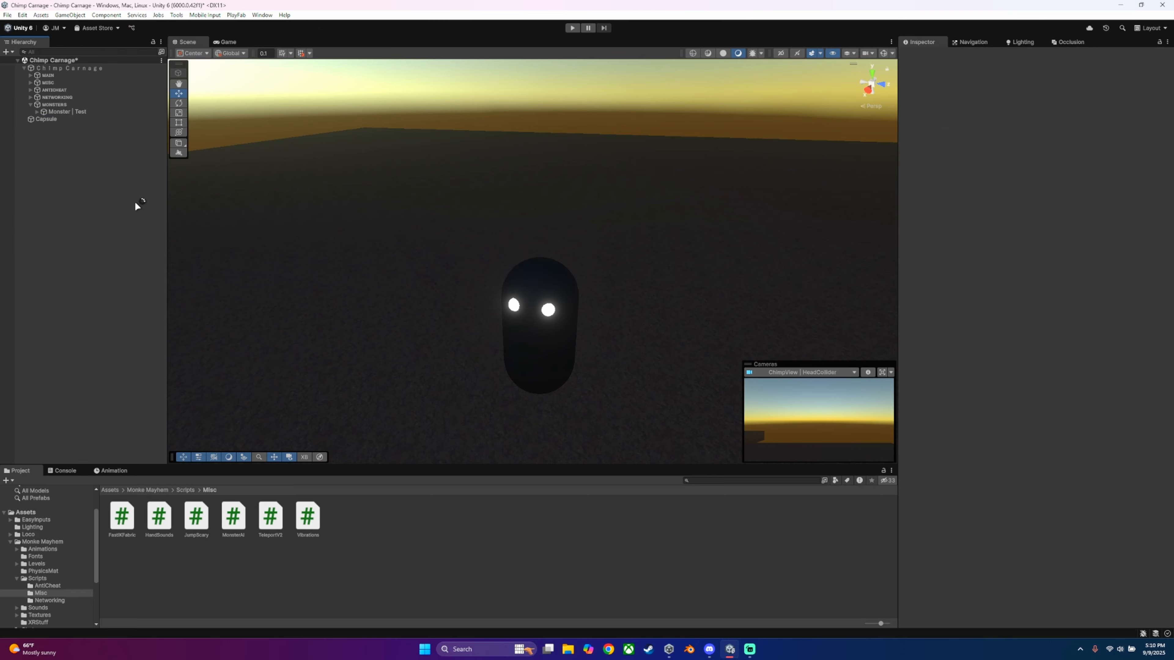
Step: Position the new capsule near Monster | Test and raise it to a Y position of 5
left_click(61, 121)
key("s")
right_click_drag(490, 162, 309, 148)
key("d")
key("w")
left_click_drag(370, 250, 670, 441)
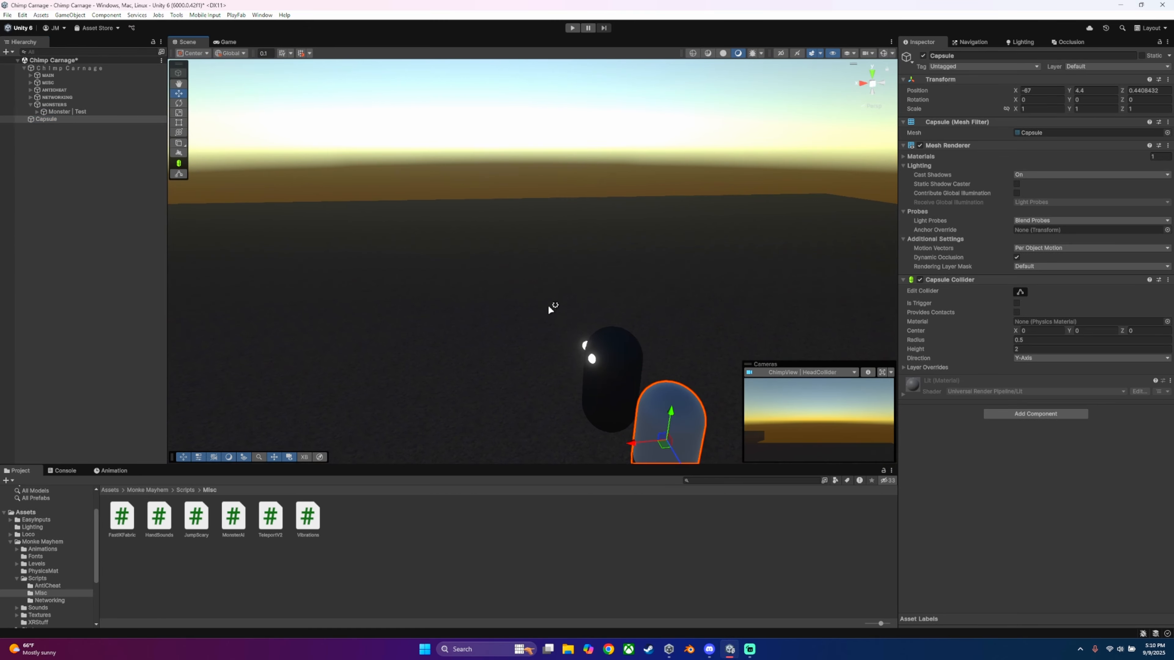
key("a")
right_click_drag(550, 309, 720, 354)
key("w")
left_click_drag(472, 241, 463, 176)
Step: Turn on gizmos in the scene view to show the colliders and outlines around the monsters
left_click(883, 54)
key("w")
right_click_drag(763, 194, 566, 151)
key("s")
key("w")
right_click_drag(522, 238, 676, 288)
key("s")
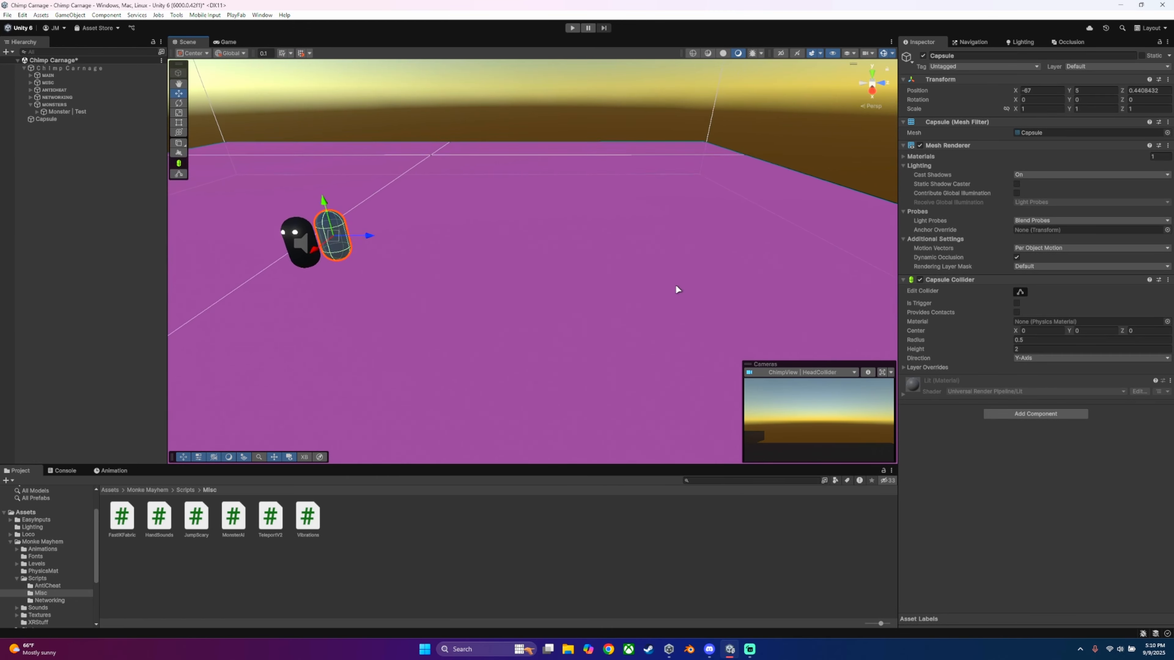
Step: Move the new capsule along the Z axis to 10.8, away from Monster | Test, and clear the selection
left_click_drag(365, 237, 588, 255)
key("w")
right_click_drag(494, 265, 348, 222)
key("a")
key("w")
right_click_drag(413, 246, 481, 243)
key("d")
key("a")
key("w")
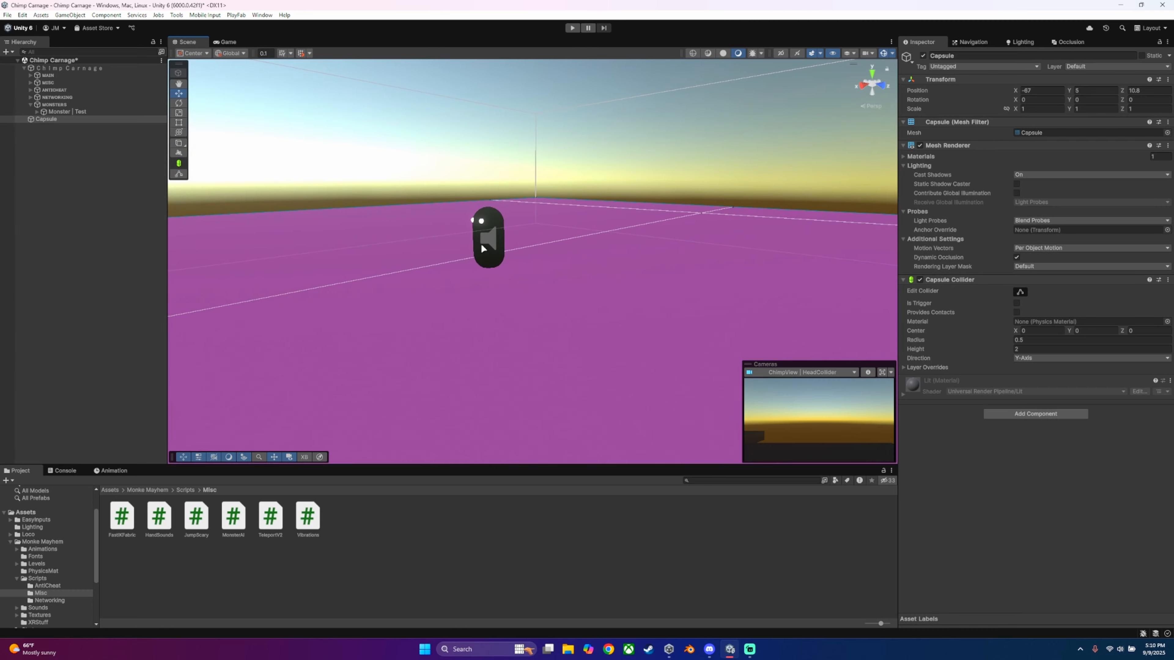
left_click(481, 243)
right_click_drag(529, 282, 538, 281)
left_click(365, 255)
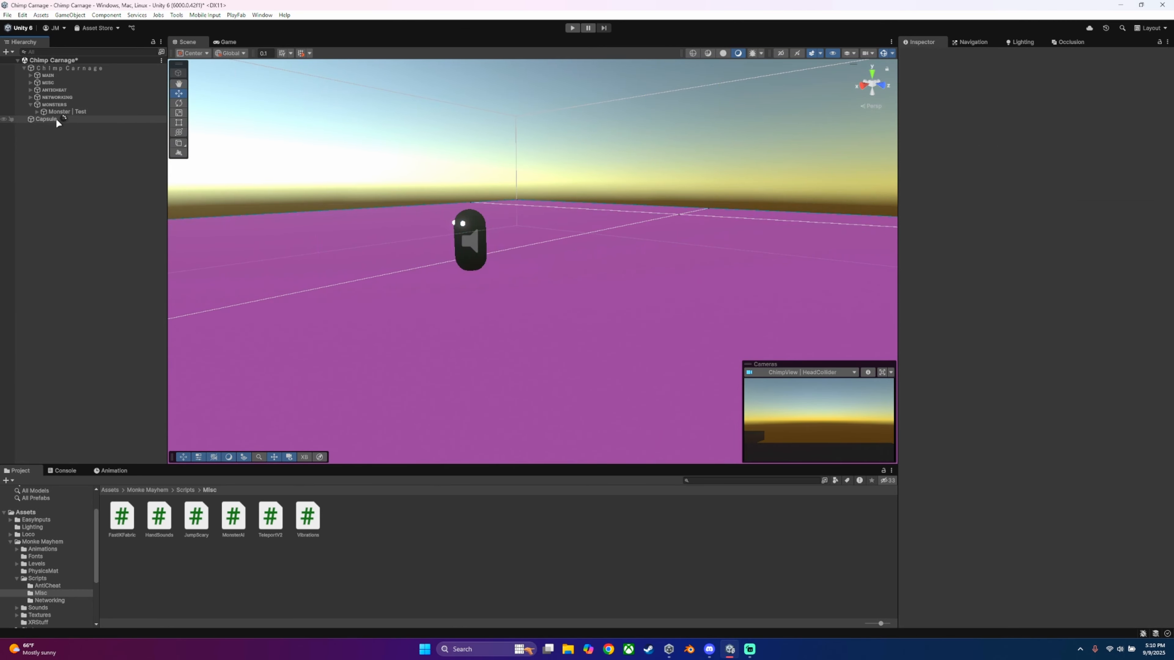
Step: Make the capsule a child of MONSTERS and rename it VideoMonster
left_click(44, 120)
left_click_drag(49, 119, 55, 114)
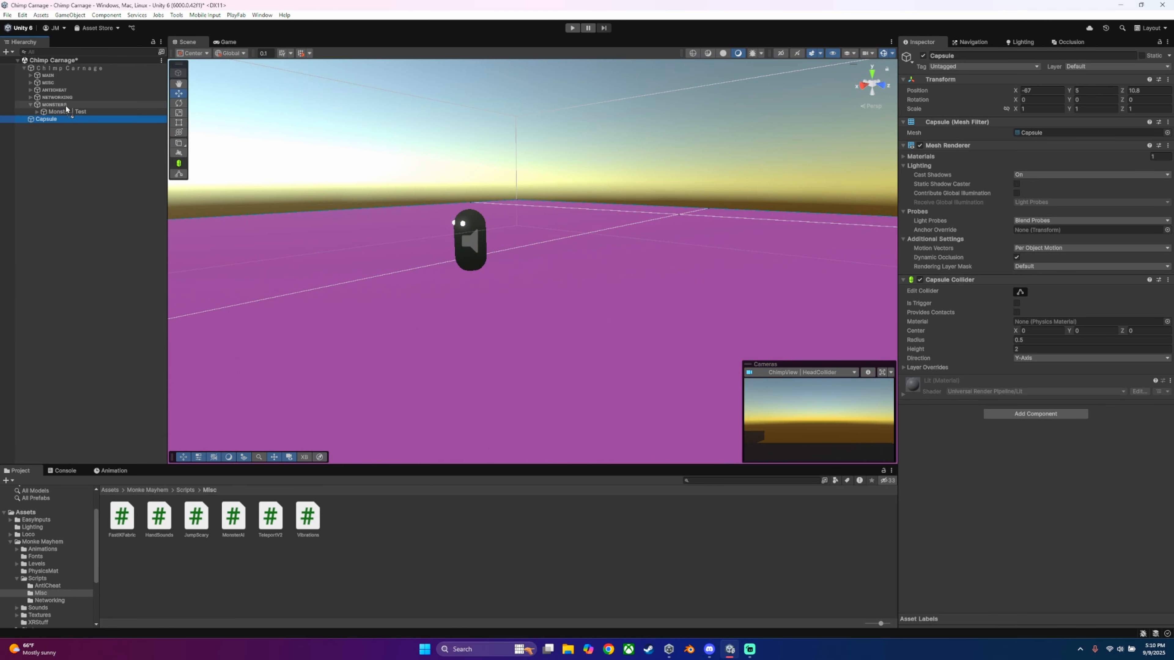
left_click(58, 118)
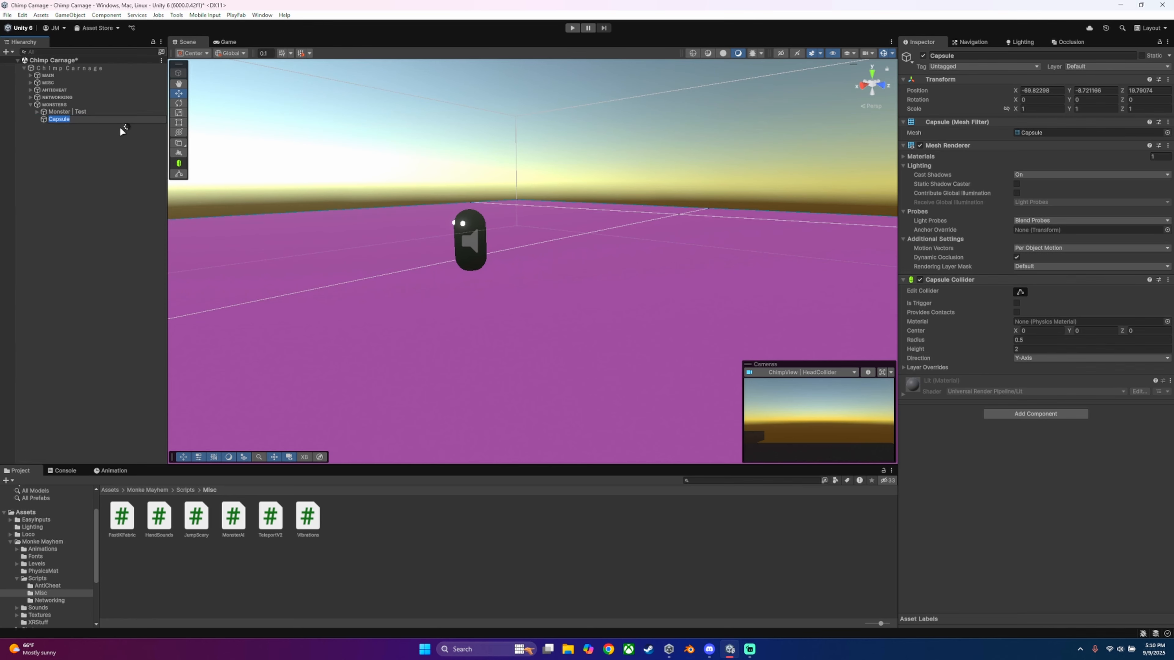
type("VideoMonster")
key("Return")
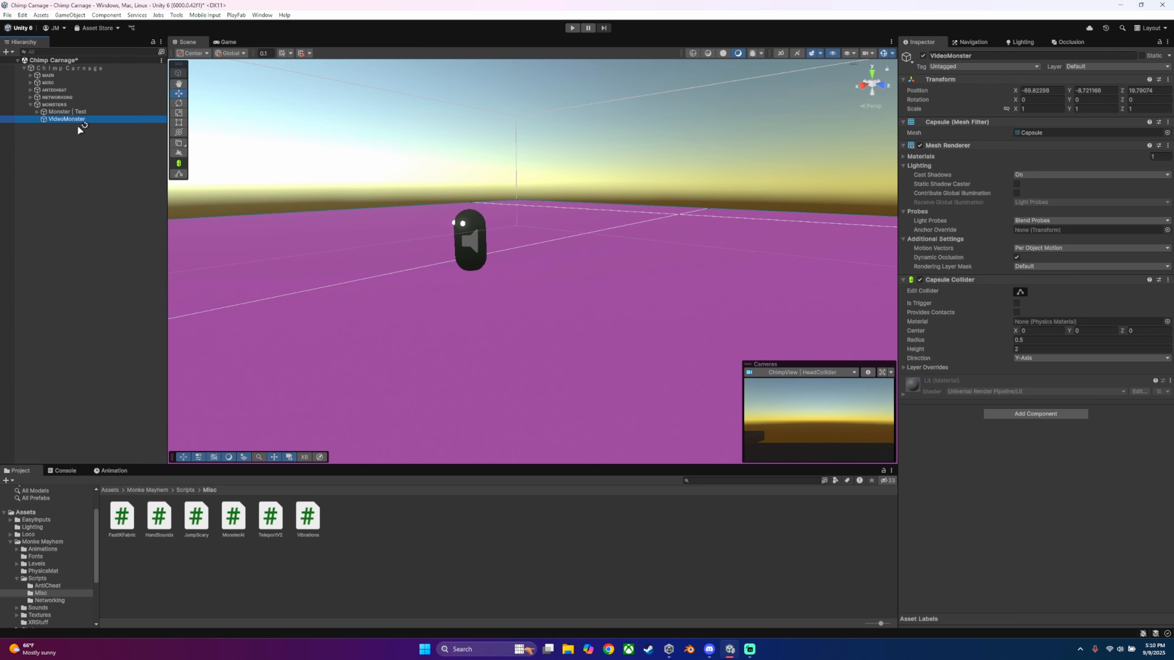
Step: View VideoMonster up close and select Monster | Test to examine its components for reference
key("w")
right_click_drag(416, 217, 494, 223)
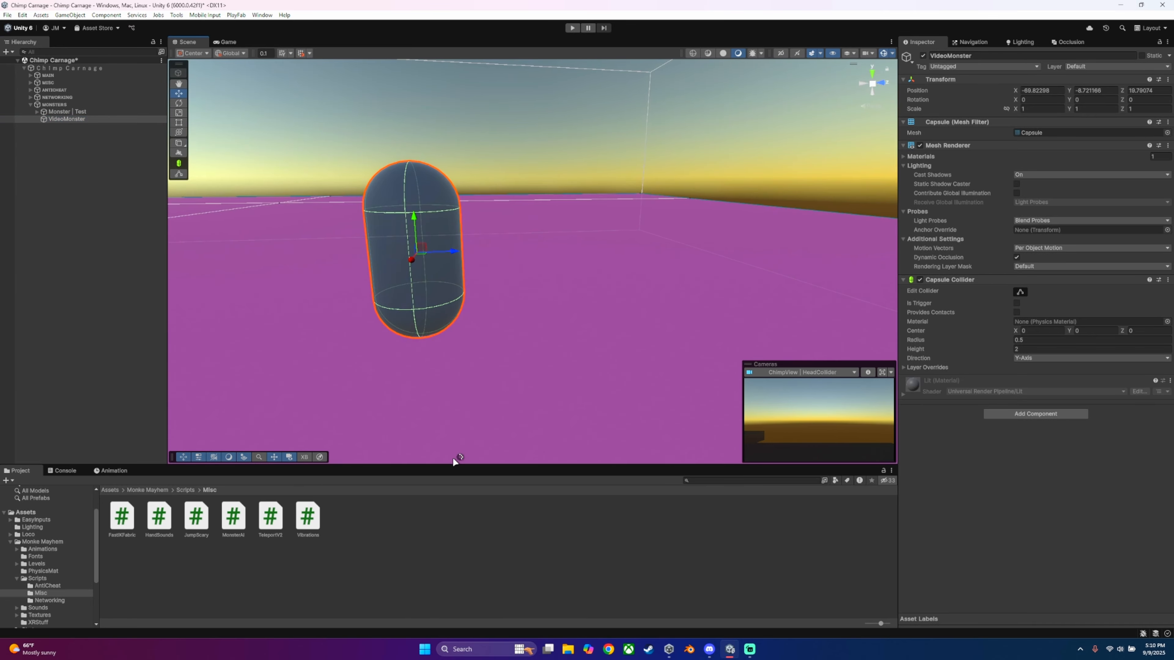
right_click_drag(581, 278, 462, 246)
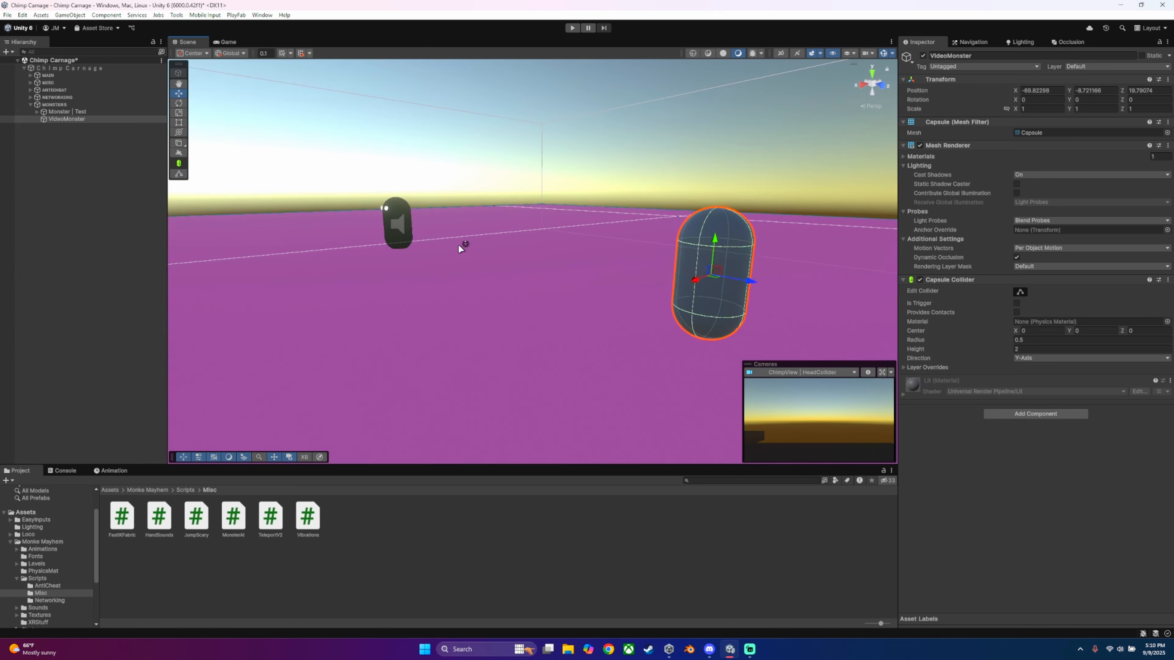
left_click(404, 215)
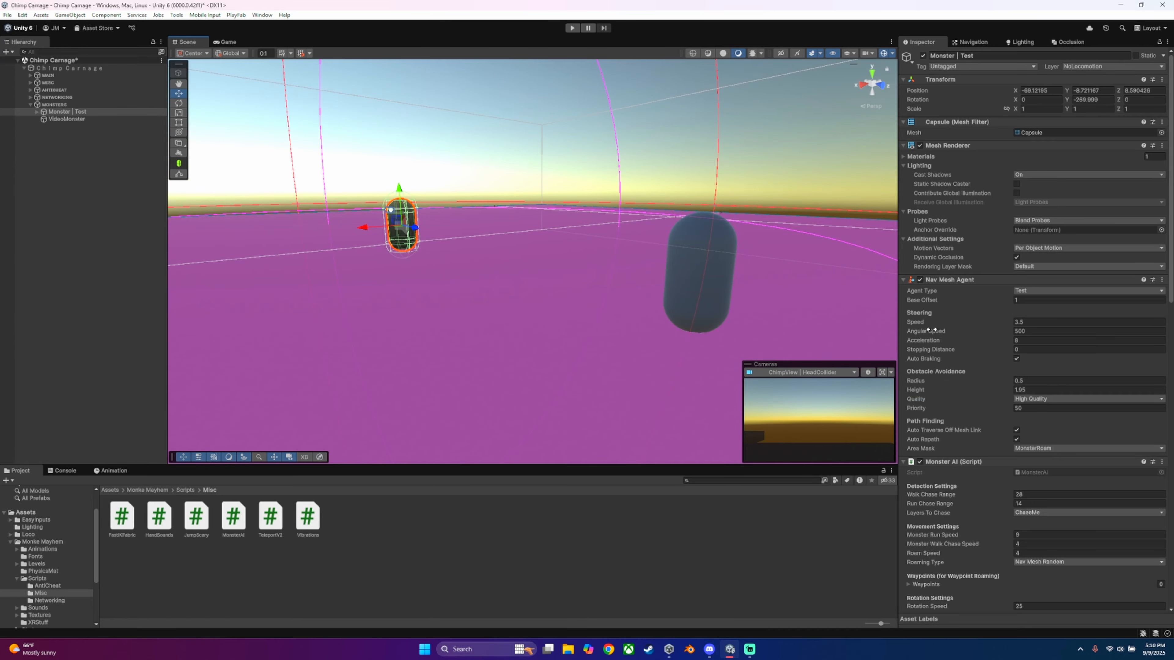
Step: Collapse the Nav Mesh Agent, Monster AI and Audio Source components of Monster | Test
left_click(905, 280)
left_click(903, 291)
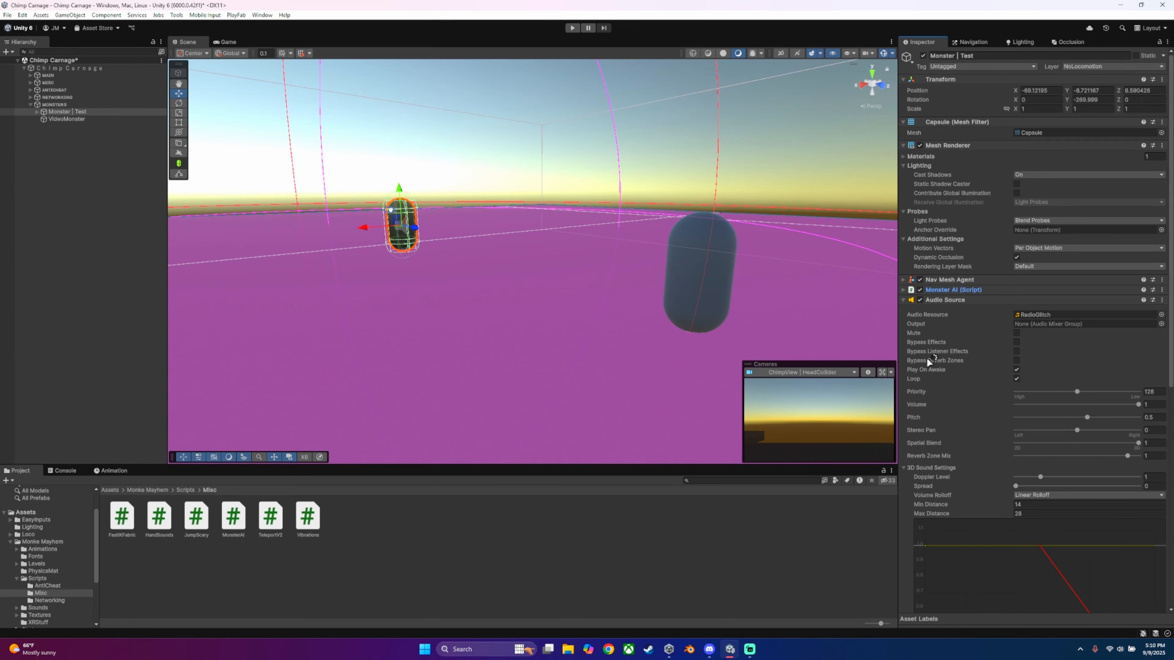
left_click(904, 300)
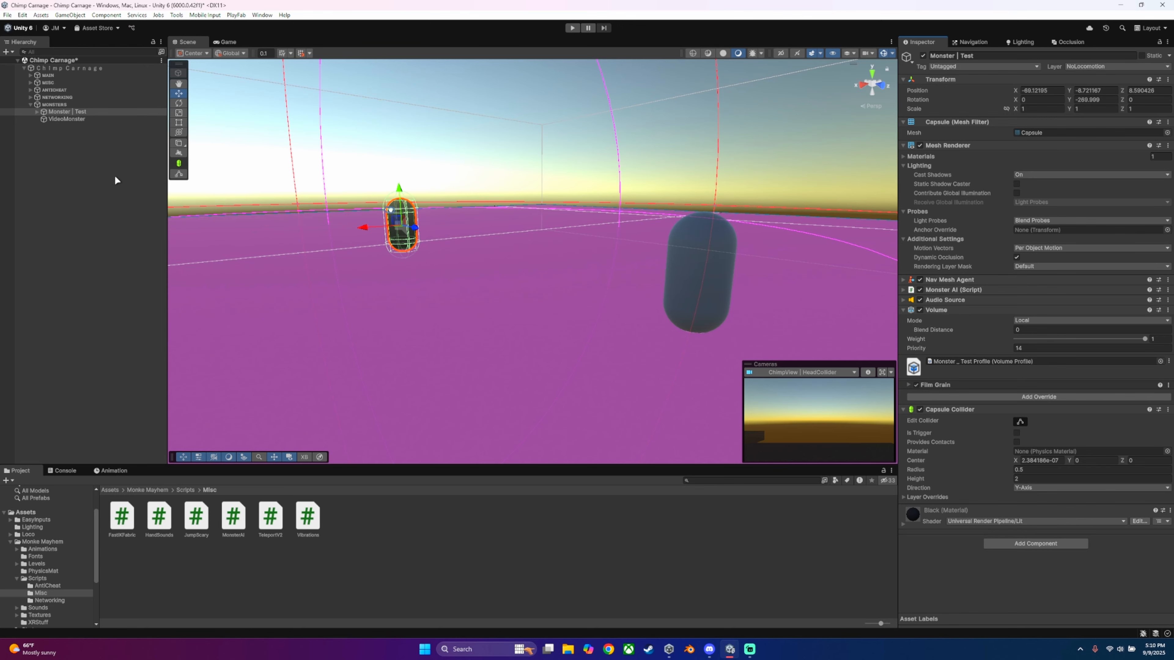
Step: Assign VideoMonster to the NoLocomotion layer
left_click(77, 119)
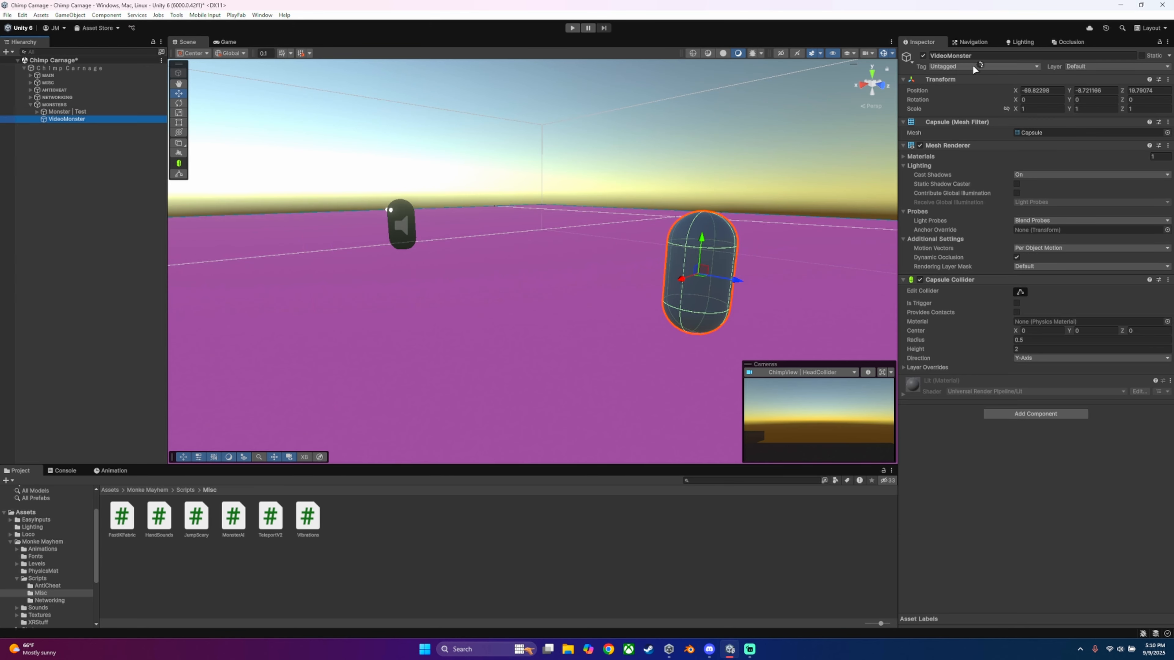
left_click(1081, 67)
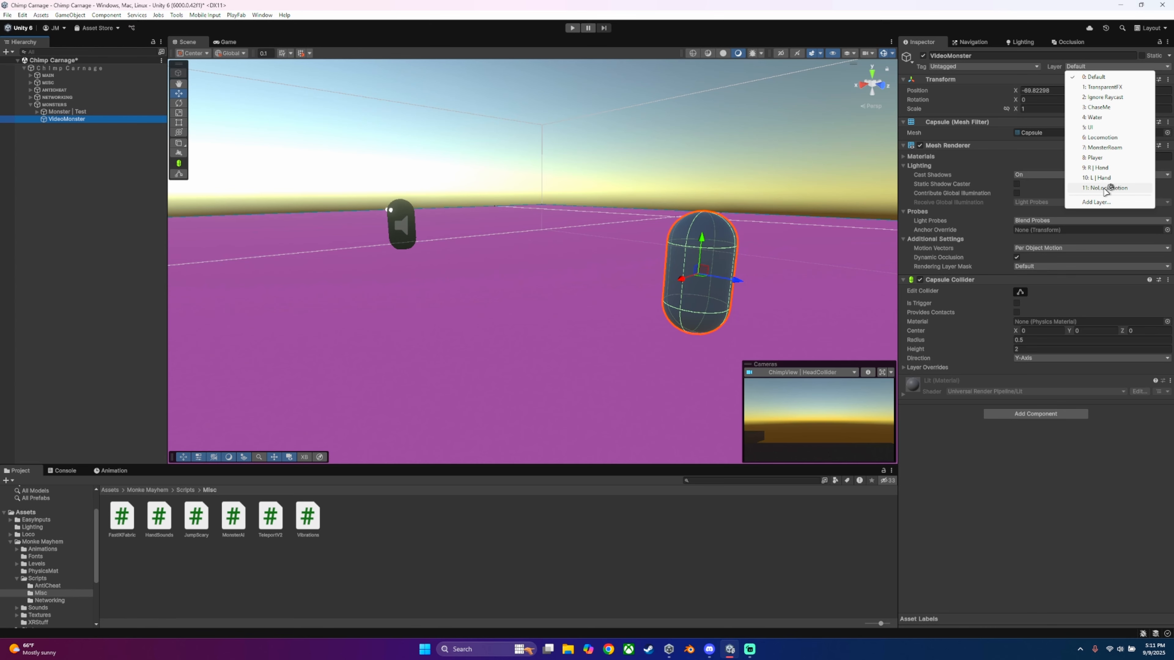
left_click(1107, 188)
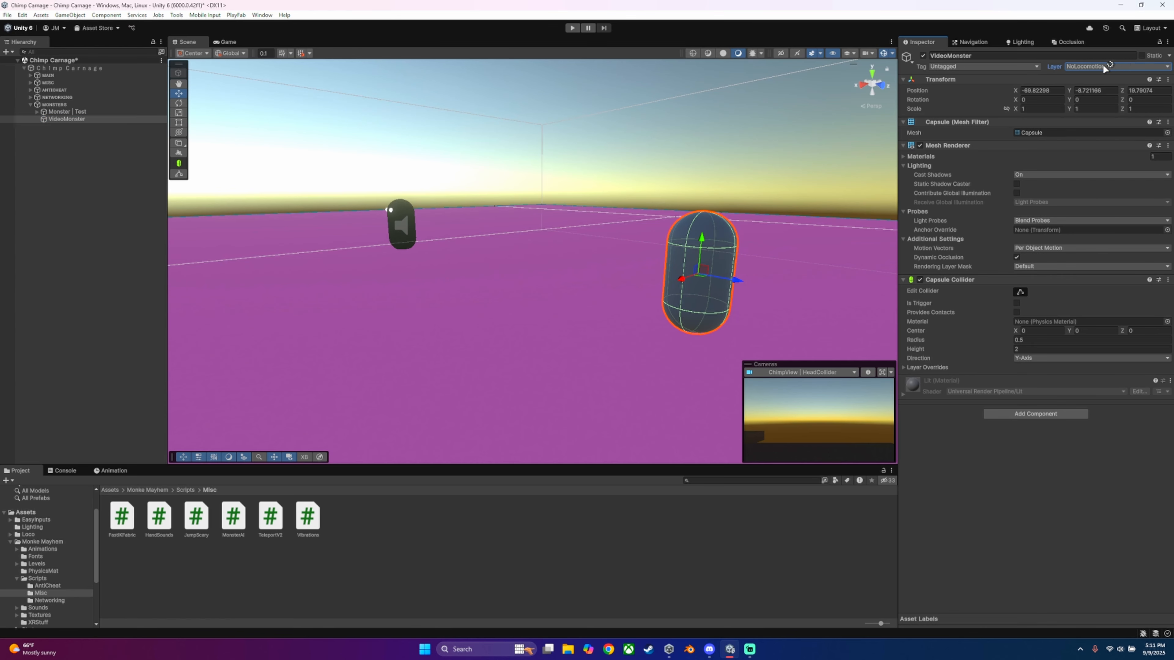
Step: View VideoMonster up close, reselect it and collapse its Capsule Collider component
right_click_drag(608, 141, 401, 168)
key("w")
key("s")
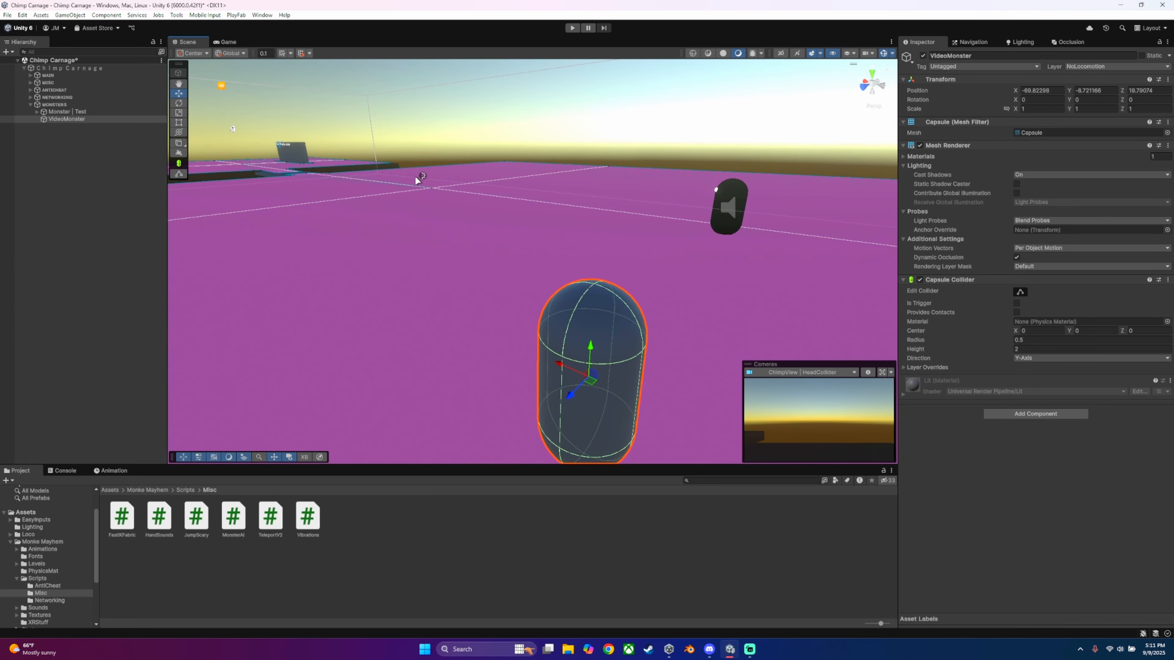
left_click(66, 132)
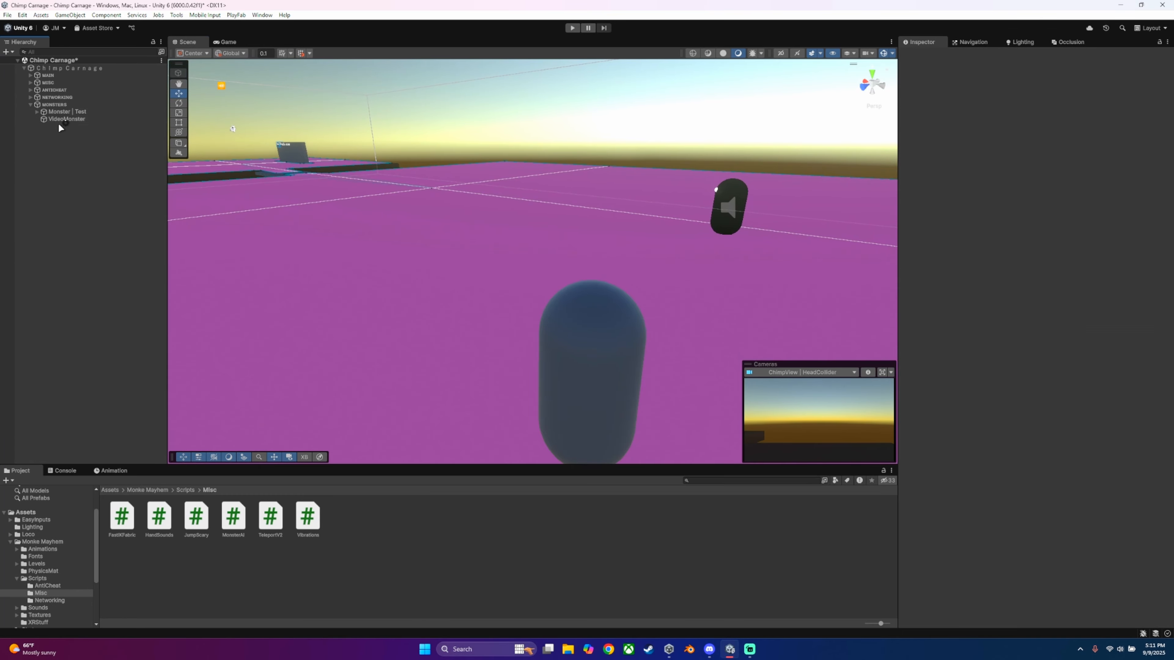
left_click(77, 119)
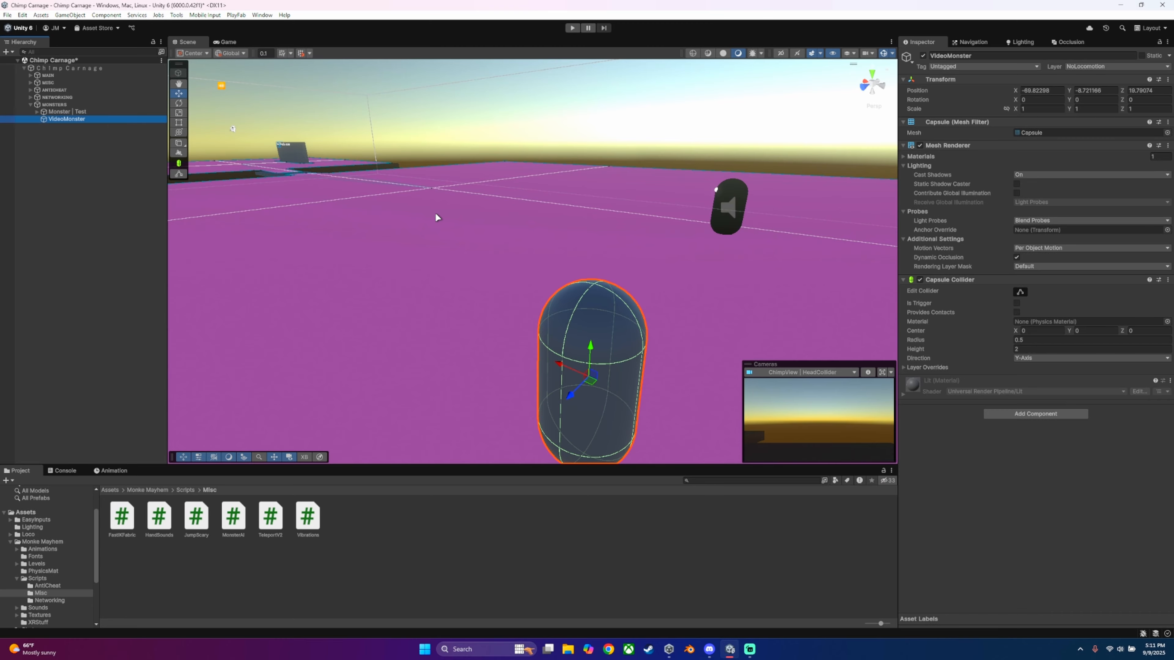
left_click(904, 279)
left_click(905, 280)
left_click(905, 280)
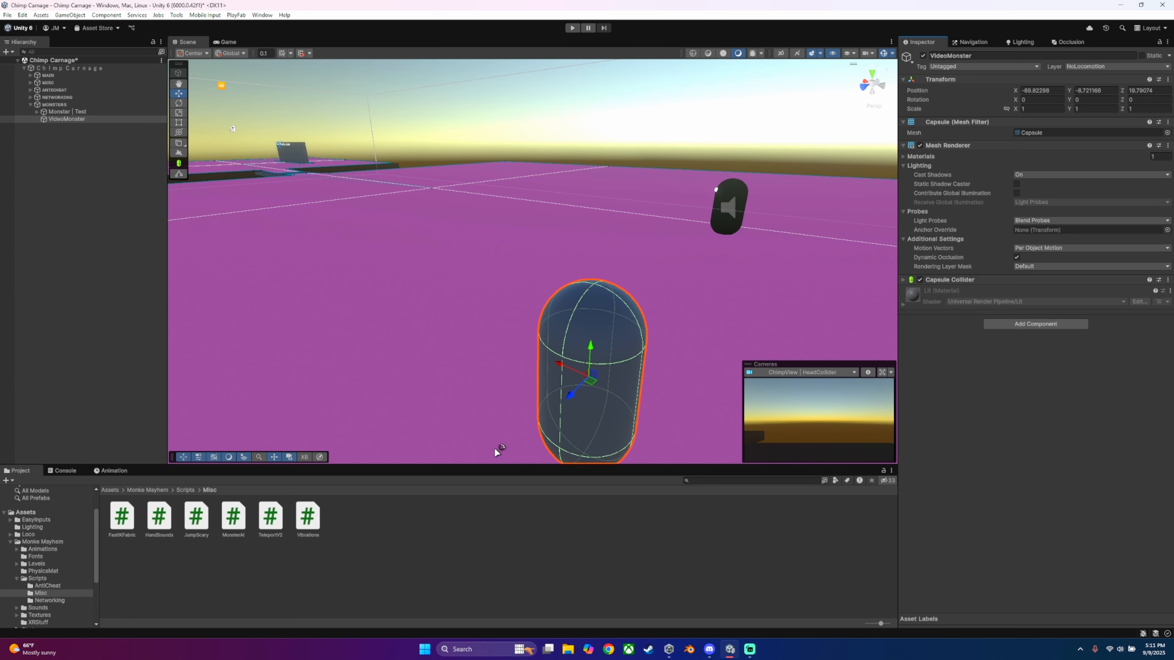
Step: Search the components for "nav" and add a Nav Mesh Agent to VideoMonster
left_click(1023, 324)
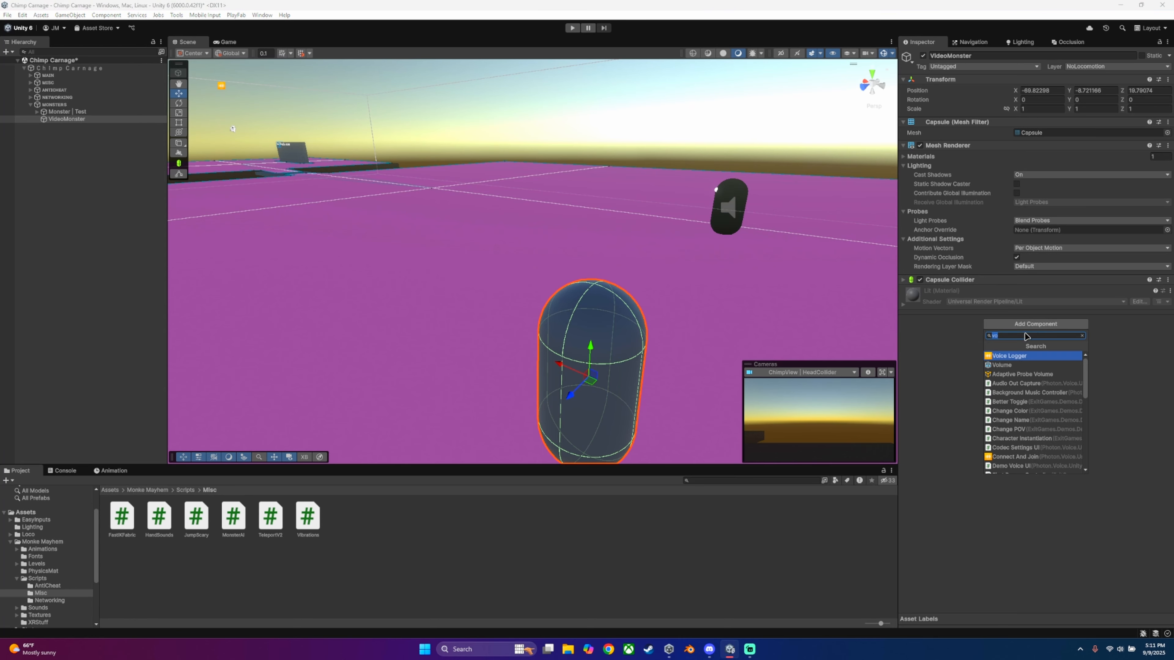
type("ai")
key("BackSpace")
key("BackSpace")
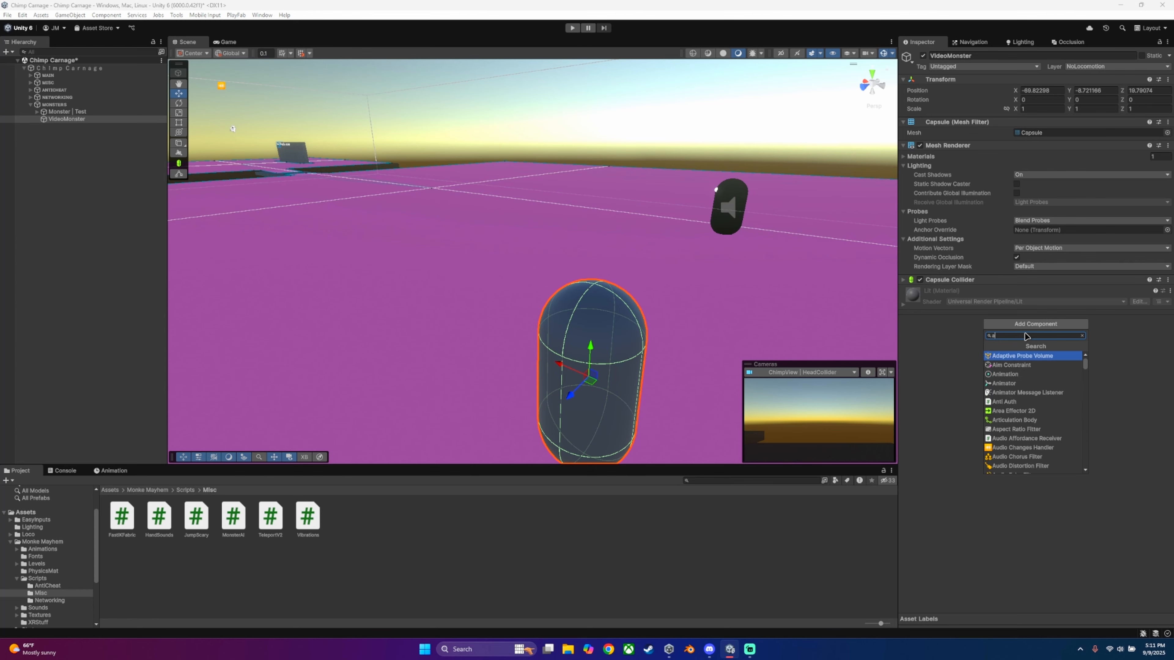
type("m")
key("BackSpace")
key("BackSpace")
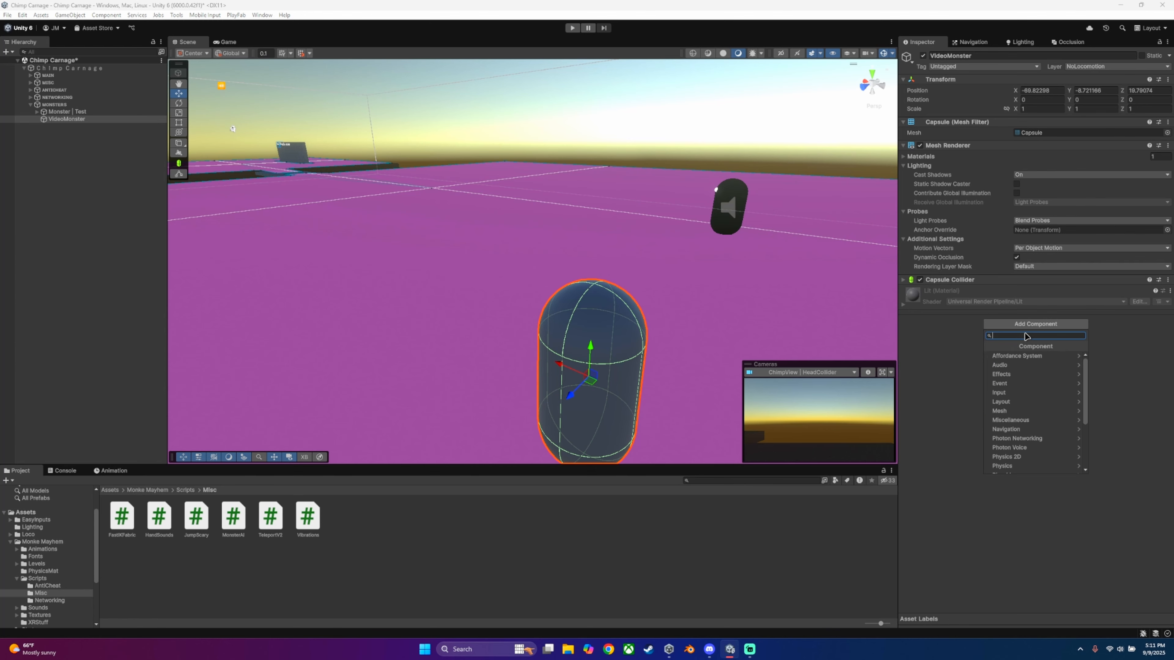
type("mon")
key("BackSpace")
key("BackSpace")
key("BackSpace")
type("mes")
key("BackSpace")
key("BackSpace")
key("BackSpace")
type("nav")
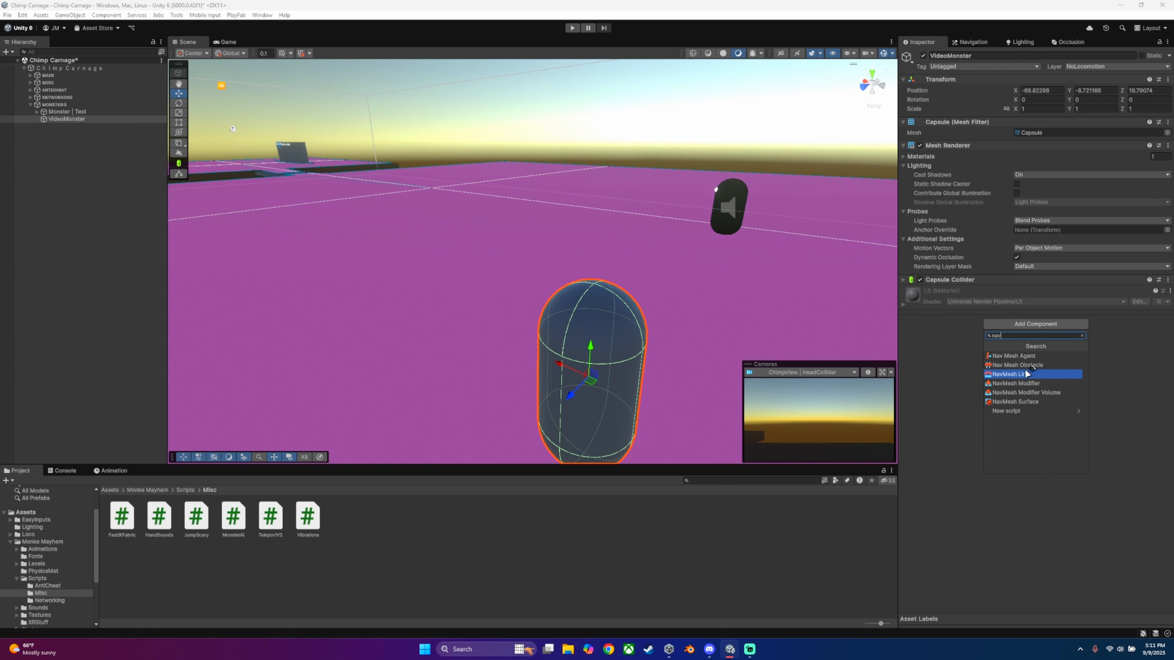
left_click(989, 357)
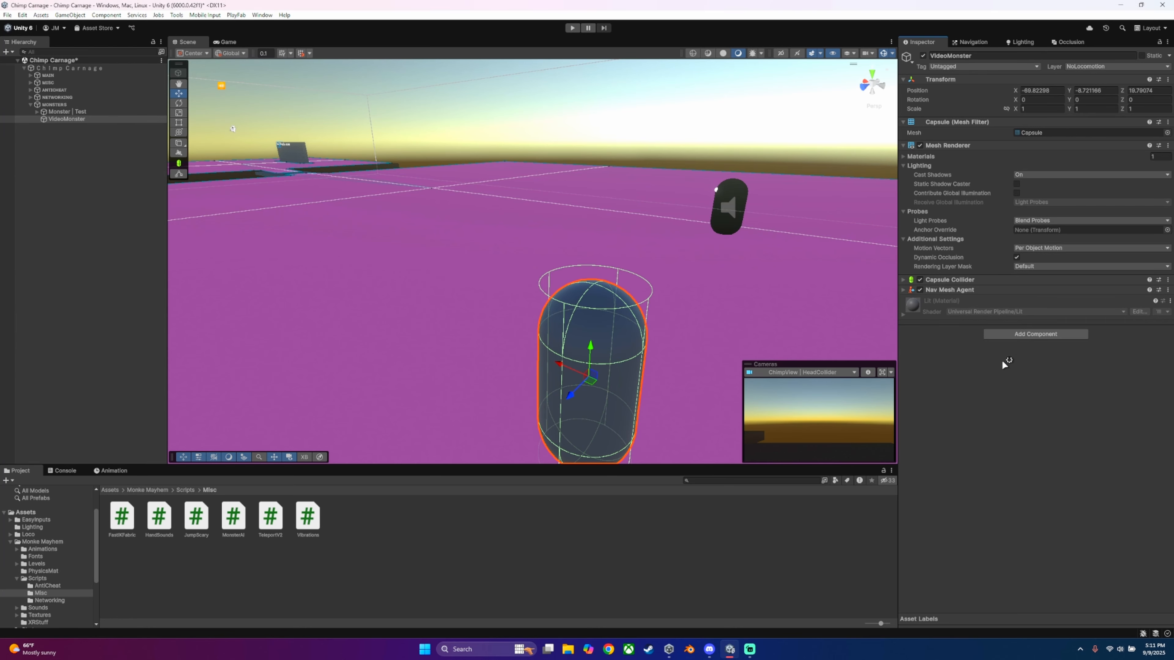
Step: Expand the new Nav Mesh Agent and examine its agent type choices and the navigation agent settings
left_click(904, 290)
left_click(1044, 300)
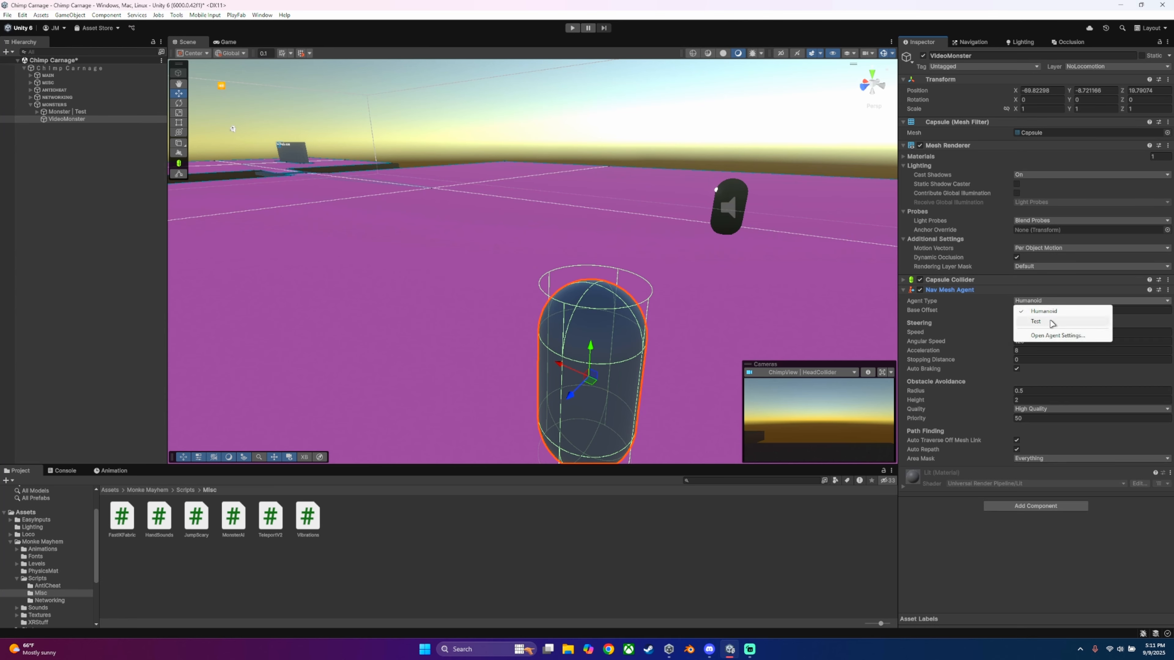
left_click(1029, 302)
left_click(1029, 305)
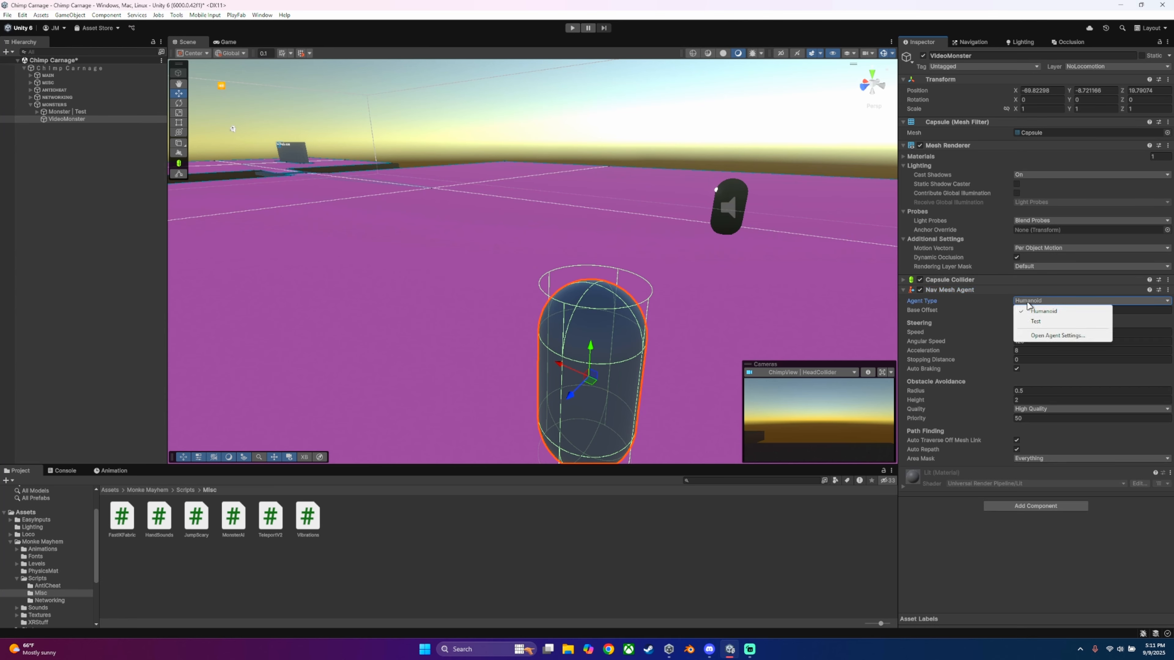
left_click(1037, 337)
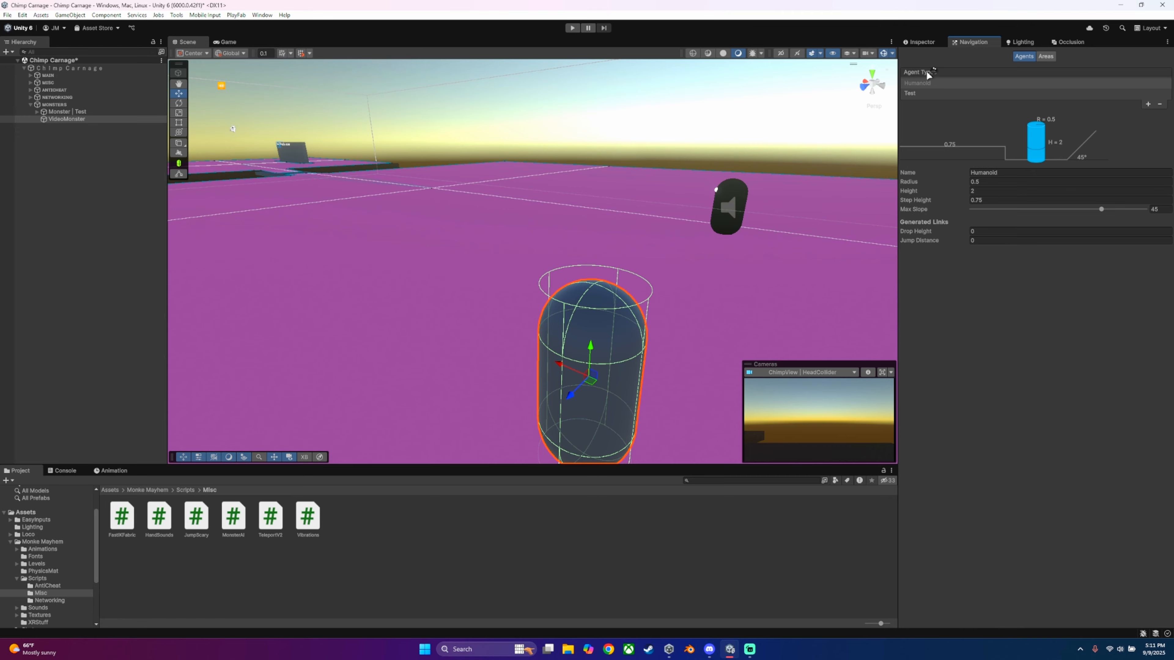
left_click(920, 41)
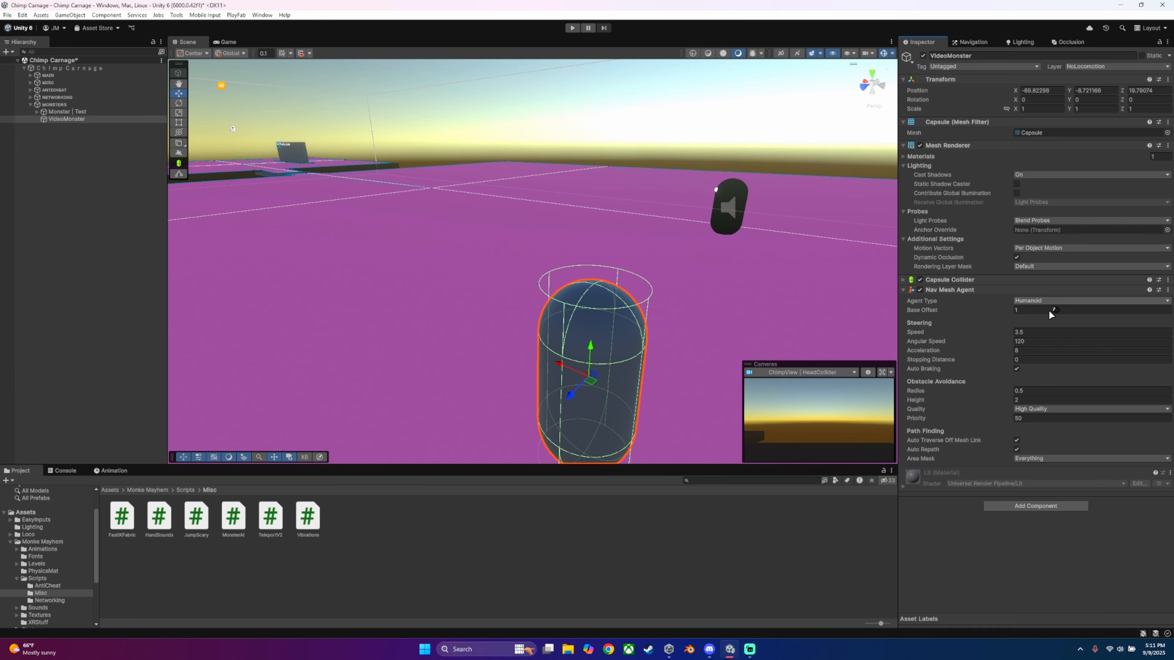
left_click(1031, 299)
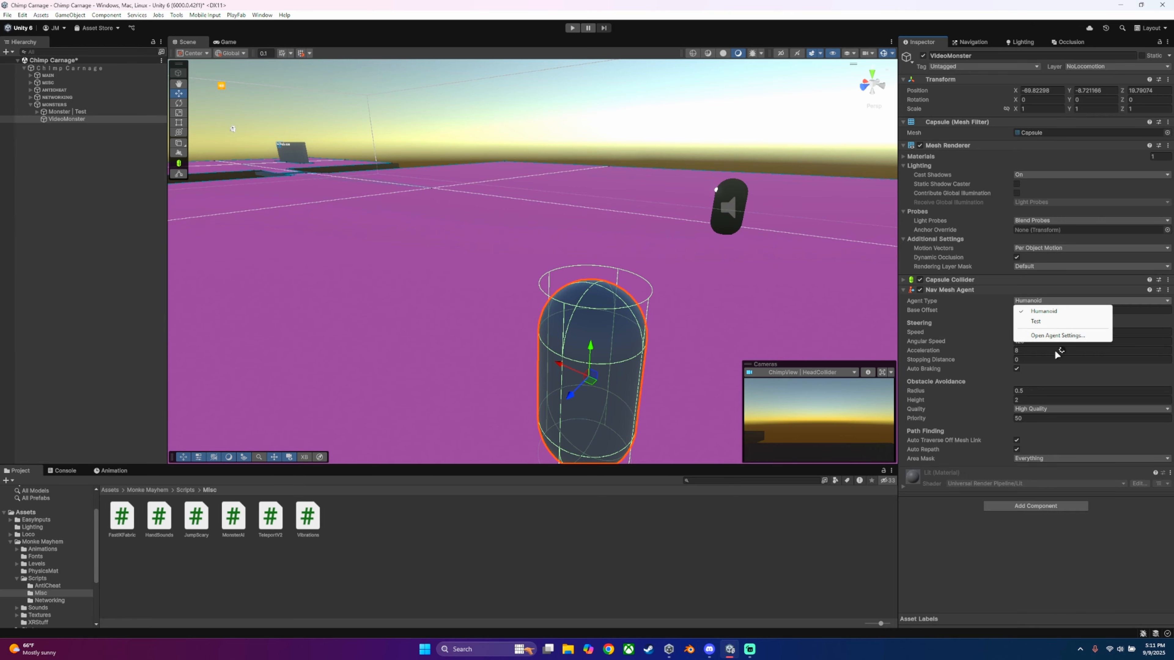
left_click(1109, 536)
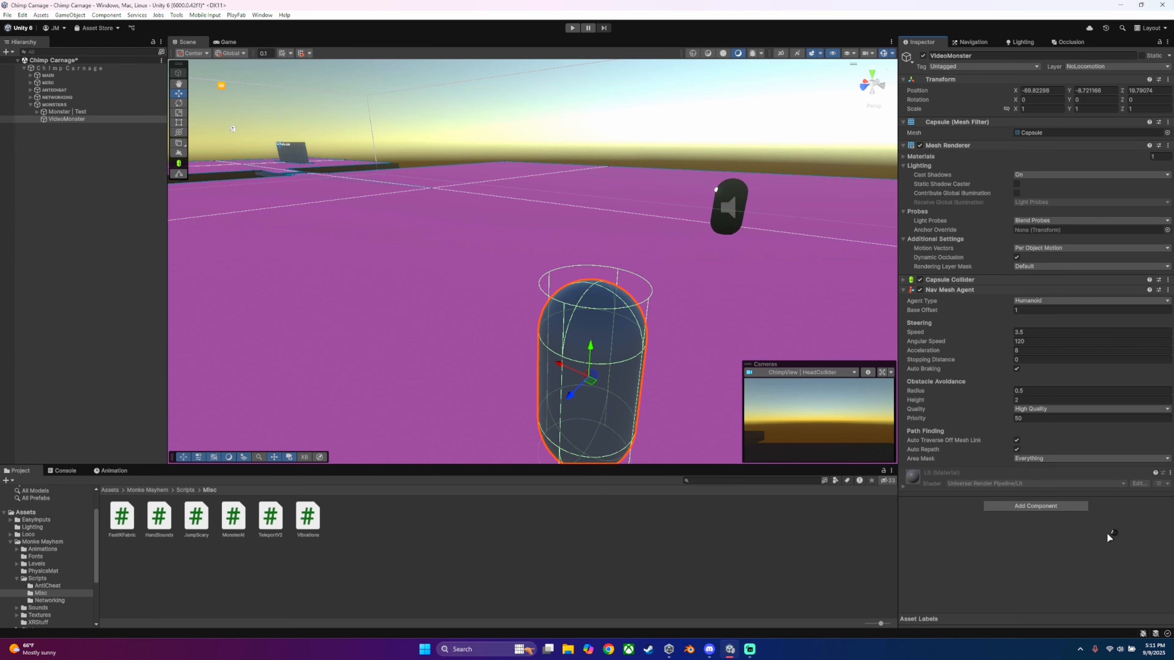
Step: Review the agent's area mask choices and the layers available for VideoMonster
left_click(1029, 458)
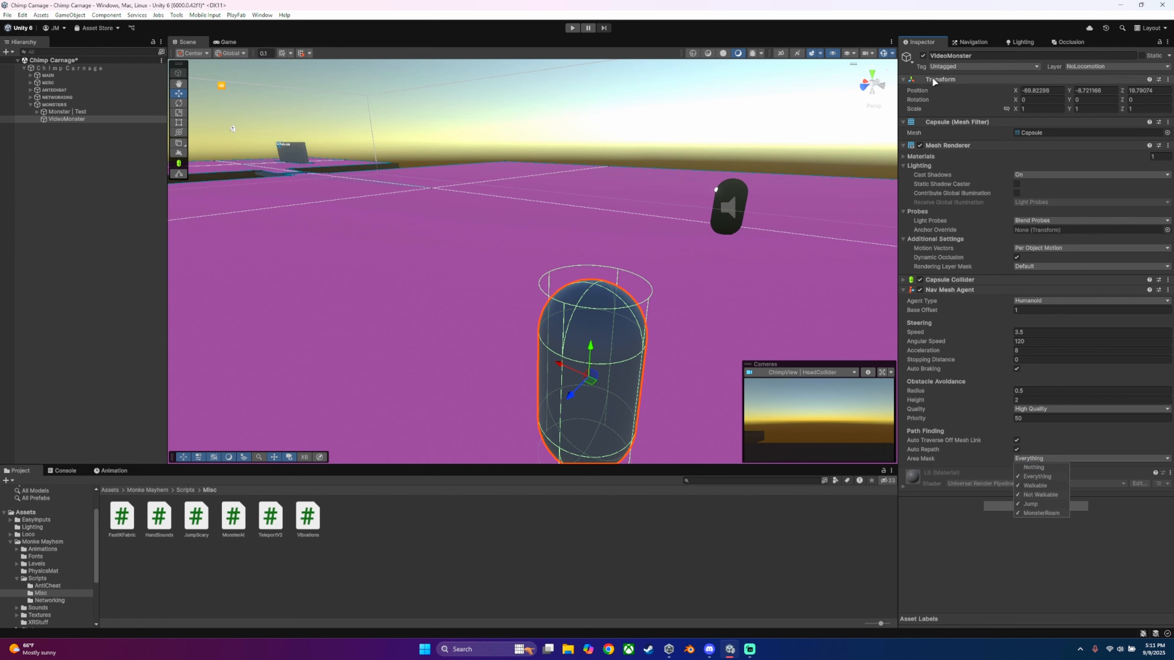
left_click(987, 68)
left_click(1104, 67)
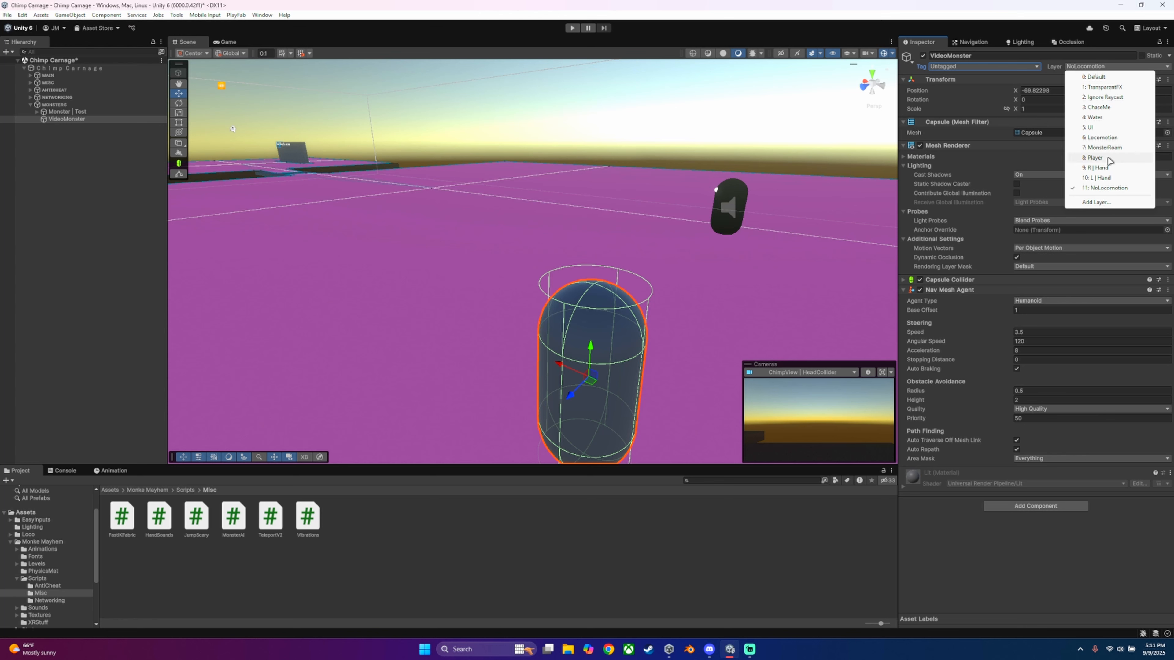
left_click(1089, 572)
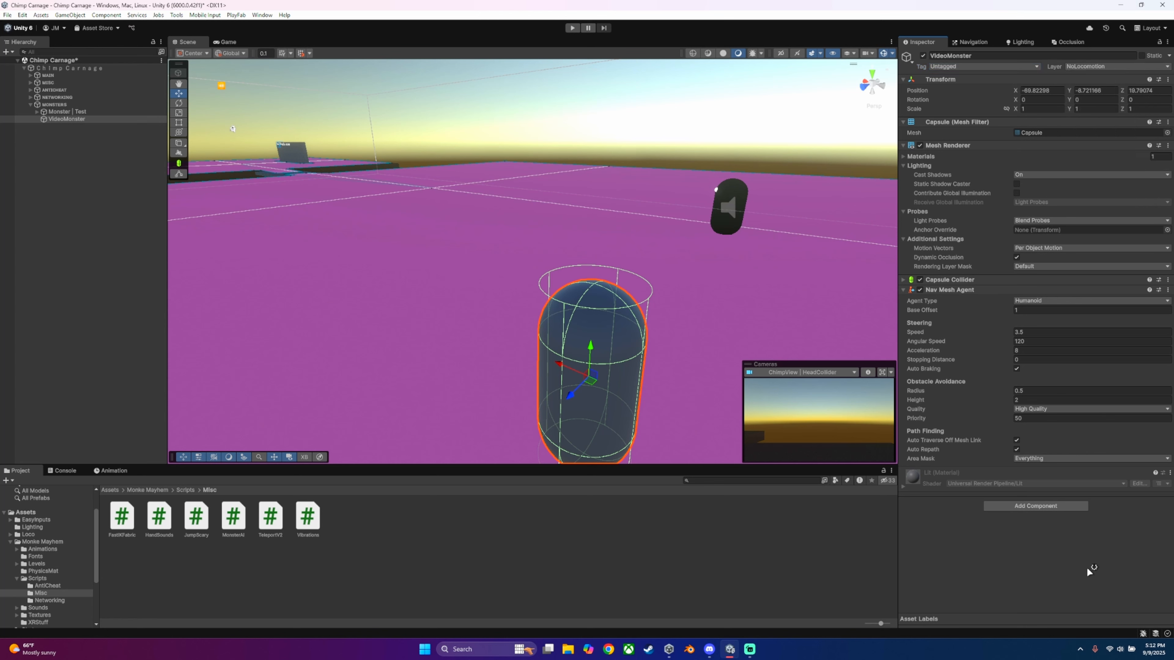
Step: Restrict the Nav Mesh Agent's area mask to MonsterRoam
left_click(1041, 459)
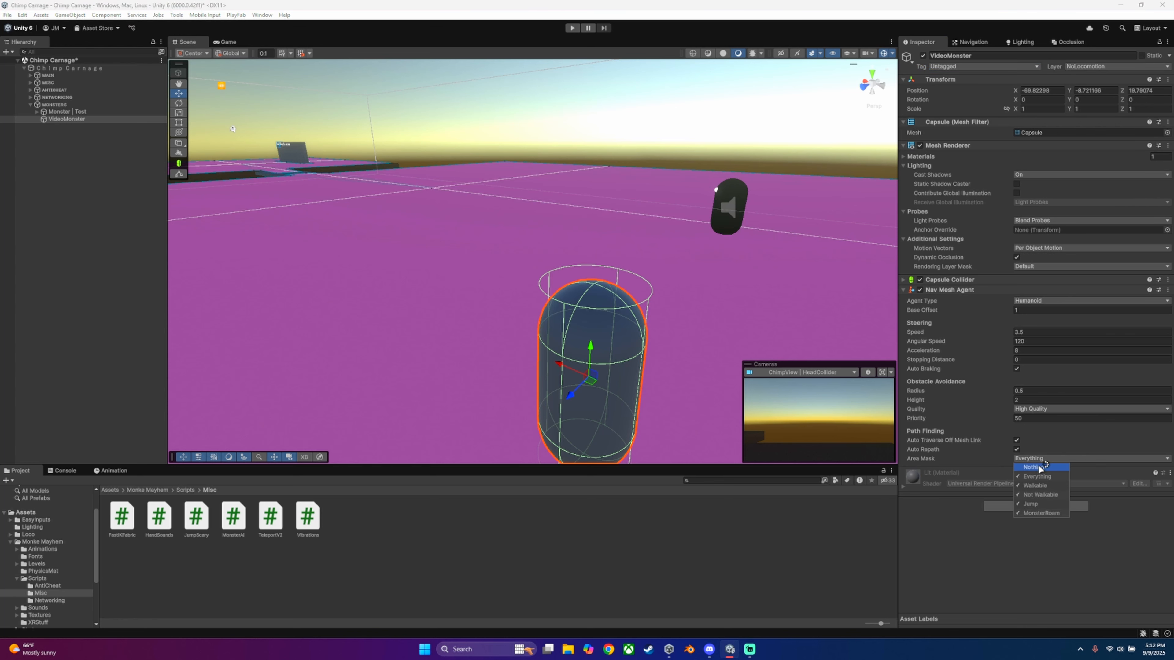
left_click(1041, 513)
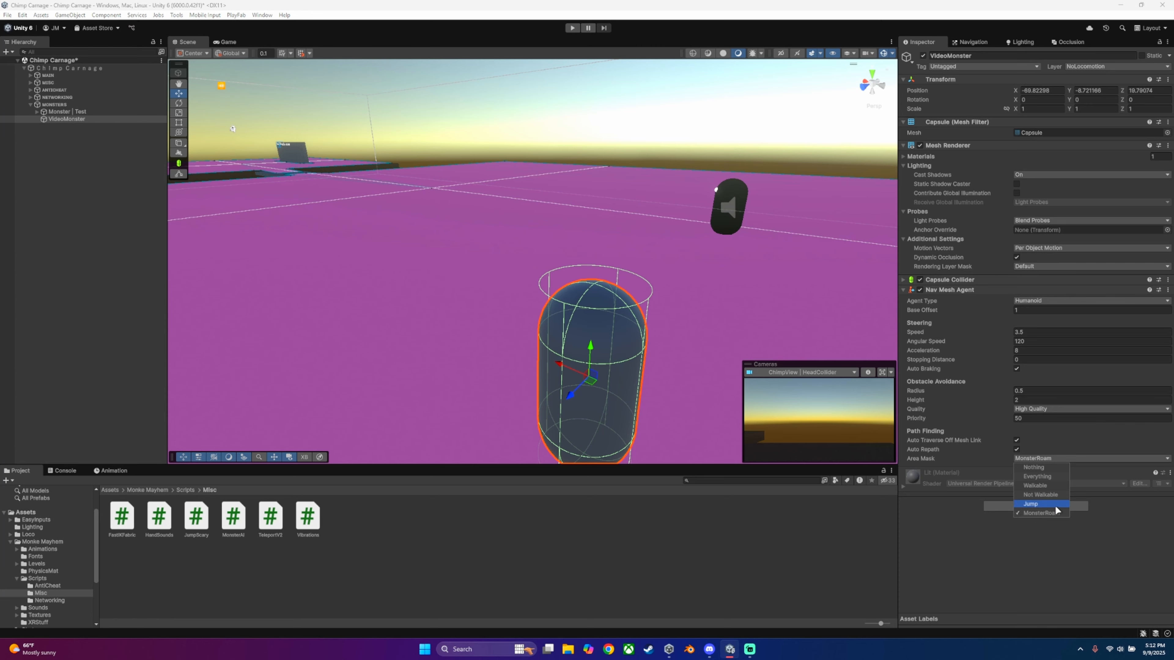
left_click(1038, 536)
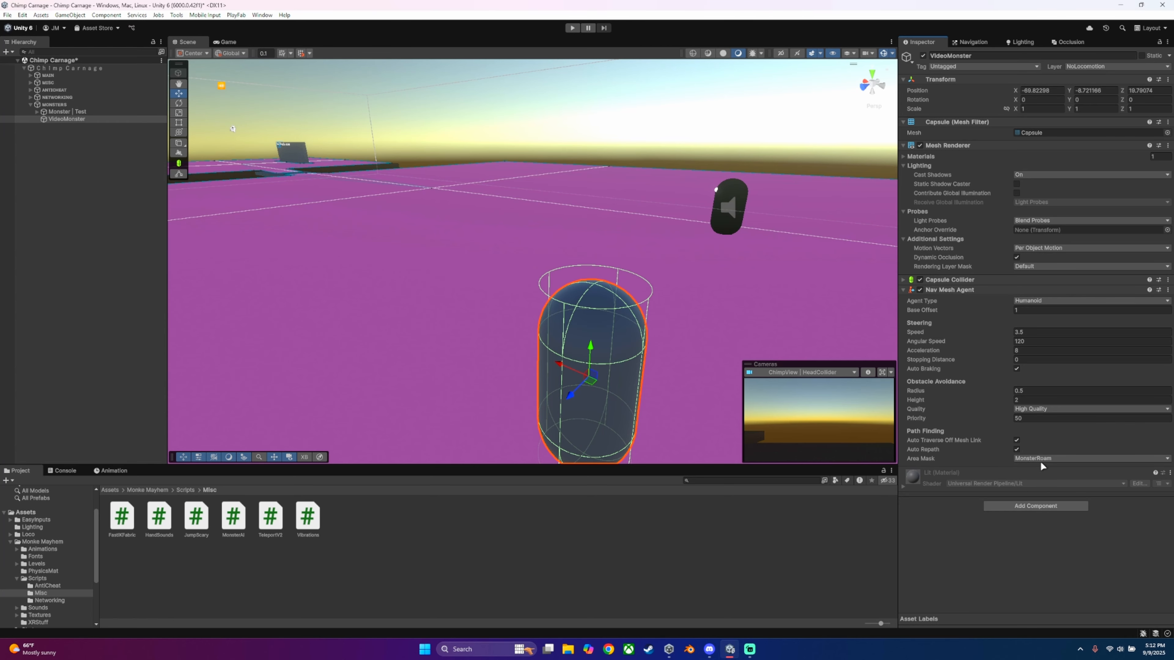
Step: Inspect the layers assigned to the MonsterRoam ground and the distant Wall
left_click(616, 194)
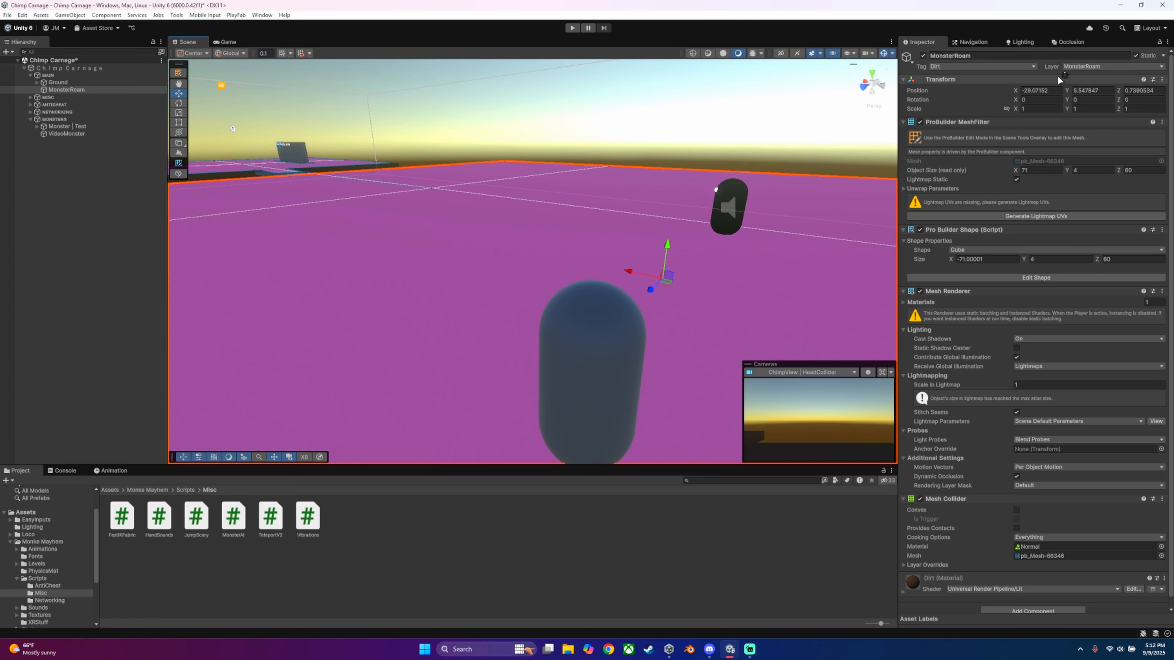
left_click(1104, 66)
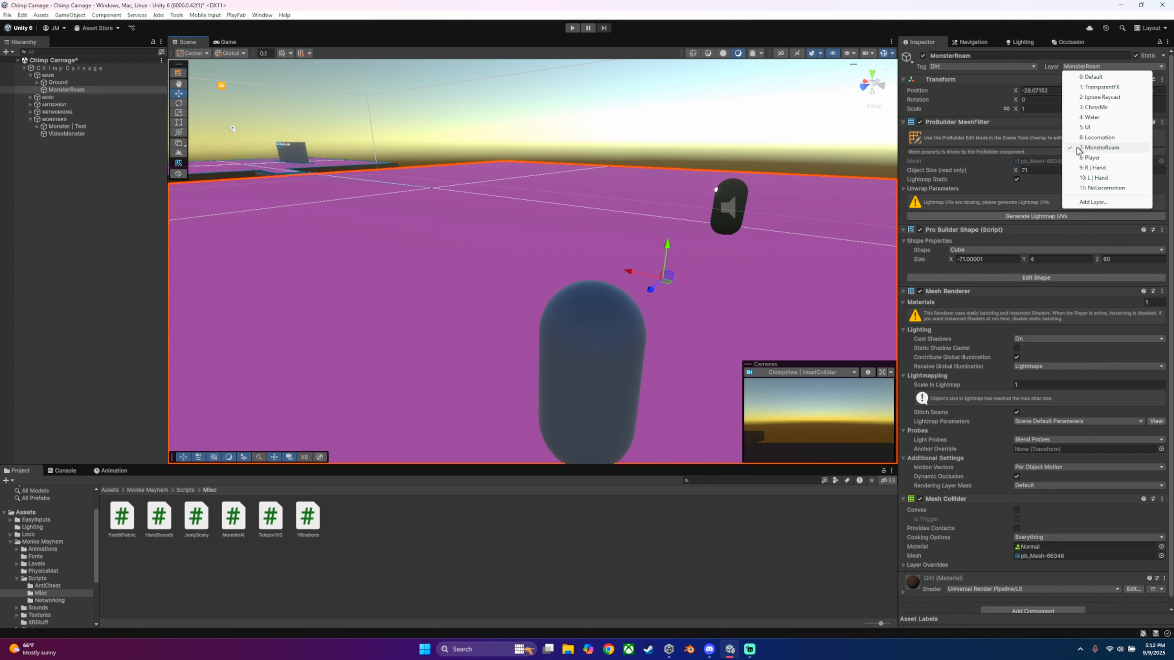
left_click(94, 204)
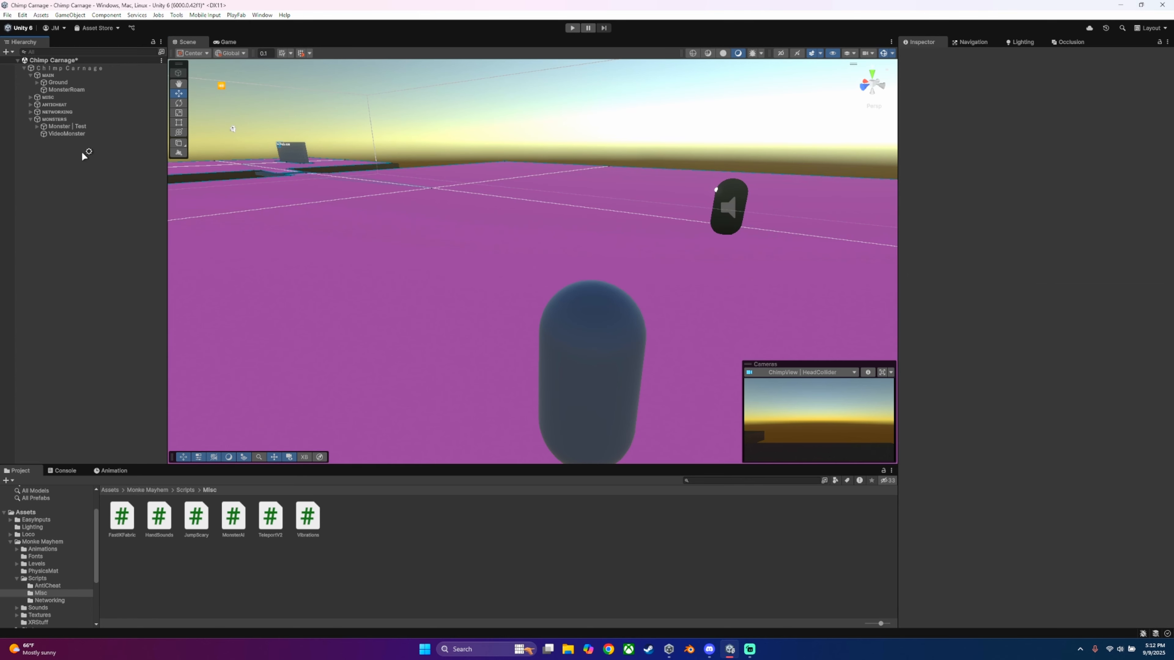
left_click(288, 158)
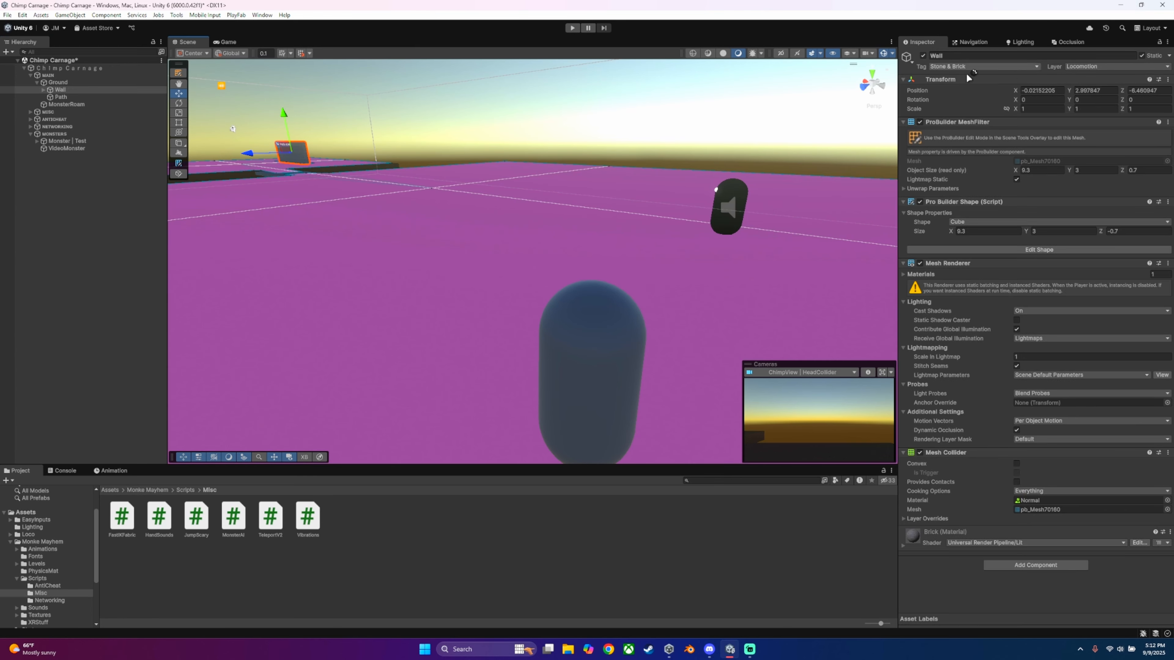
key("s")
key("a")
right_click_drag(383, 153, 373, 152)
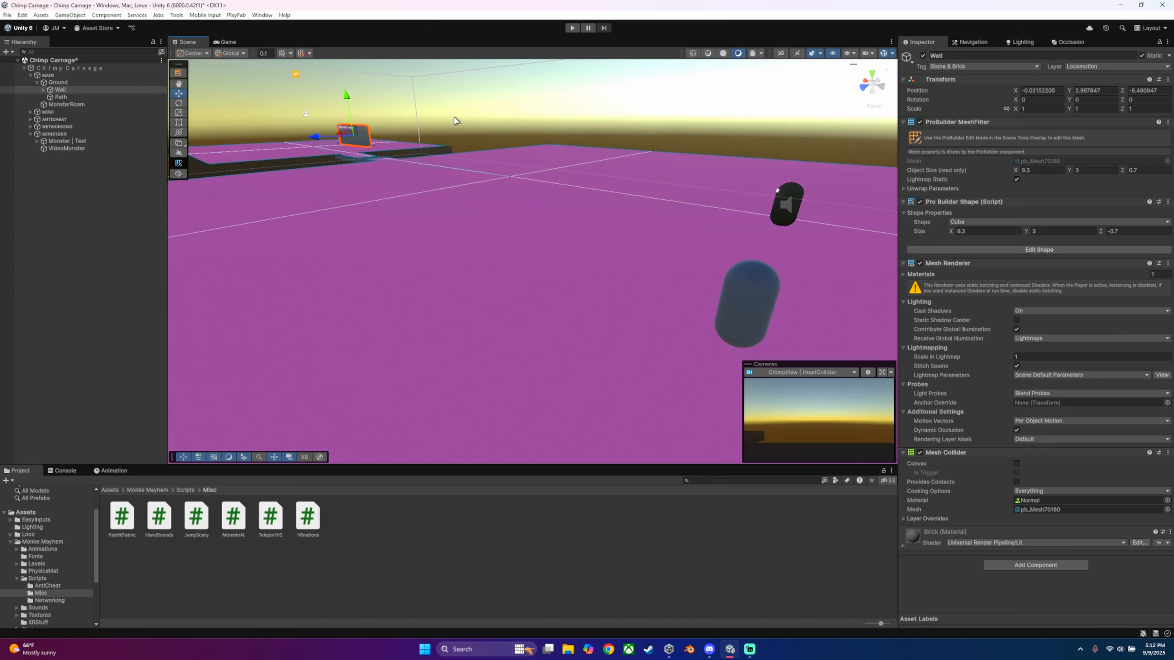
Step: Clear the selection and collapse the Ground and MAIN groups in the hierarchy
left_click(460, 115)
left_click(64, 151)
left_click(60, 159)
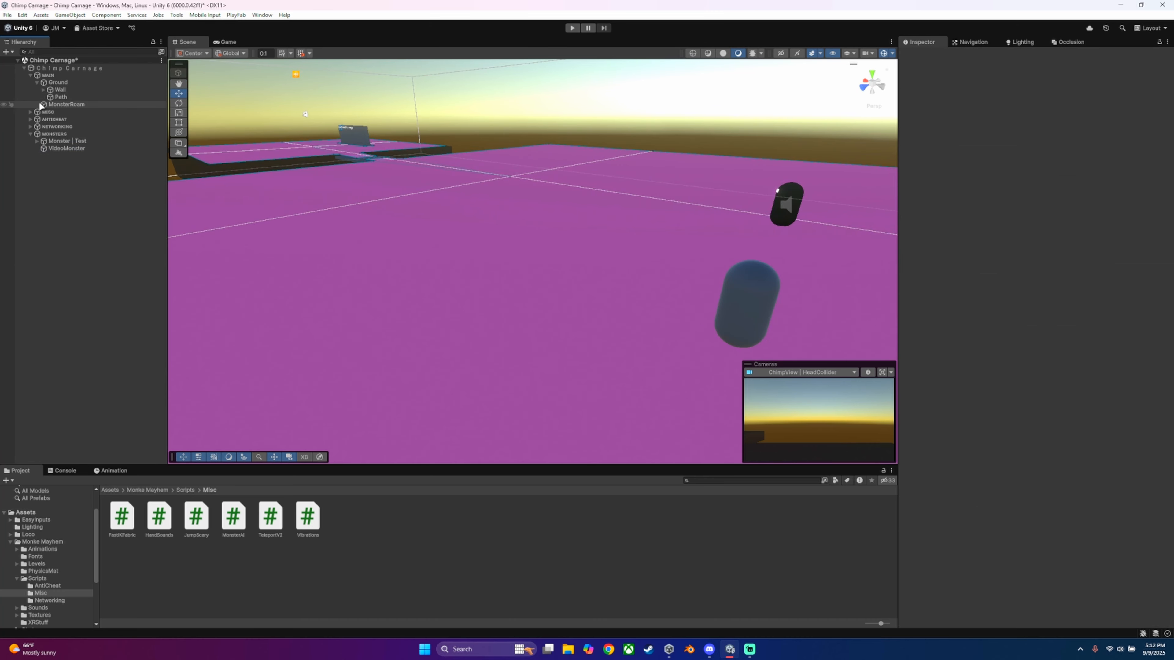
left_click(36, 82)
left_click(31, 75)
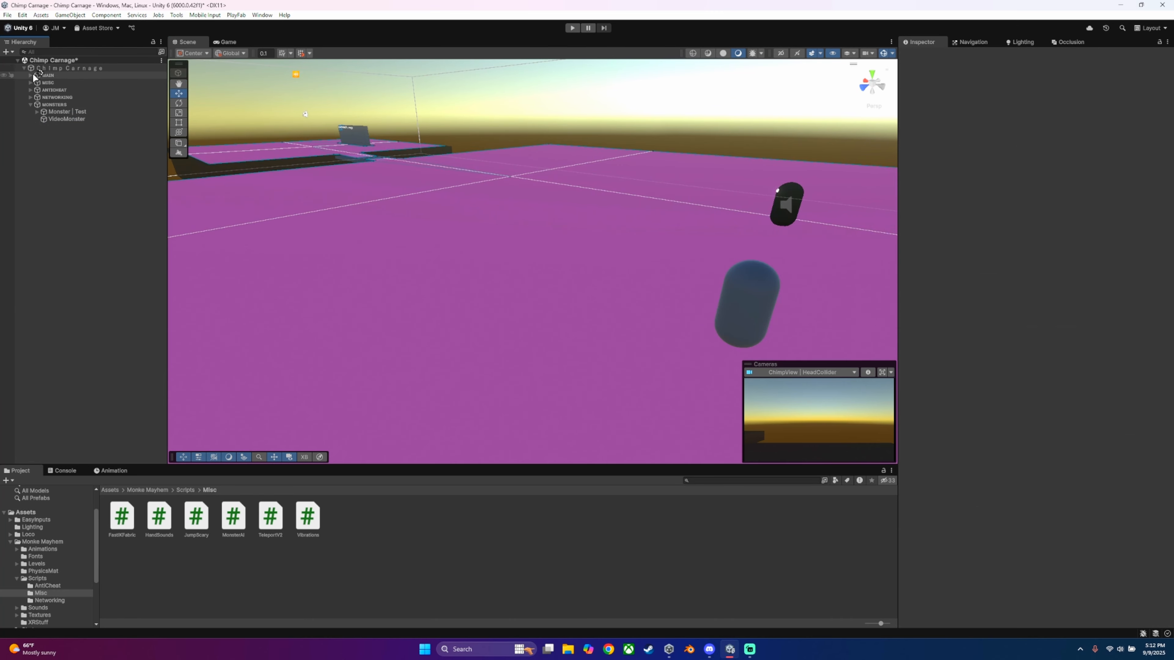
Step: Select VideoMonster again and collapse its Nav Mesh Agent component
left_click(74, 119)
right_click_drag(600, 239, 670, 259)
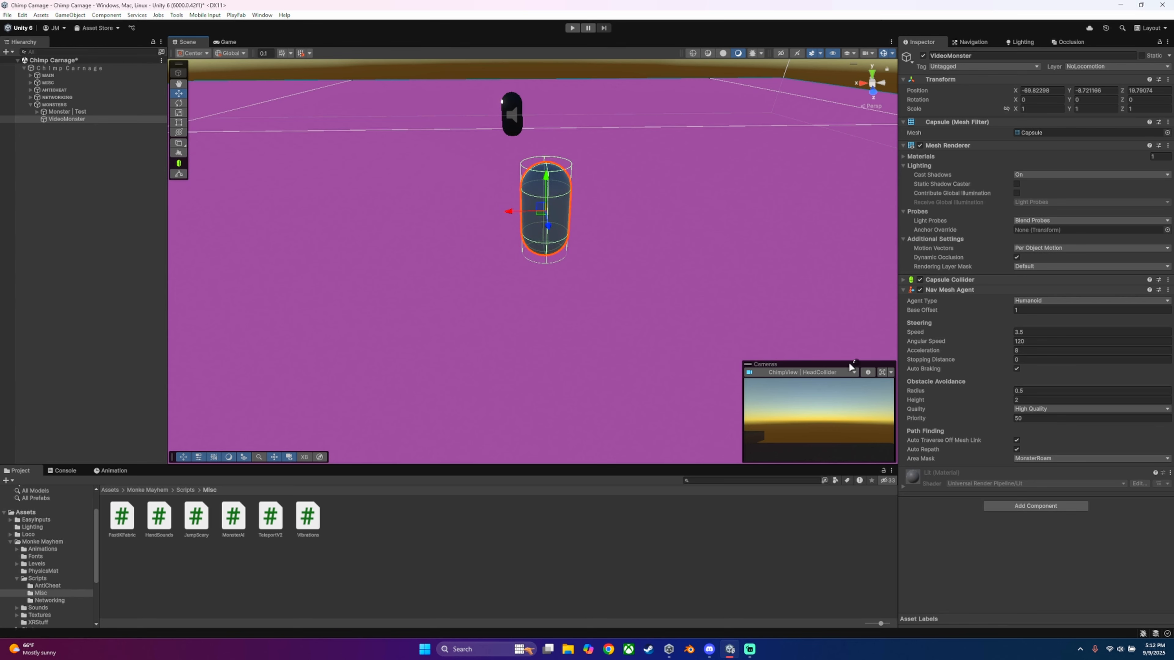
left_click(905, 290)
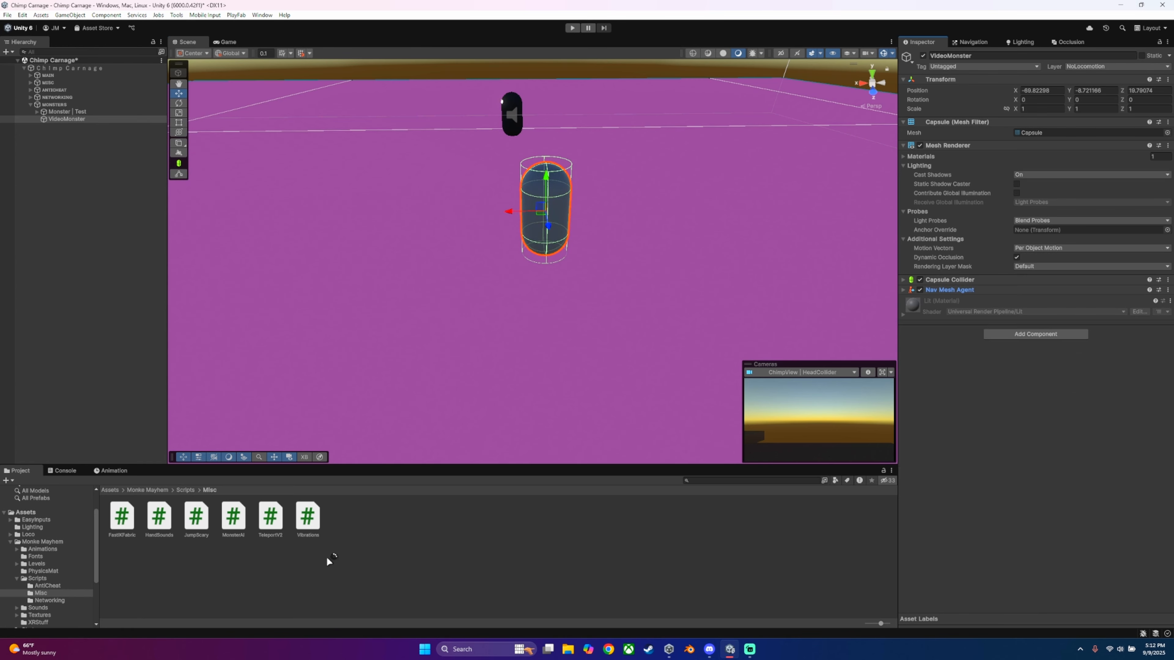
Step: Attach the MonsterAI script to VideoMonster as a component
left_click_drag(233, 516, 944, 445)
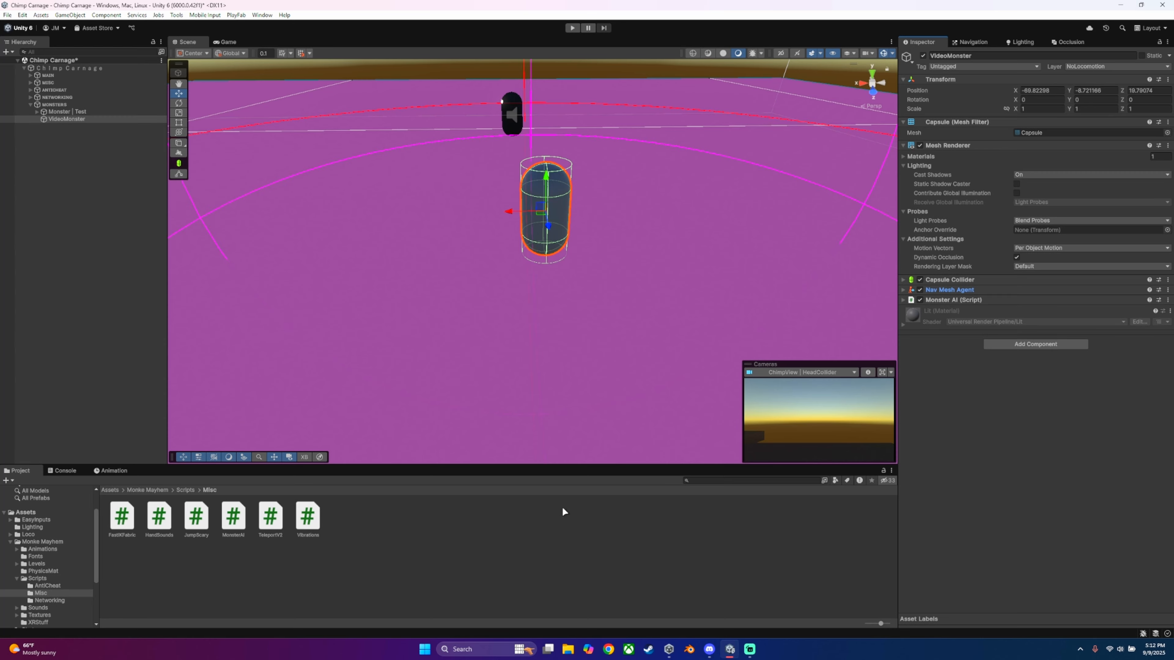
left_click_drag(198, 530, 439, 537)
left_click_drag(336, 427, 86, 121)
Step: Create a 3D capsule as a child of VideoMonster and name it JumpScary
right_click(83, 118)
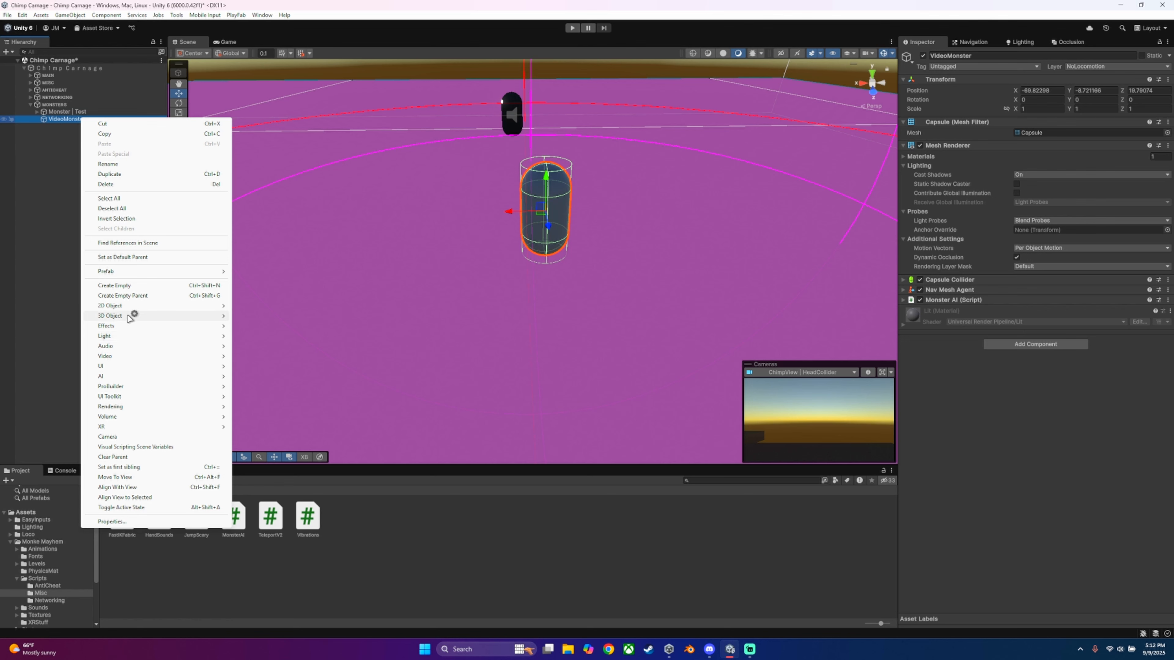
mouse_move(130, 319)
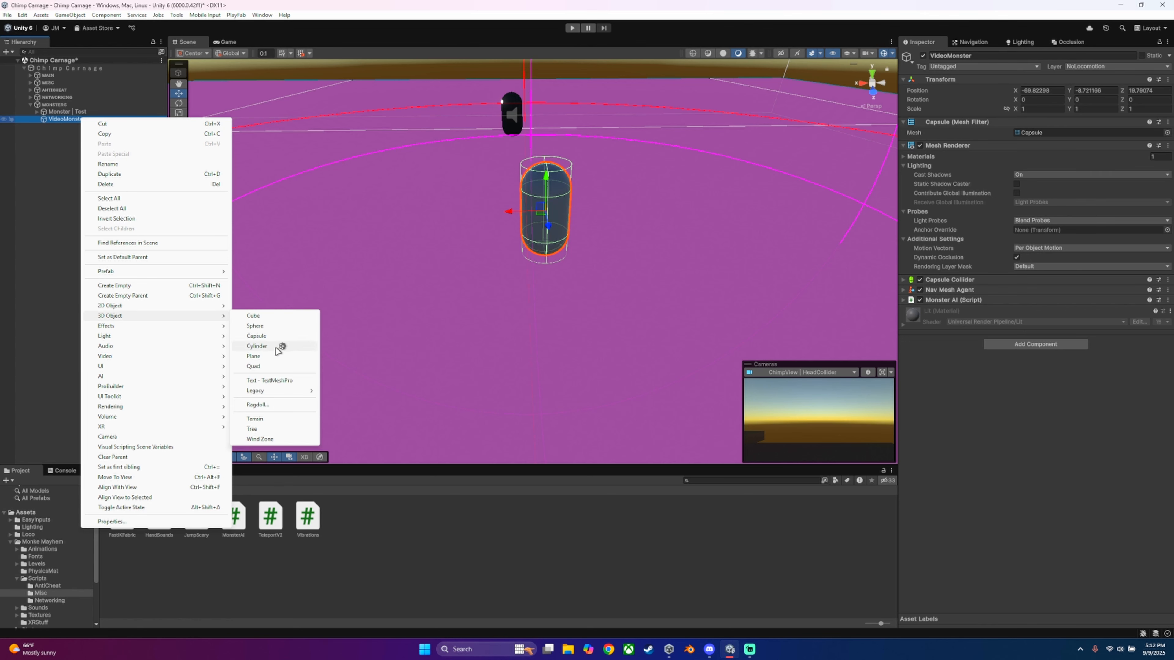
left_click(265, 336)
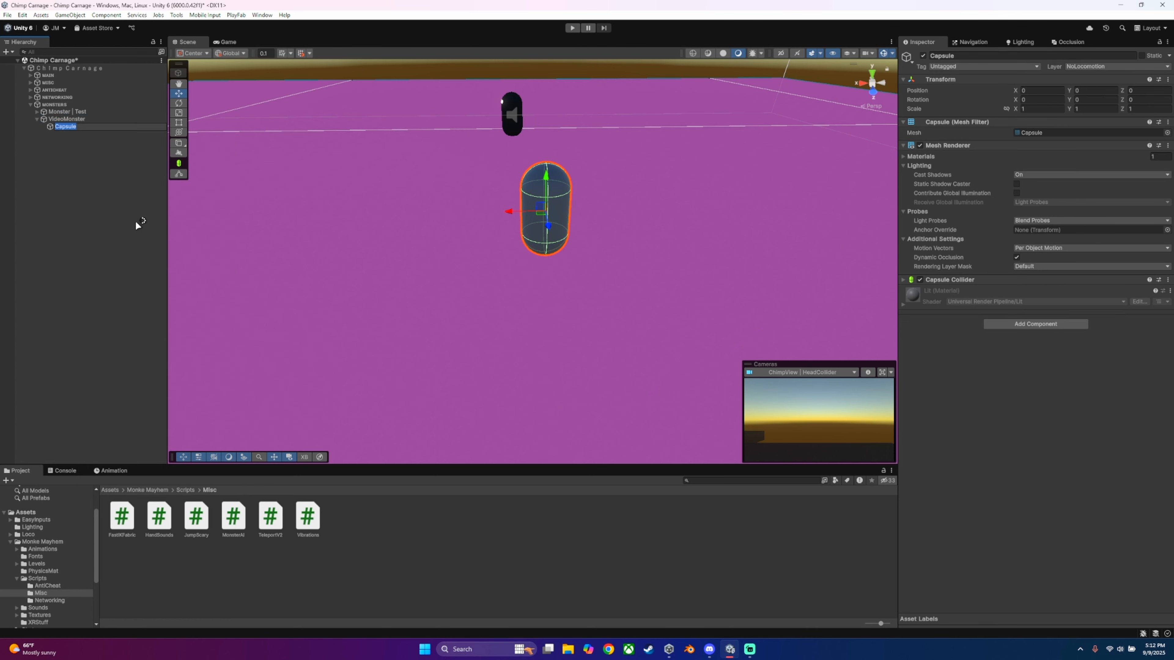
type("JumpScary")
key("Return")
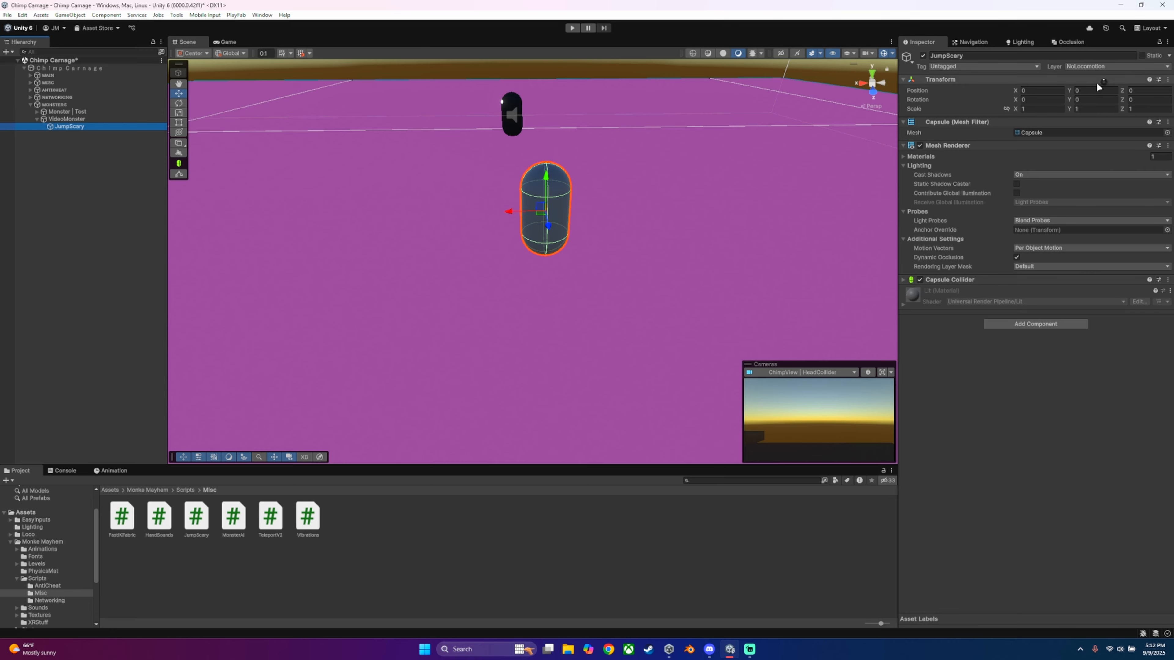
Step: Assign the NoLocomotion layer to JumpScary and disable its Mesh Renderer
left_click(1119, 66)
left_click(1119, 190)
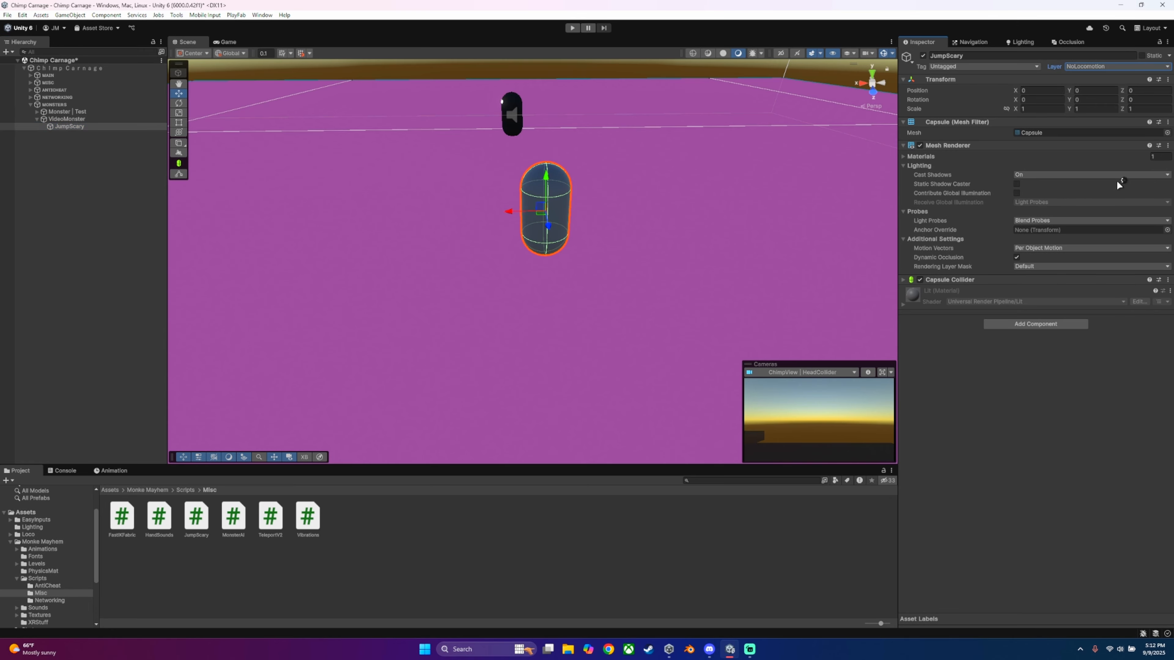
left_click(921, 146)
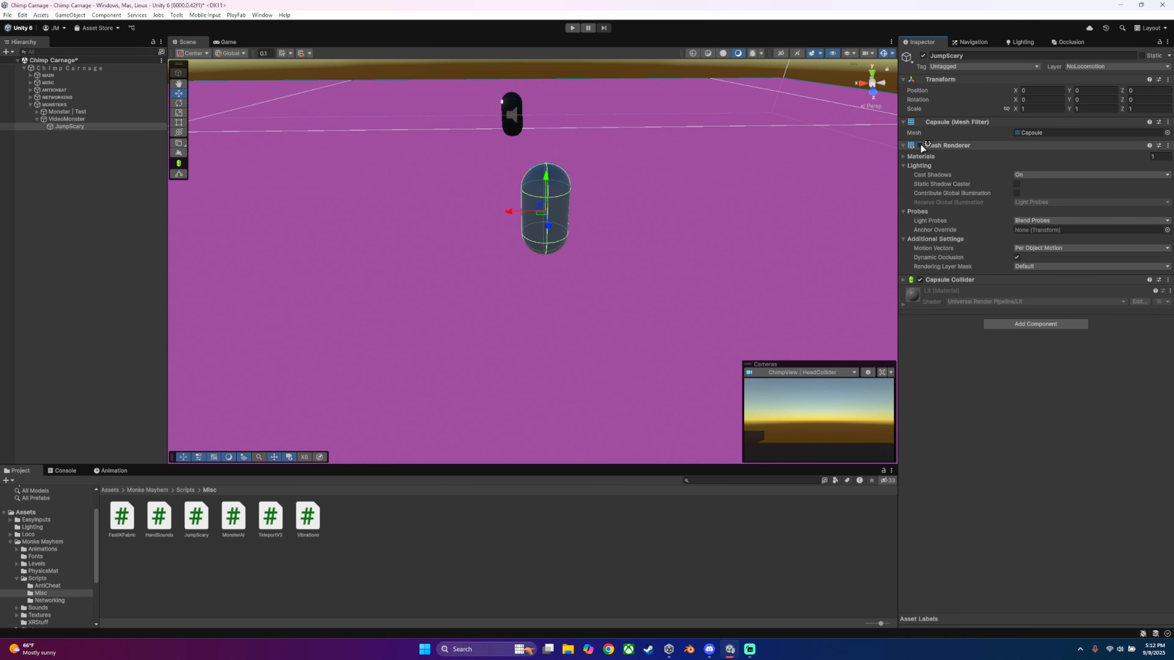
Step: Scale the JumpScary capsule up uniformly to about 1.34 so its collider surrounds the monster
right_click_drag(839, 152, 225, 119)
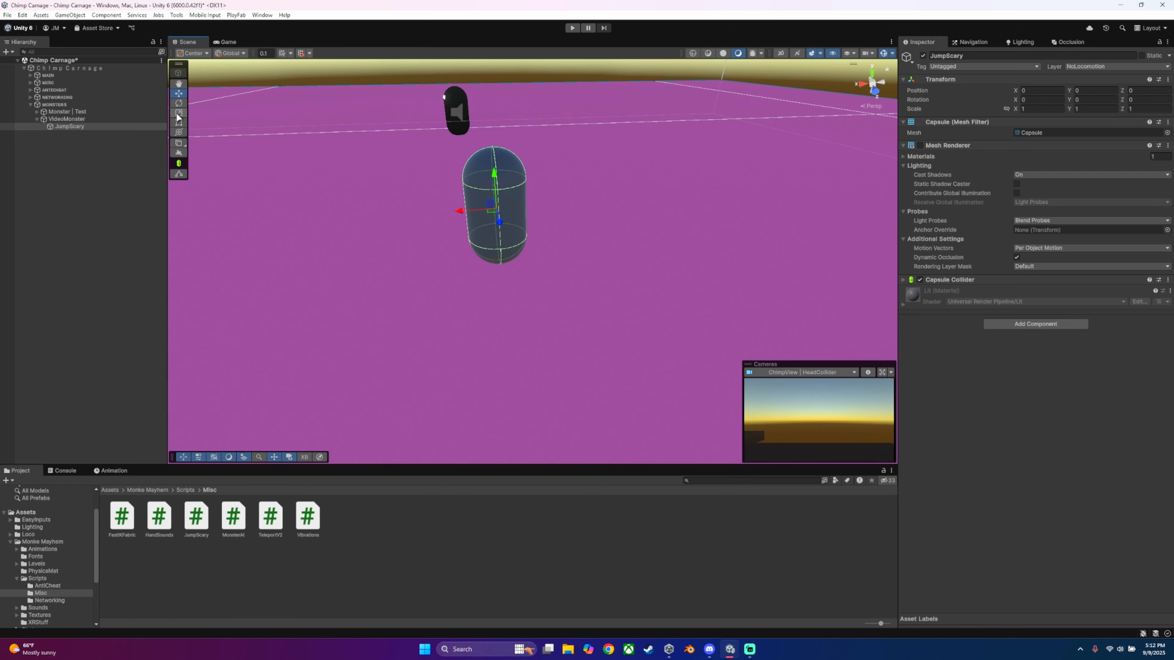
left_click_drag(498, 214, 516, 212)
left_click(182, 92)
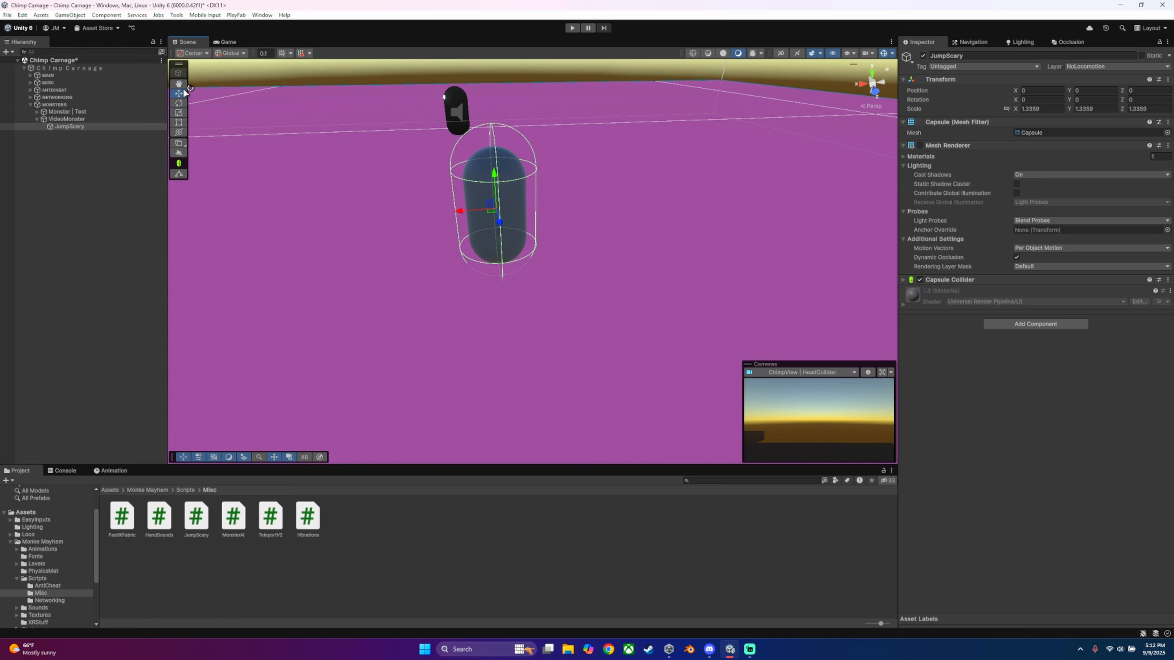
Step: Attach the JumpScary script to the JumpScary capsule and collapse its Capsule Collider component
left_click_drag(196, 516, 994, 391)
left_click(950, 280)
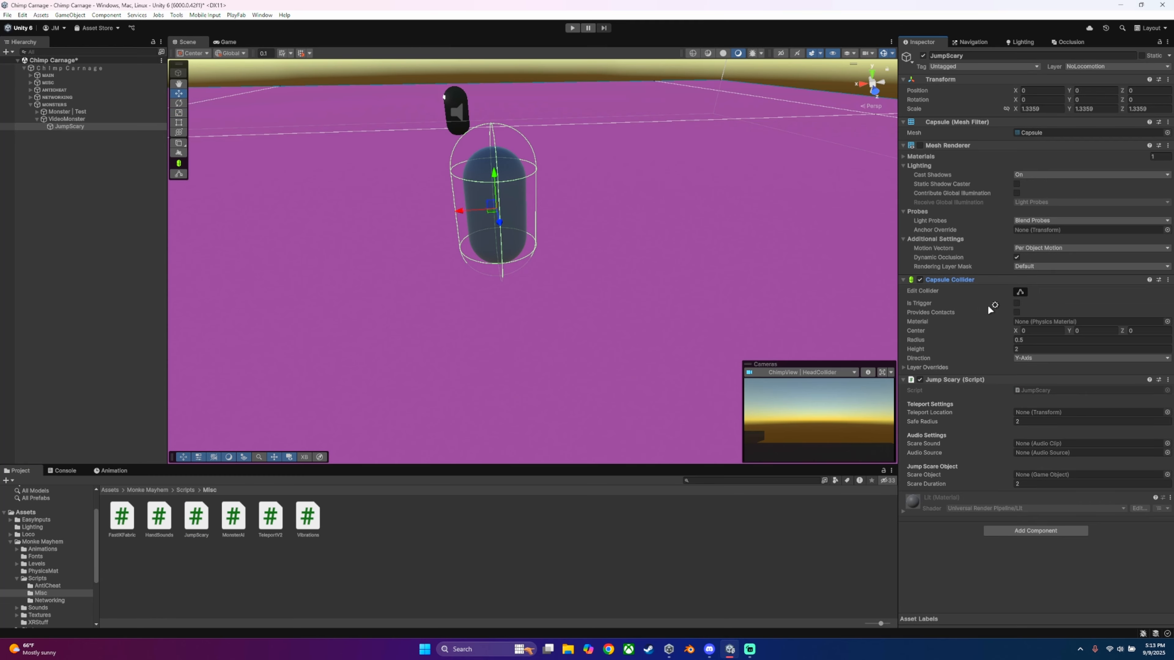
left_click(907, 280)
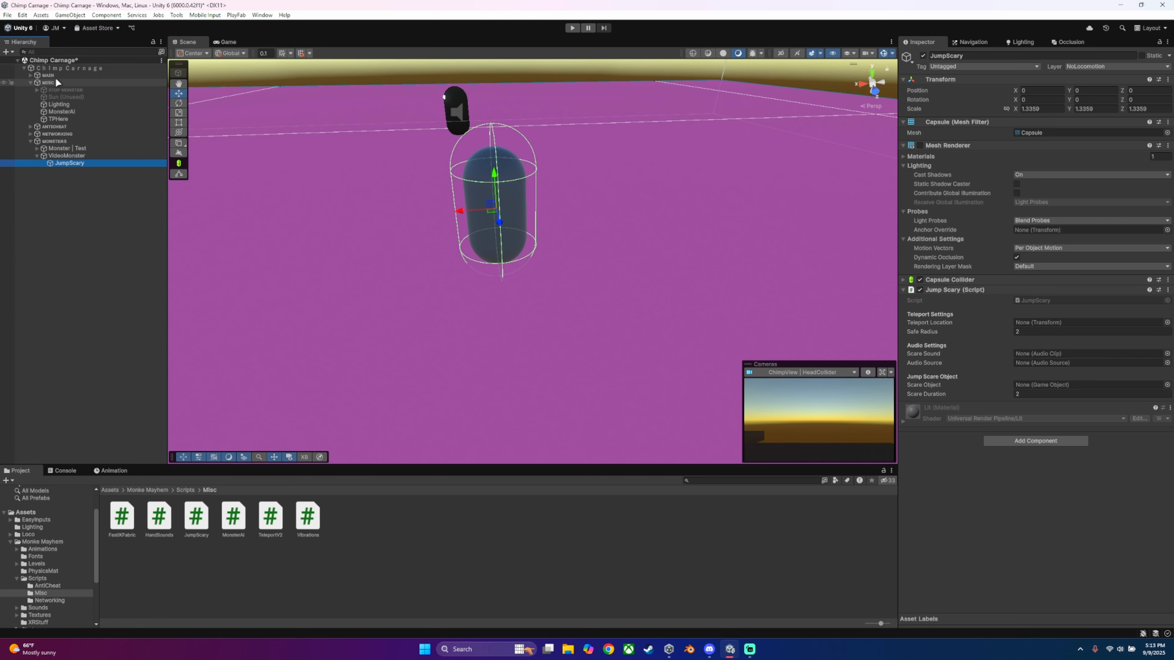
Step: Create an empty object at the root of the scene hierarchy and delete it
left_click(84, 235)
right_click(51, 192)
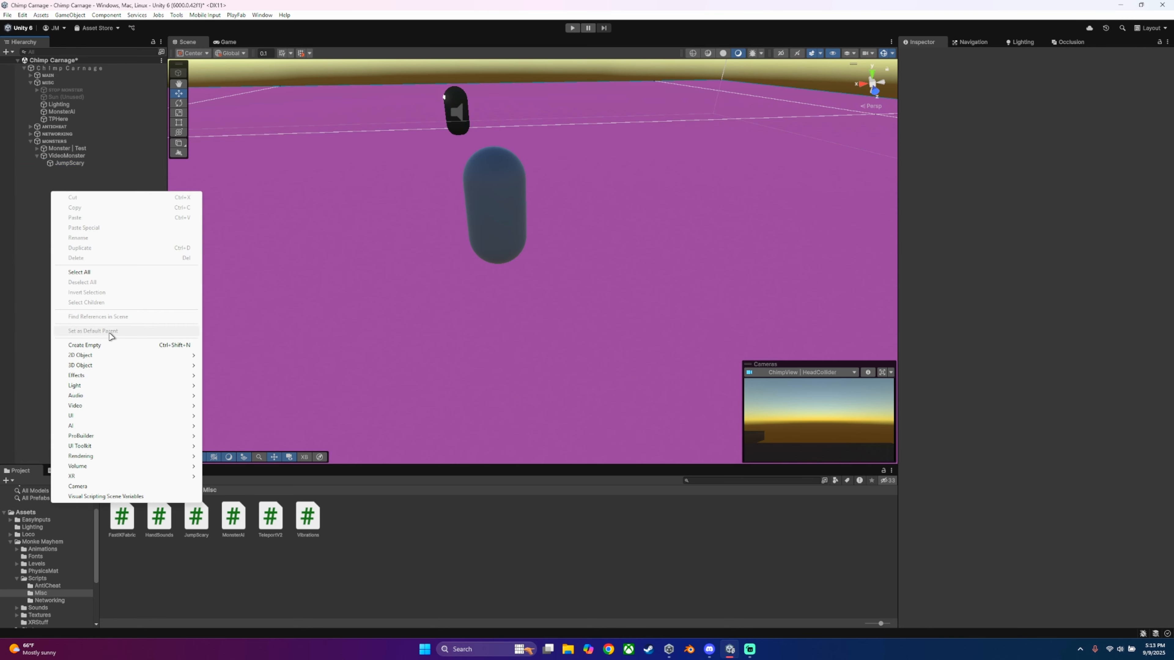
left_click(85, 345)
type("awdsadwd")
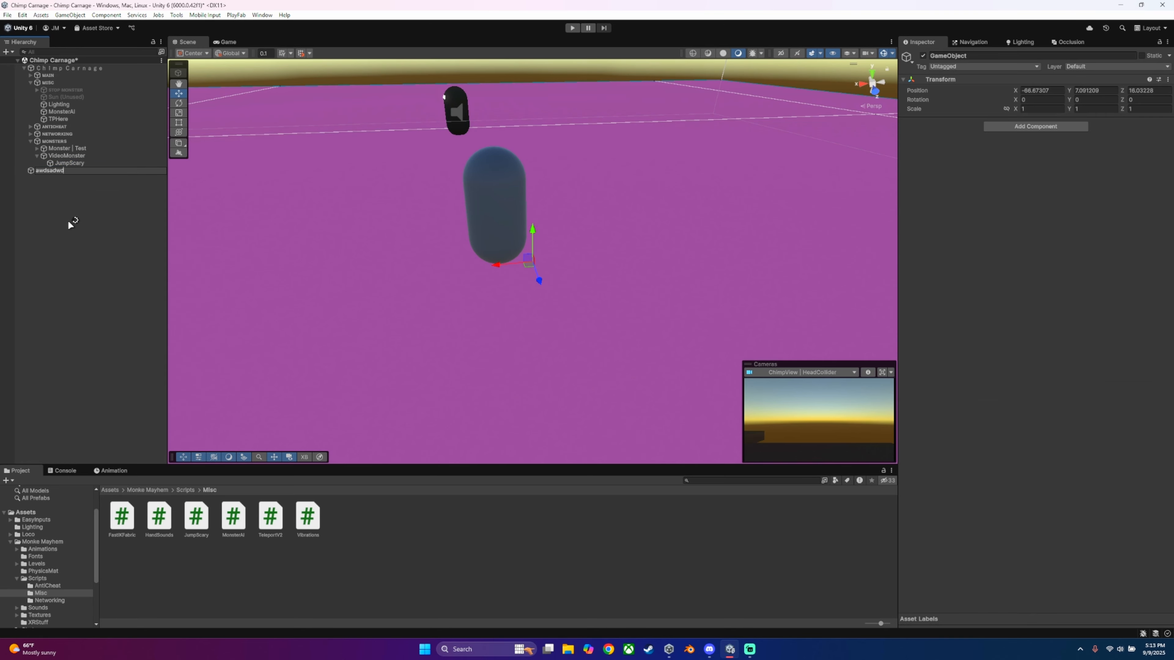
left_click(68, 222)
left_click(57, 171)
key("Delete")
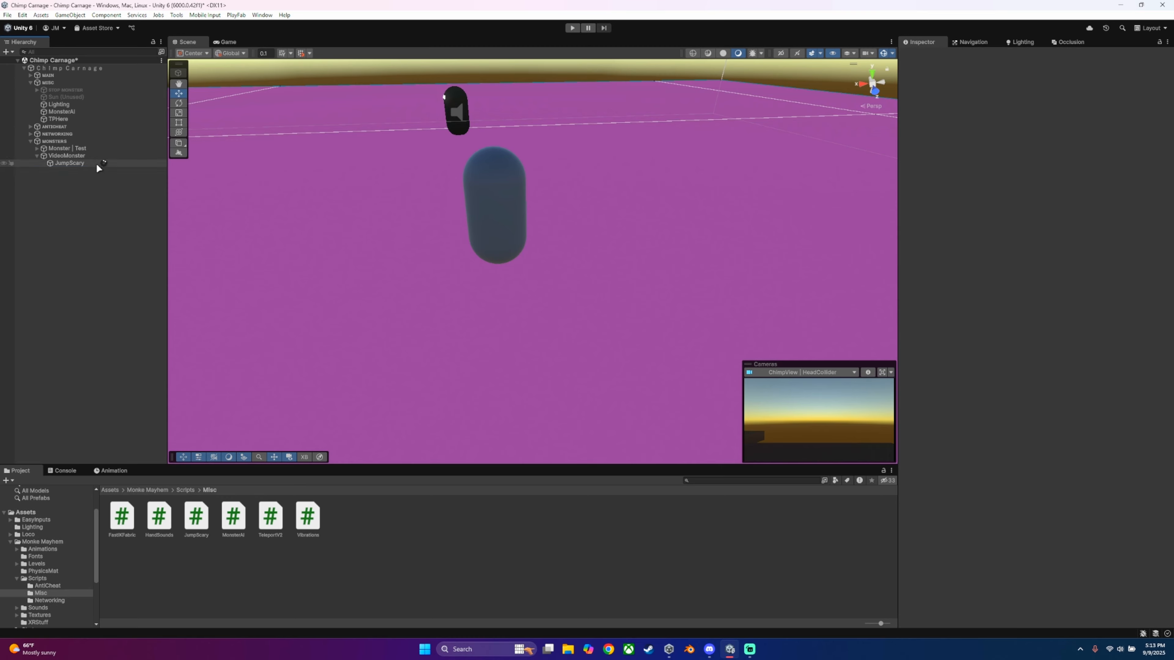
Step: Assign the TPHere object as the Teleport Location of JumpScary's Jump Scary script and collapse the script
left_click(70, 119)
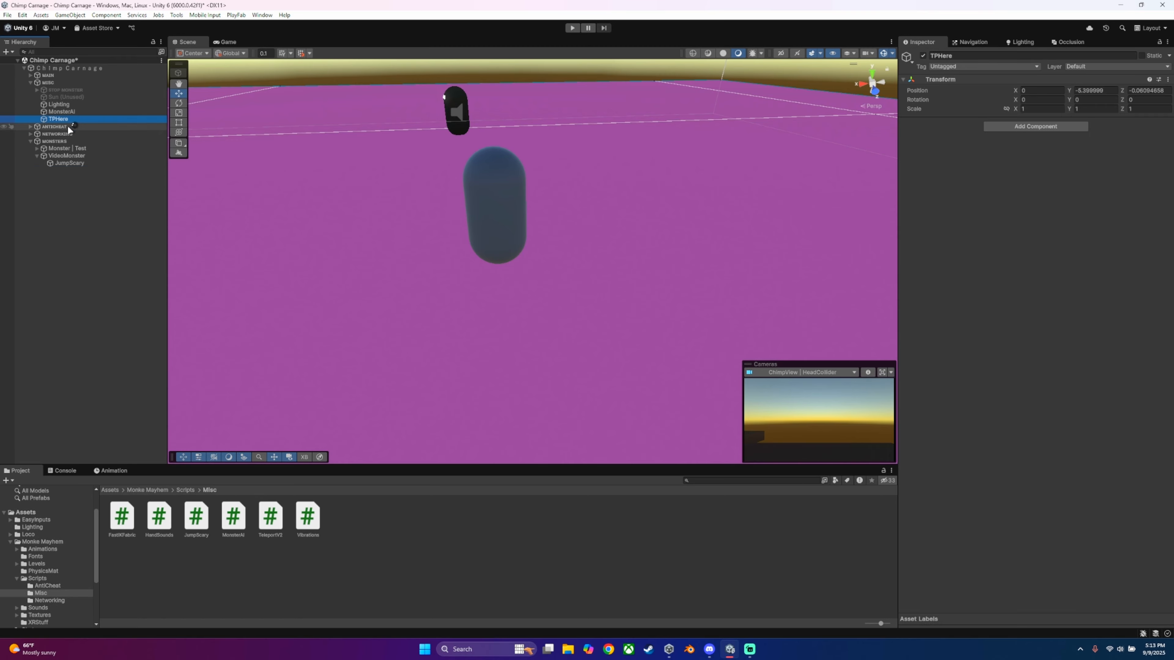
left_click(72, 162)
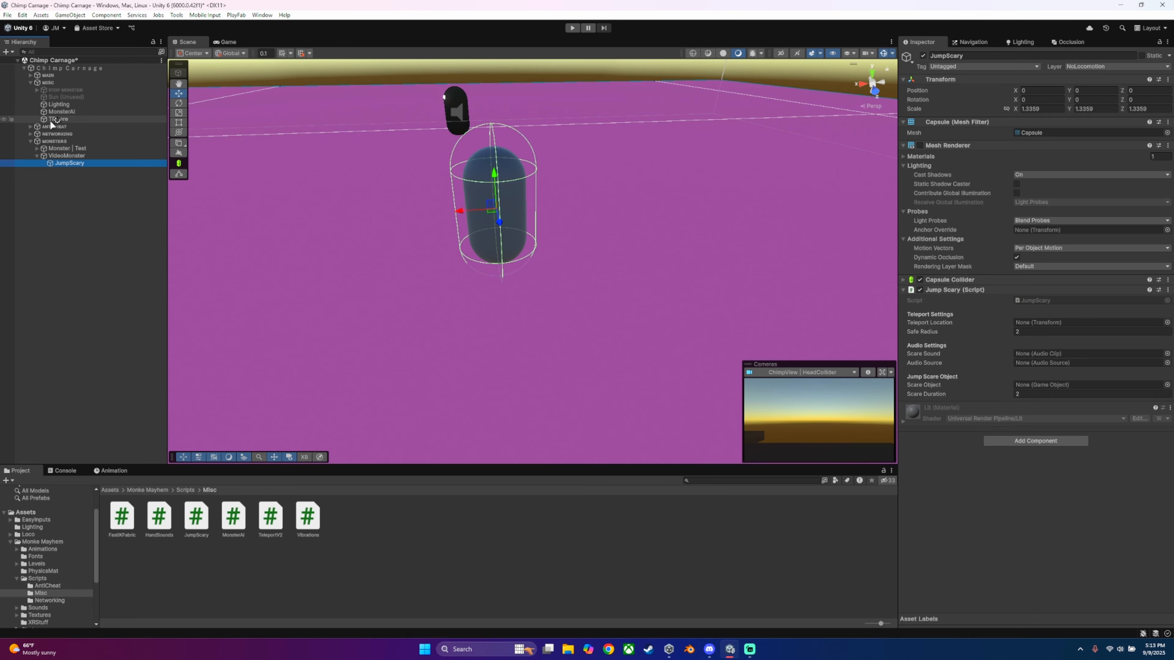
left_click_drag(52, 120, 1028, 333)
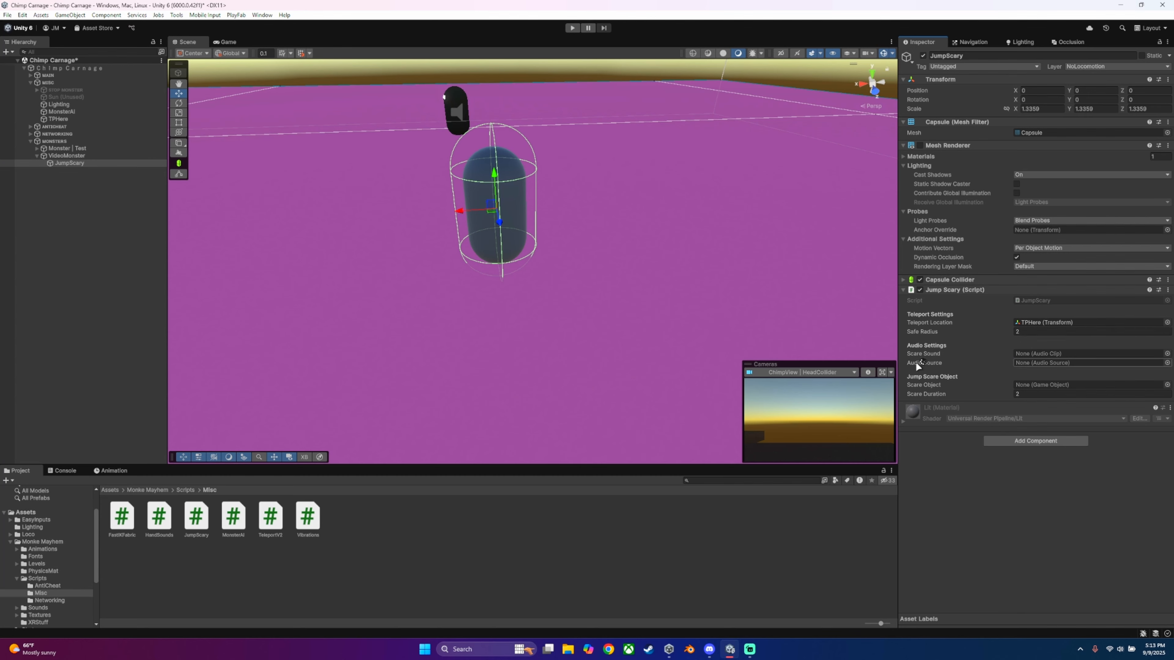
left_click(907, 290)
Step: Add an Audio Source component to VideoMonster
left_click(67, 156)
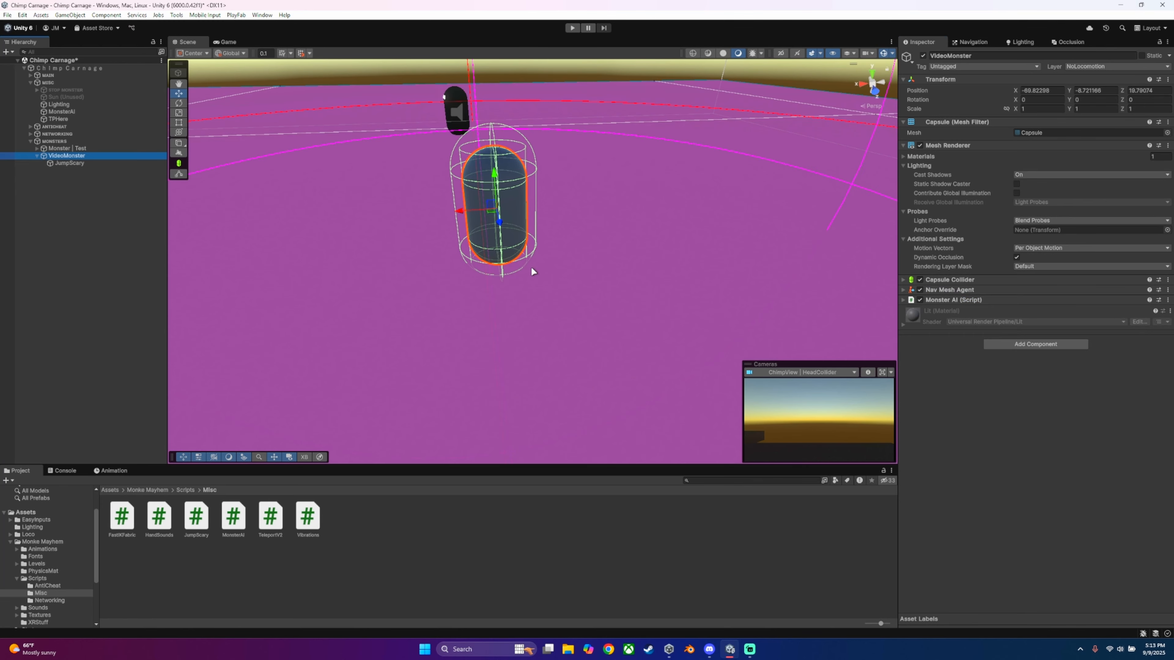
left_click(1010, 343)
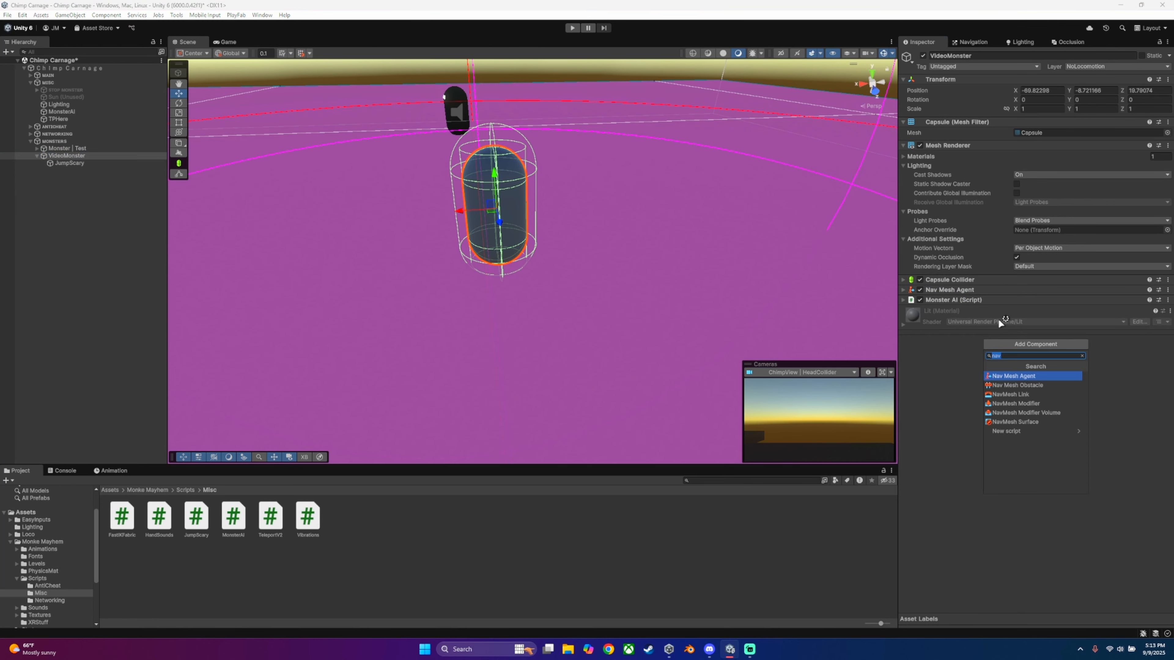
type("audio")
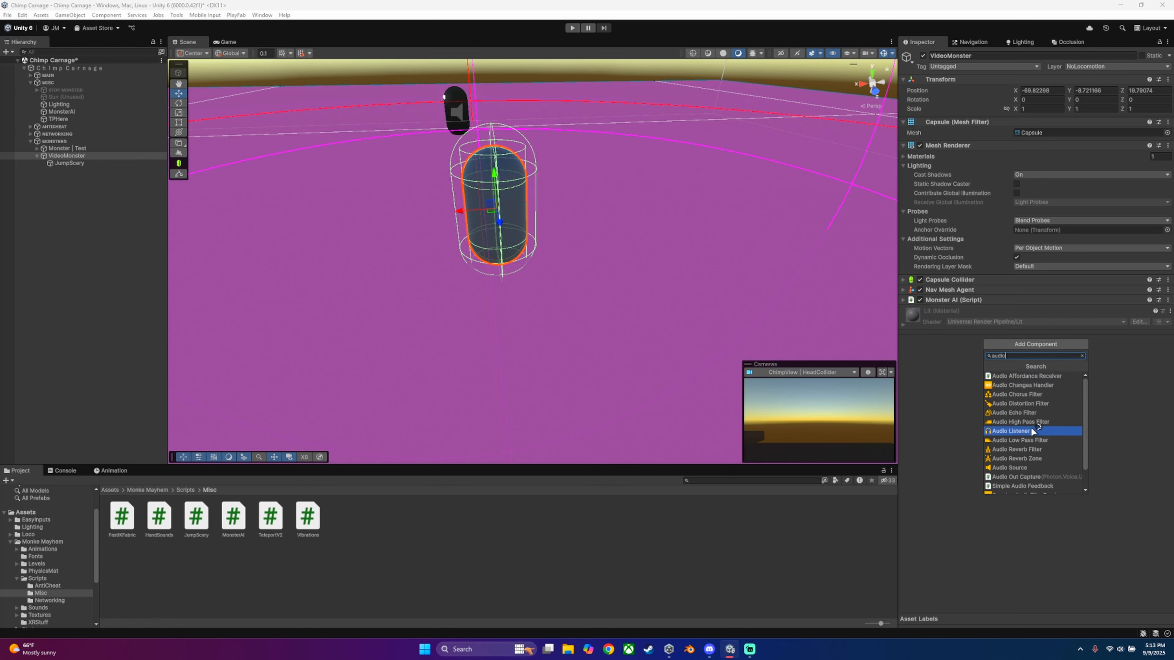
left_click(1012, 467)
left_click(907, 311)
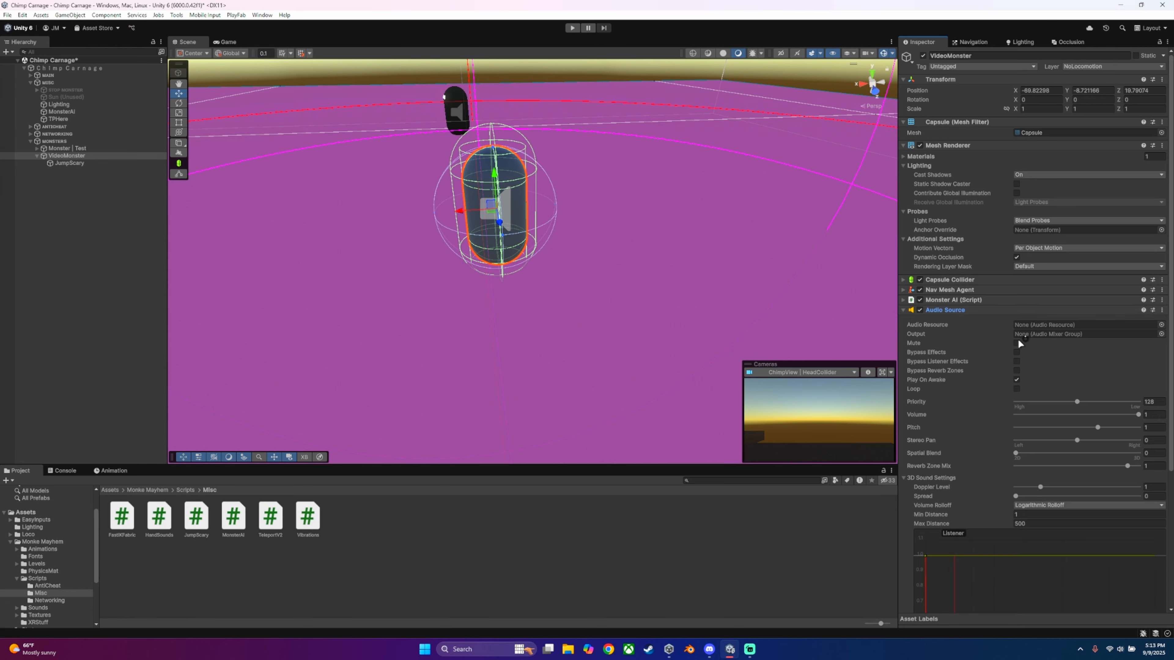
Step: Configure the Audio Source with Loop enabled, Linear Rolloff as volume rolloff and a spatial blend of 1
left_click(1016, 388)
scroll(1014, 332, "down", 3)
scroll(1077, 352, "down", 5)
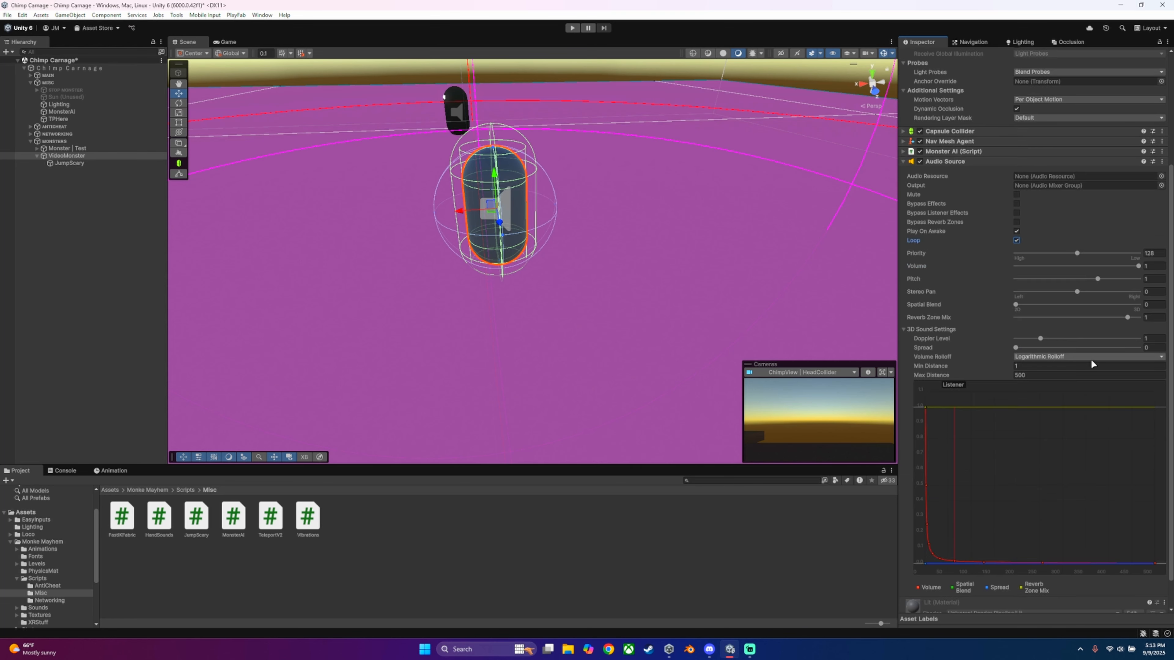
left_click(1036, 323)
left_click(1049, 344)
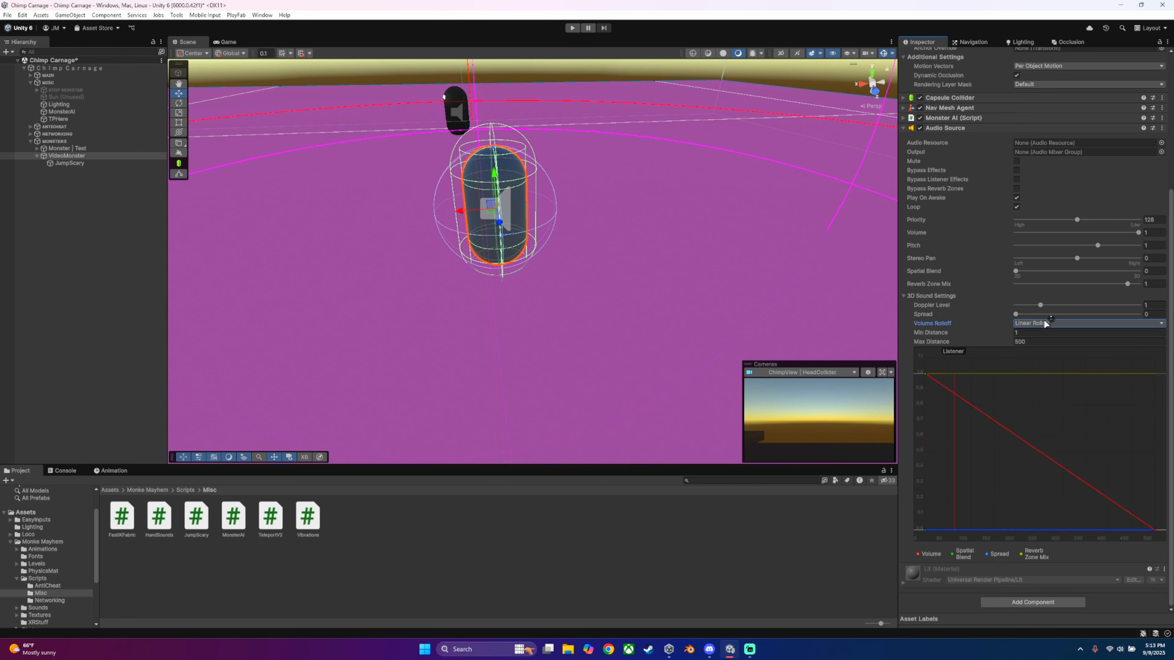
left_click_drag(1016, 272, 1161, 283)
left_click_drag(929, 328, 1172, 313)
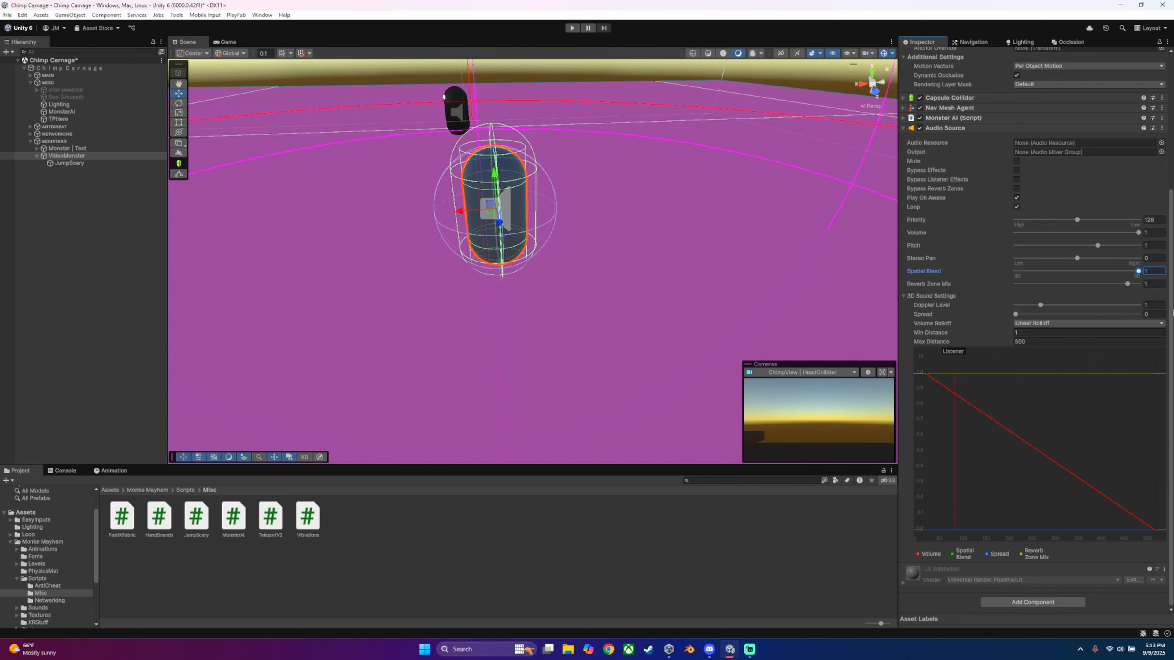
Step: Collapse the Audio Source on VideoMonster and remove the component
left_click(970, 127)
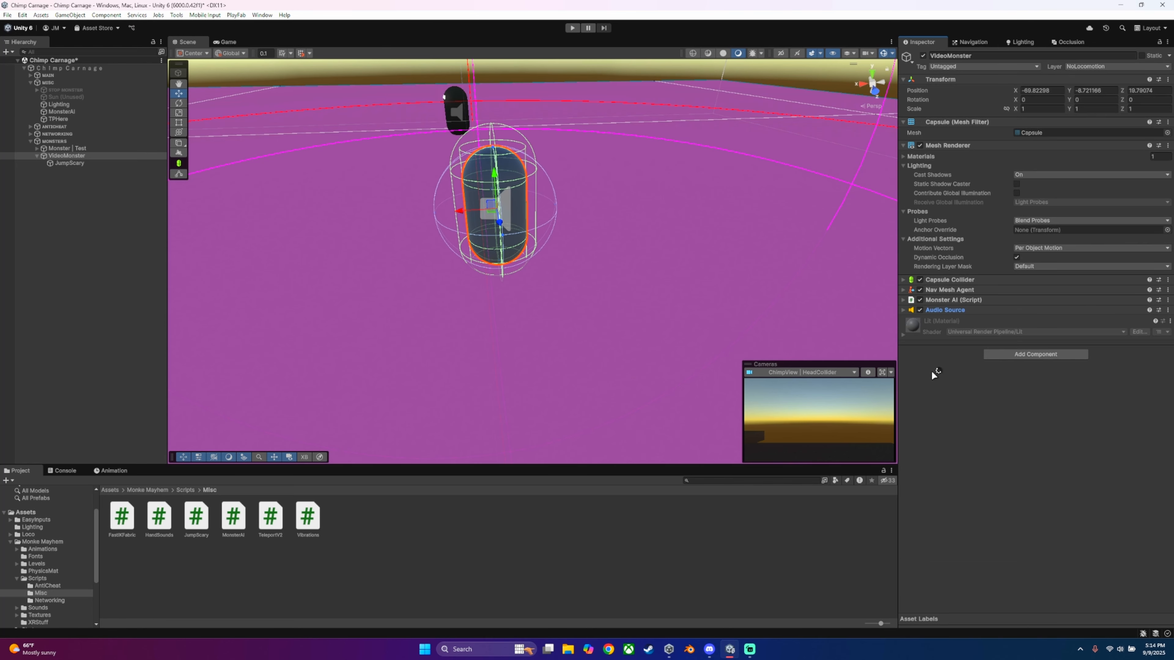
right_click(943, 313)
left_click(977, 331)
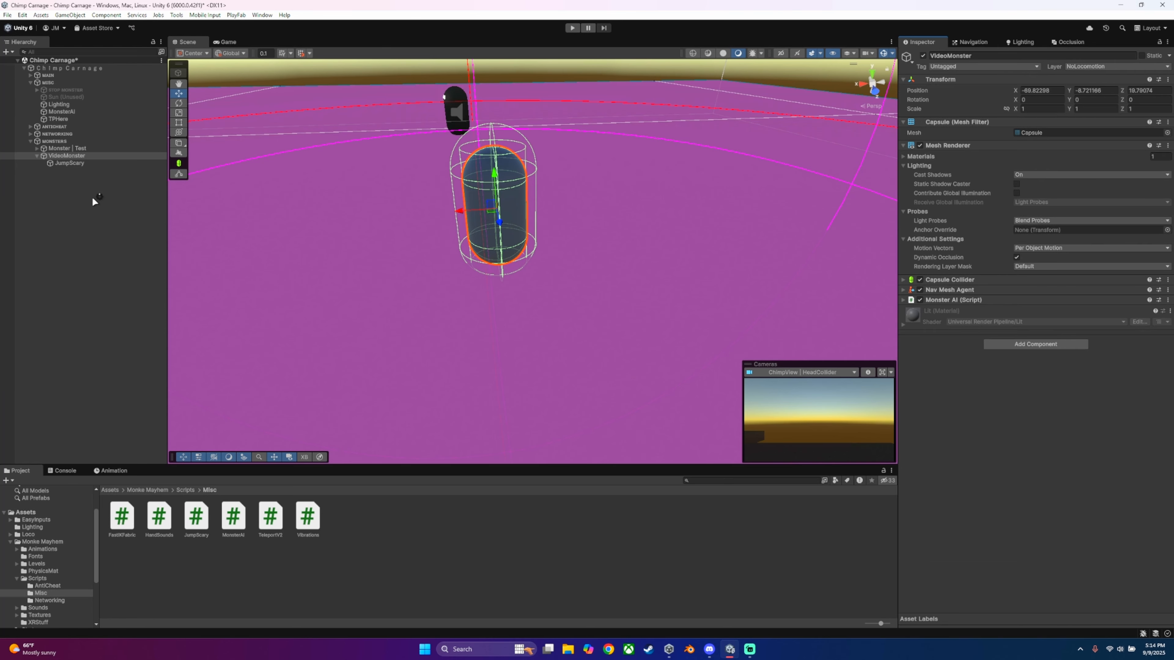
Step: Select JumpScary and expand its Jump Scary script to review the audio and scare object fields
left_click(74, 162)
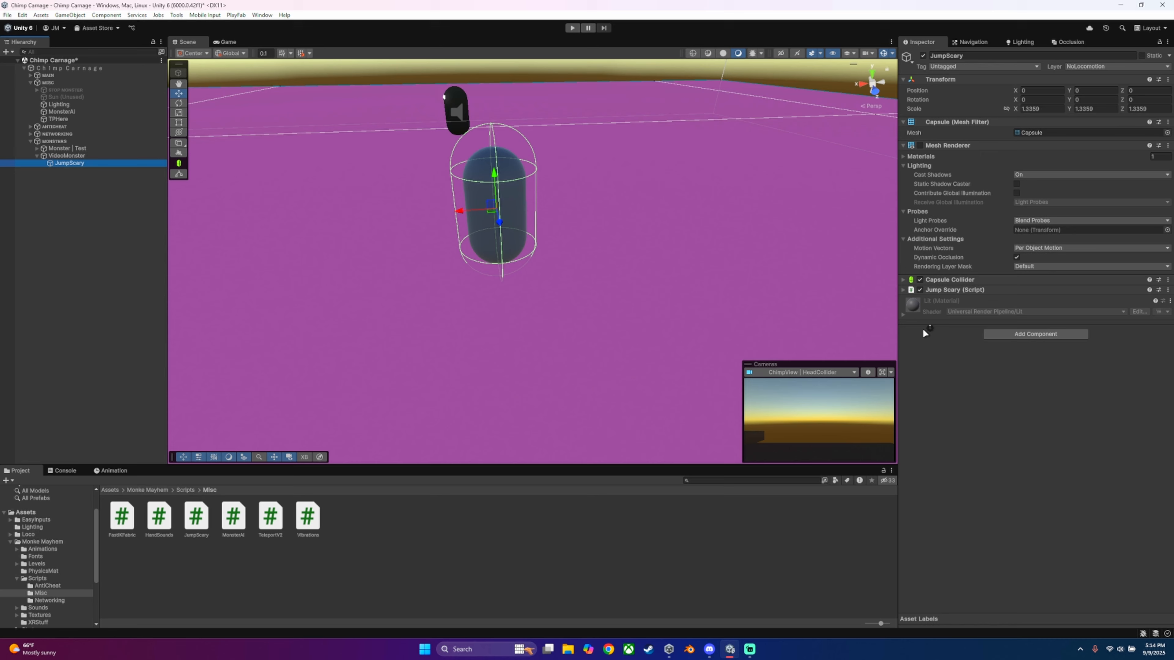
left_click(914, 291)
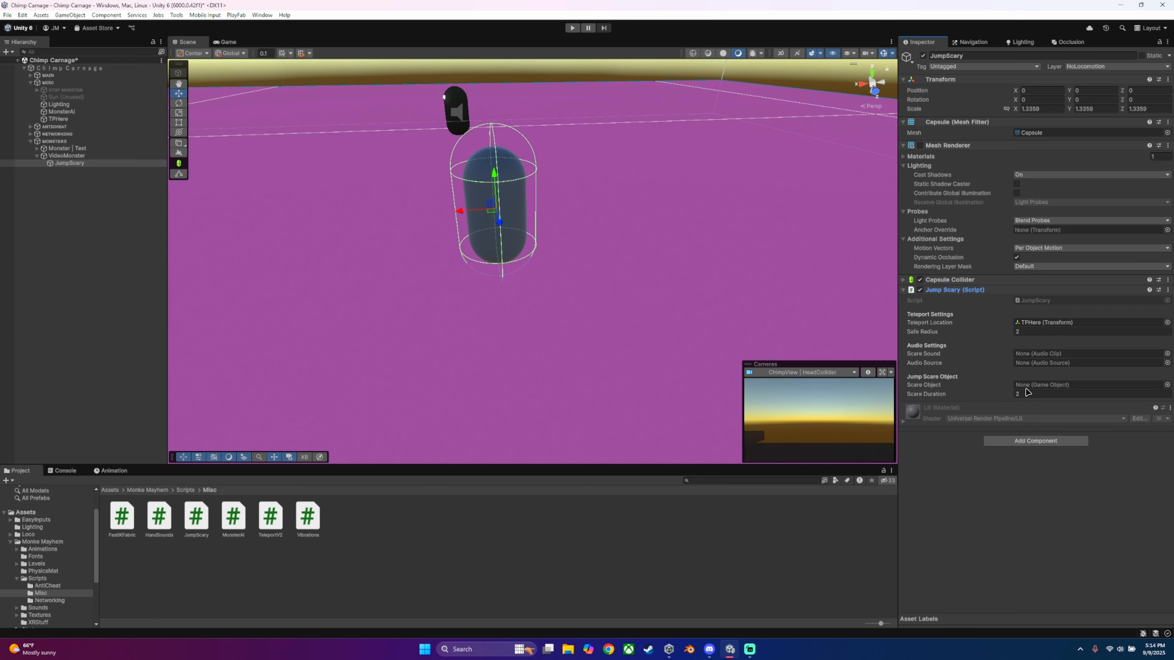
Step: Expand the networking group and ChimpPlayer in the hierarchy down to the children of ChimpView | HeadCollider
key("s")
right_click_drag(504, 171, 357, 82)
key("w")
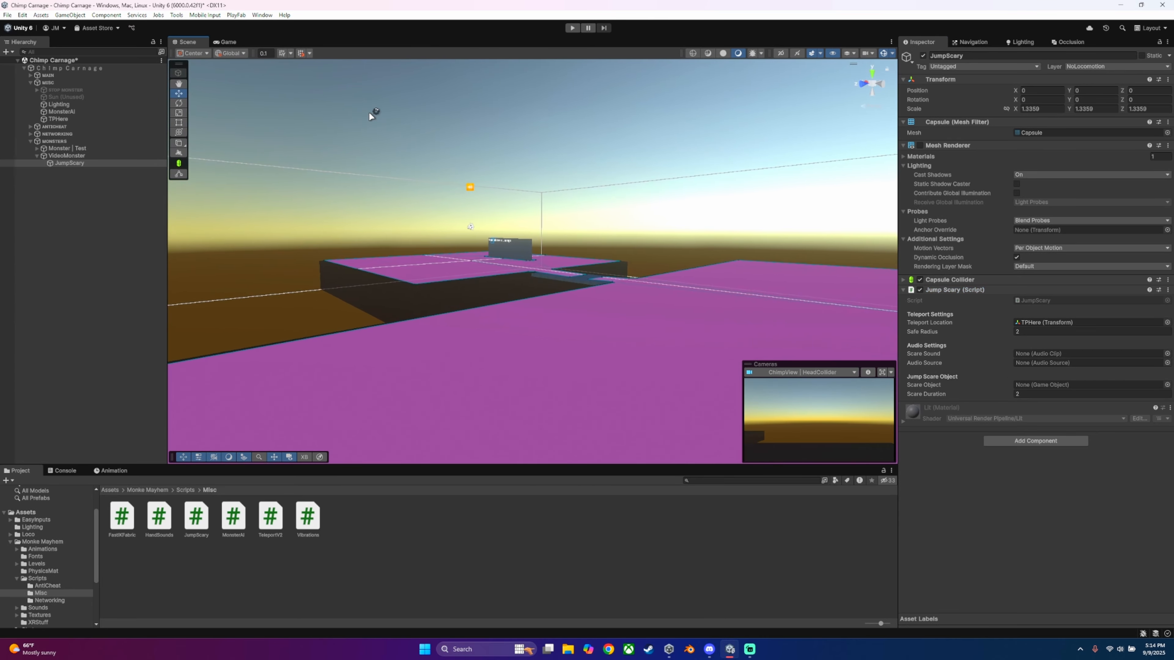
left_click(31, 134)
left_click(57, 140)
left_click(36, 141)
left_click(83, 264)
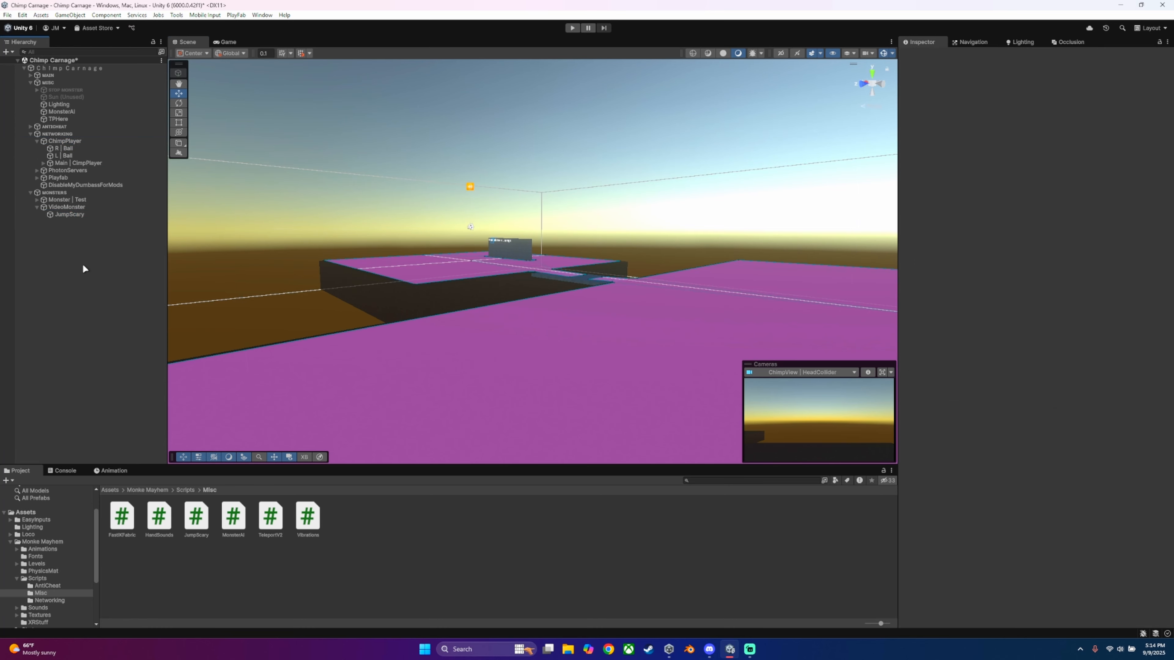
left_click(43, 162)
left_click(50, 171)
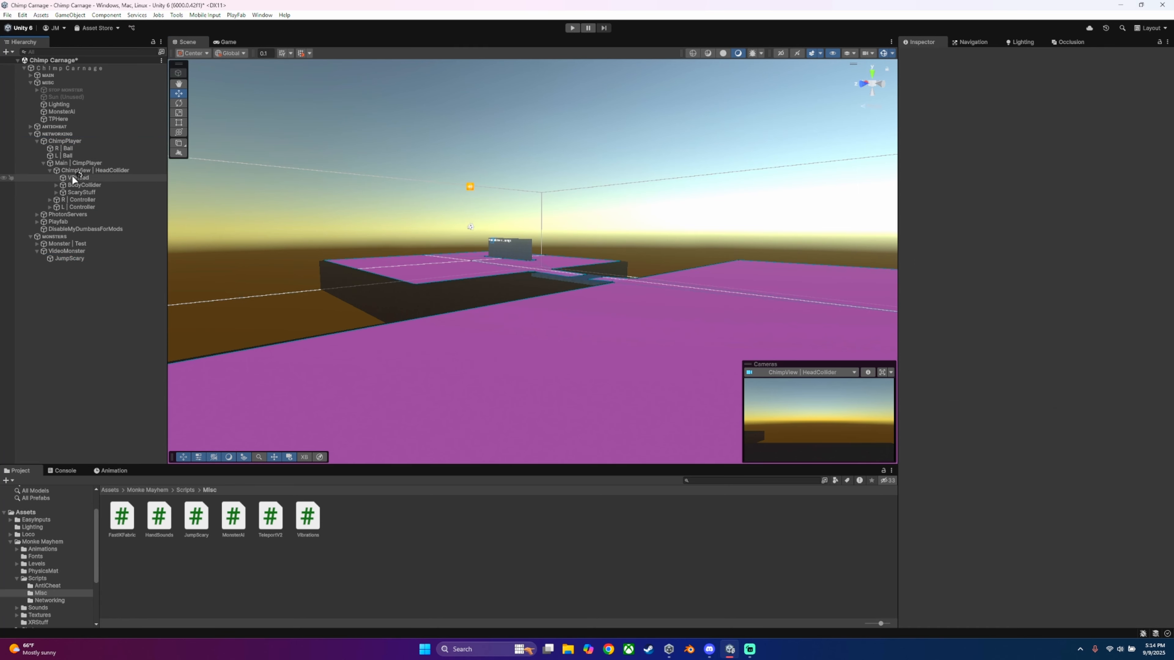
Step: Expand ScaryStuff and its Audio group under the head collider and select Audio | JumpScare
left_click(109, 170)
left_click(74, 185)
left_click(77, 193)
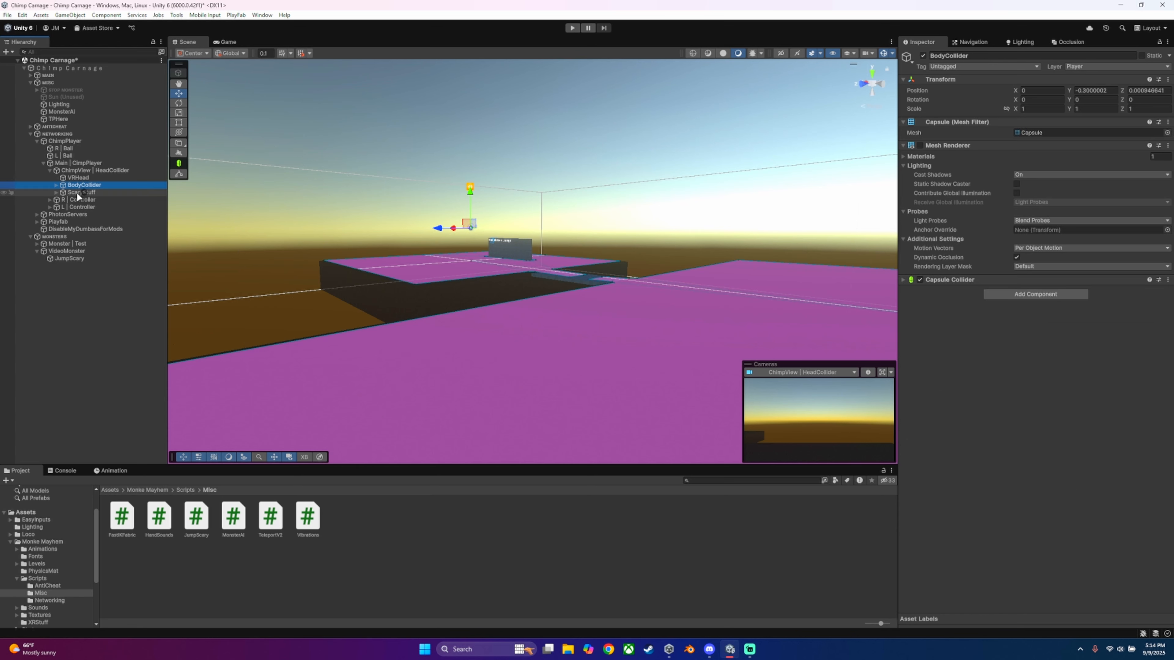
left_click(56, 192)
left_click(63, 200)
left_click(97, 207)
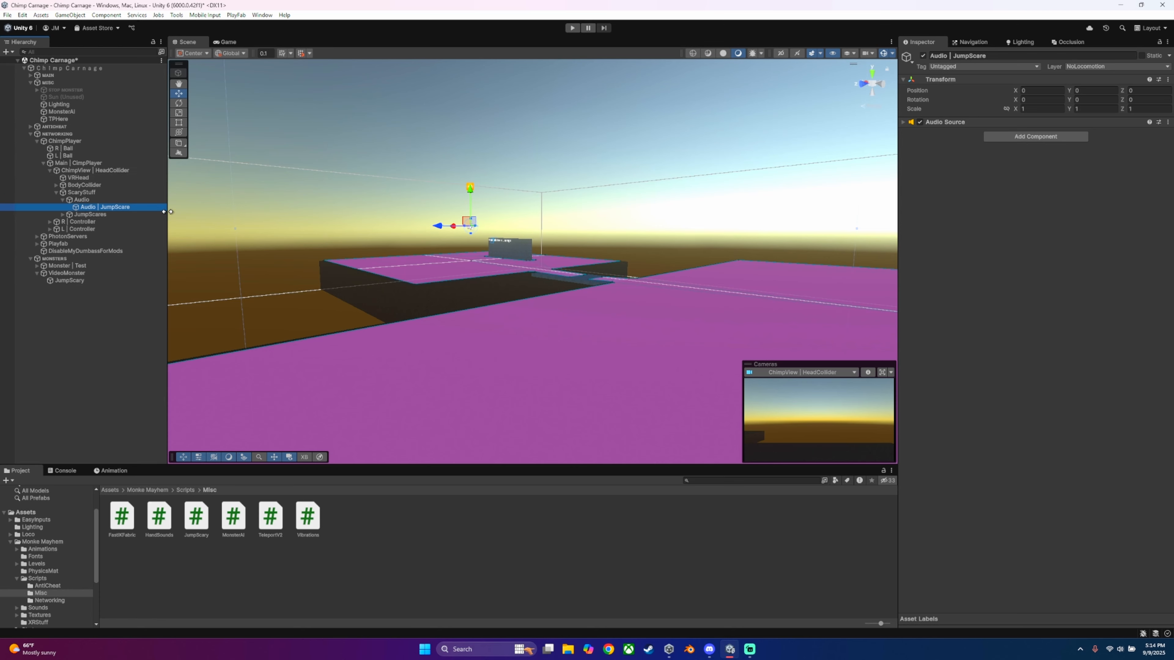
Step: Expand the JumpScares group under ScaryStuff, keeping the Audio group open
left_click(63, 200)
left_click(64, 208)
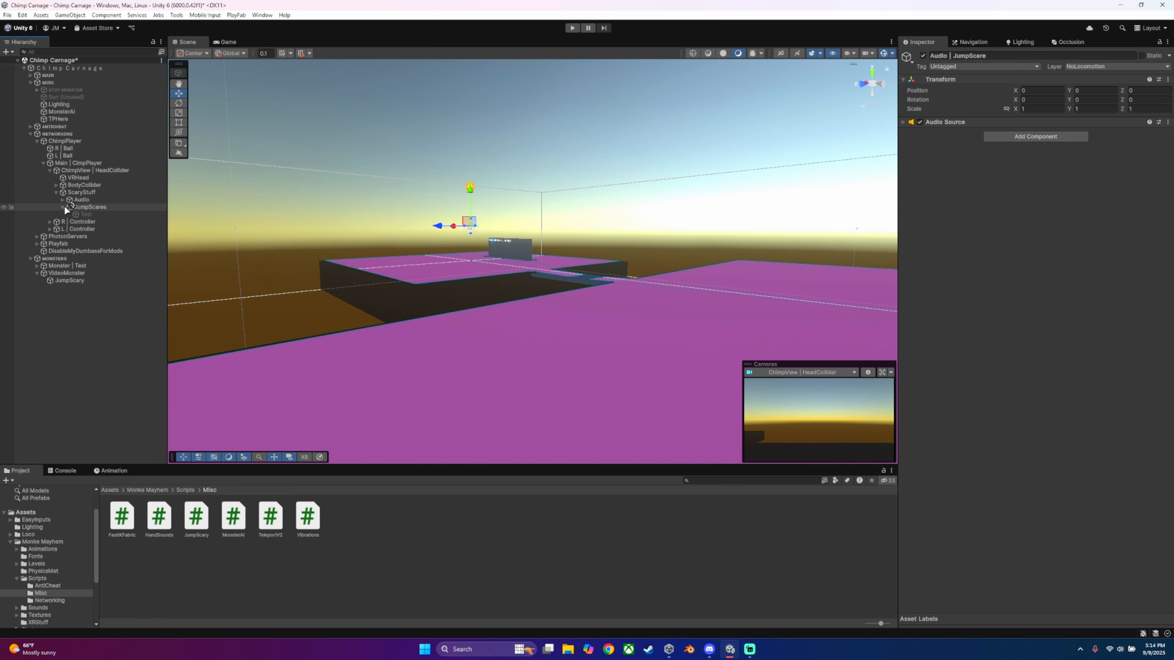
left_click(63, 199)
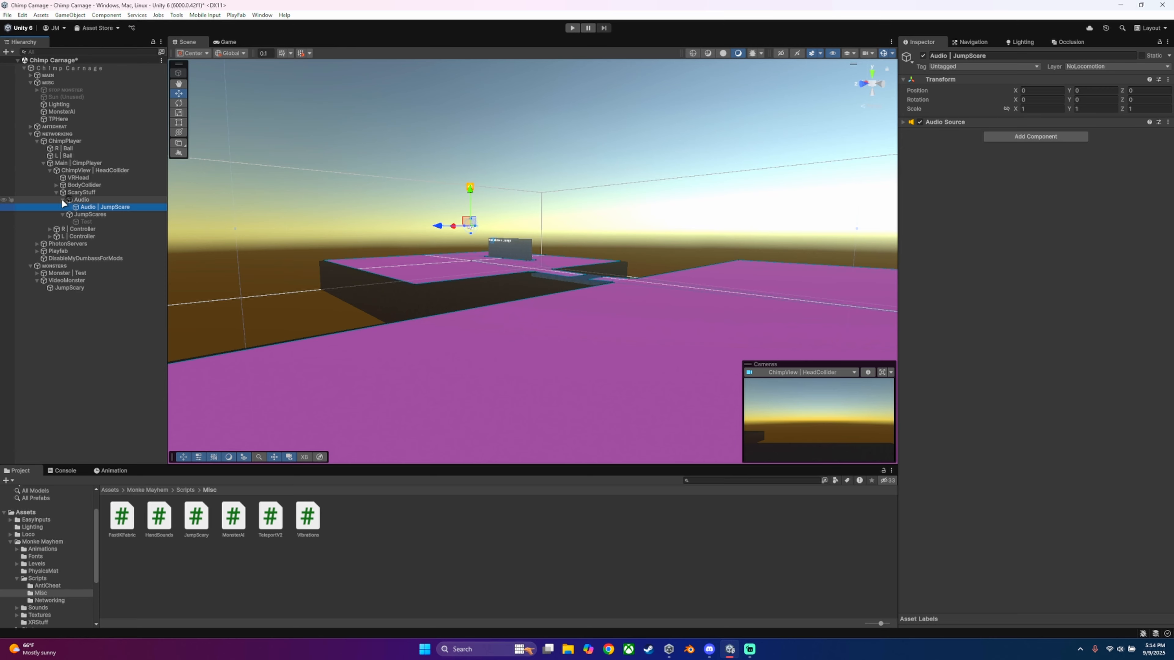
Step: Activate the Test cube under JumpScares and examine its placement in front of the head camera in the scene
left_click(61, 200)
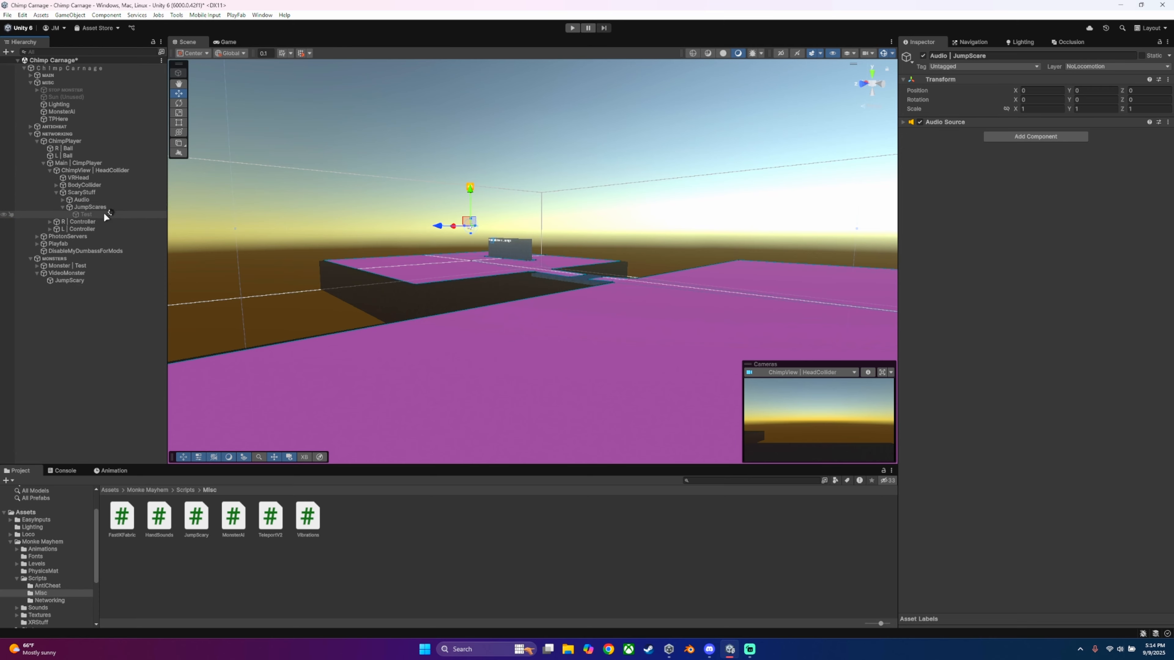
left_click(87, 208)
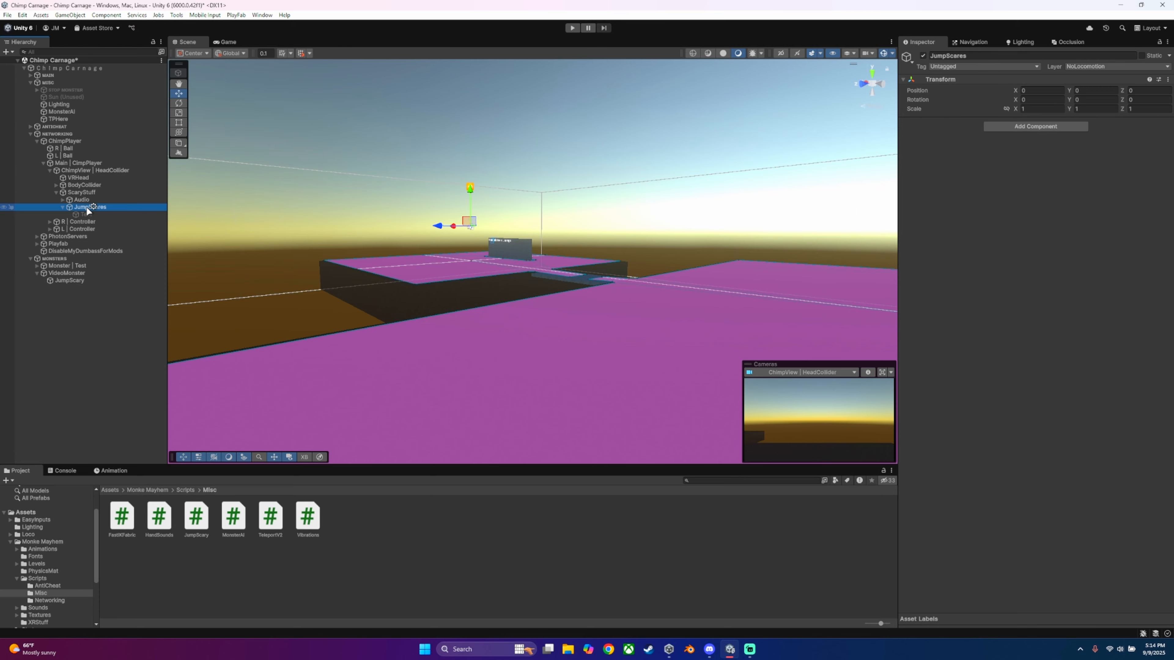
left_click(88, 214)
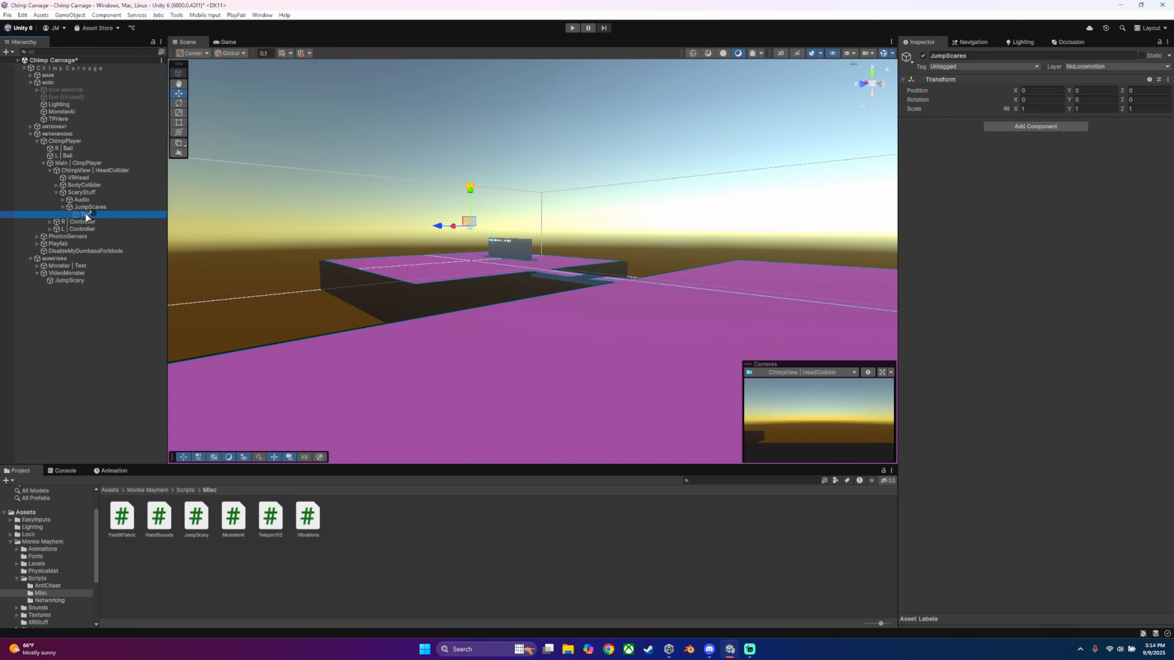
left_click(923, 56)
right_click_drag(497, 194, 712, 237)
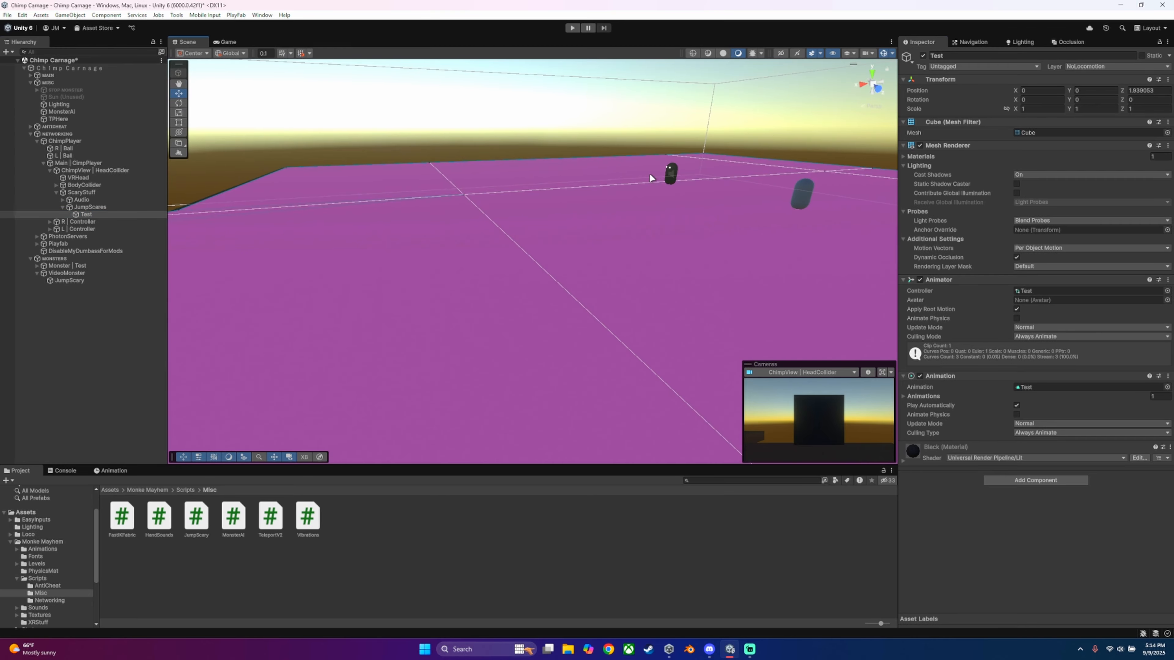
right_click_drag(650, 178, 307, 108)
key("d")
key("w")
key("d")
left_click(404, 402)
left_click(441, 263)
left_click(93, 214)
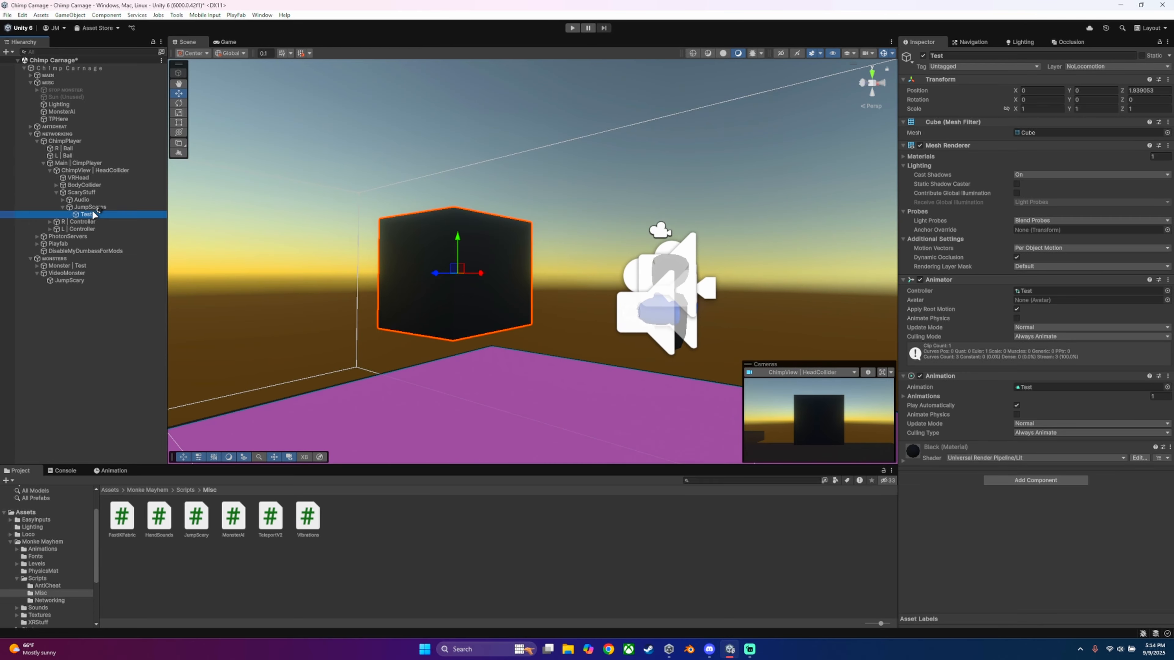
Step: Deactivate the Test object under JumpScares
left_click(63, 207)
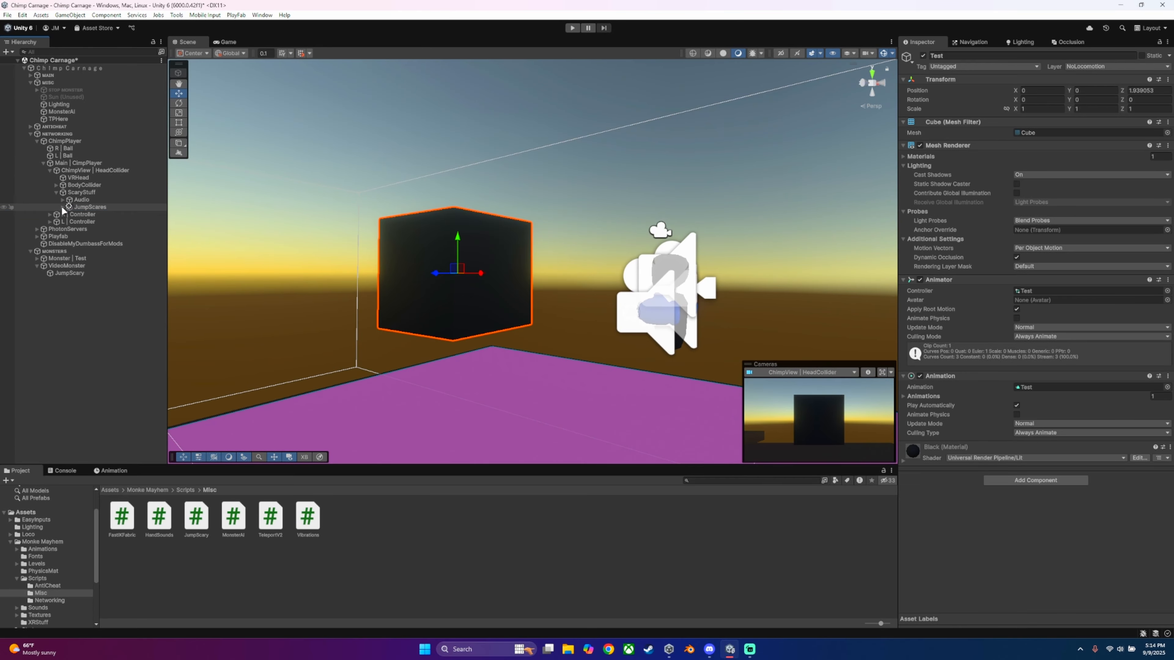
left_click(63, 207)
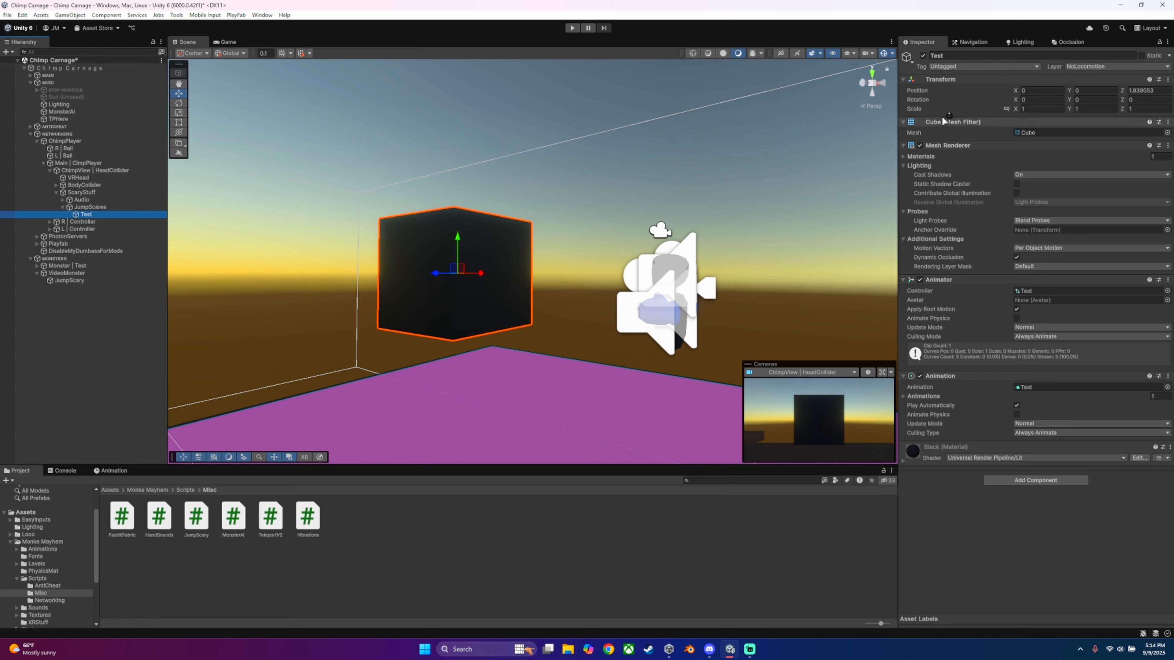
left_click(923, 56)
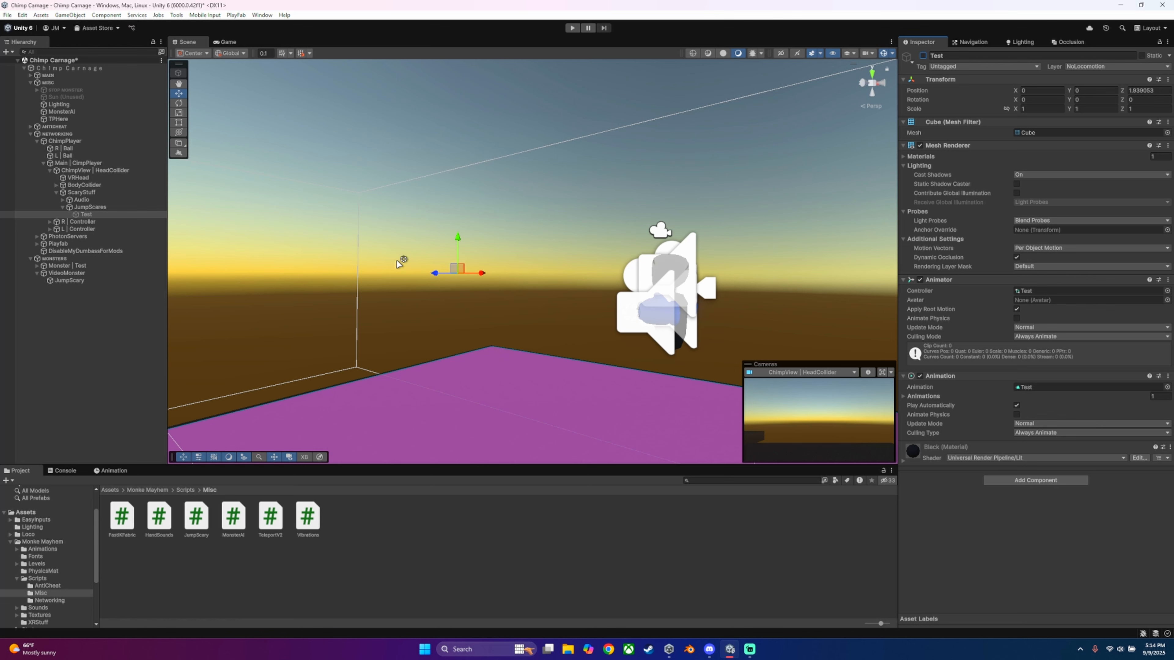
left_click(923, 56)
left_click(923, 56)
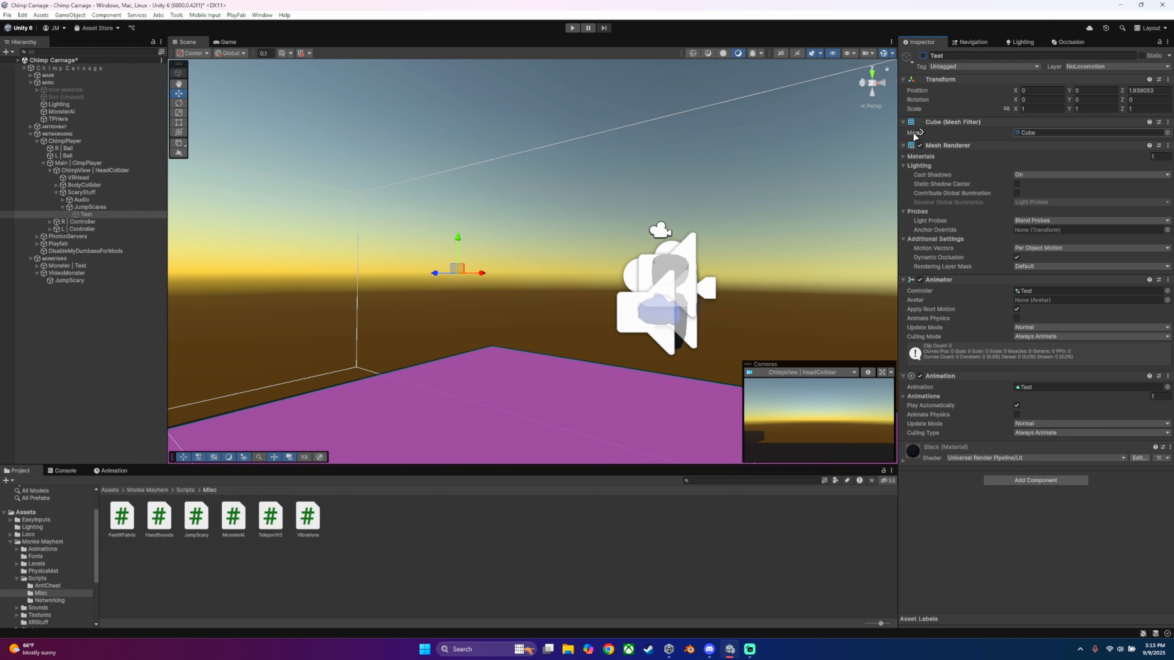
left_click(923, 56)
left_click(923, 56)
Step: Assign the Test object under JumpScares as the Scare Object in JumpScary's Jump Scary script
left_click(87, 298)
double_click(70, 281)
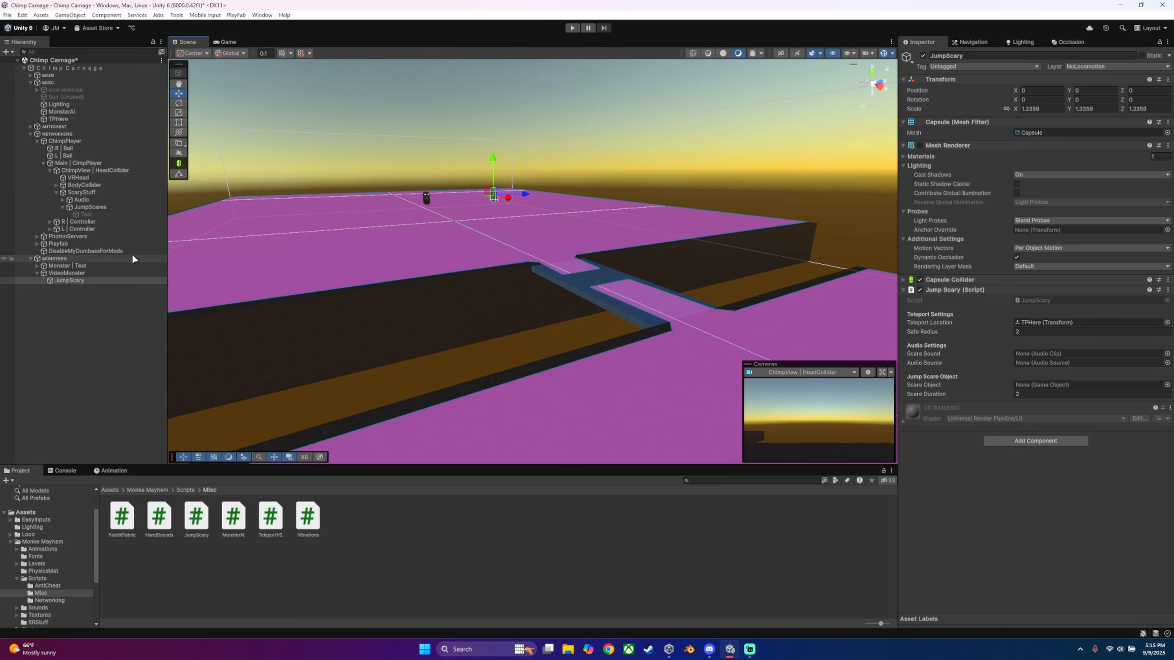
left_click_drag(89, 215, 1025, 388)
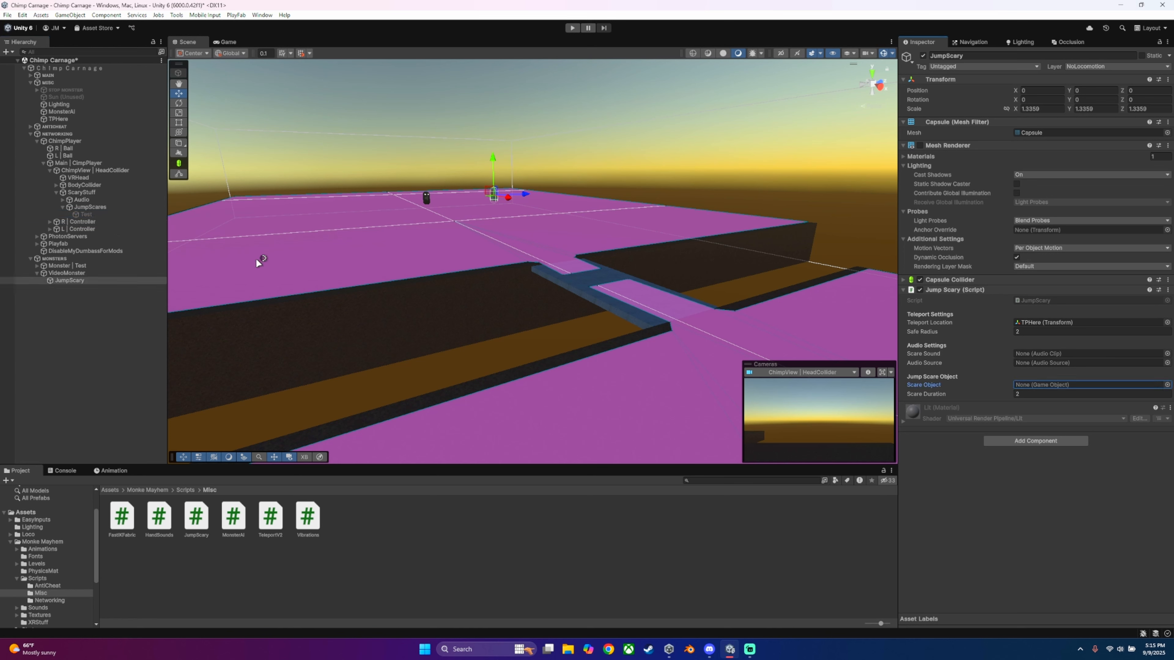
left_click_drag(80, 215, 1041, 384)
left_click(1020, 394)
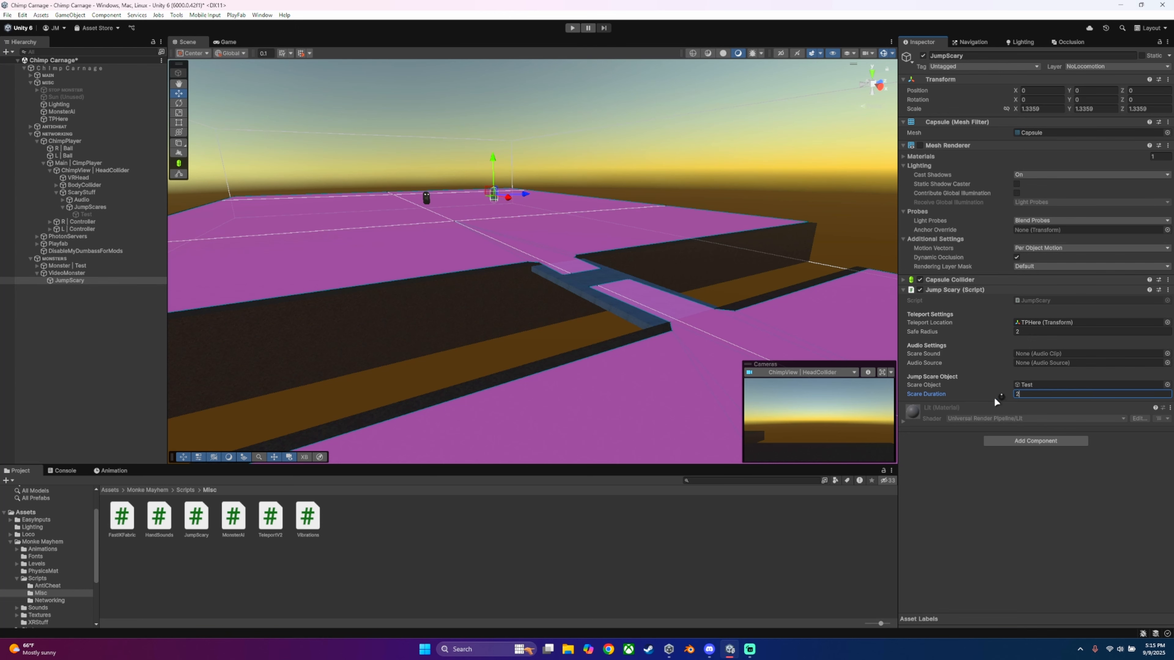
right_click_drag(624, 280, 814, 287)
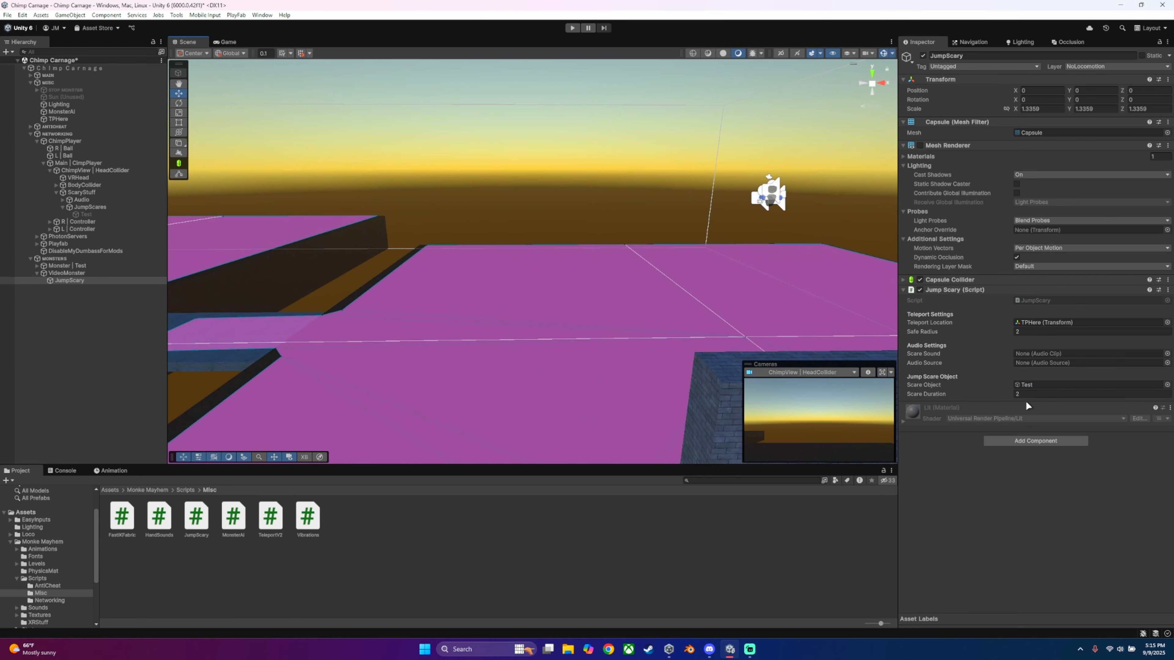
Step: Collapse JumpScary's Jump Scary script and inspect the Is Trigger option of its Capsule Collider
left_click(903, 291)
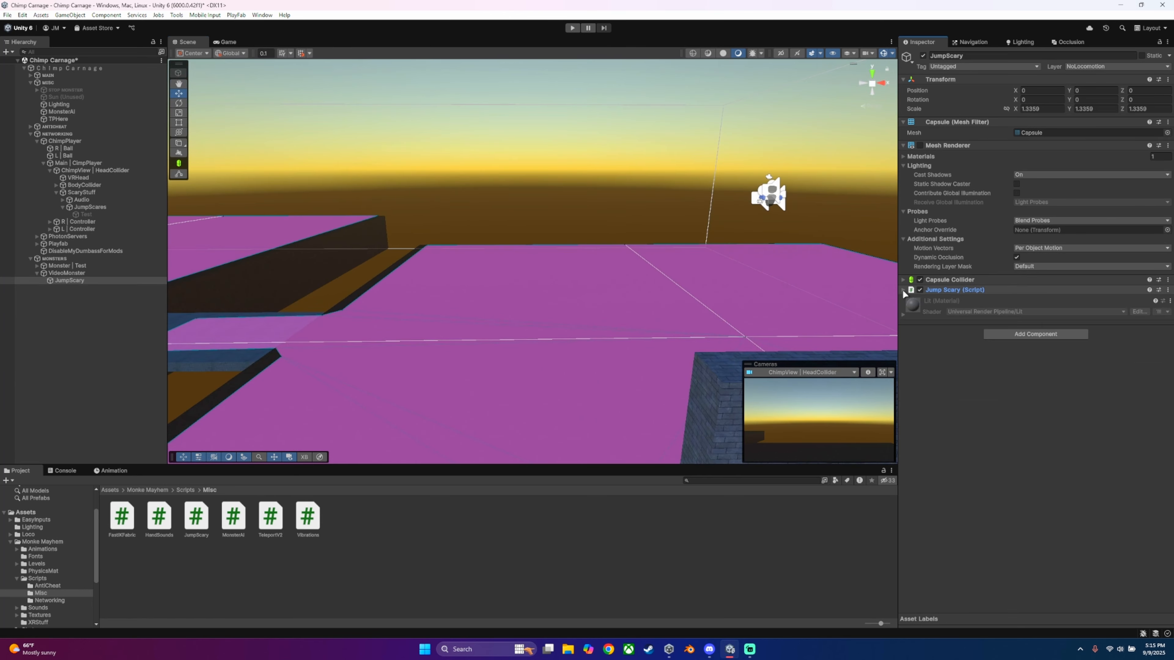
left_click(905, 281)
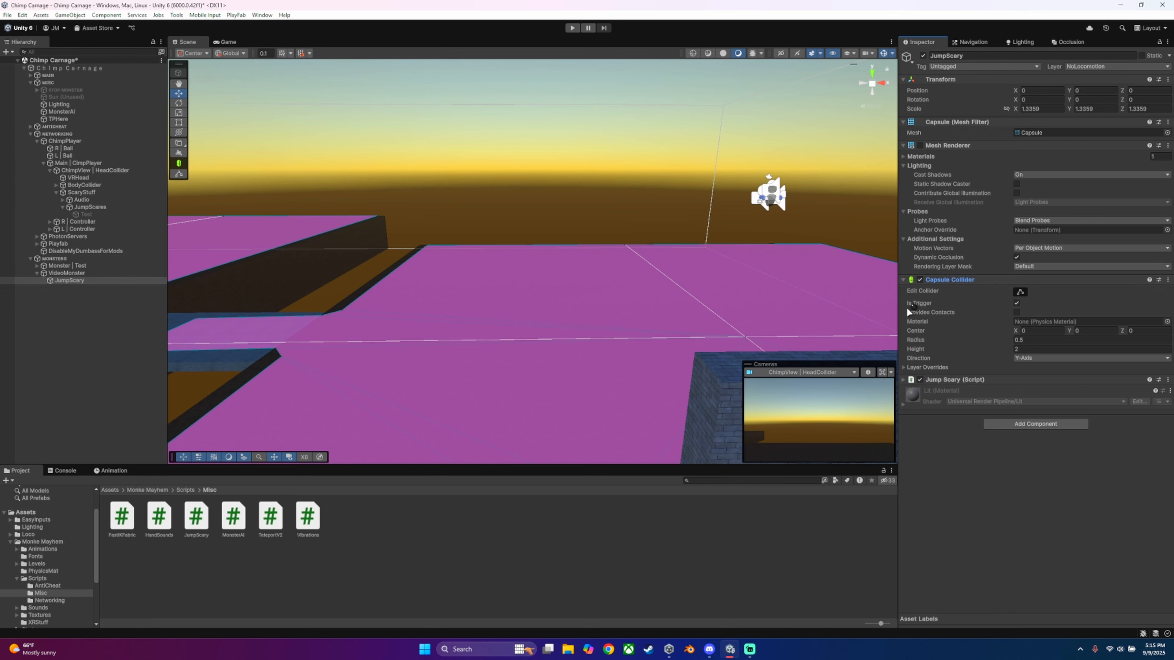
left_click(1017, 303)
left_click(126, 337)
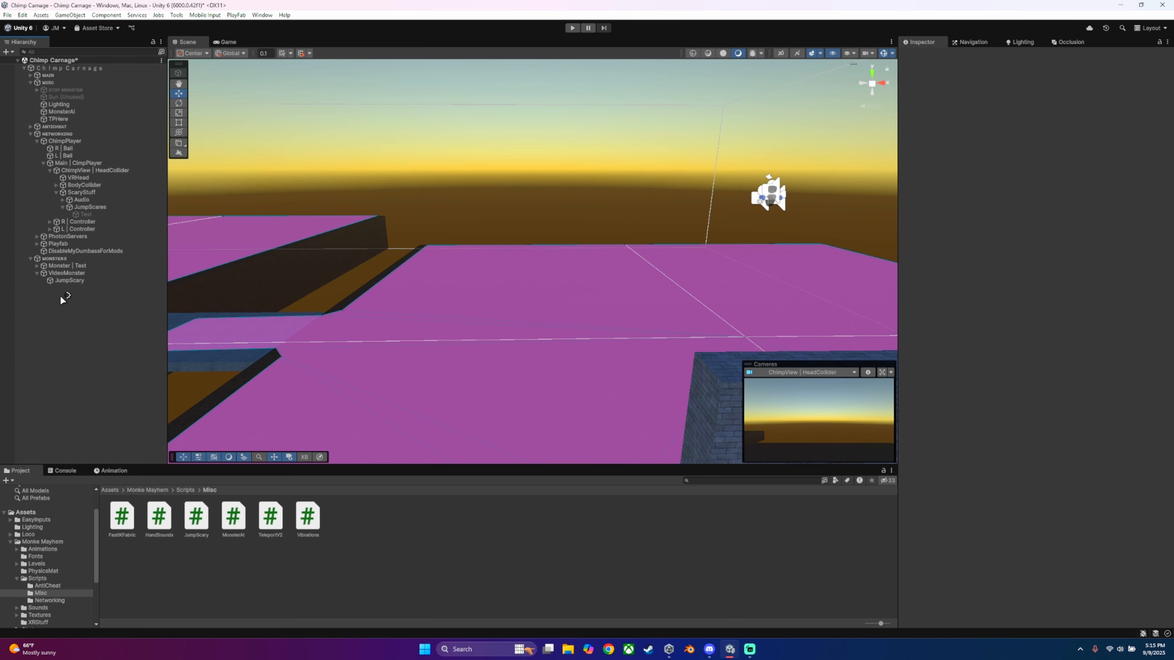
Step: Collapse and select VideoMonster, frame it in the scene and examine its range gizmos
left_click(37, 273)
left_click(58, 273)
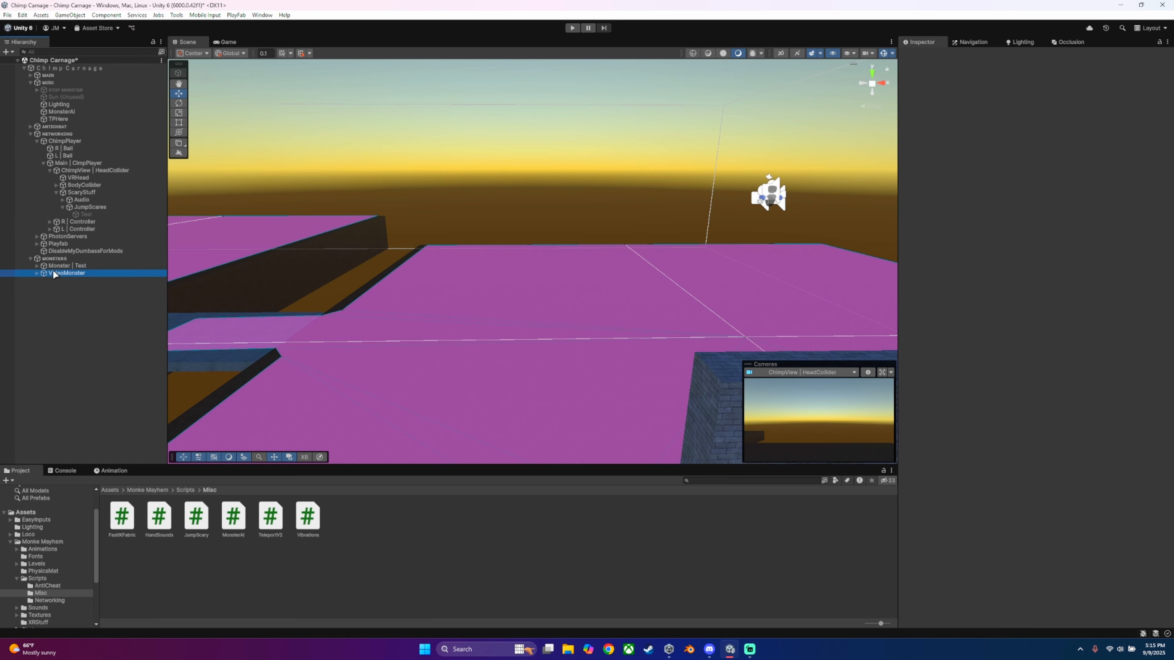
key("f")
key("w")
right_click_drag(327, 218, 319, 219)
left_click(884, 52)
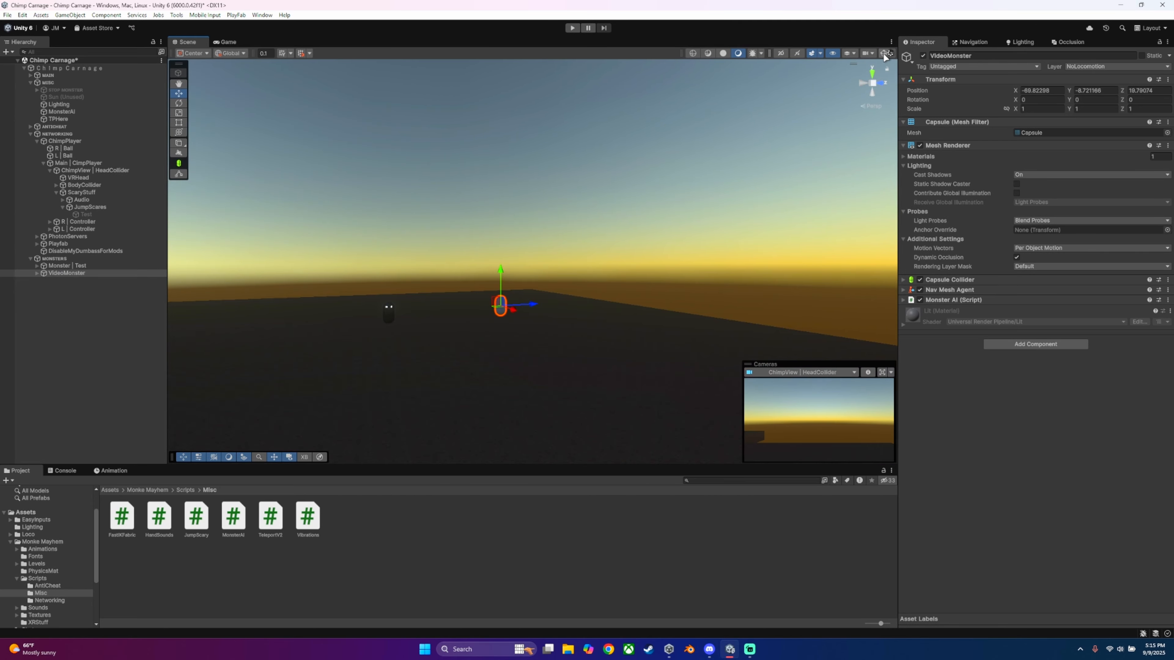
left_click(884, 52)
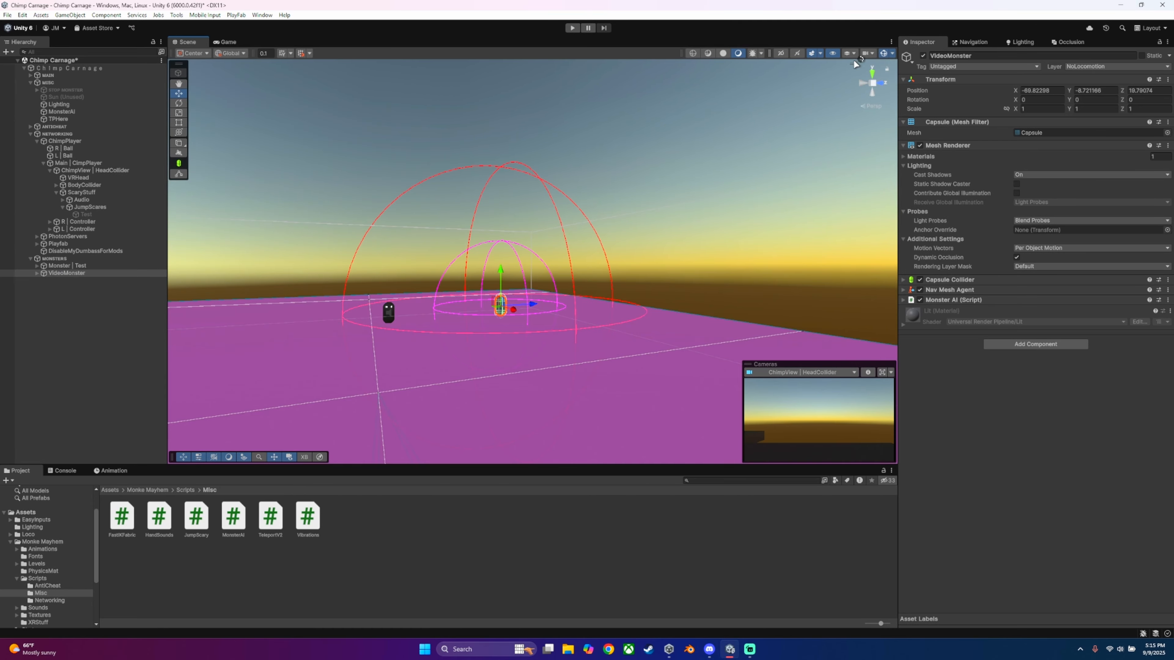
Step: Switch the scene view to unlit shading with the sky effects on and view VideoMonster's range spheres
left_click(812, 54)
key("w")
right_click_drag(583, 217, 604, 216)
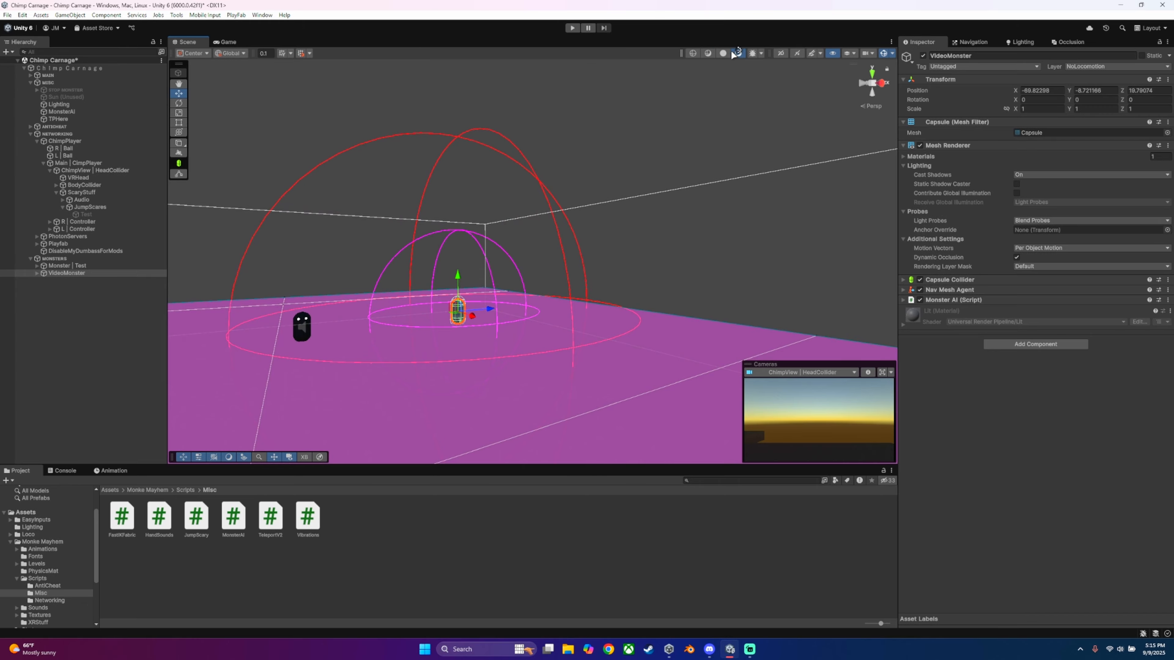
left_click(723, 53)
mouse_move(666, 163)
right_mouse_down()
mouse_move(630, 177)
mouse_move(760, 257)
mouse_move(735, 236)
right_mouse_up()
key("w")
key("w")
key("s")
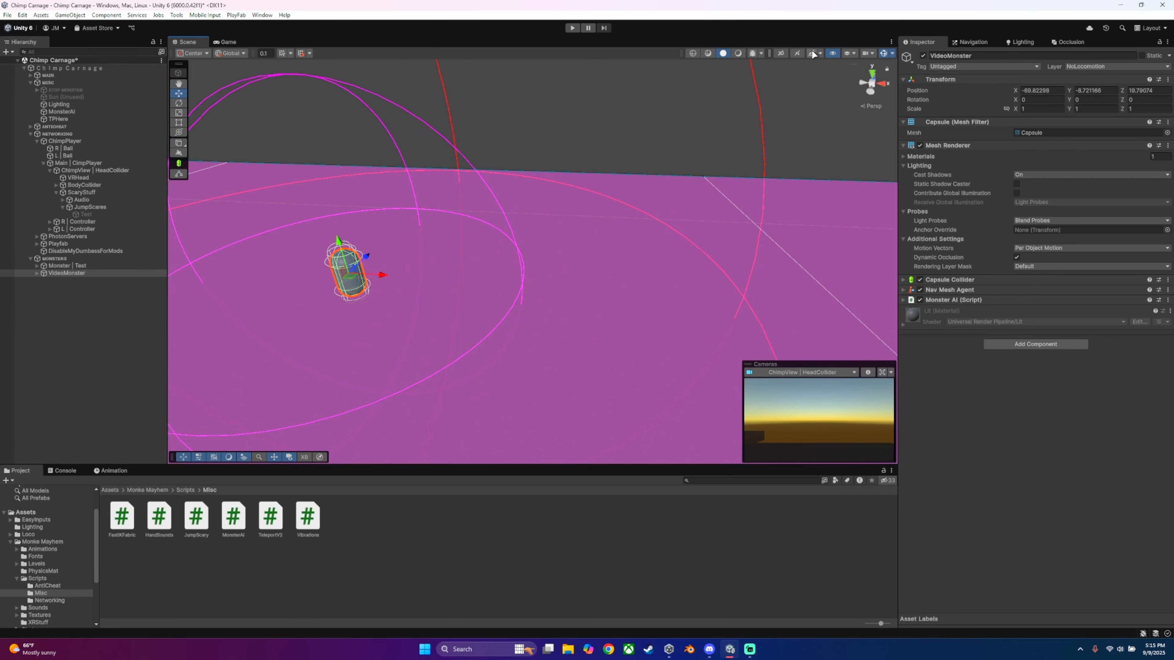
left_click(812, 54)
right_click_drag(656, 235, 557, 222)
key("w")
key("s")
right_click_drag(659, 159, 599, 209)
Step: Expand VideoMonster's Monster AI script to review its detection and movement settings, and check the object's layer assignment
left_click(906, 300)
left_click(905, 301)
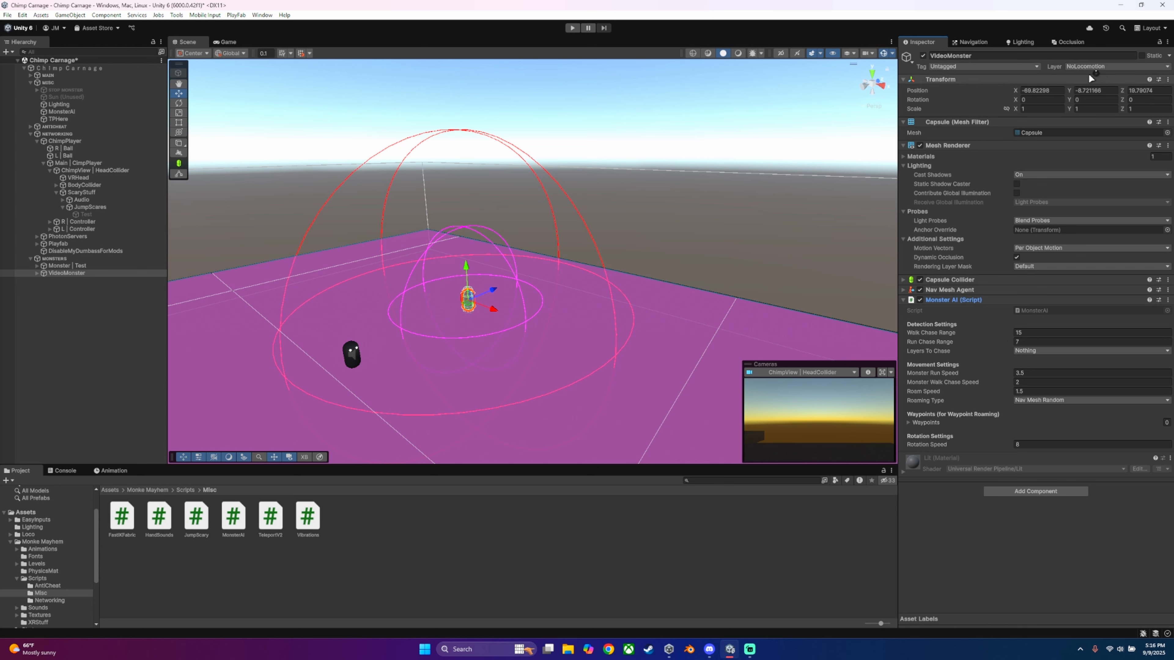
left_click(1102, 66)
left_click(125, 328)
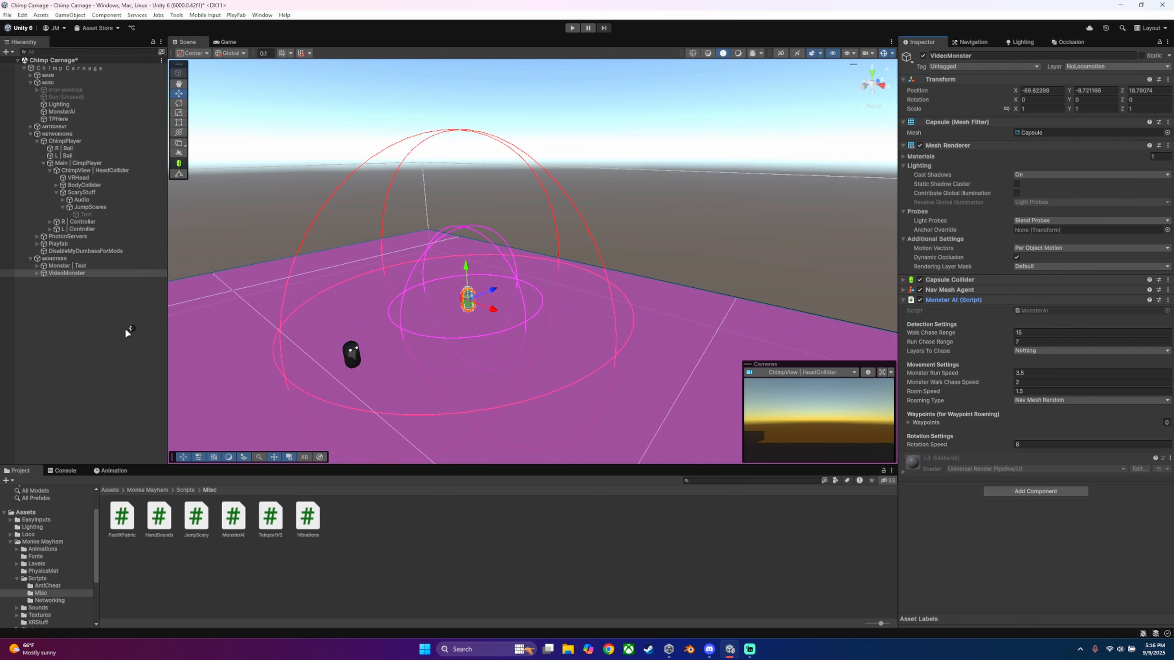
Step: Collapse the ScaryStuff groups and examine the layer and components of ChimpView | HeadCollider in ChimpPlayer
left_click(62, 207)
left_click(55, 192)
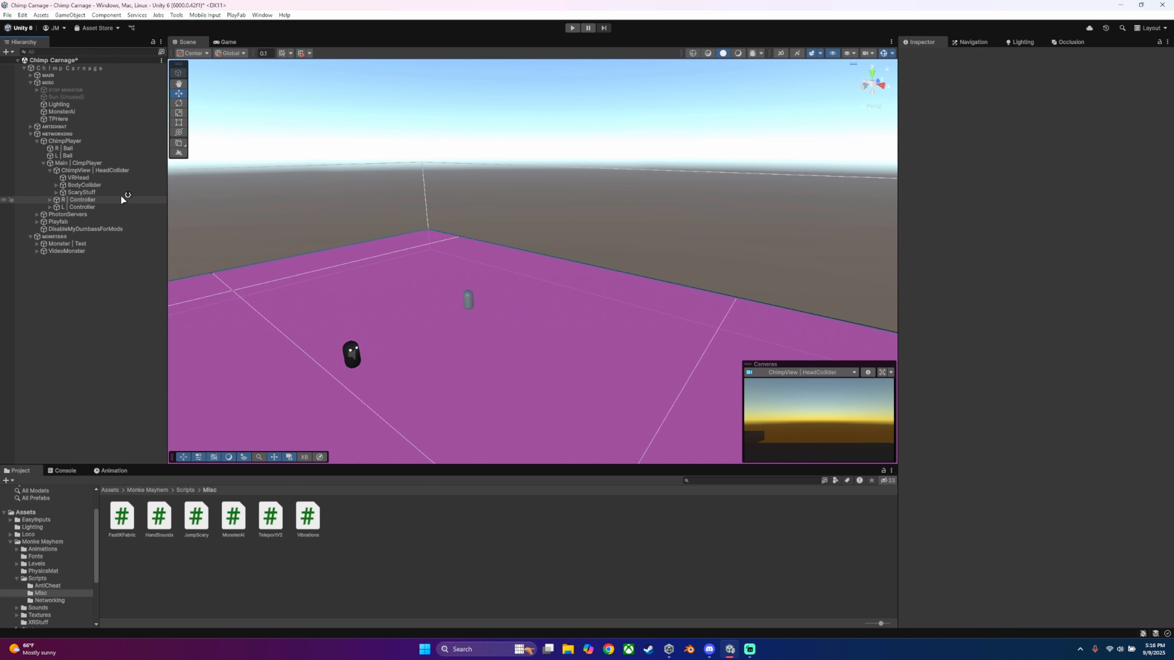
left_click(62, 170)
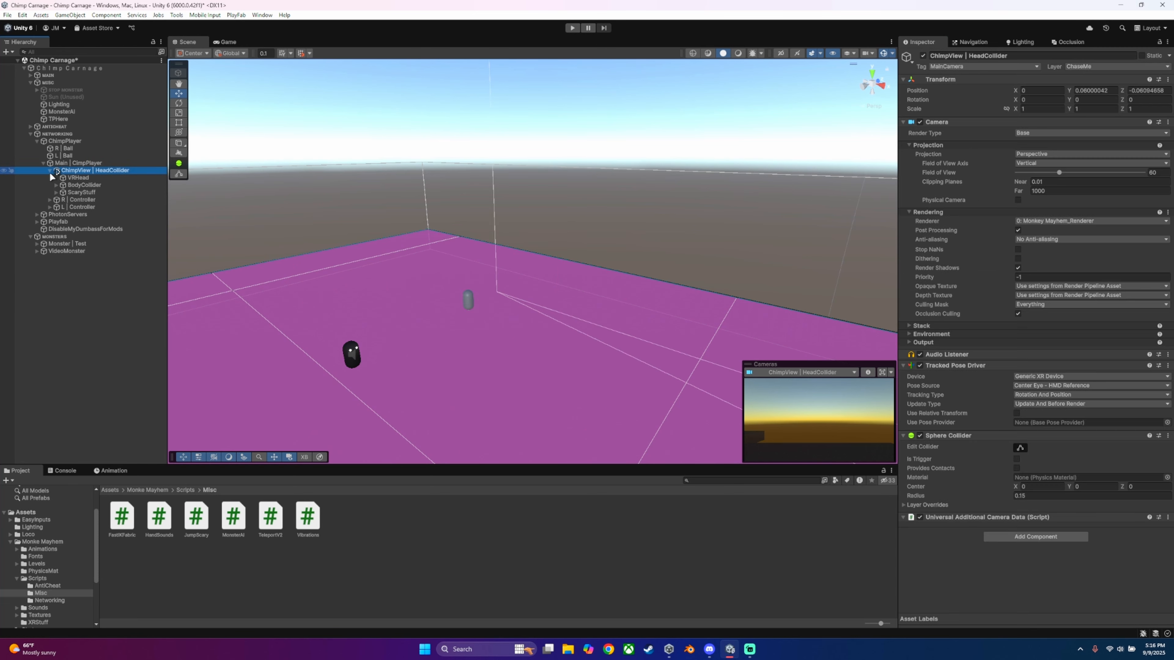
left_click(44, 163)
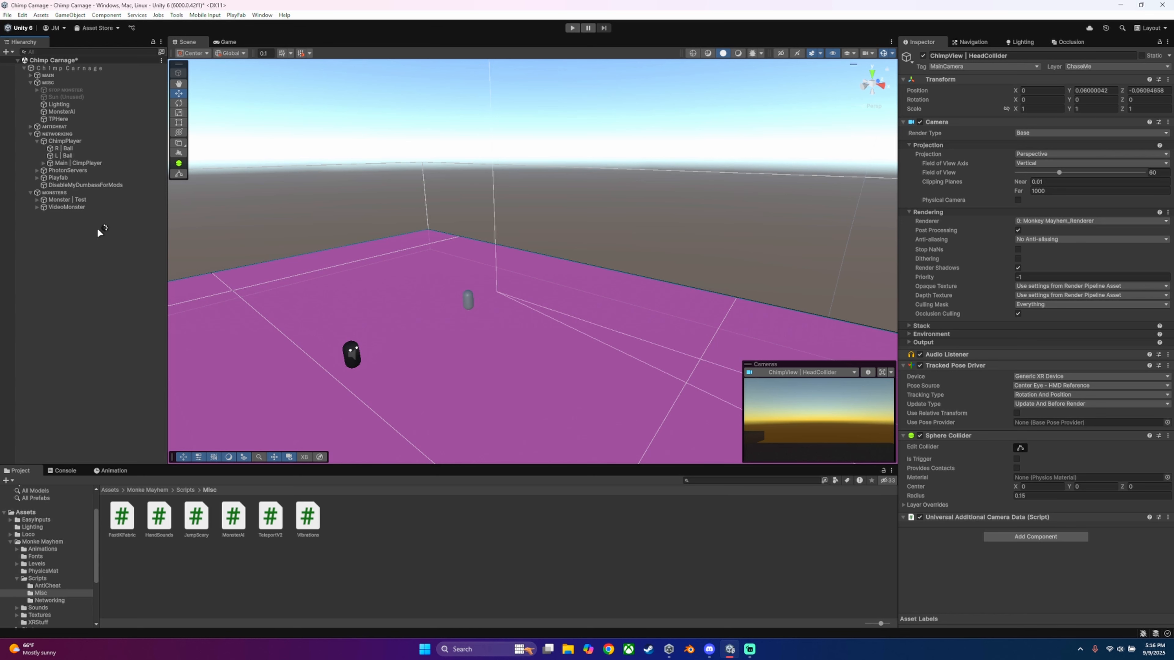
left_click(37, 142)
left_click(38, 141)
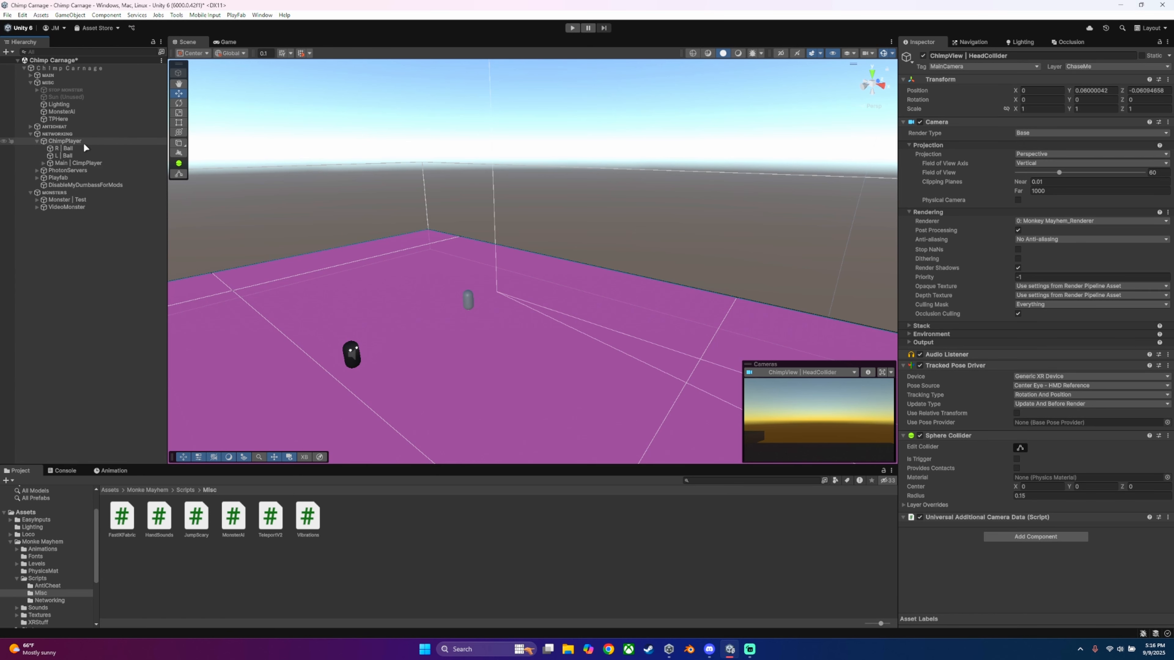
left_click(42, 163)
left_click(49, 170)
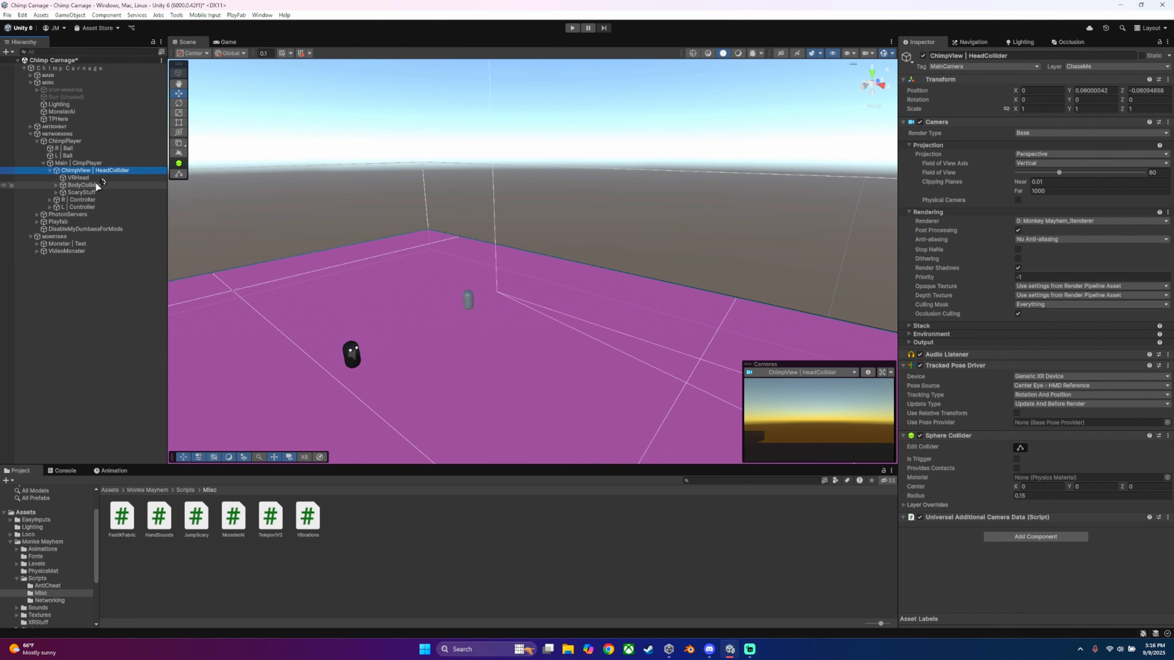
Step: Select ChaseMe under BodyCollider, frame it, and examine its Capsule Collider settings and layer options
left_click(96, 185)
left_click(56, 185)
left_click(86, 200)
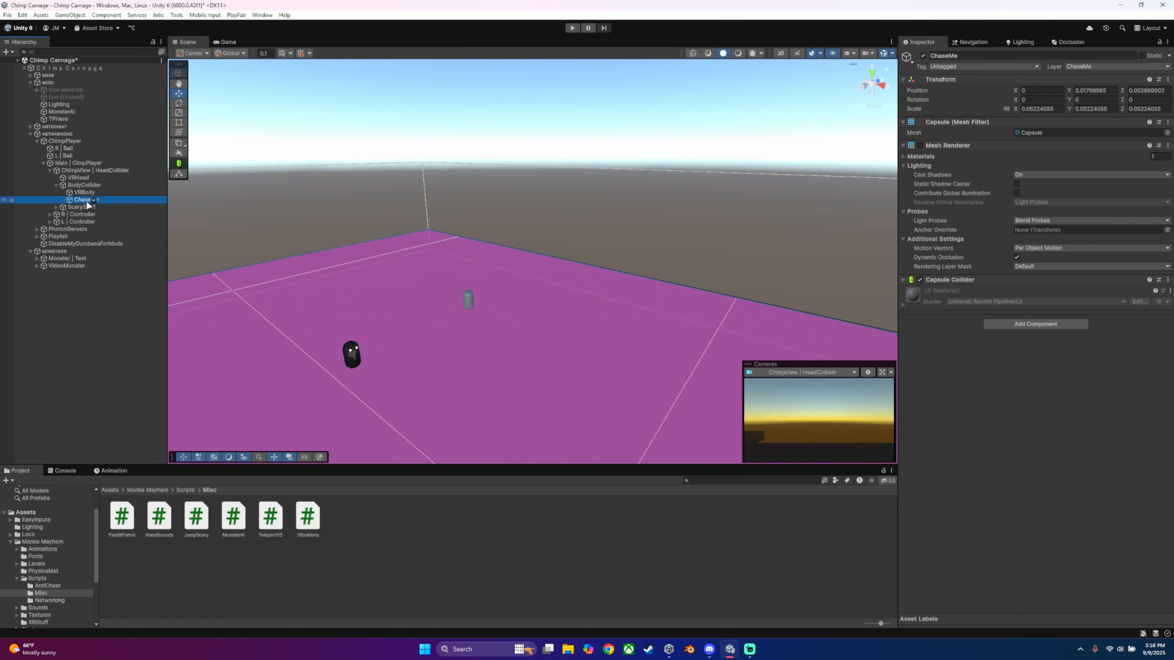
key("f")
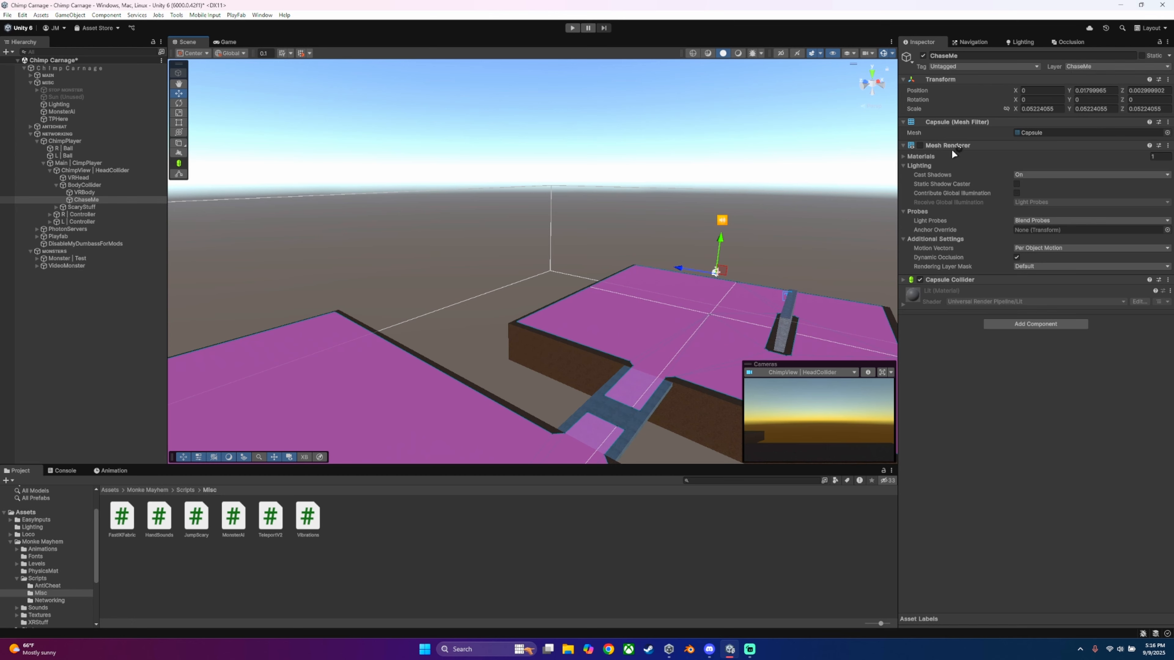
left_click(904, 279)
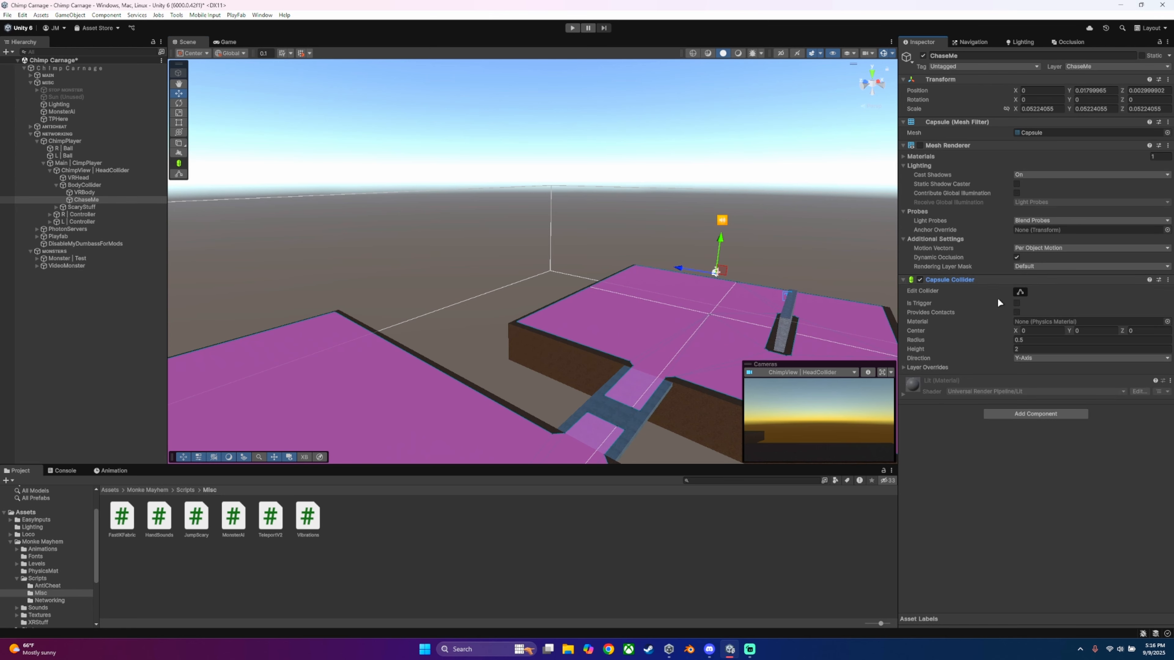
left_click(906, 280)
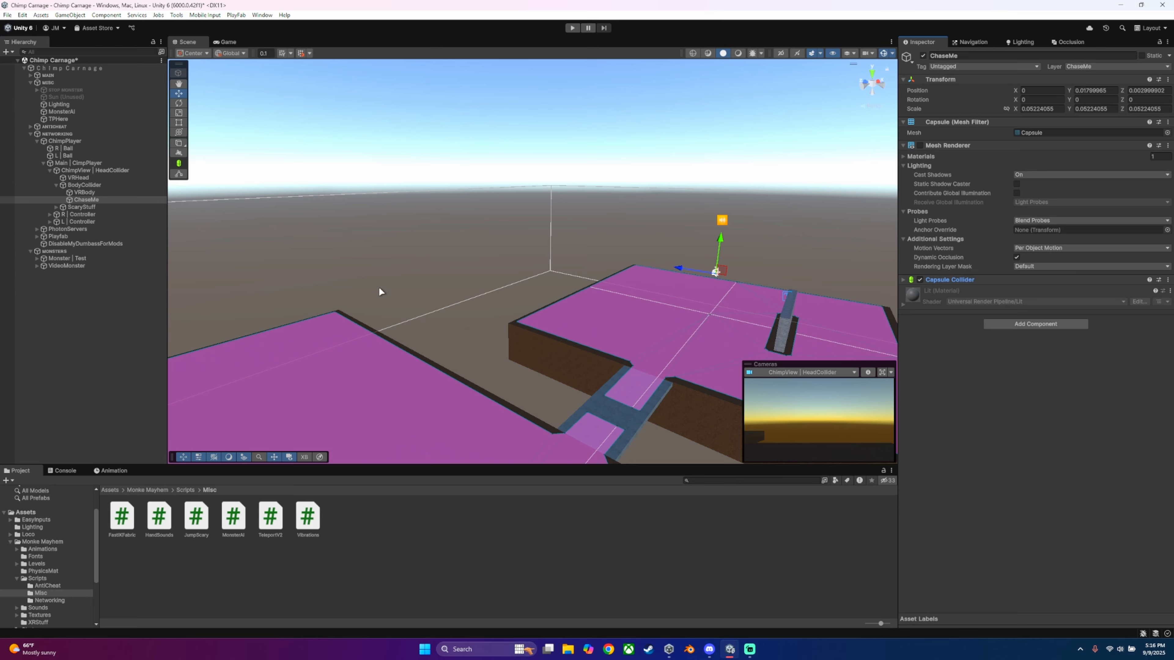
left_click(1077, 66)
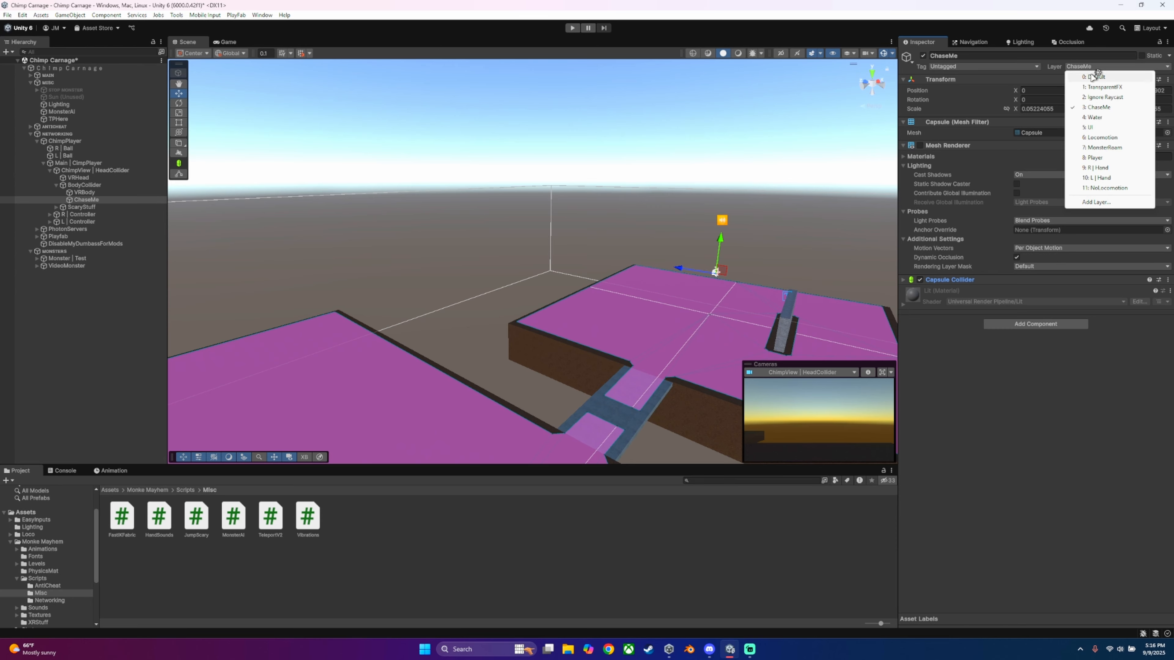
left_click(197, 266)
Step: Open the project's physics settings and examine the Layer Collision Matrix
left_click(25, 16)
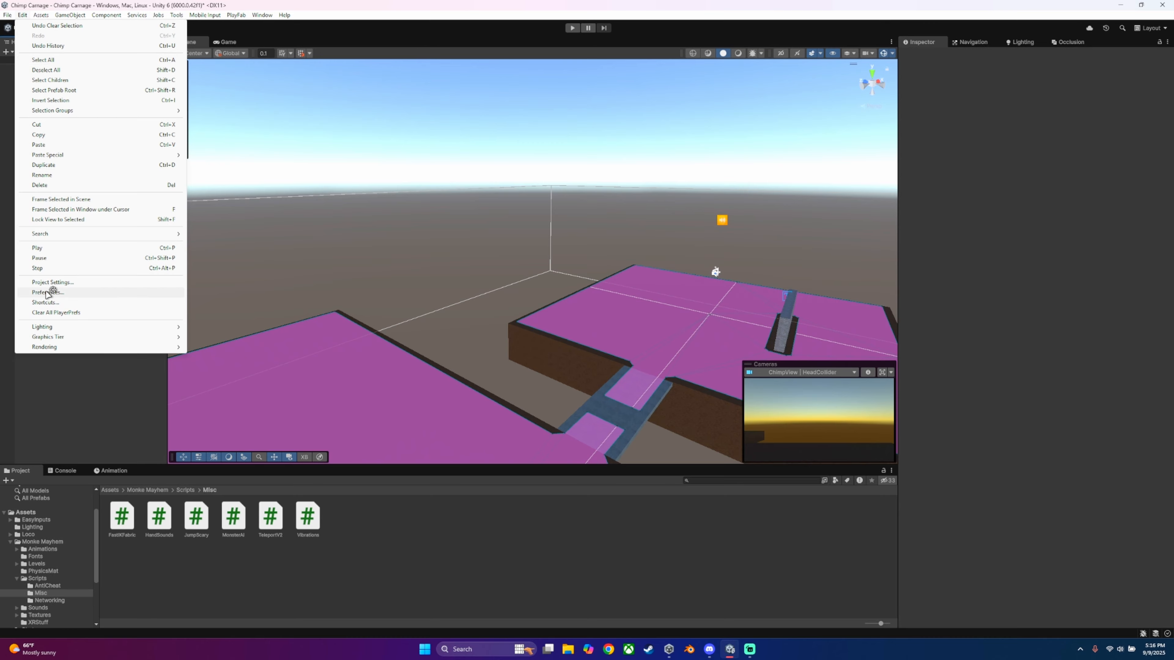
left_click(42, 281)
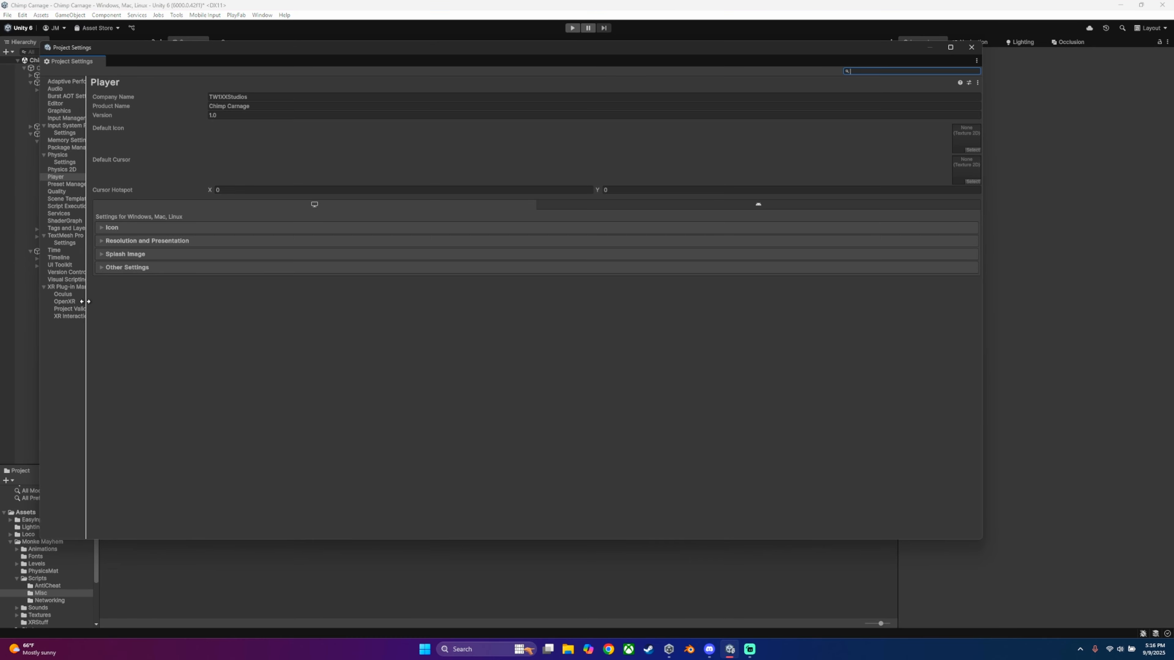
left_click_drag(85, 302, 148, 305)
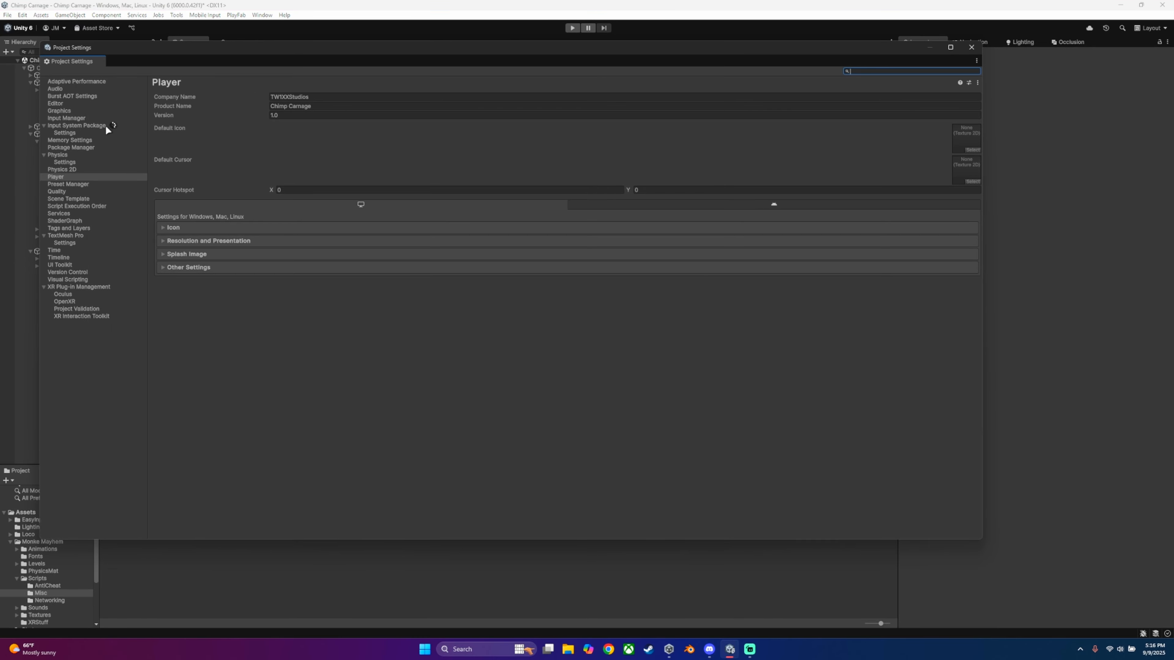
left_click(63, 157)
left_click(66, 163)
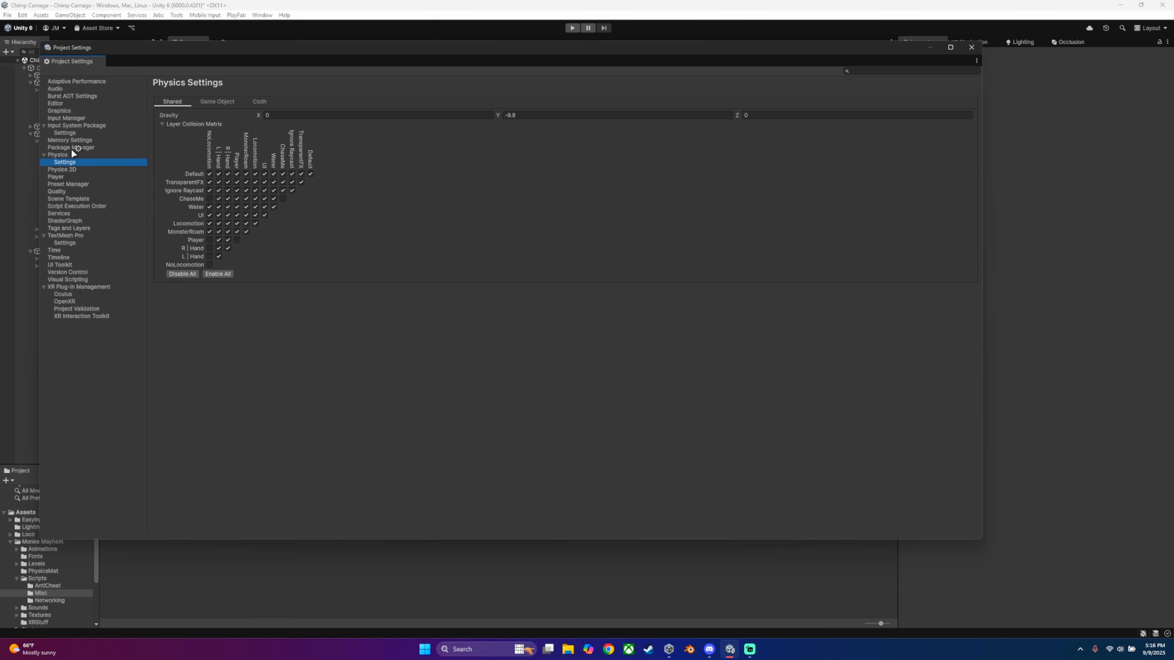
left_click(62, 156)
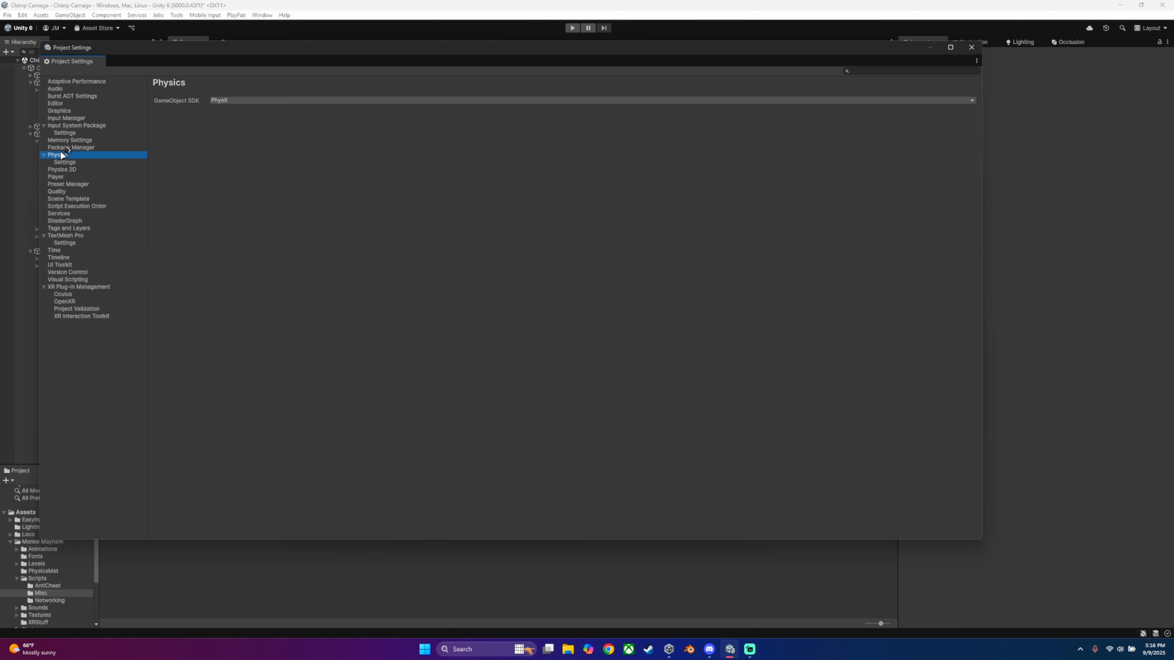
left_click(65, 162)
left_click(171, 124)
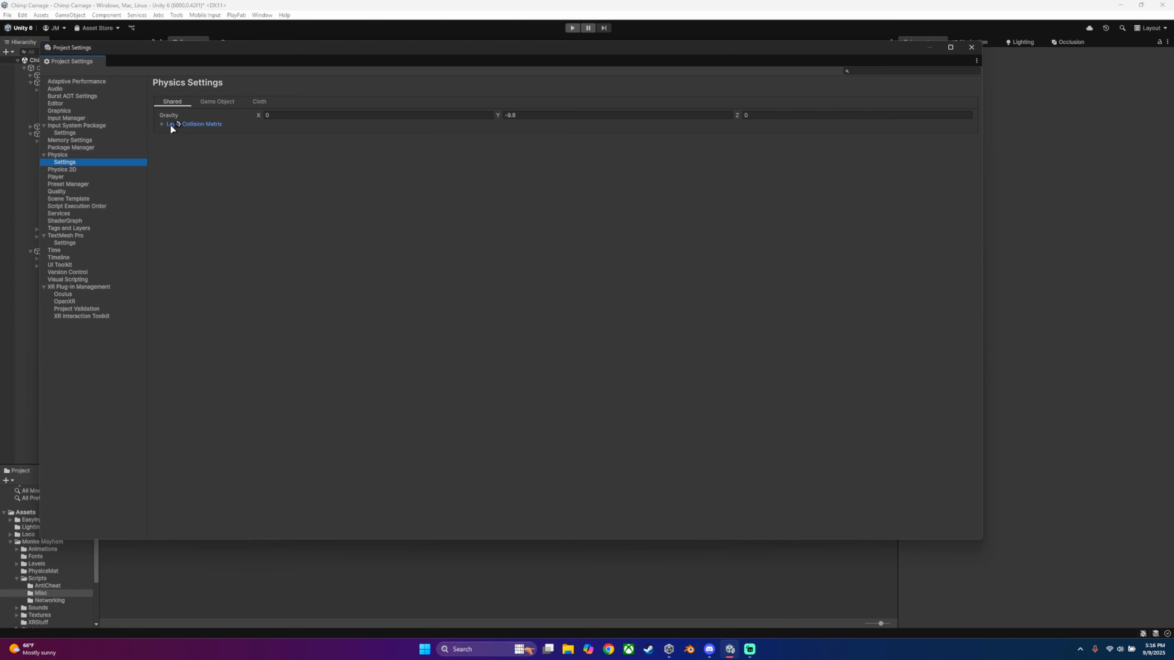
left_click(164, 123)
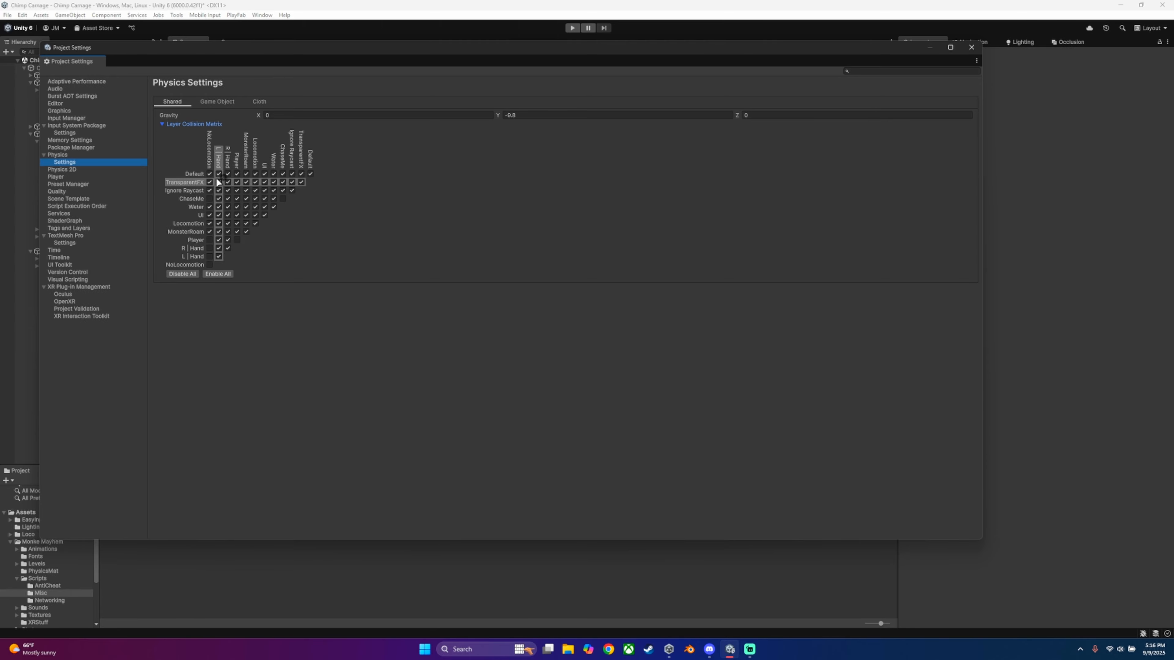
left_click(217, 101)
left_click(172, 102)
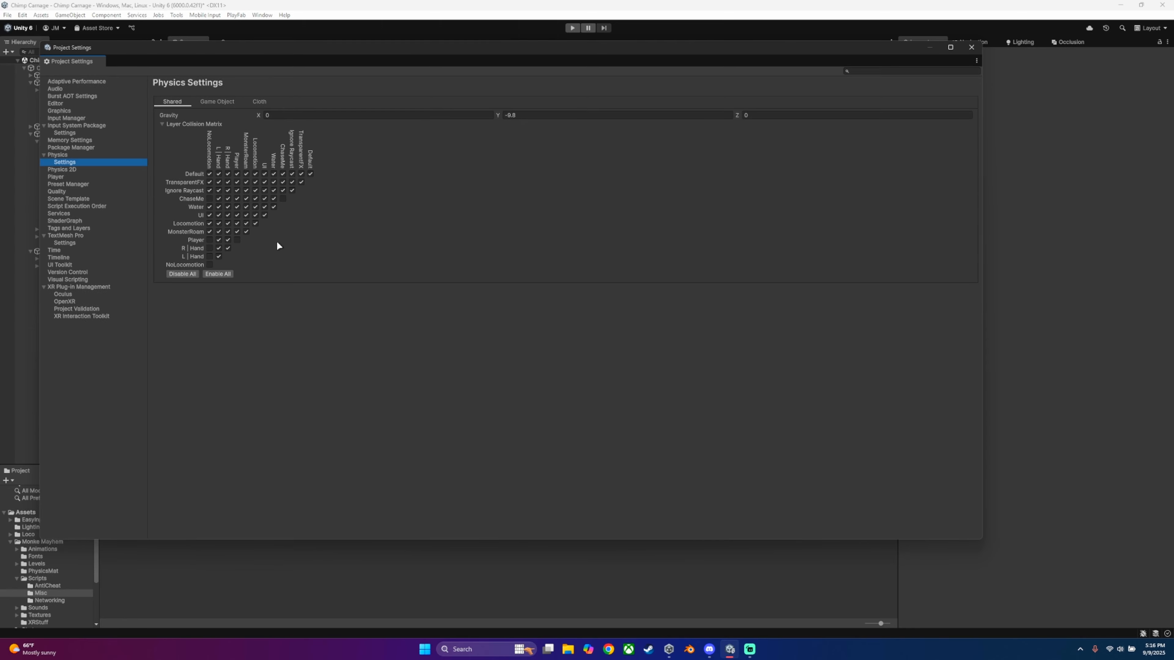
Step: Disable collisions between the ChaseMe layer and the L | Hand, R | Hand and Player layers, and close the project settings
left_click(208, 265)
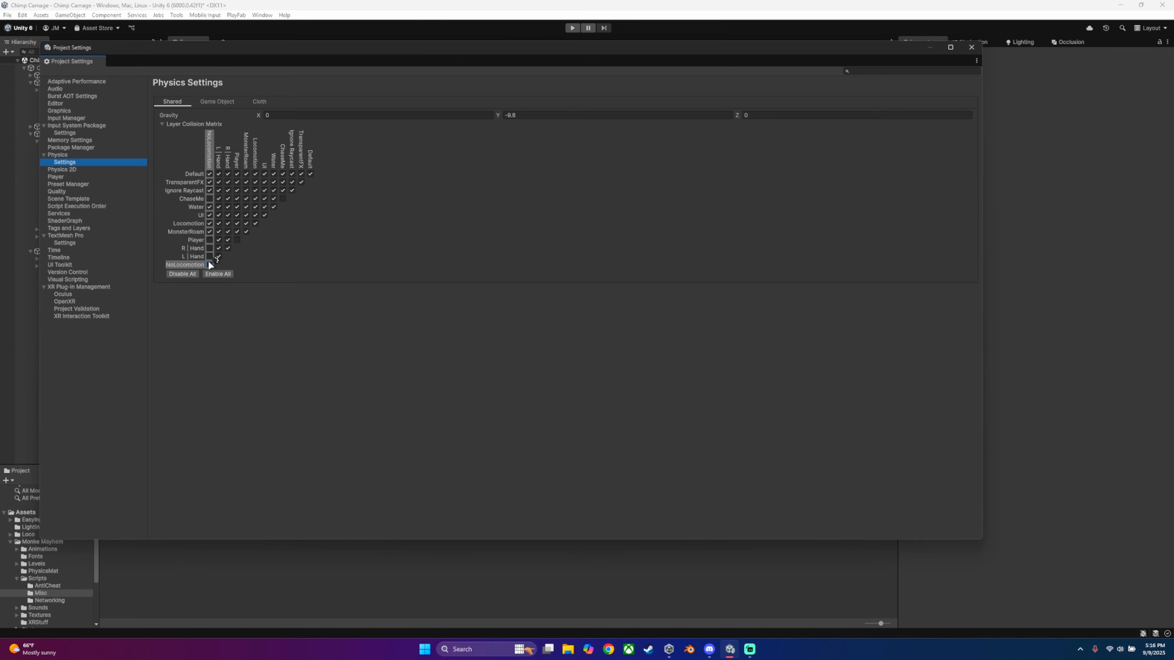
left_click(207, 199)
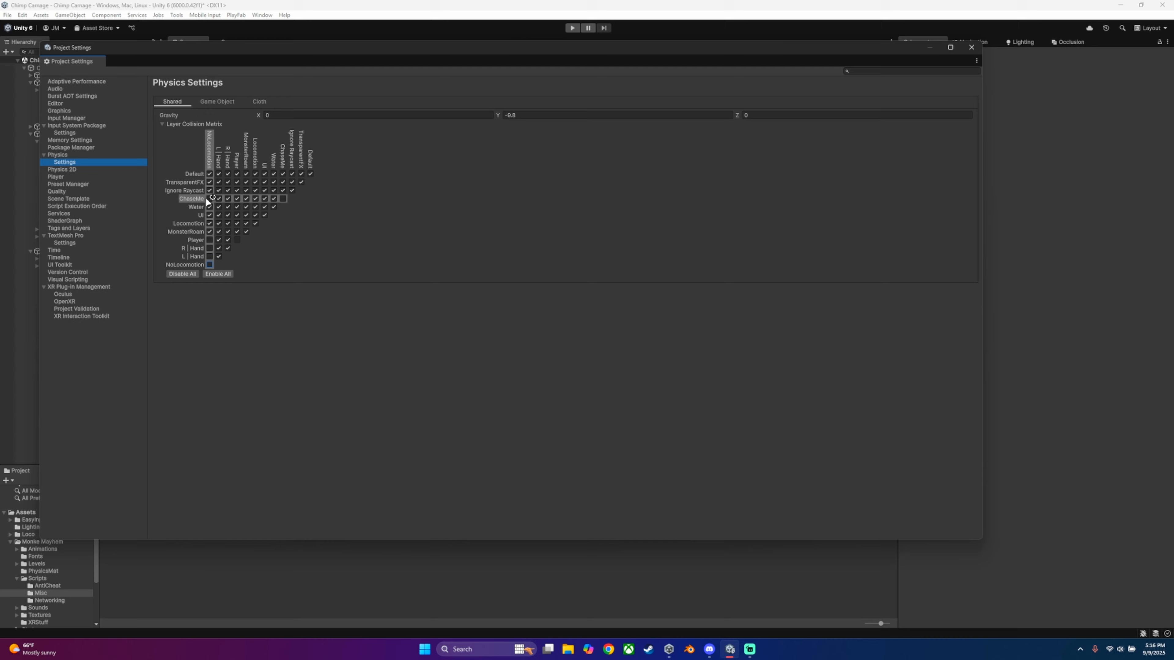
left_click(283, 199)
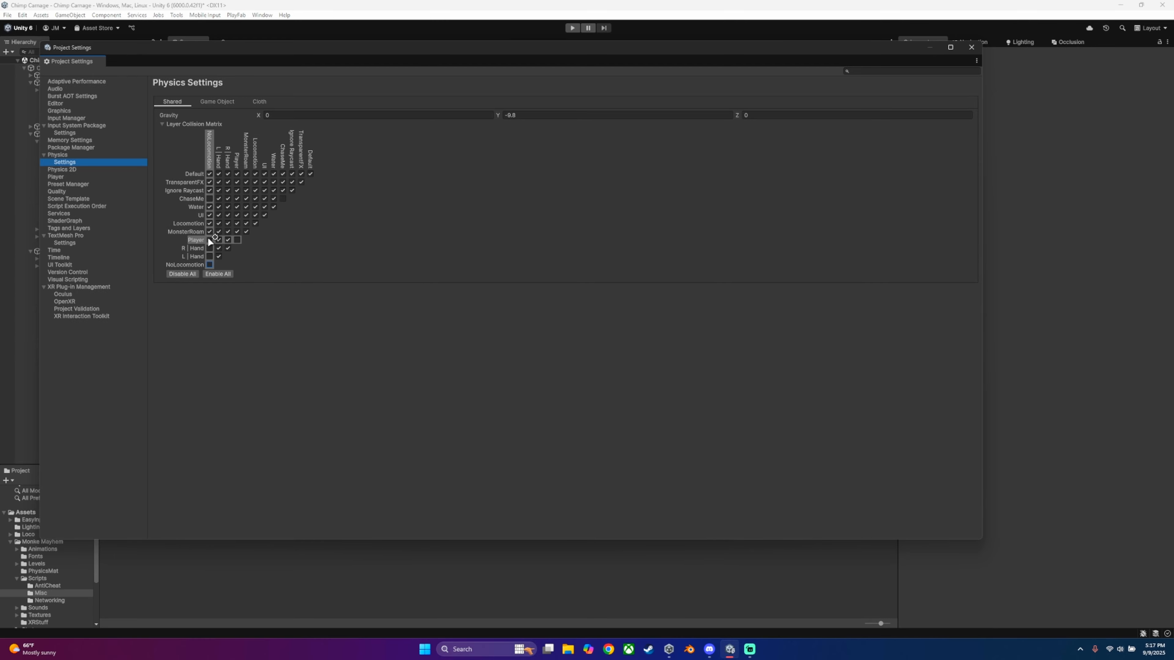
left_click(220, 198)
left_click(228, 199)
left_click(237, 198)
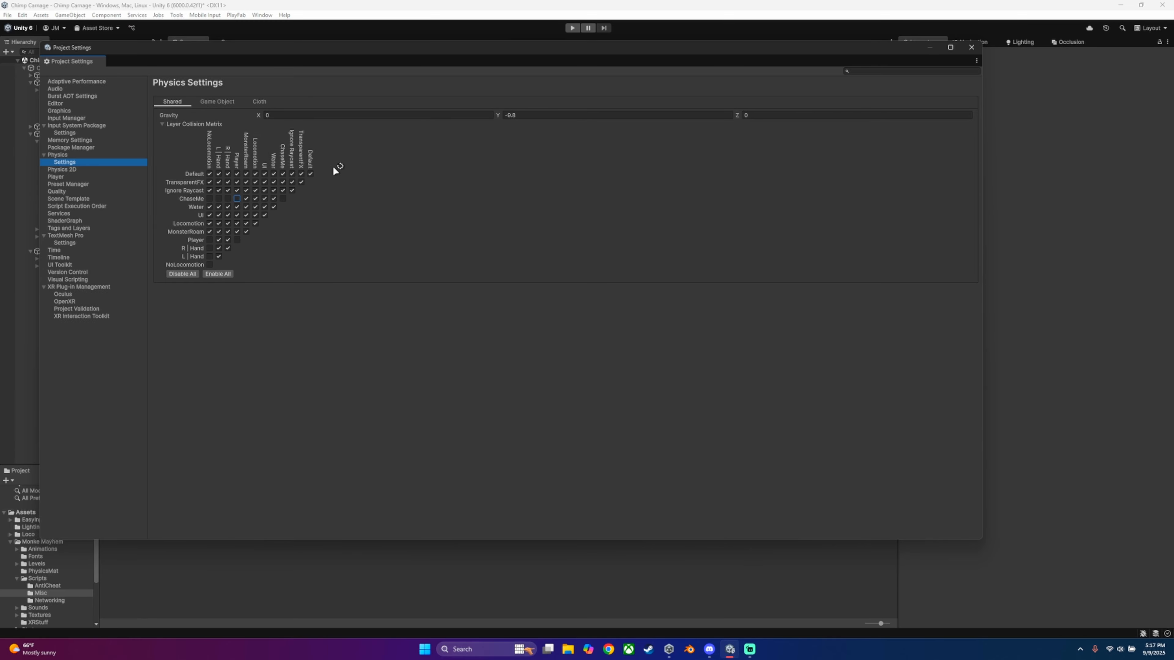
left_click(971, 47)
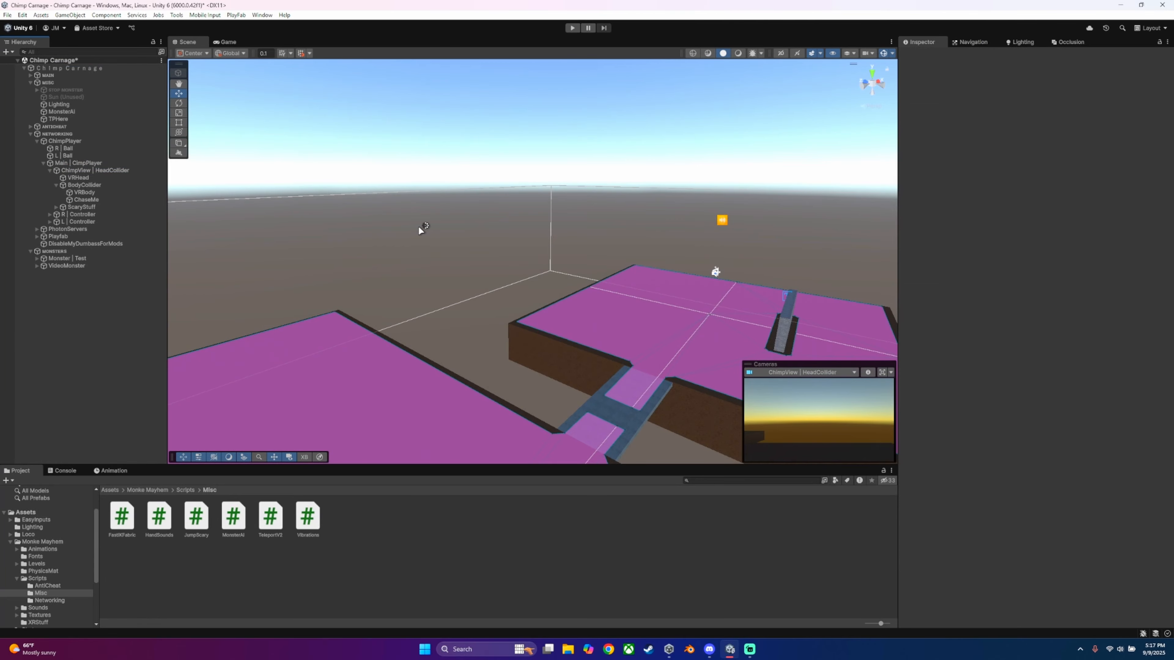
Step: Set Layers To Chase to ChaseMe in VideoMonster's Monster AI script
left_click(69, 266)
right_click_drag(700, 245, 758, 277)
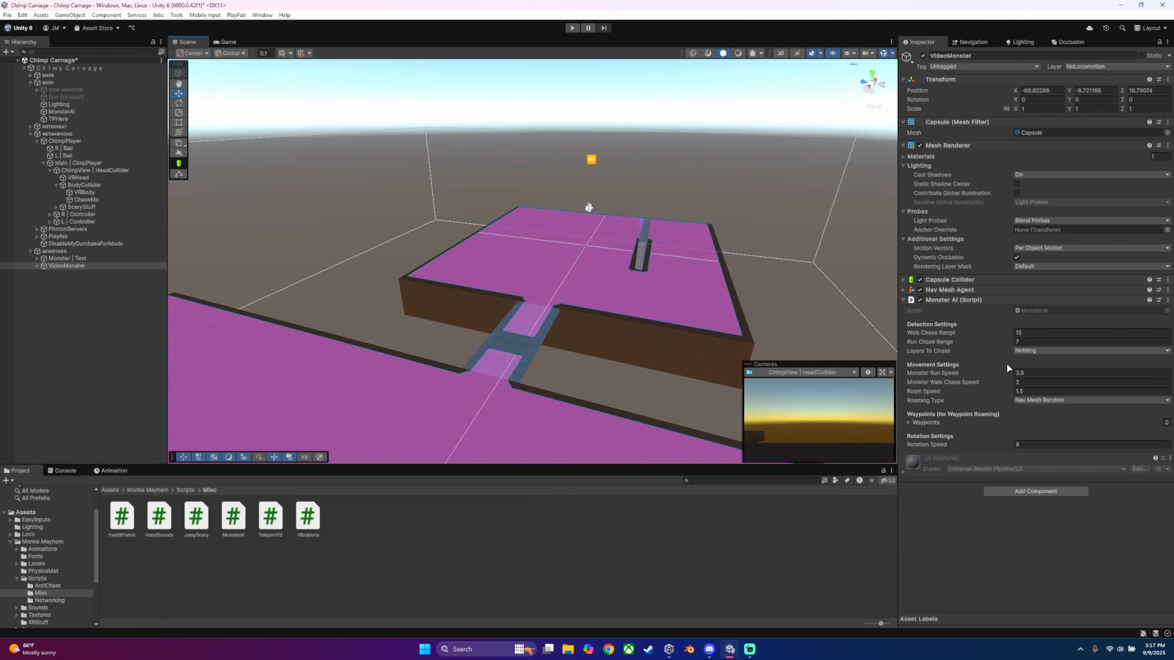
left_click(1027, 352)
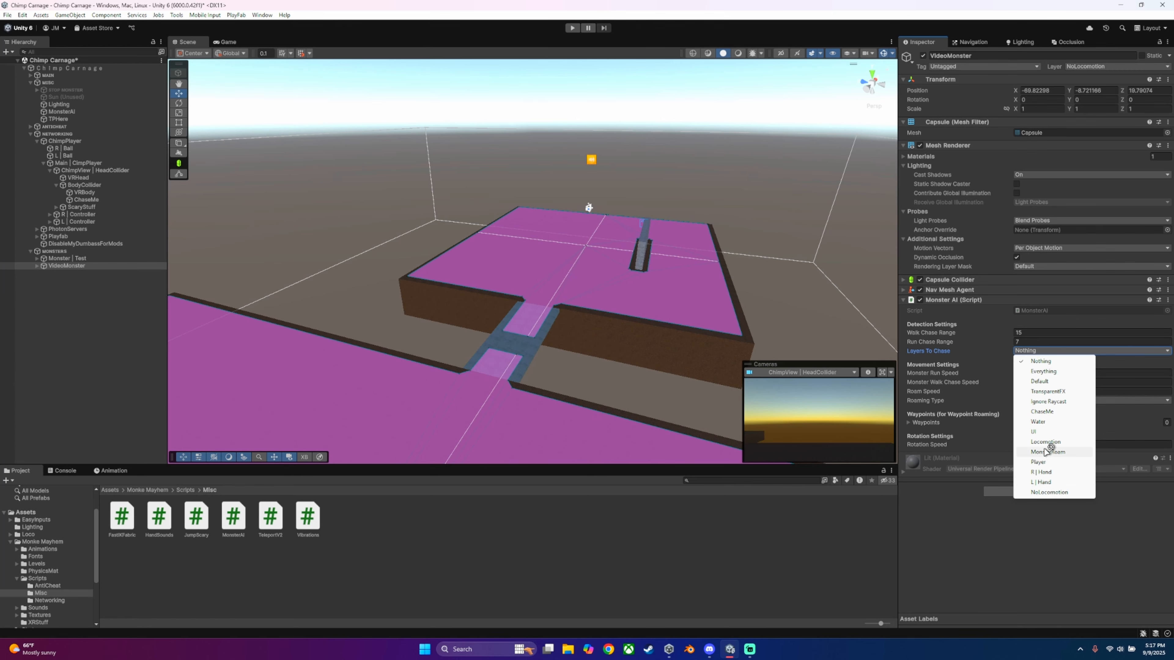
left_click(1045, 411)
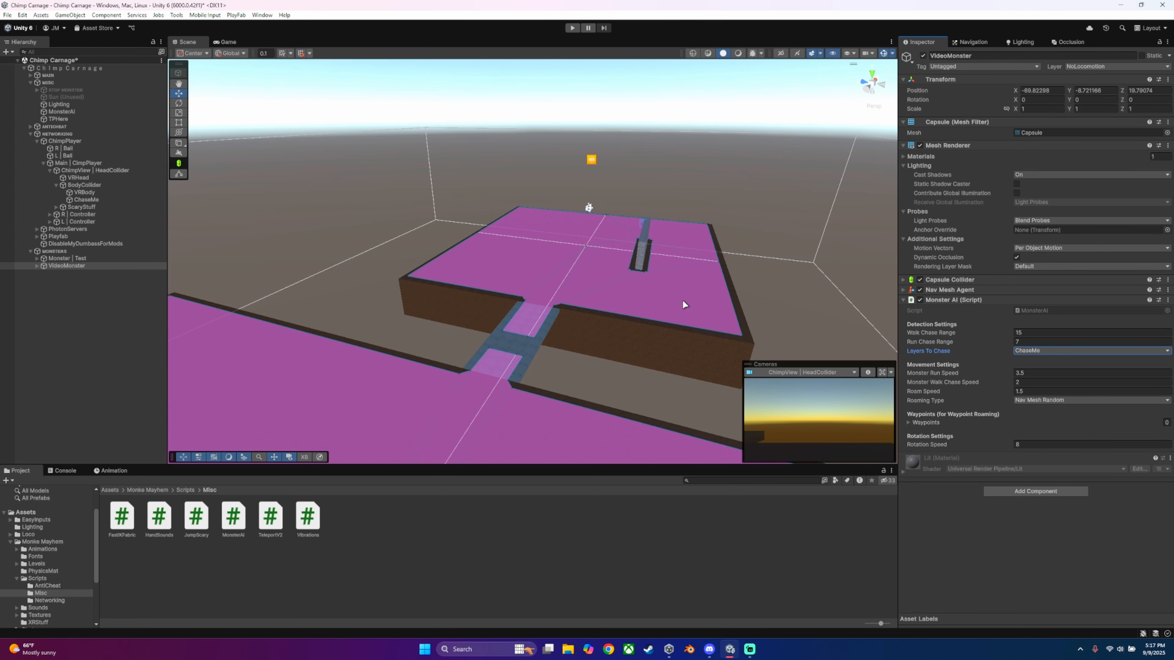
Step: Try a Walk Chase Range of 110.1 on VideoMonster and inspect its range sphere in the scene
key("f")
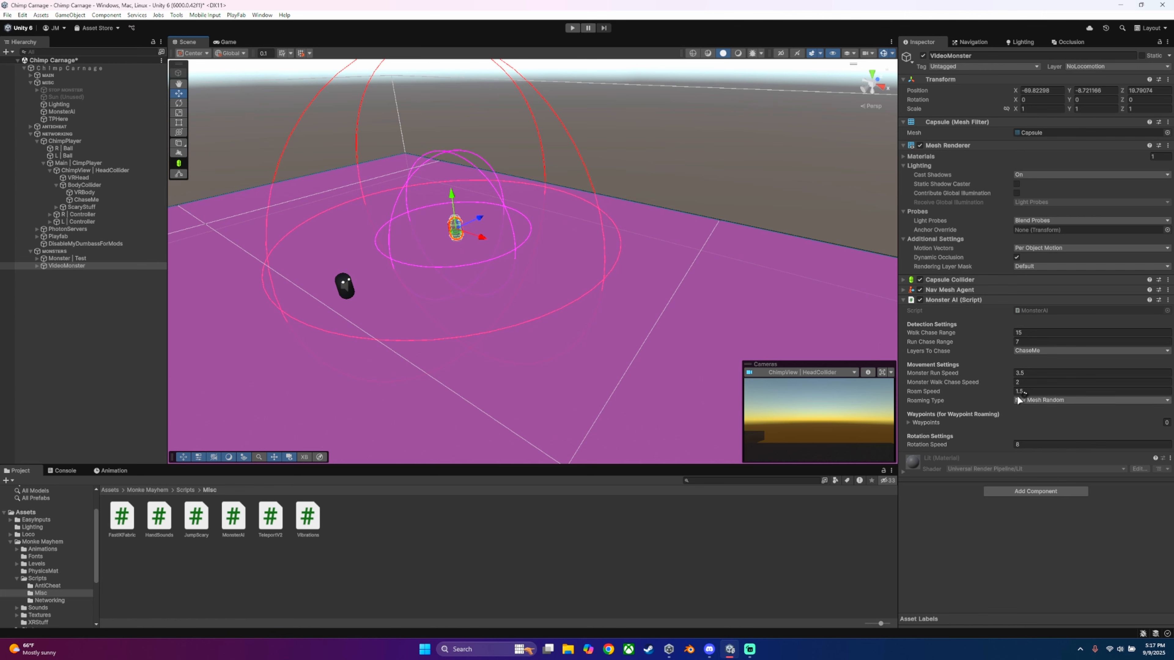
left_click_drag(920, 333, 889, 341)
key("ctrl+z")
left_click_drag(942, 337, 92, 351)
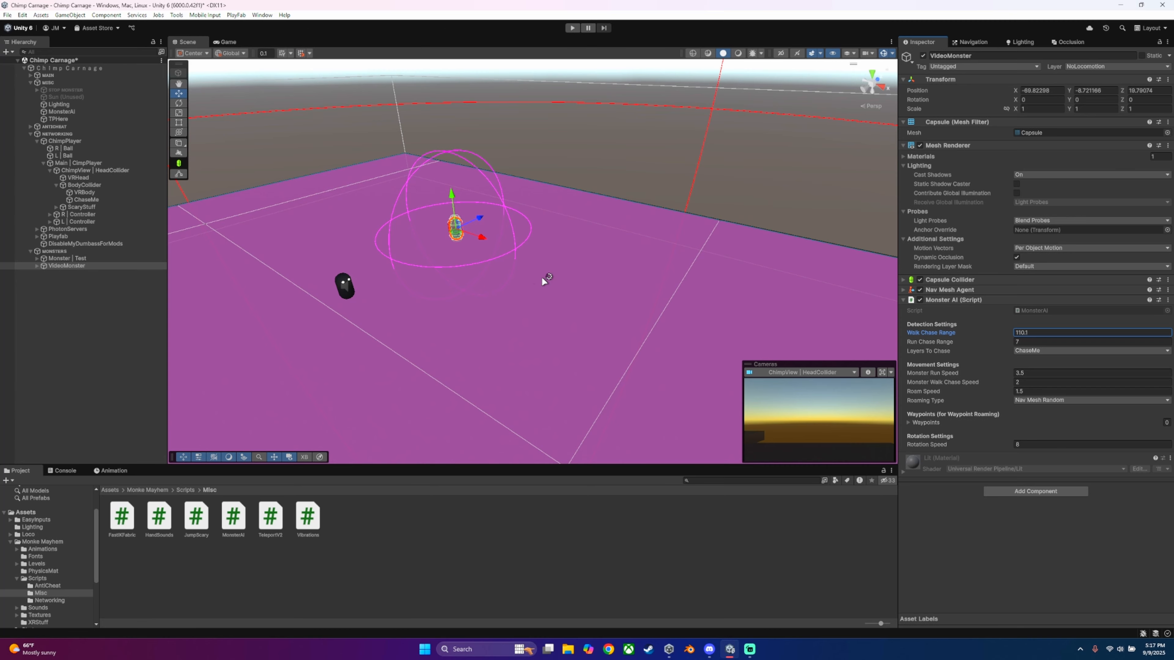
right_click_drag(509, 188, 765, 187)
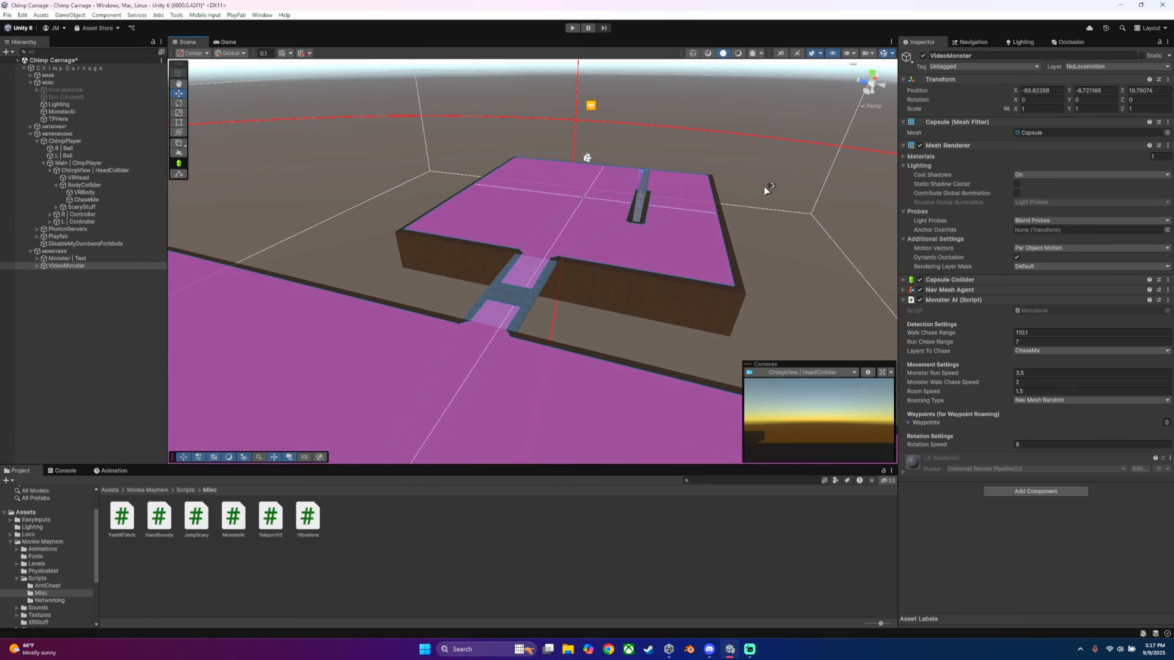
key("f")
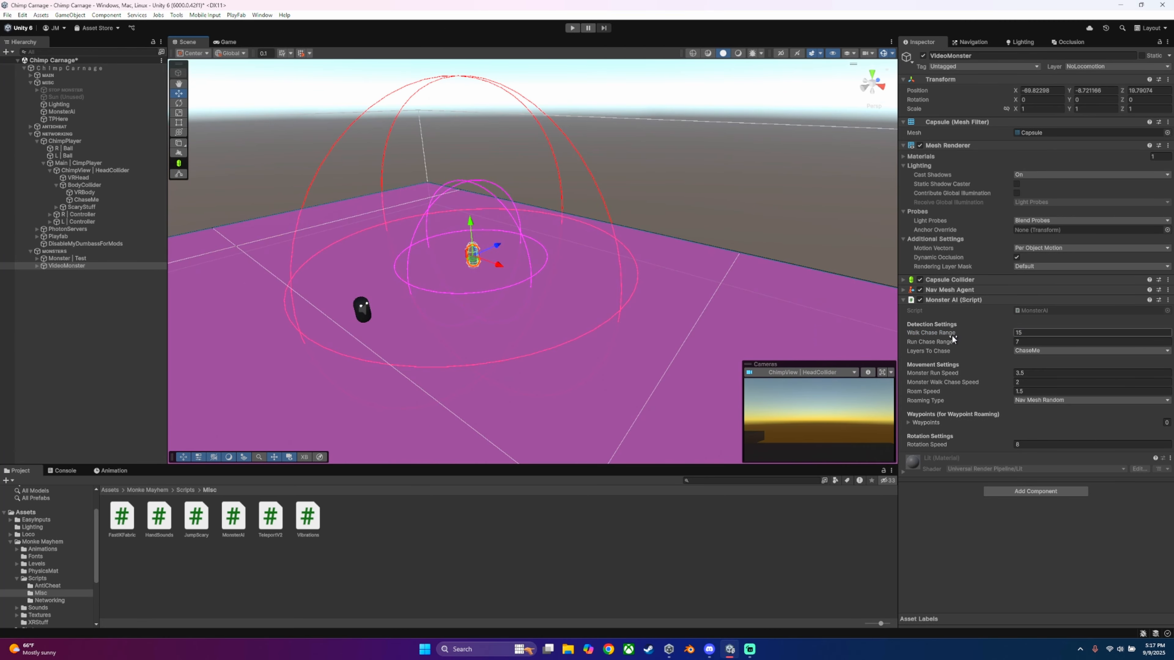
left_click_drag(952, 339, 916, 346)
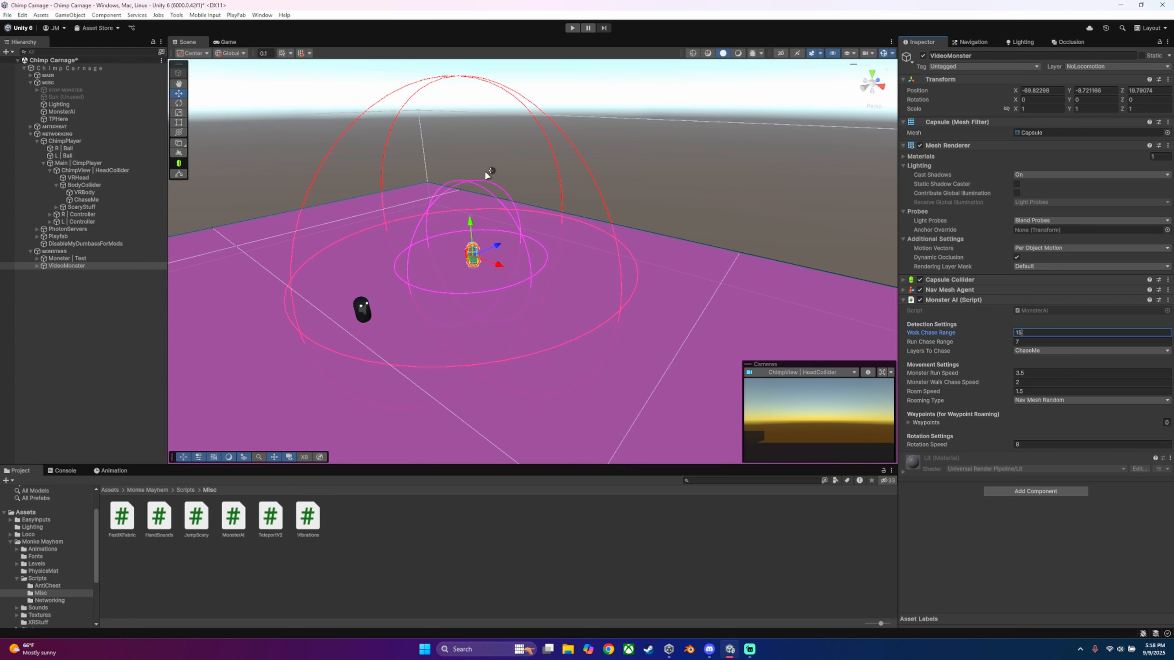
left_click_drag(471, 184, 574, 180, "alt")
scroll(574, 180, "up", 2)
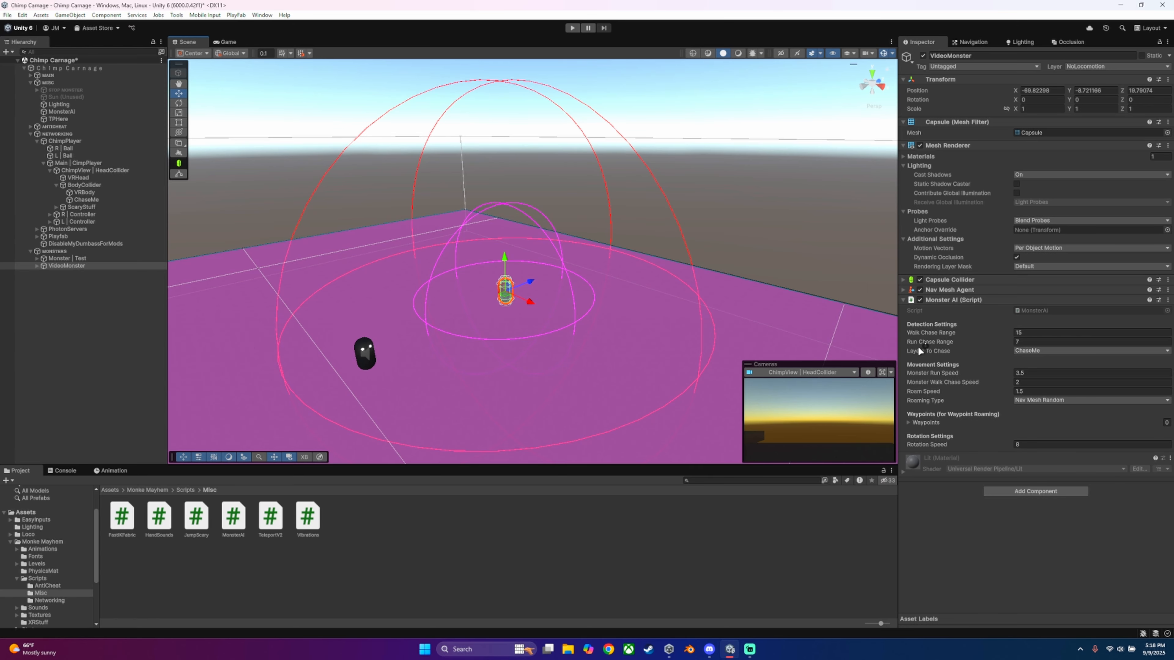
Step: Try a Run Chase Range of about 54 on VideoMonster, view its sphere, and set the range back to 7
left_click_drag(920, 343, 3, 343)
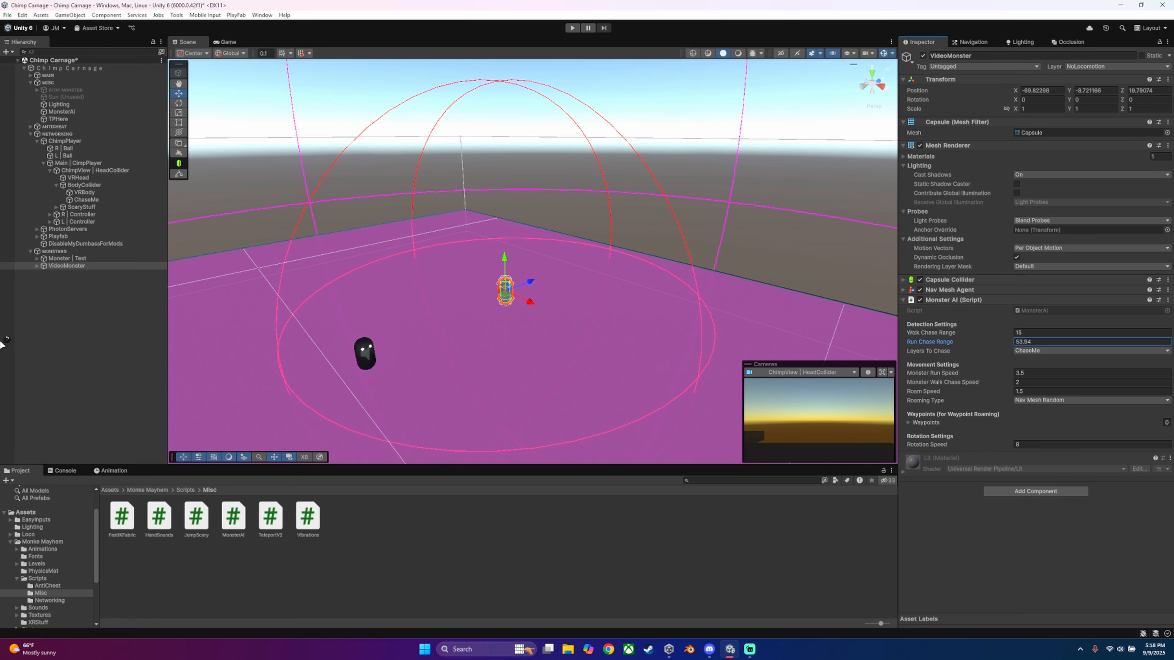
key("s")
right_click_drag(329, 261, 335, 276)
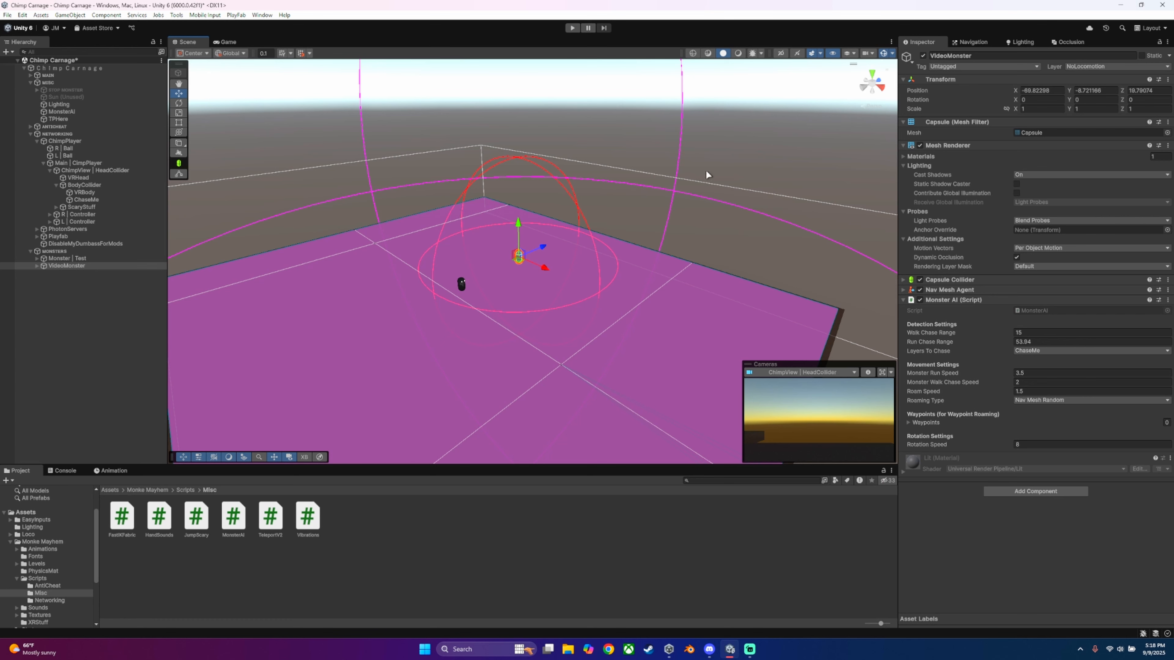
left_click_drag(969, 343, 877, 352)
key("ctrl+z")
left_click(1023, 344)
type("7")
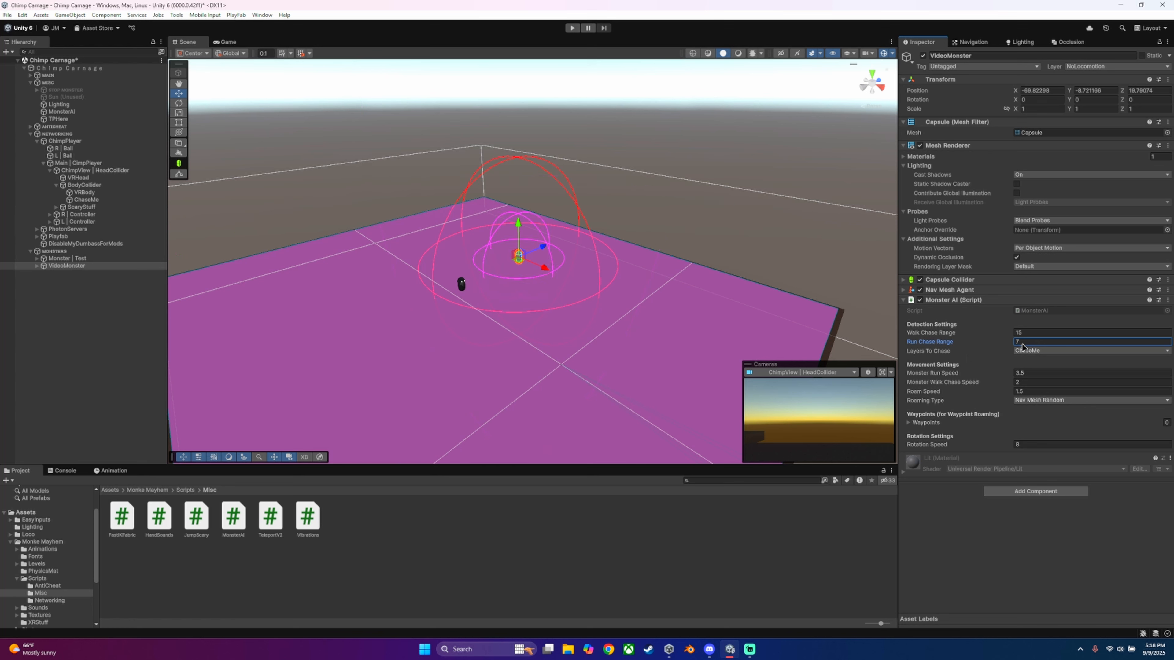
left_click(951, 555)
Step: Set VideoMonster's Roaming Type to Waypoints and collapse the player and networking groups in the hierarchy
left_click(1032, 401)
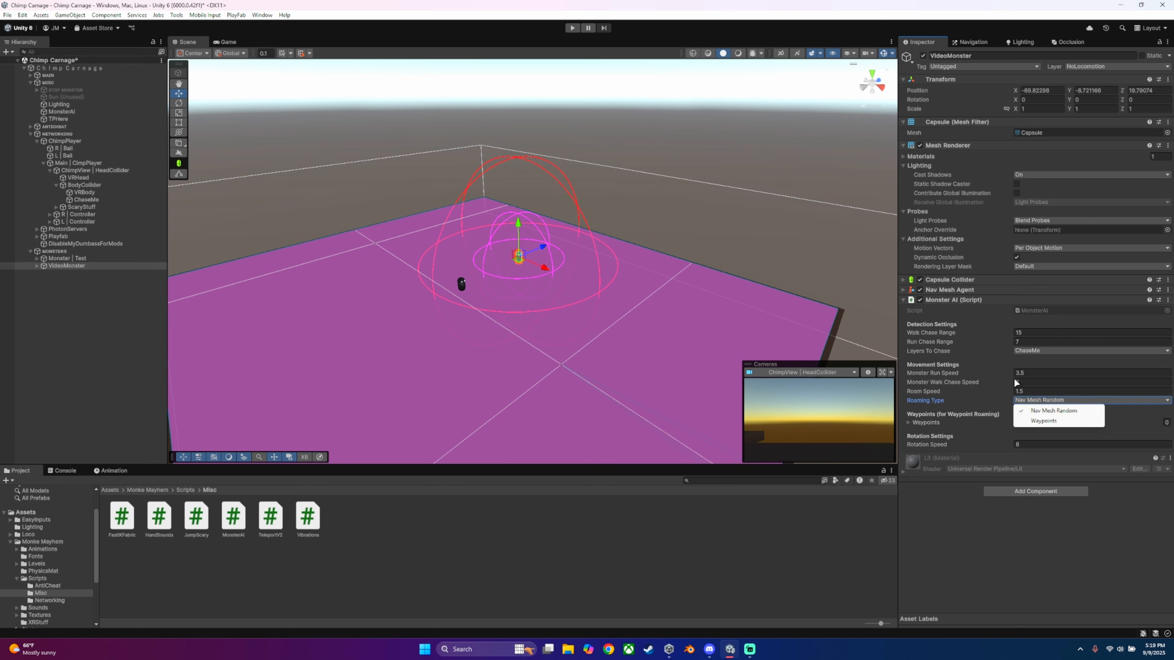
left_click(1059, 421)
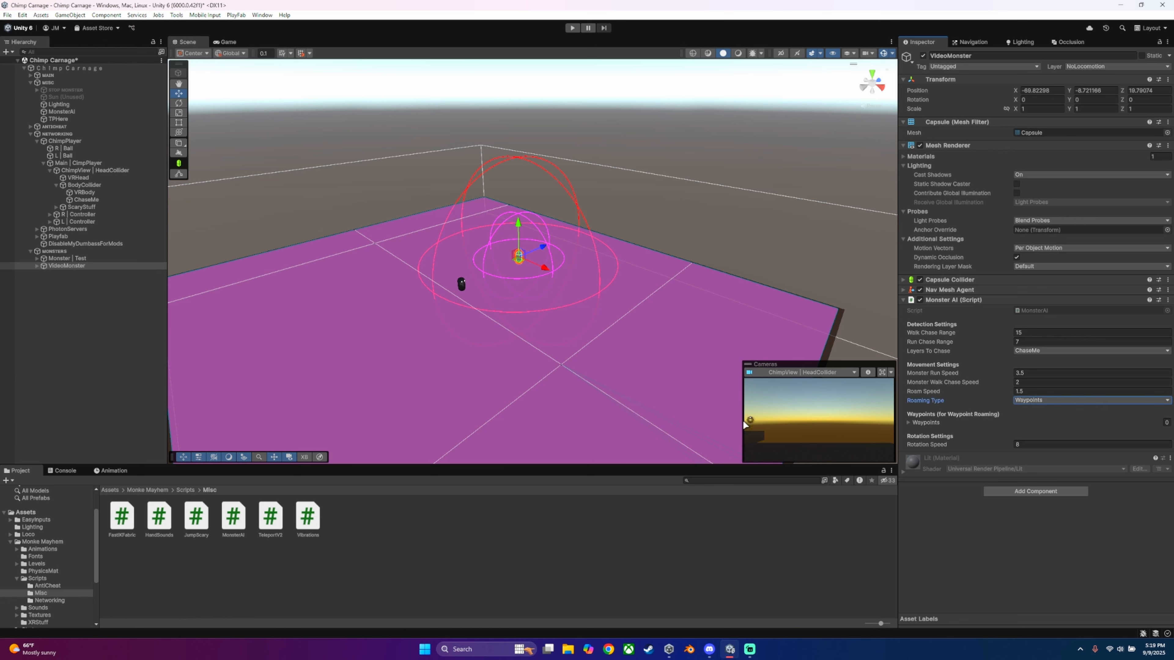
left_click(78, 293)
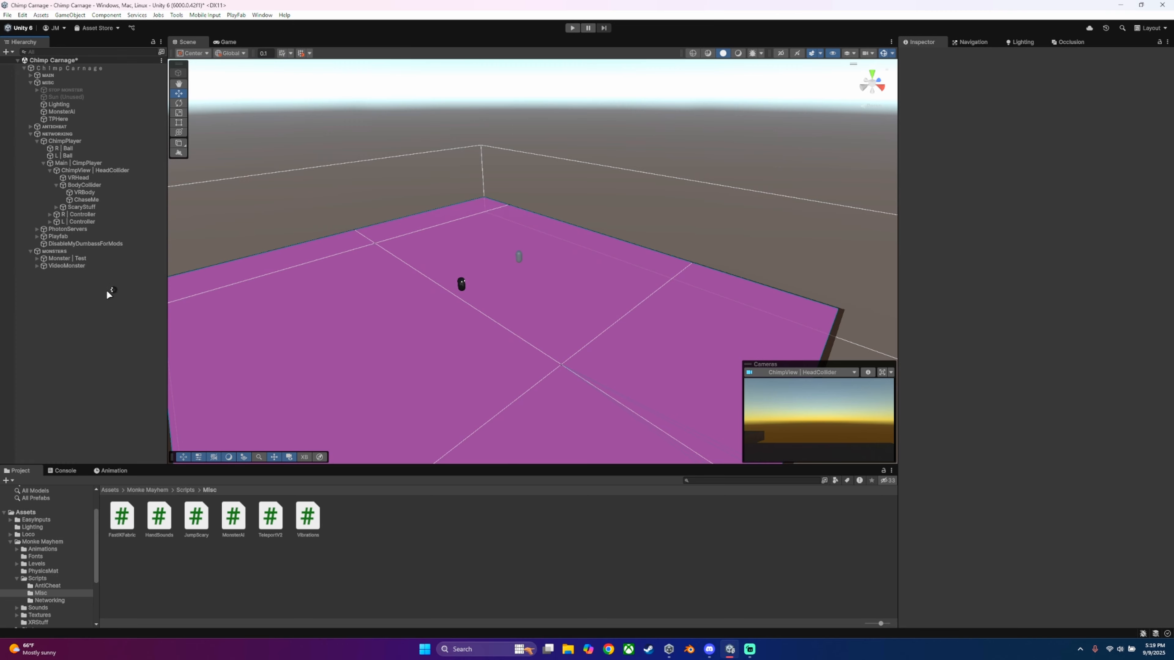
left_click(44, 162)
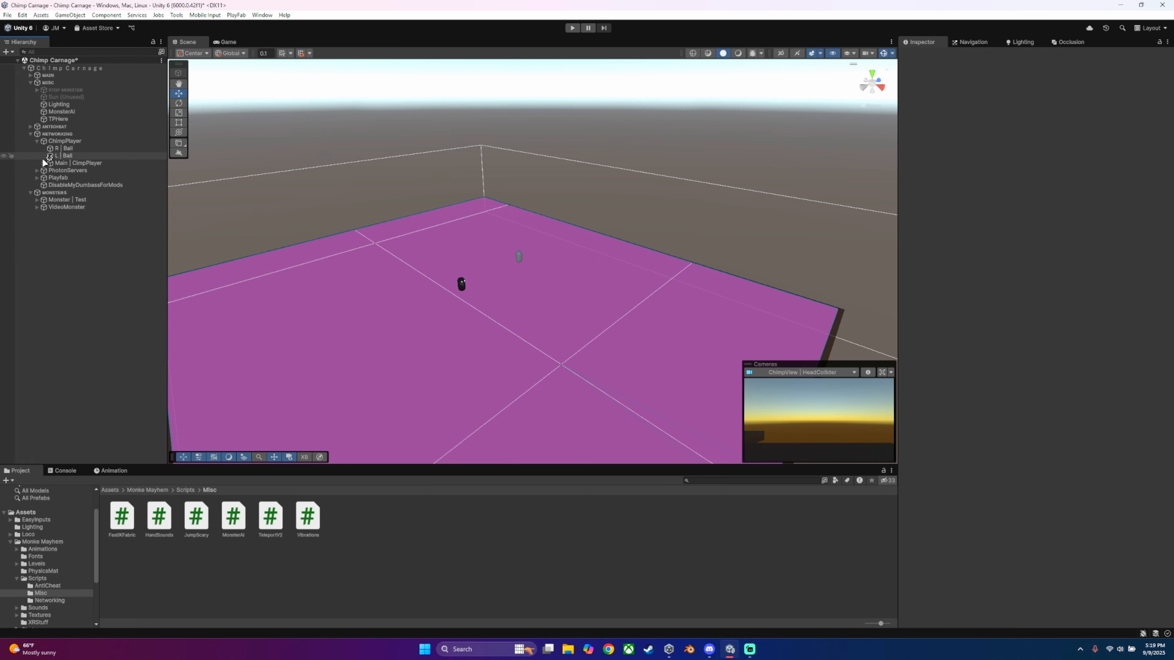
left_click(35, 140)
left_click(30, 133)
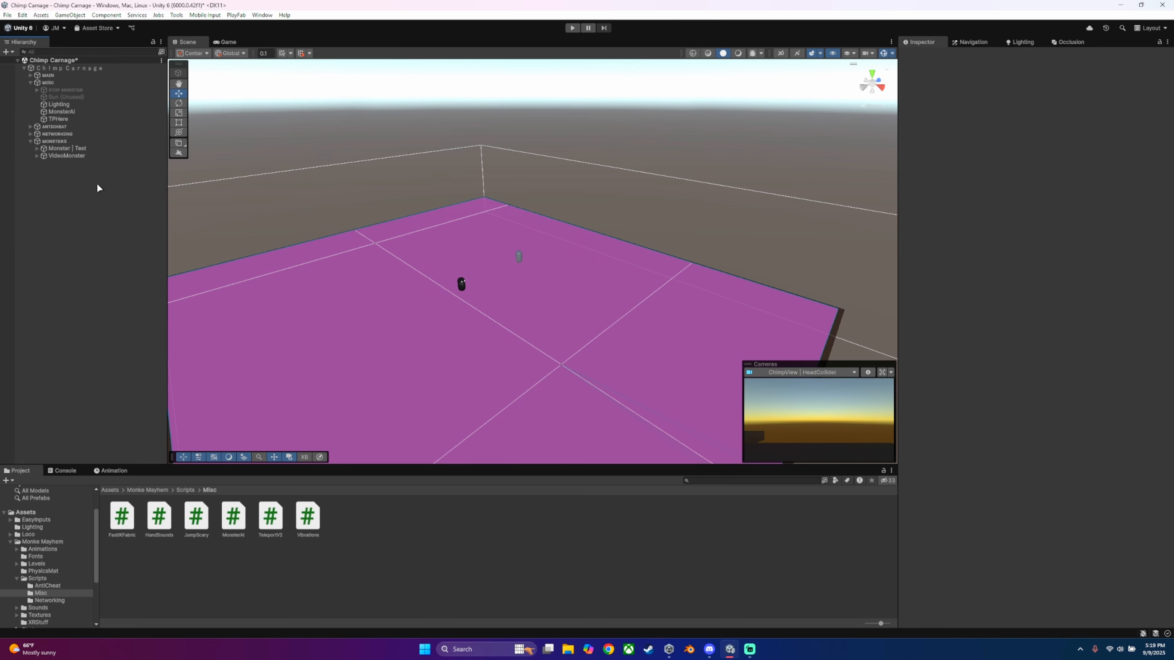
right_click(75, 183)
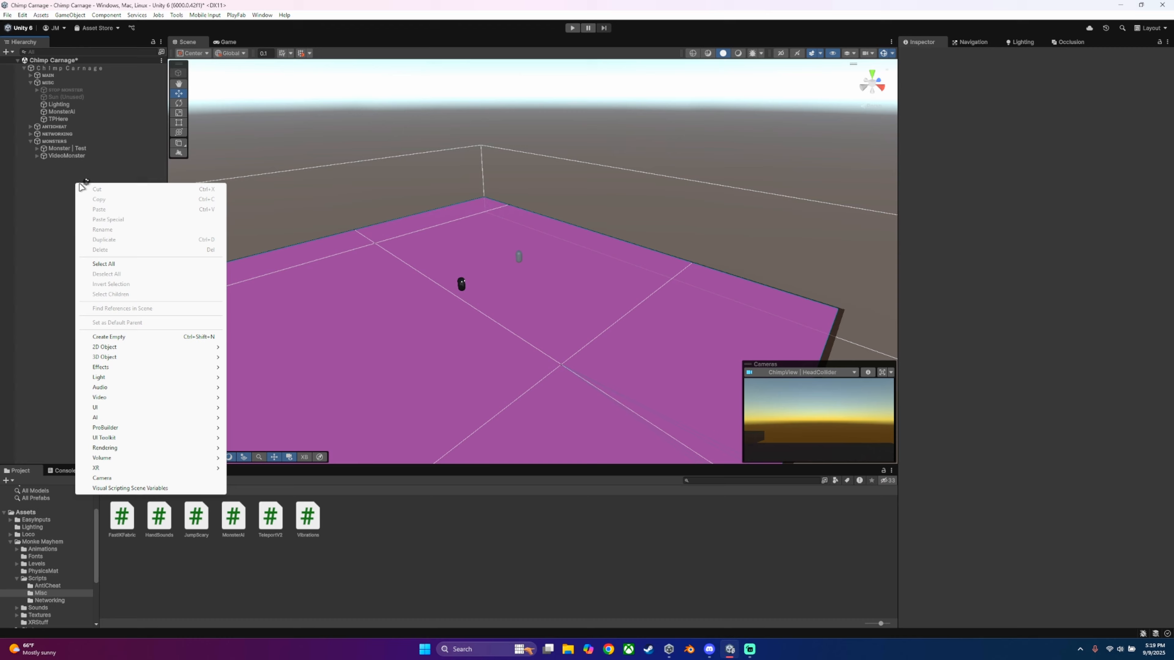
left_click(118, 336)
type("awdawd")
left_click(116, 224)
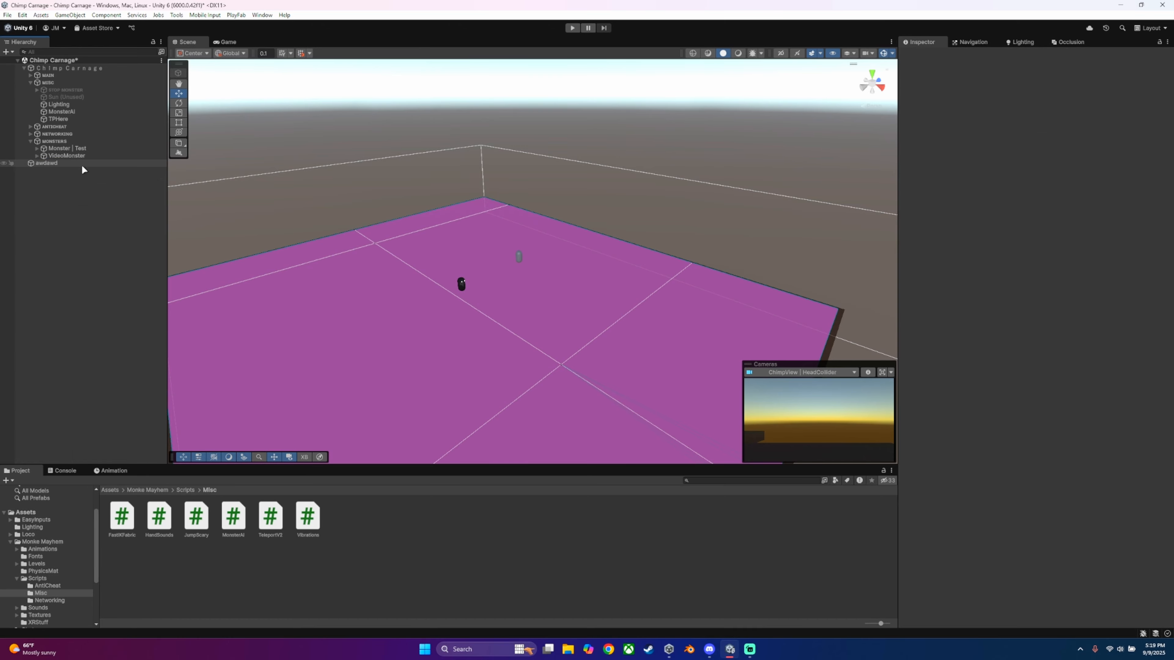
left_click(66, 162)
right_click_drag(530, 291, 467, 277)
right_click(45, 164)
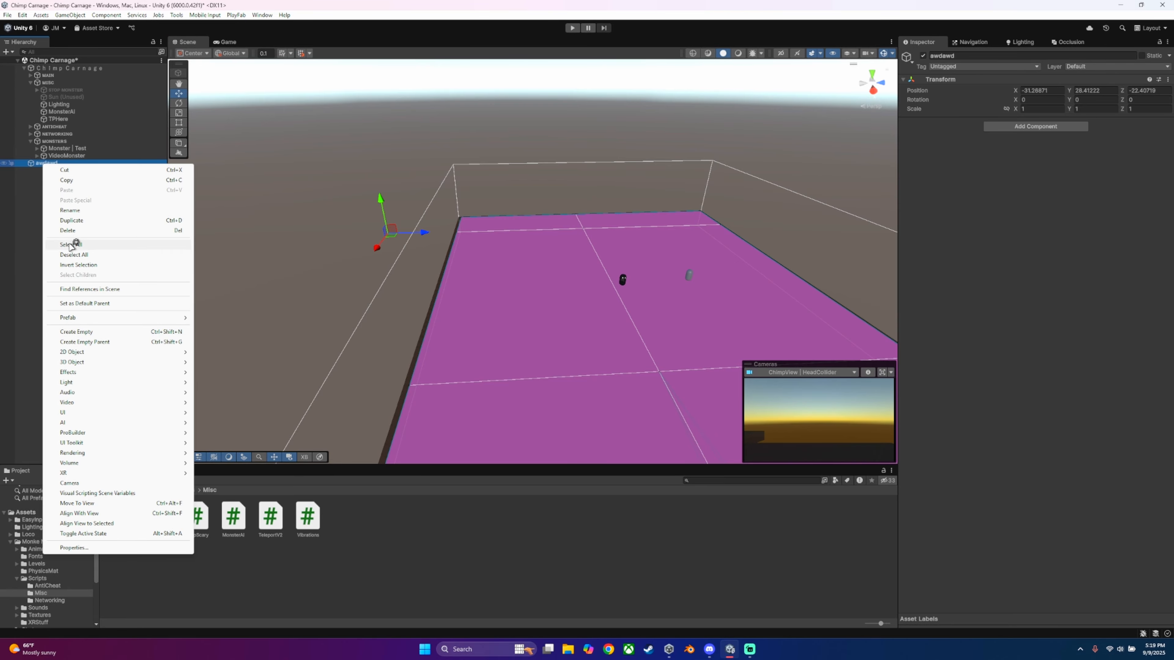
left_click(69, 230)
Step: Create a 3D cube at the scene's root level and name it awdsad
right_click(59, 199)
mouse_move(116, 374)
left_click(235, 373)
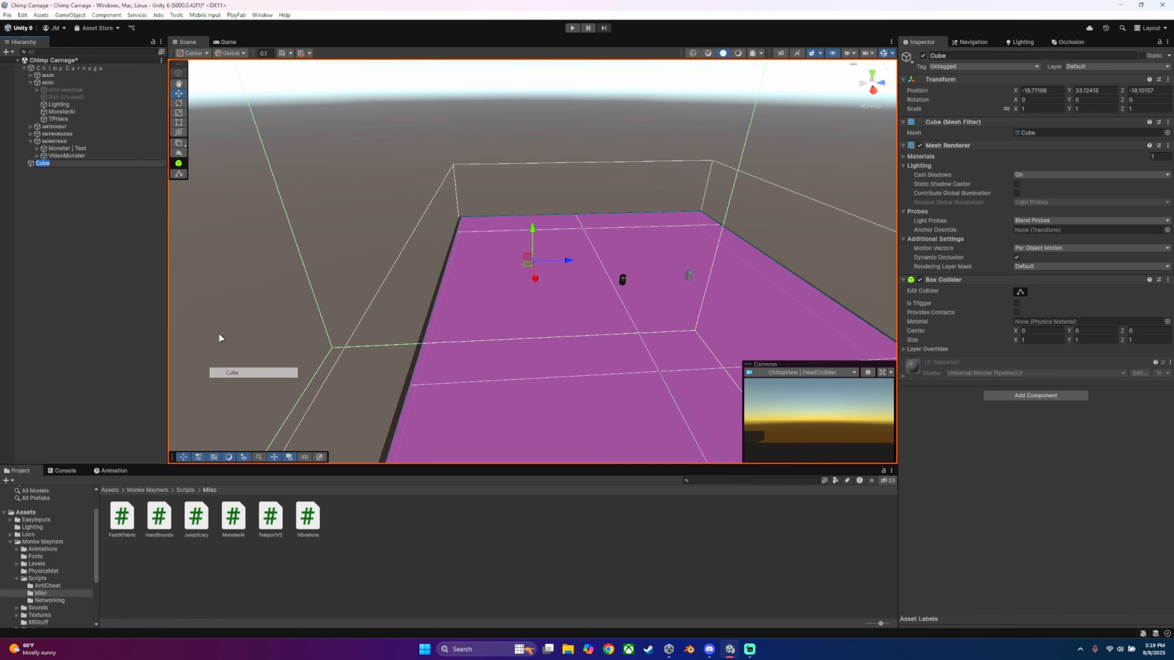
type("awdsad")
left_click(142, 236)
Step: Scale the awdsad cube down uniformly to about 0.22
key("s")
mouse_move(369, 230)
right_mouse_down()
mouse_move(359, 220)
mouse_move(385, 231)
right_mouse_up()
left_click(631, 228)
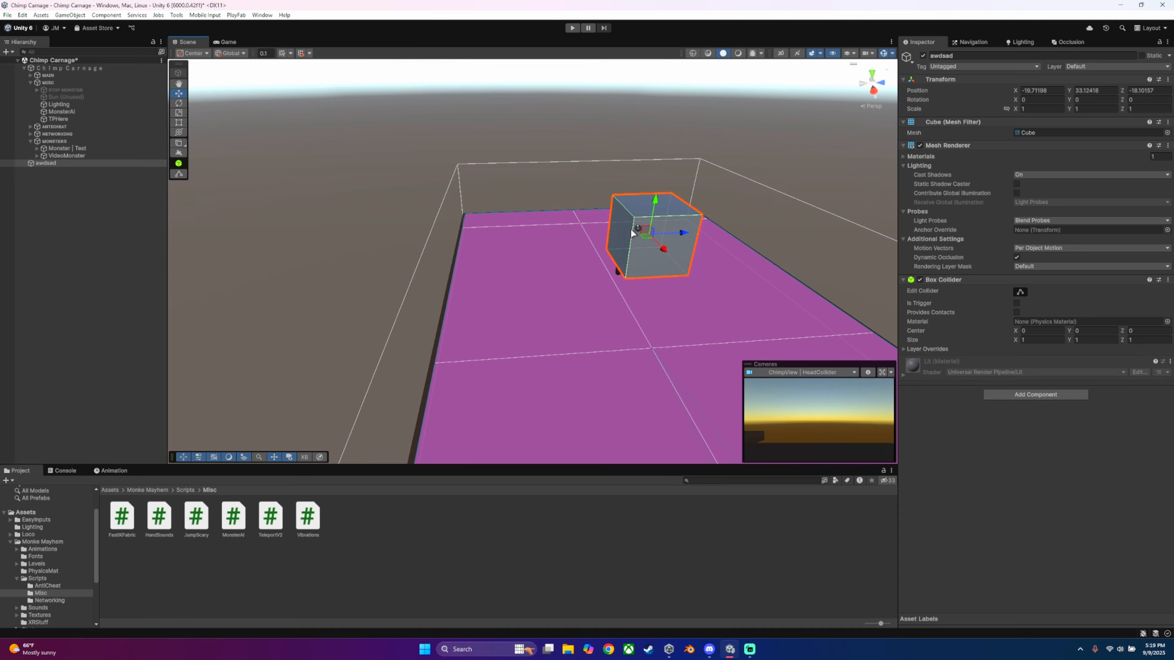
left_click(180, 115)
left_click_drag(649, 235, 634, 273)
Step: Move the awdsad cube down toward the pink floor, placing it at X -31.5 and Y 4.2
left_click(178, 94)
key("a")
right_click_drag(398, 135, 685, 168)
scroll(518, 154, "up", 4)
left_click_drag(678, 150, 470, 386)
right_click_drag(562, 293, 534, 232)
key("w")
key("w")
key("s")
left_click_drag(482, 266, 659, 341)
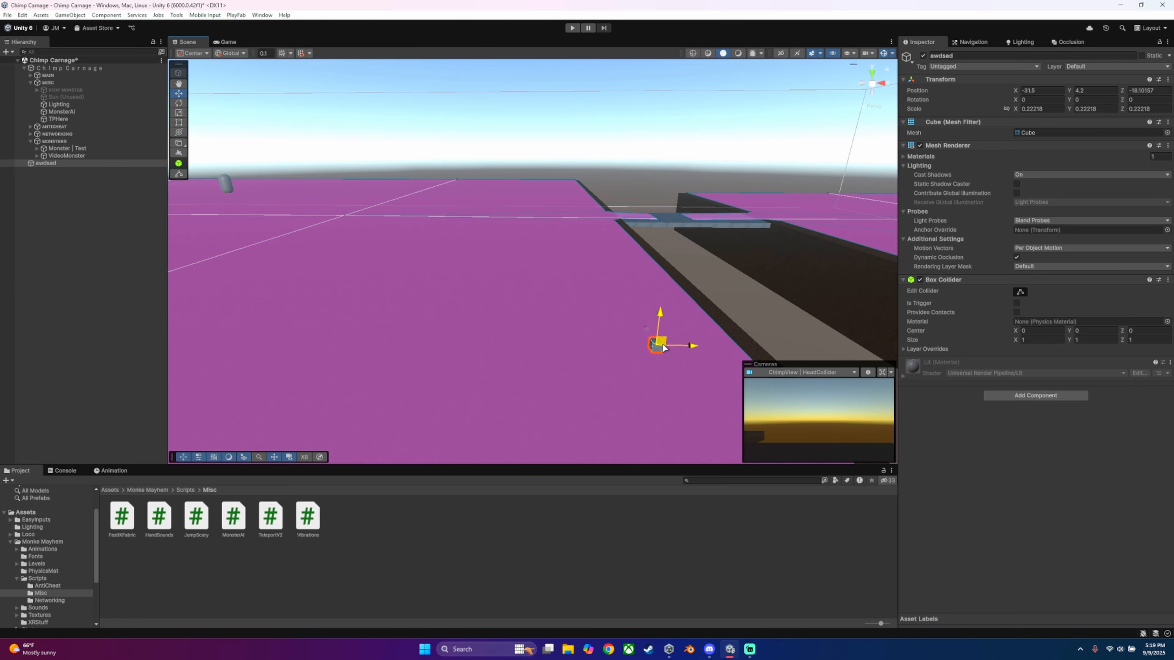
Step: Move the awdsad cube along Z to about -1.1, in front of the bridge between the platforms
right_click_drag(659, 341, 584, 318)
key("w")
key("a")
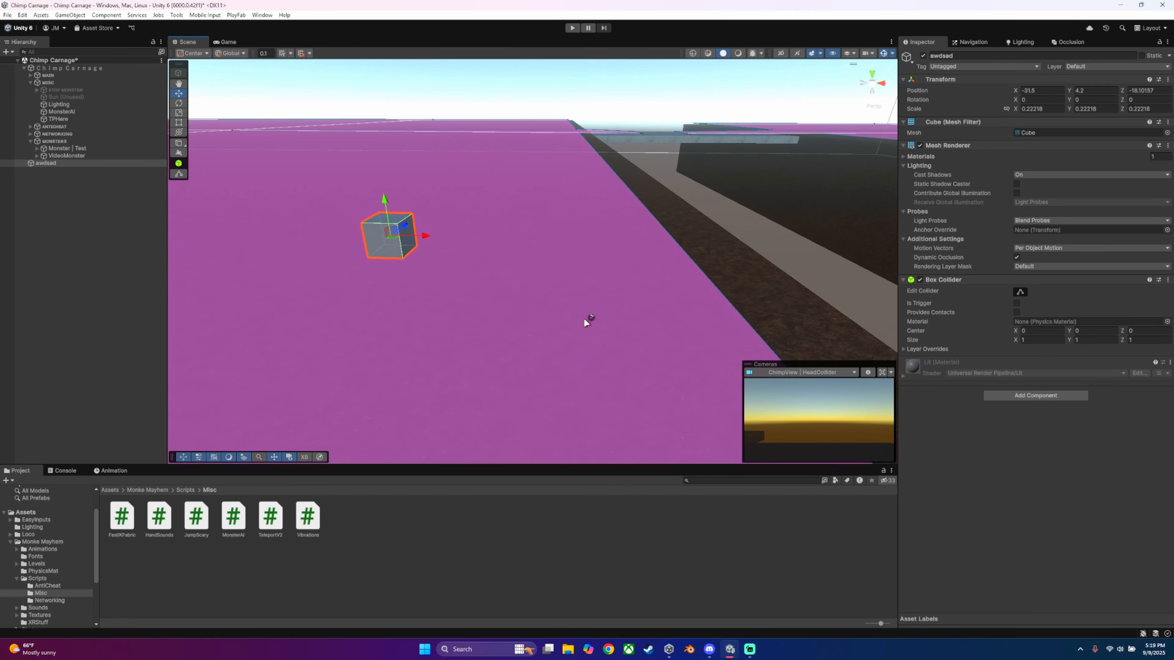
key("a")
key("s")
right_click_drag(593, 172, 832, 246)
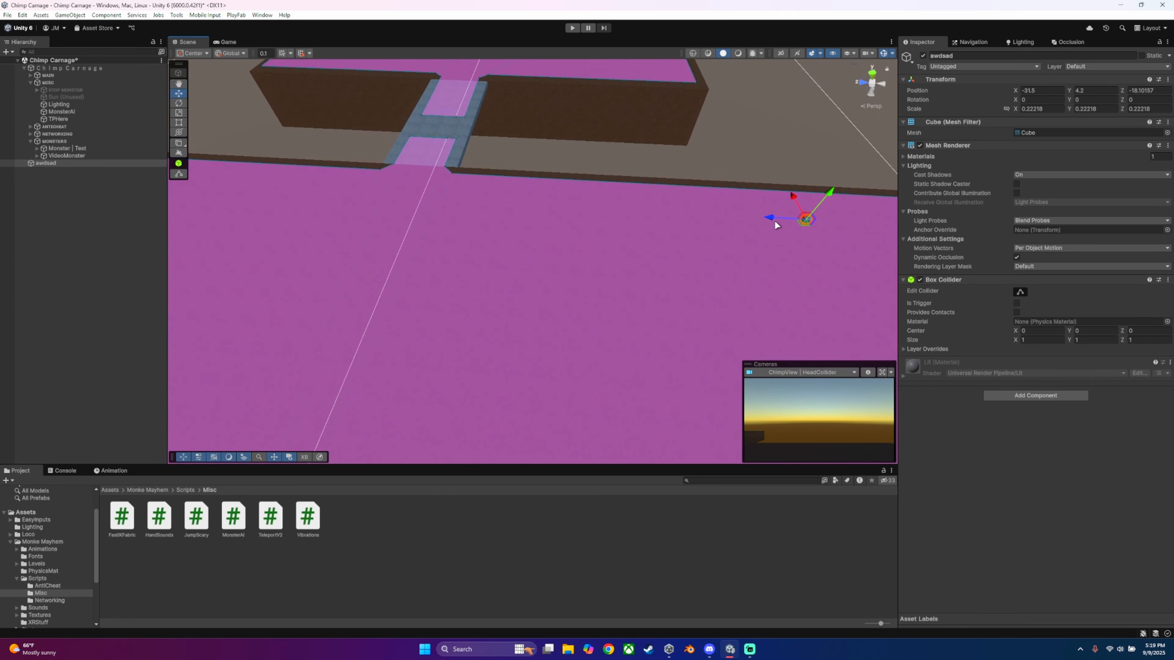
left_click_drag(776, 217, 386, 214)
key("a")
right_click_drag(501, 210, 472, 201)
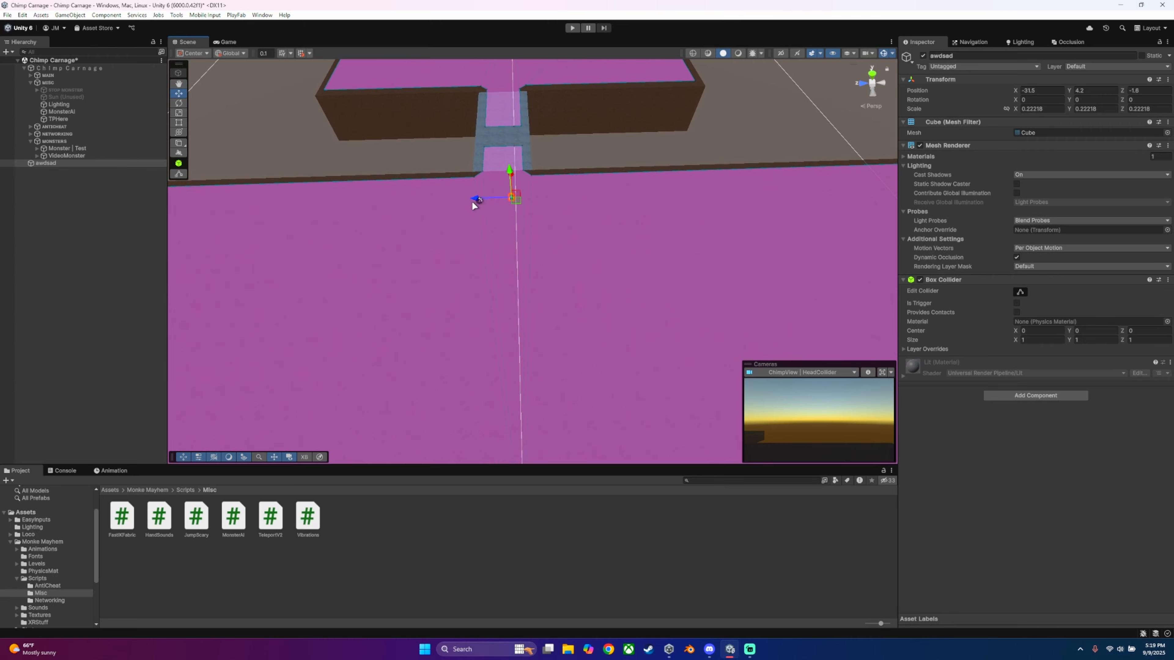
left_click_drag(473, 201, 470, 204)
Step: Nudge the awdsad cube along Z to -1 so it lines up with the bridge entrance
key("d")
right_click_drag(612, 215, 405, 155)
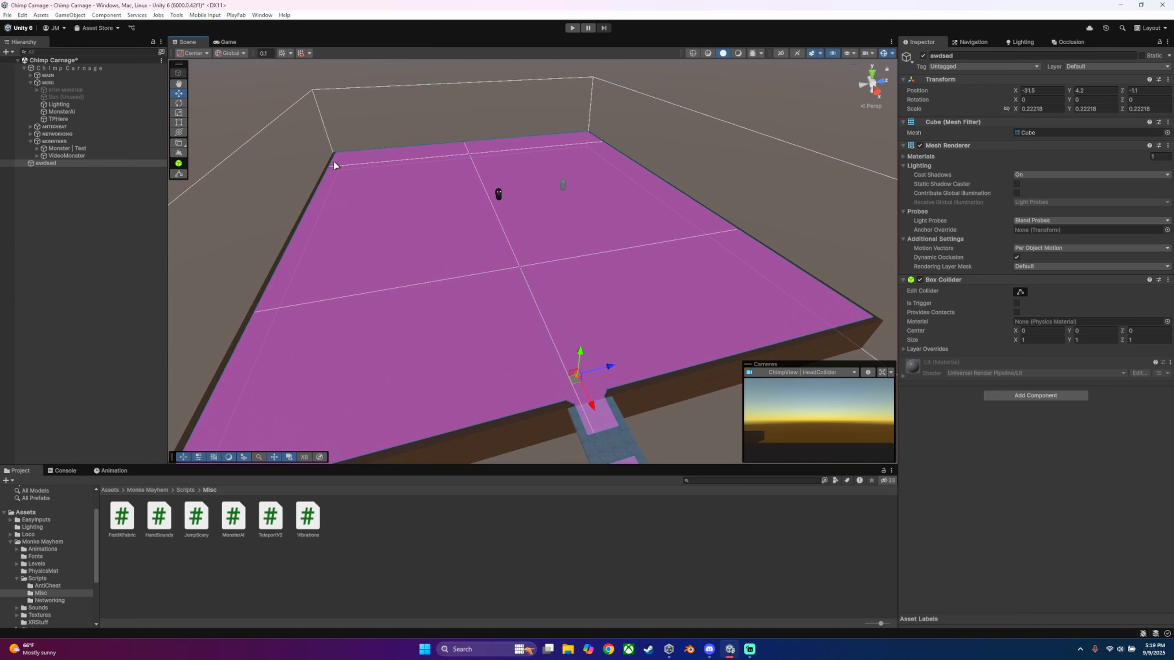
key("w")
right_click_drag(323, 176, 628, 295)
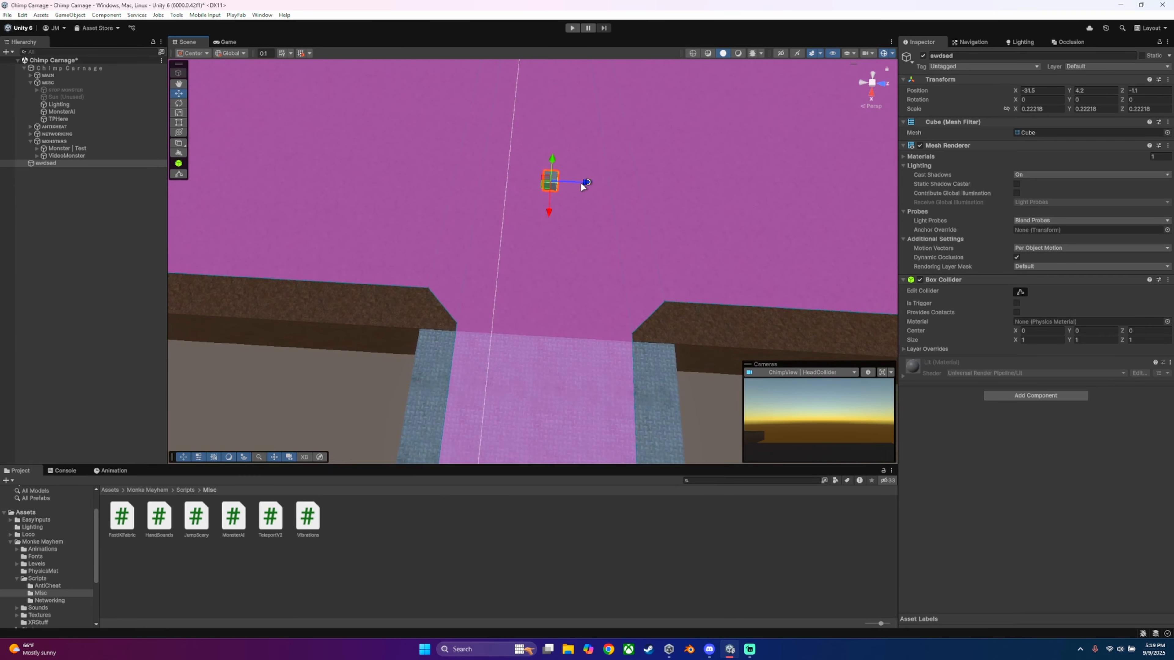
left_click_drag(593, 187, 613, 191)
key("ctrl+z")
key("s")
right_click_drag(618, 210, 630, 121)
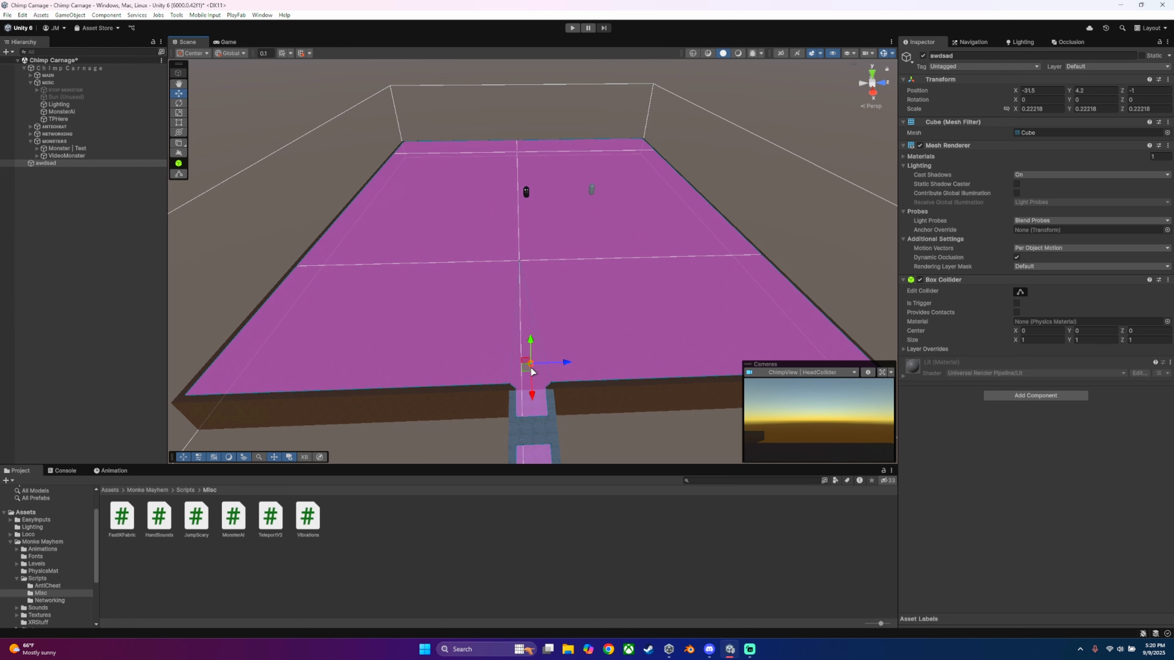
Step: Make four duplicates of the awdsad cube and spread the cubes across the large platform
left_click_drag(532, 371, 510, 253)
key("ctrl+d")
key("ctrl+d")
key("ctrl+d")
key("ctrl+d")
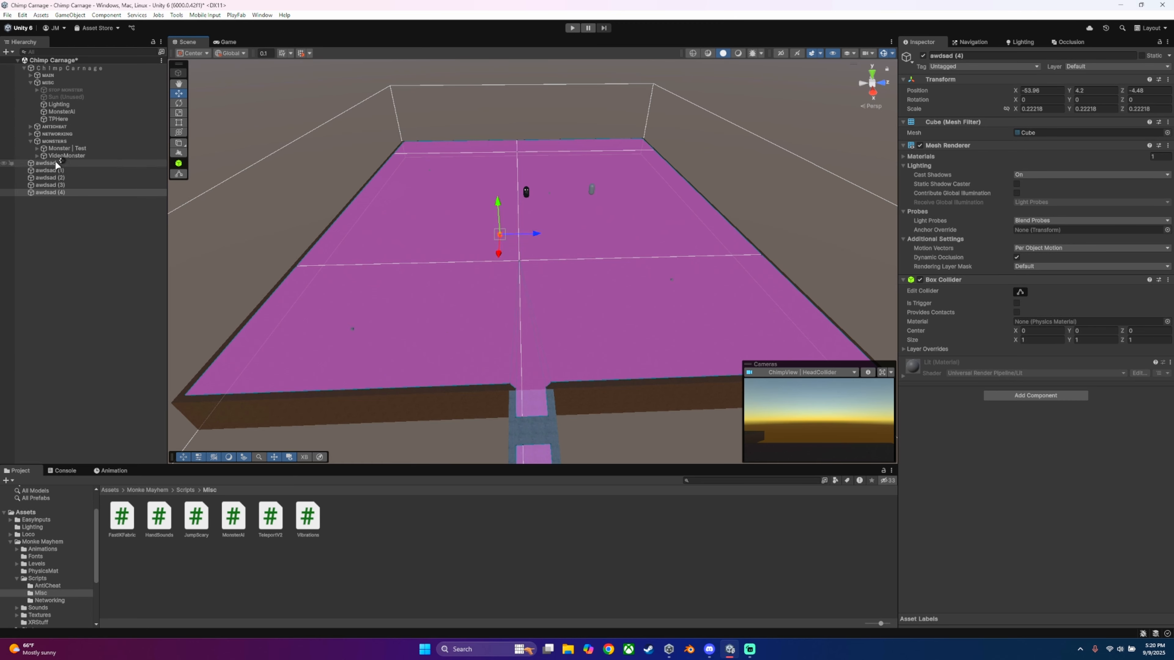
Step: Keep VideoMonster's Roaming Type on Waypoints, add five entries to its Waypoints list, and assign awdsad to Element 0
left_click(62, 155)
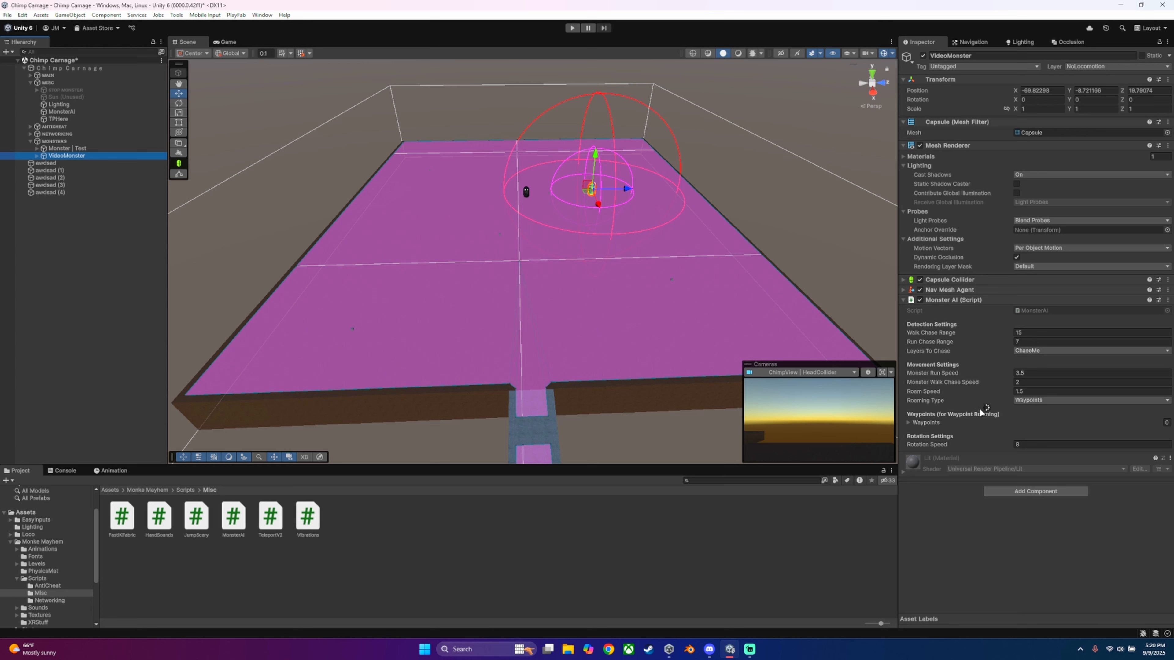
left_click(1024, 401)
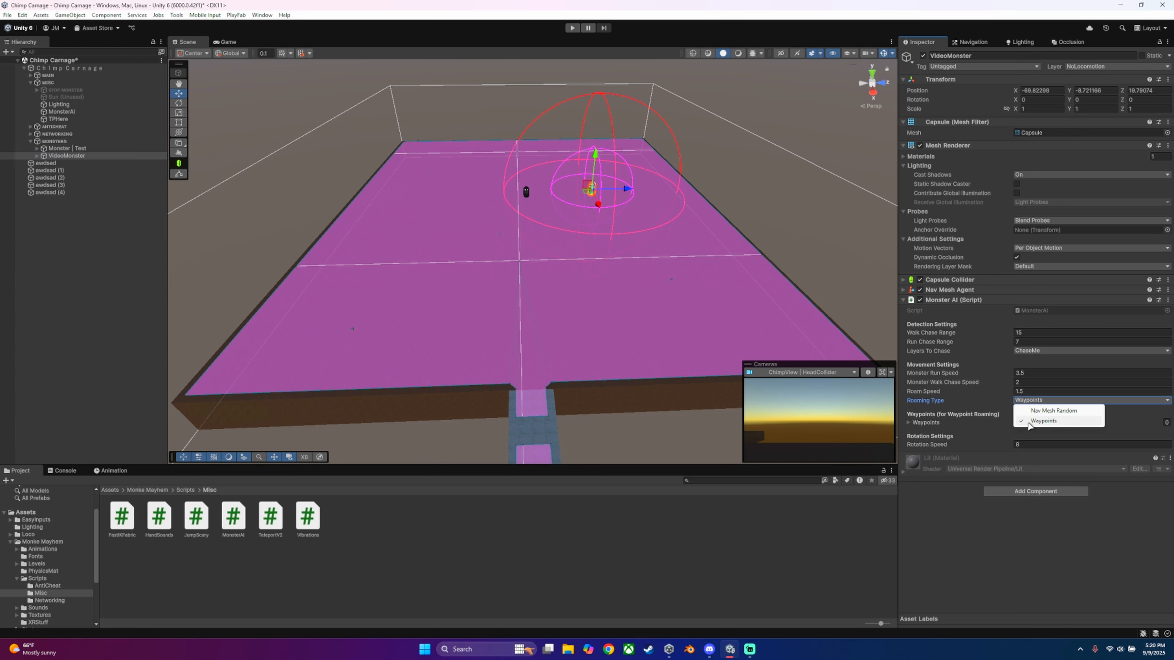
left_click(1038, 422)
left_click(910, 422)
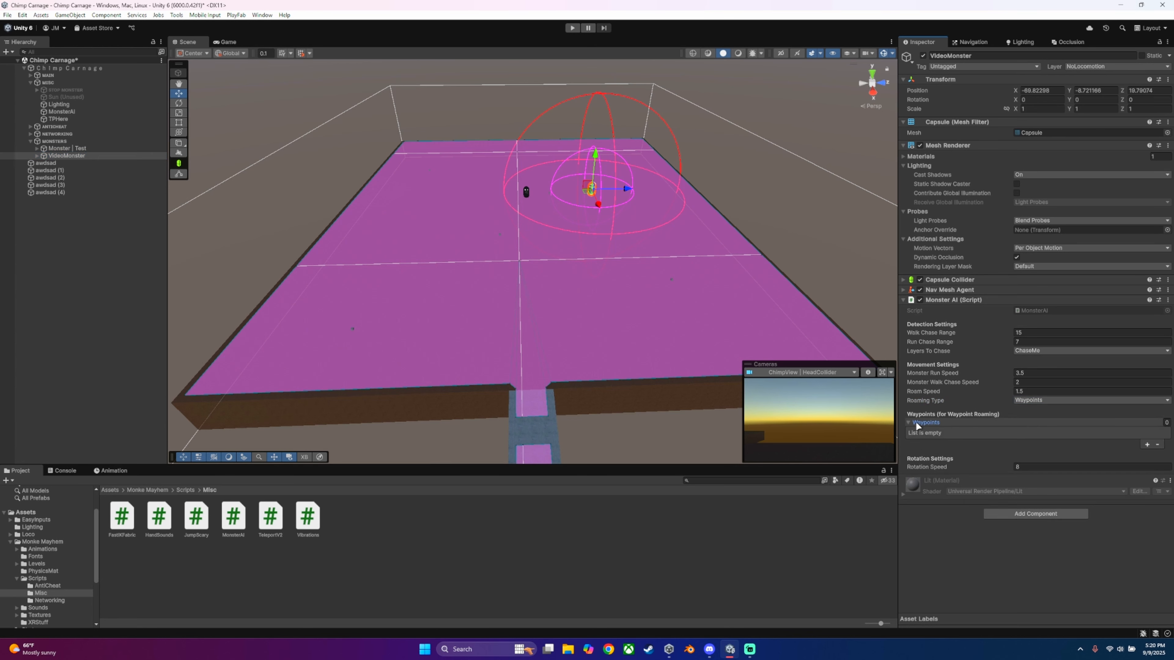
left_click(1146, 444)
left_click(1147, 445)
left_click(1146, 455)
left_click(1146, 465)
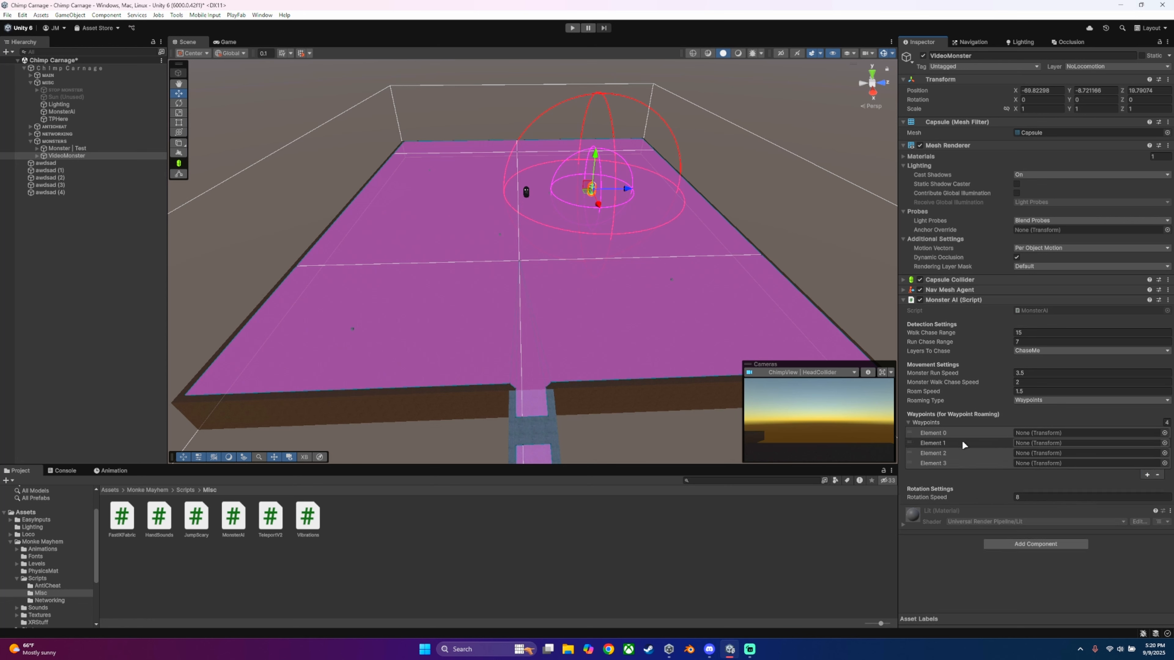
left_click(1148, 475)
left_click_drag(47, 163, 1043, 435)
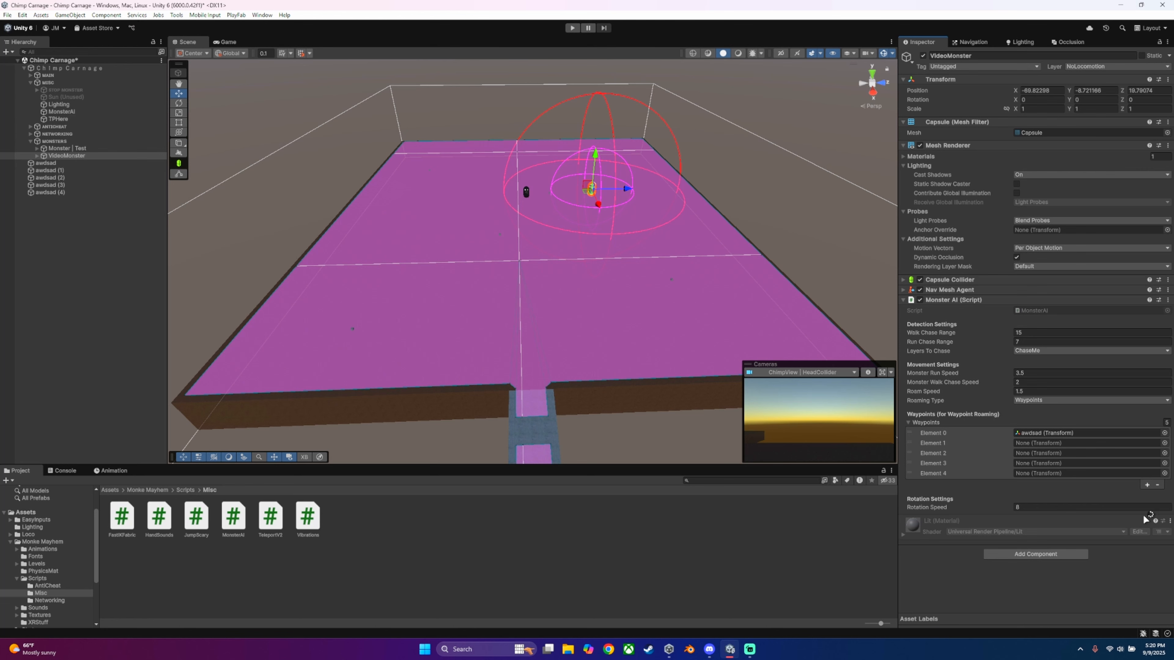
Step: Remove all five entries from VideoMonster's Waypoints list and collapse the list
left_click(1157, 484)
left_click(1158, 475)
left_click(1158, 464)
left_click(1158, 454)
left_click(1158, 443)
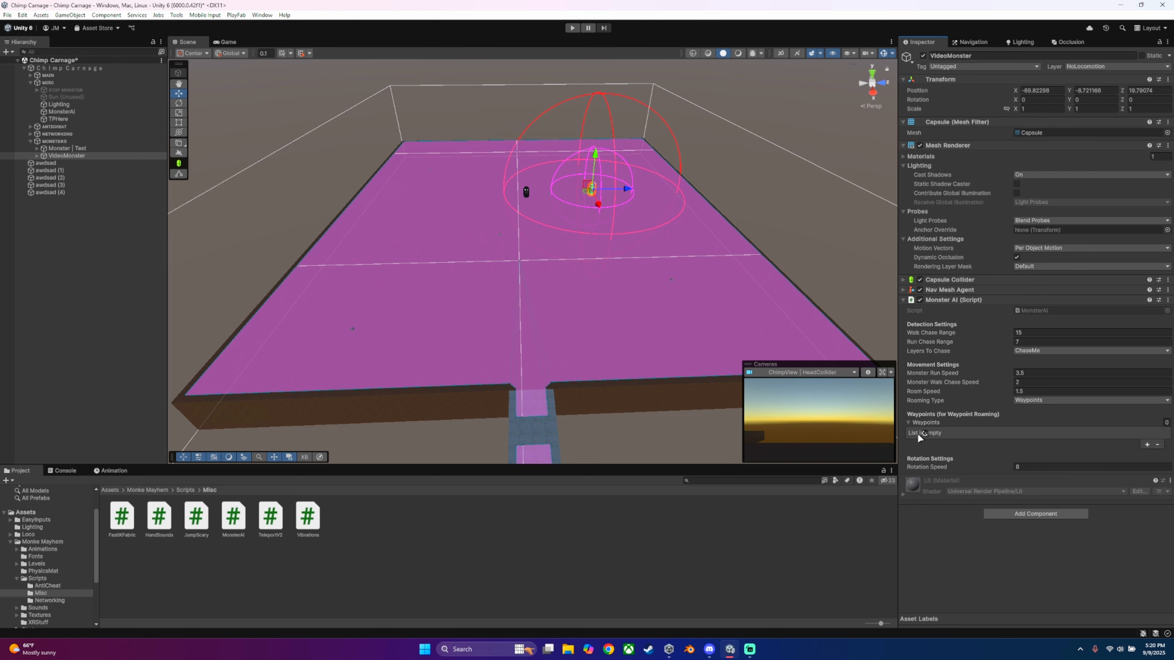
left_click(926, 422)
Step: Delete the awdsad cube and its four duplicates from the scene
left_click(50, 192)
left_click(45, 163, "shift")
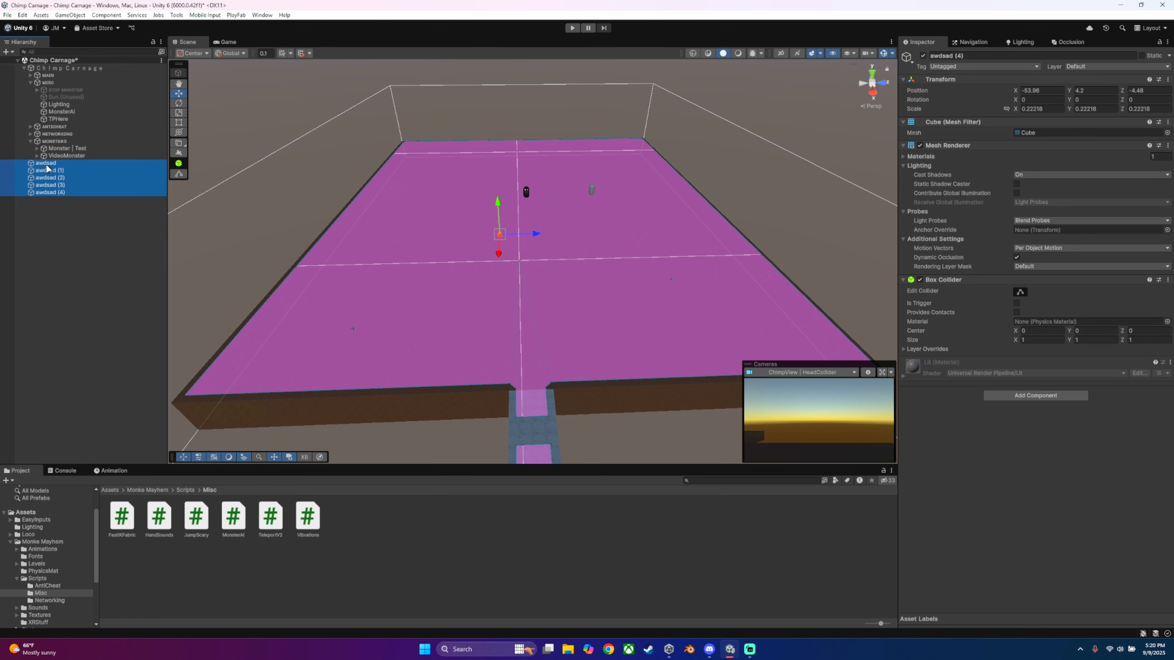
left_click(312, 261)
key("Delete")
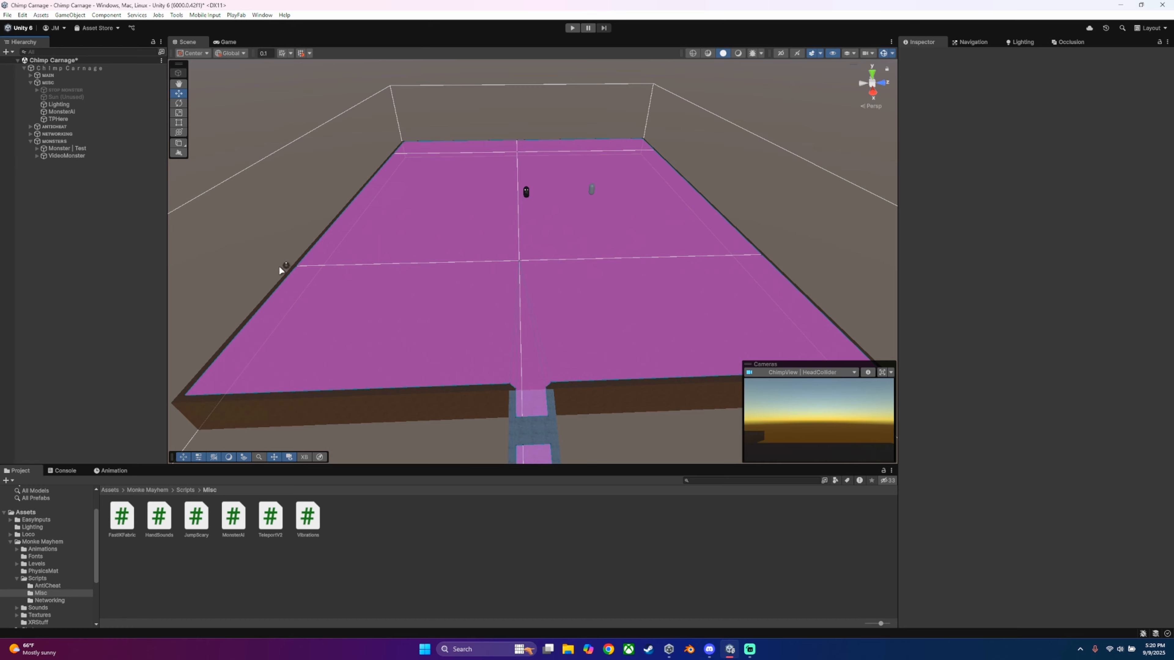
Step: Set VideoMonster's Roaming Type to Nav Mesh Random
left_click(64, 156)
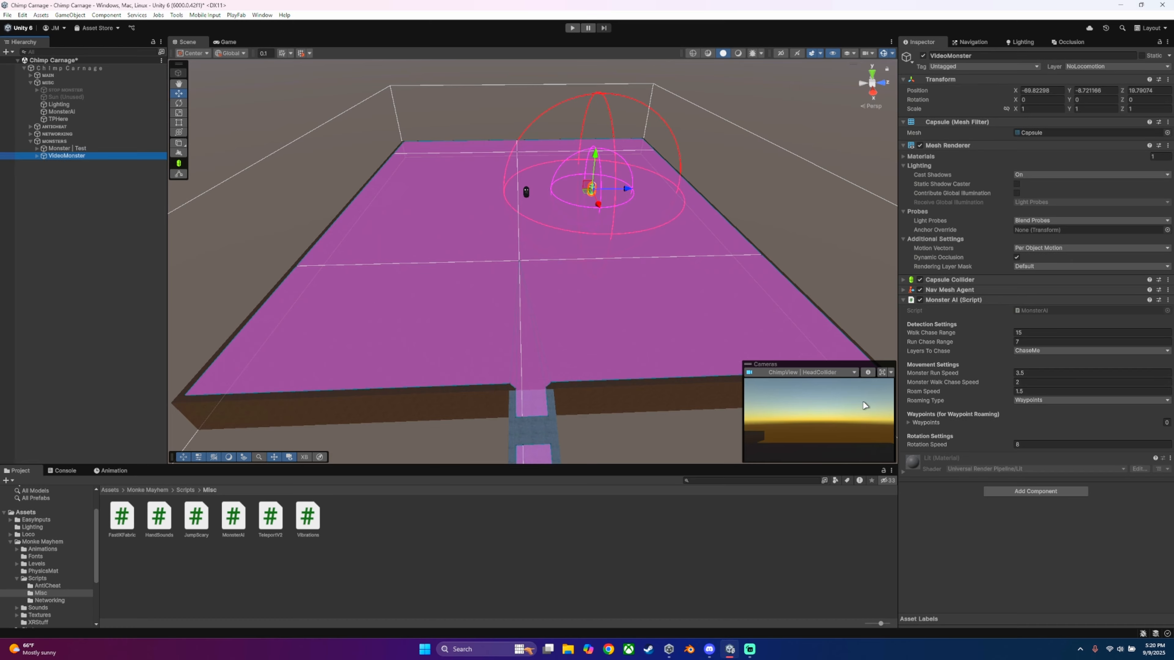
left_click(1047, 400)
left_click(1060, 418)
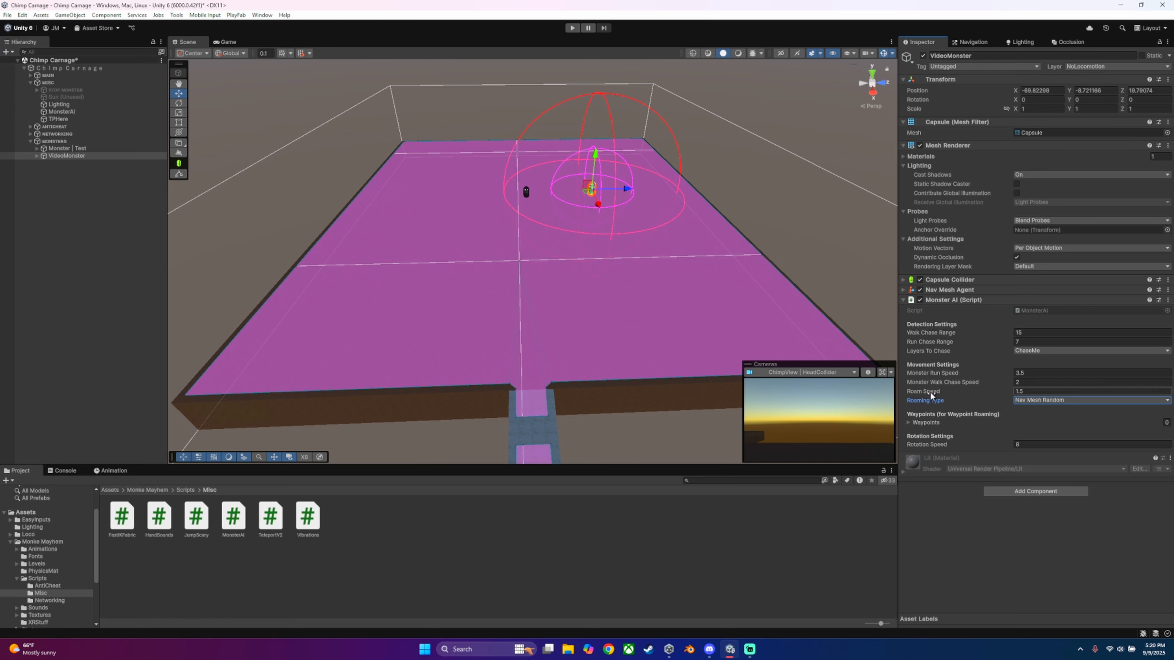
Step: Examine the pink nav mesh area covering the two platforms and the bridge between them
left_click(545, 99)
left_click_drag(545, 99, 506, 113, "alt")
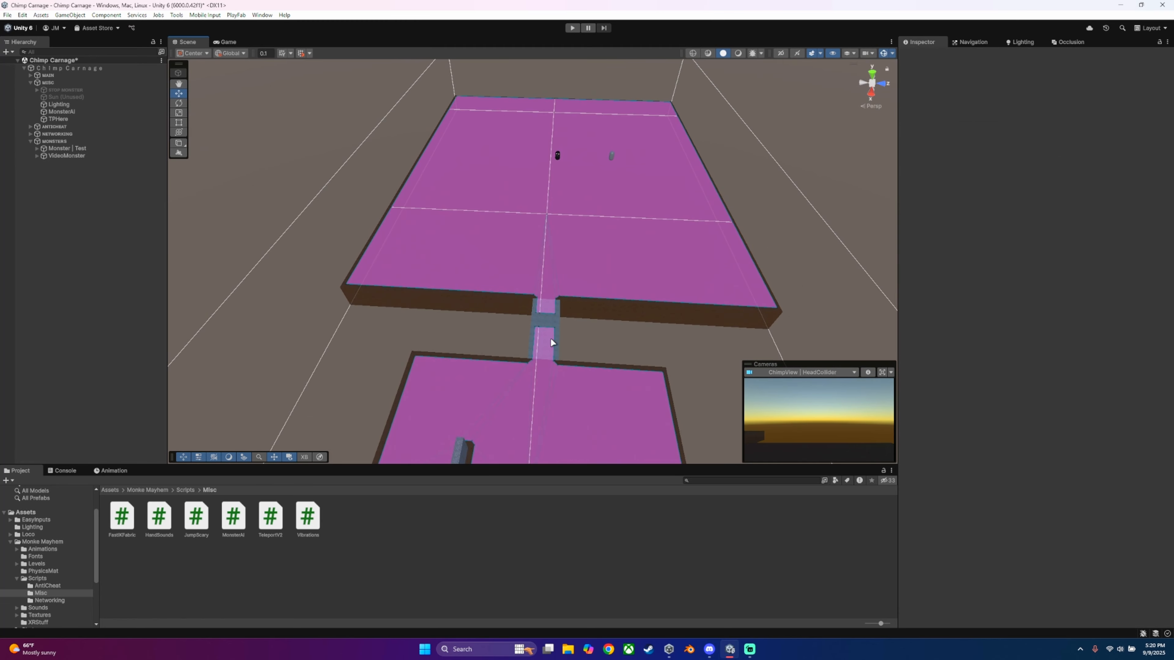
right_click_drag(551, 339, 418, 230)
right_click_drag(479, 288, 539, 190)
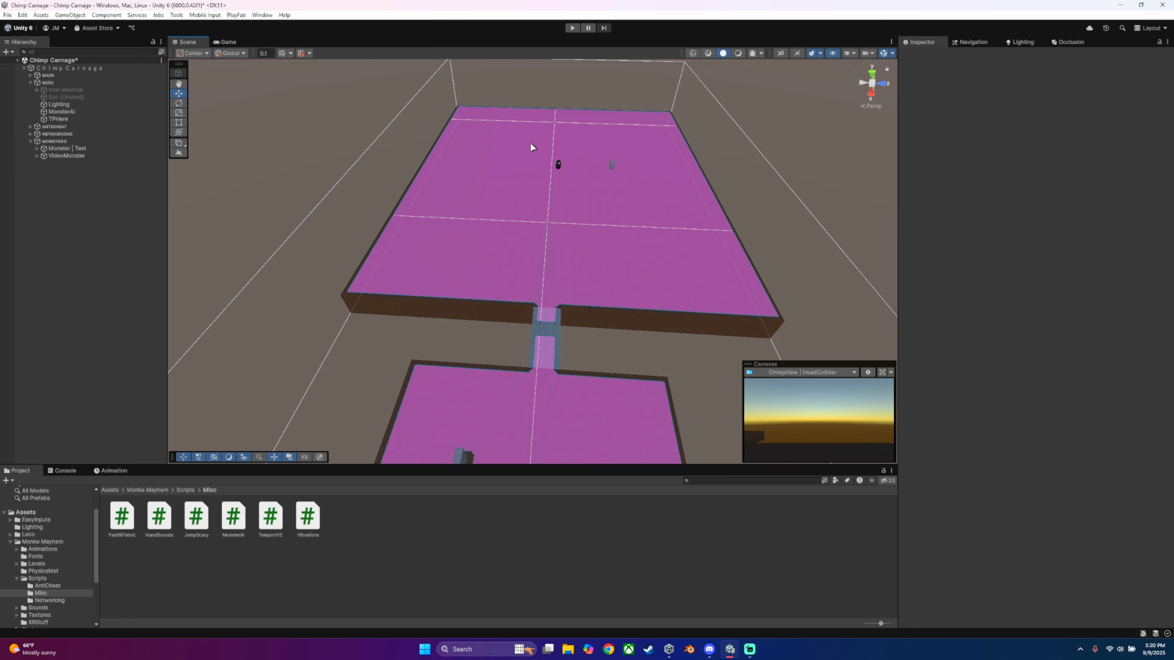
right_click_drag(554, 238, 566, 251)
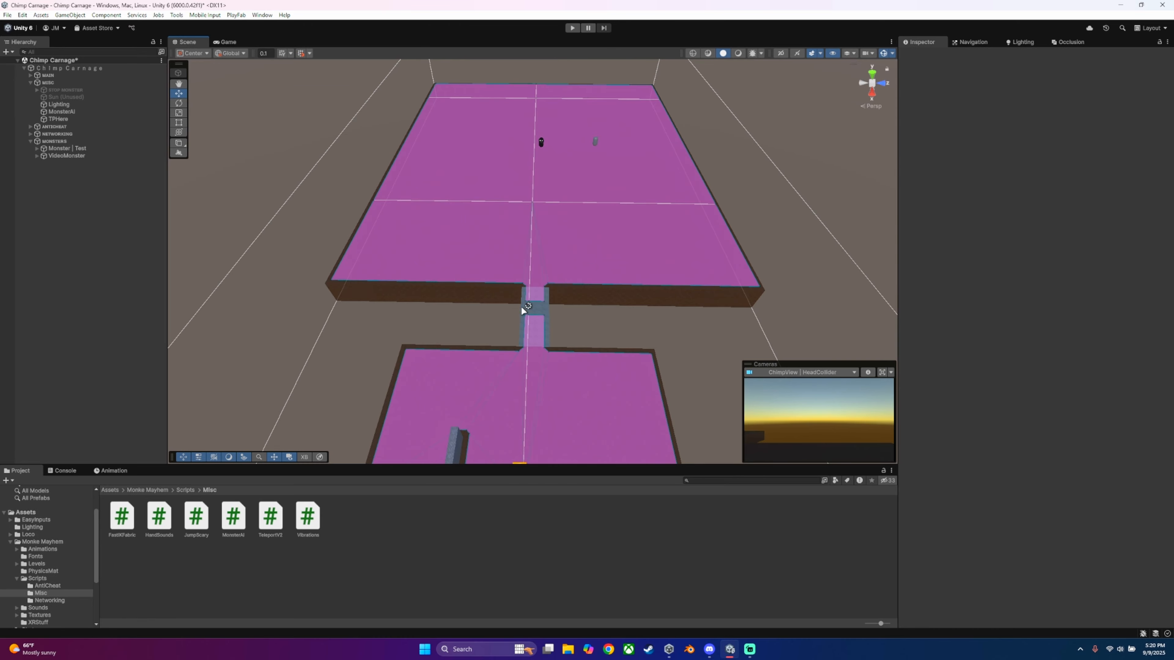
right_click_drag(542, 265, 469, 92)
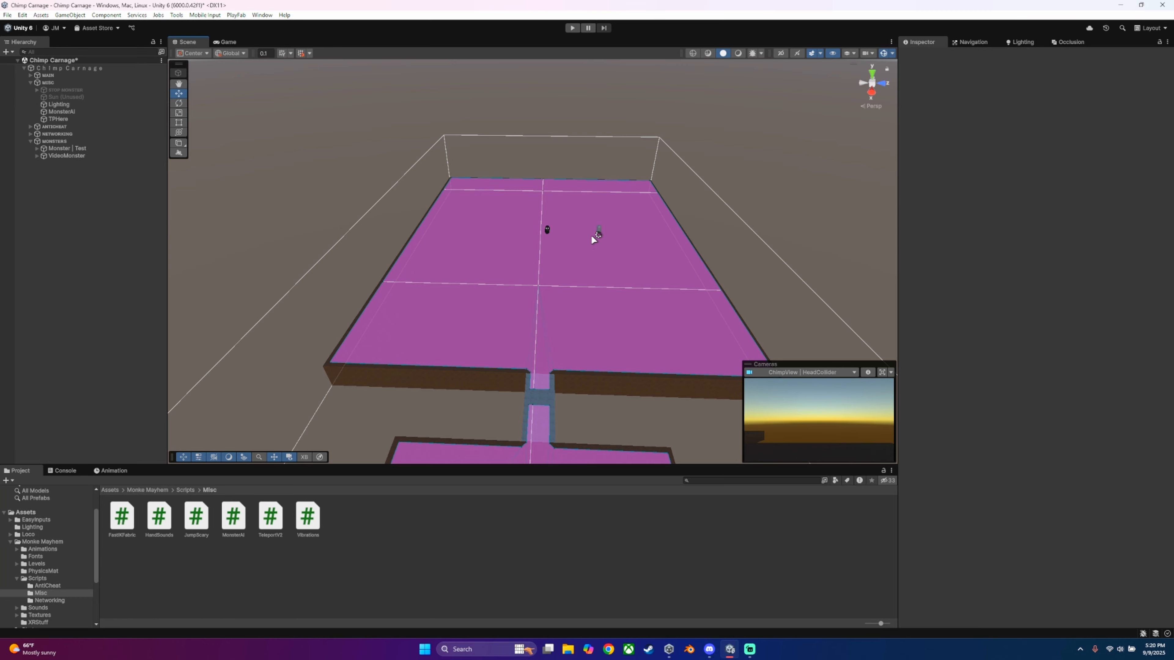
Step: Set VideoMonster's Rotation Speed to 15 in its Monster AI settings
left_click(80, 155)
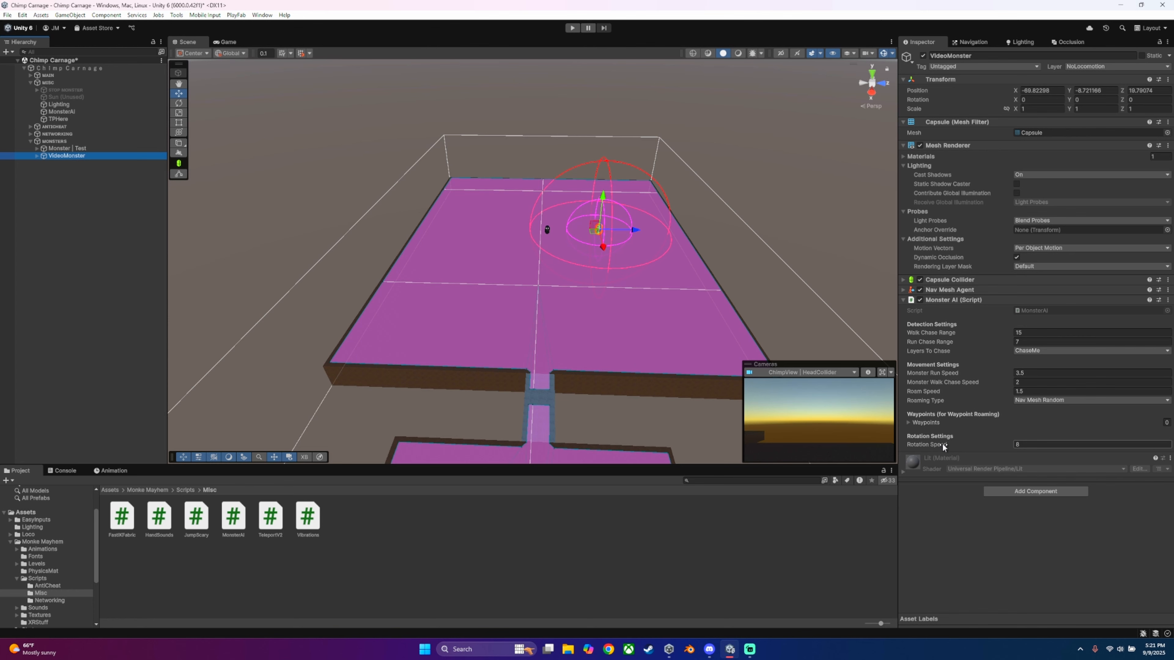
left_click(178, 104)
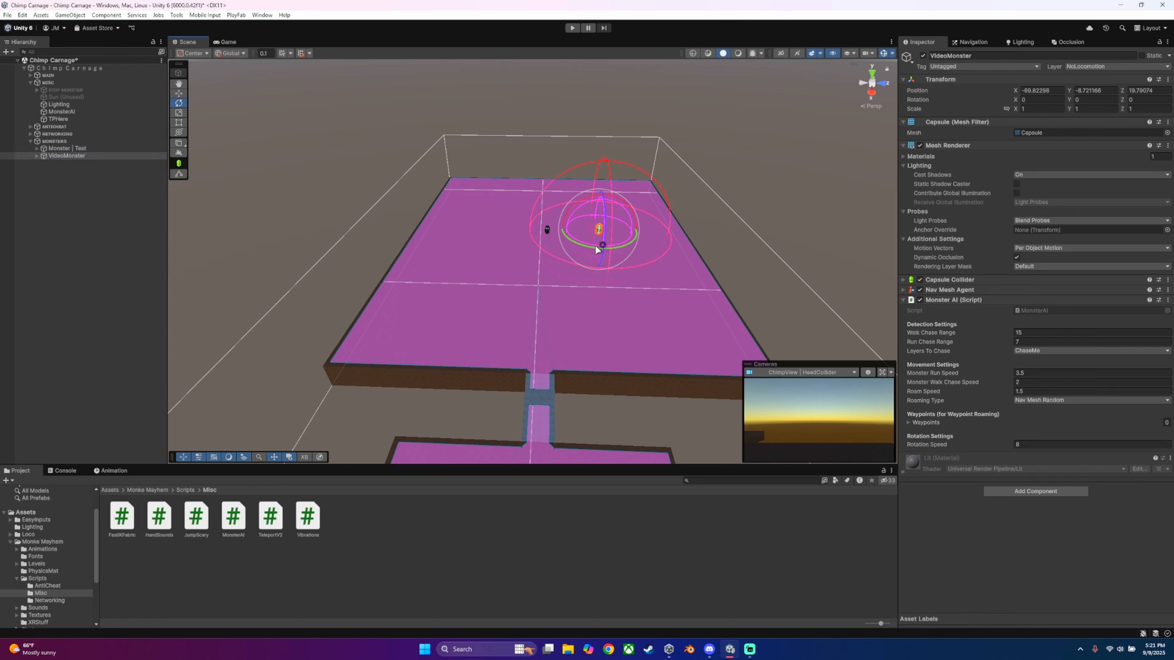
left_click_drag(589, 244, 573, 262)
left_click(177, 92)
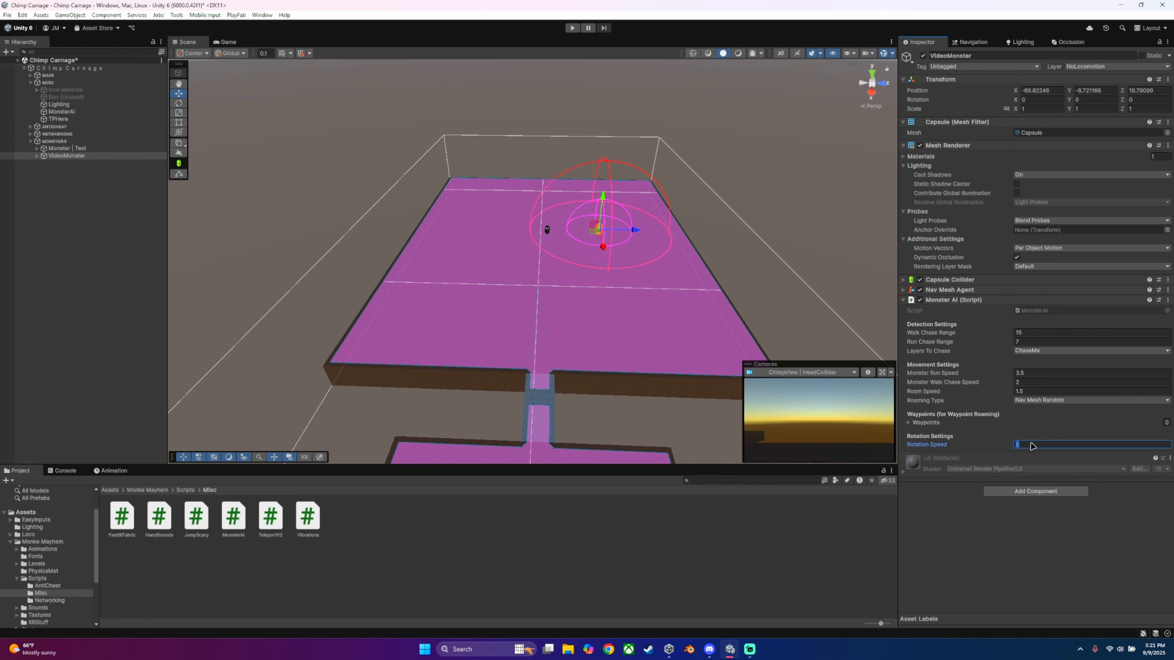
type("15")
left_click(1022, 561)
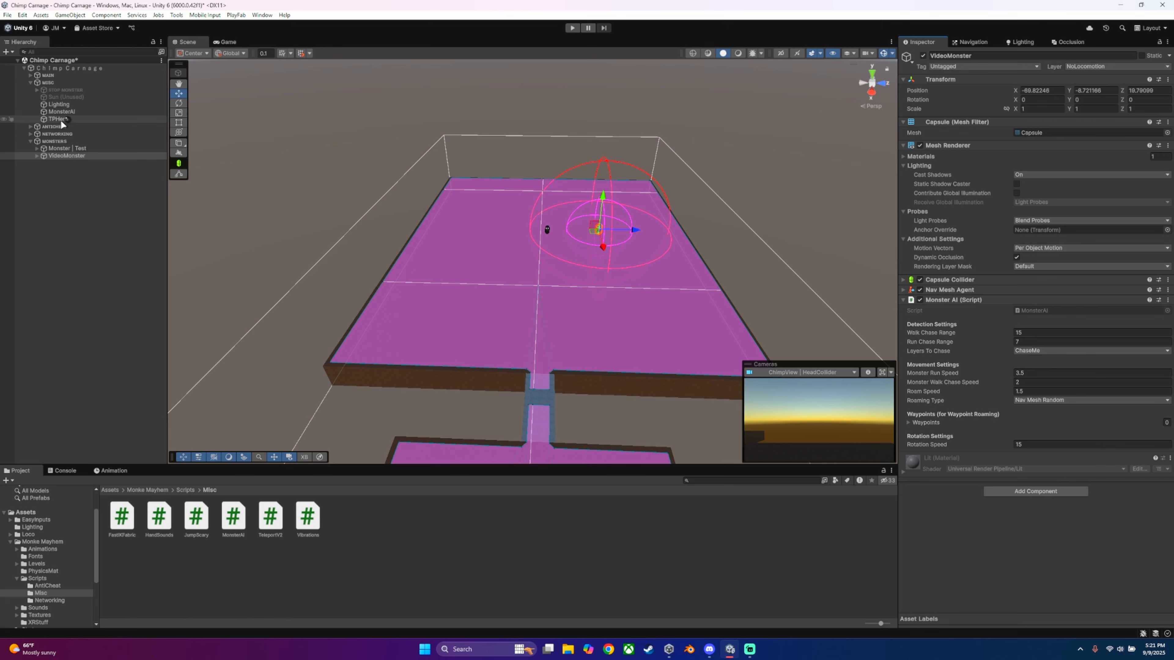
Step: Create a NavMesh Surface object at the scene's root level
left_click(84, 192)
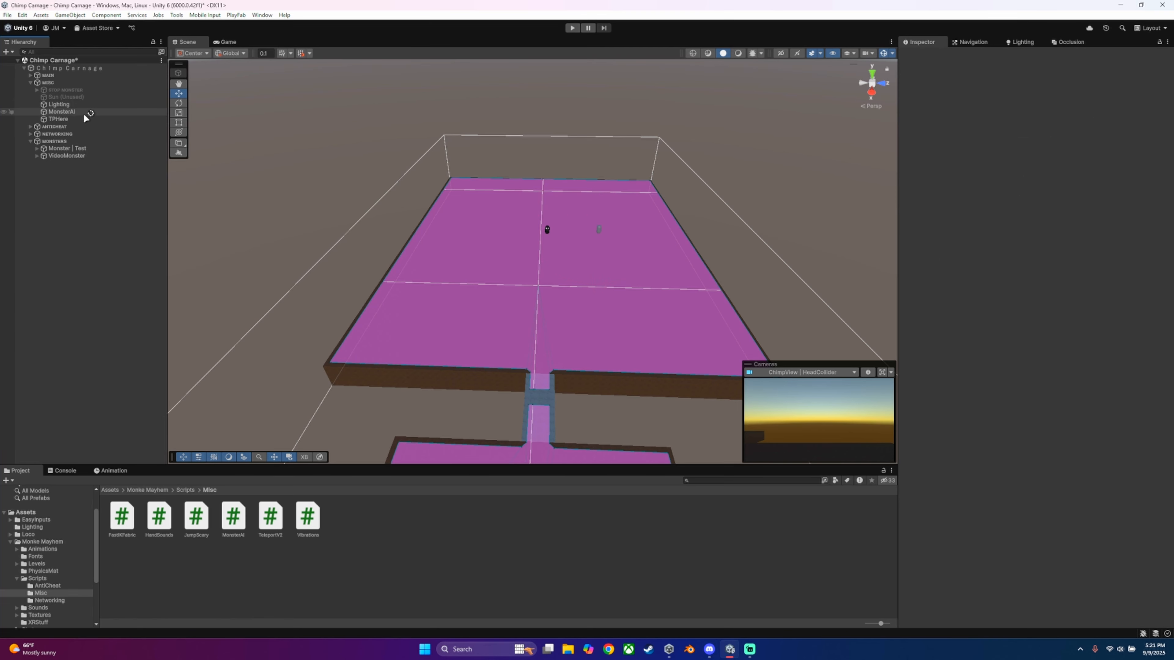
left_click(72, 111)
left_click(86, 215)
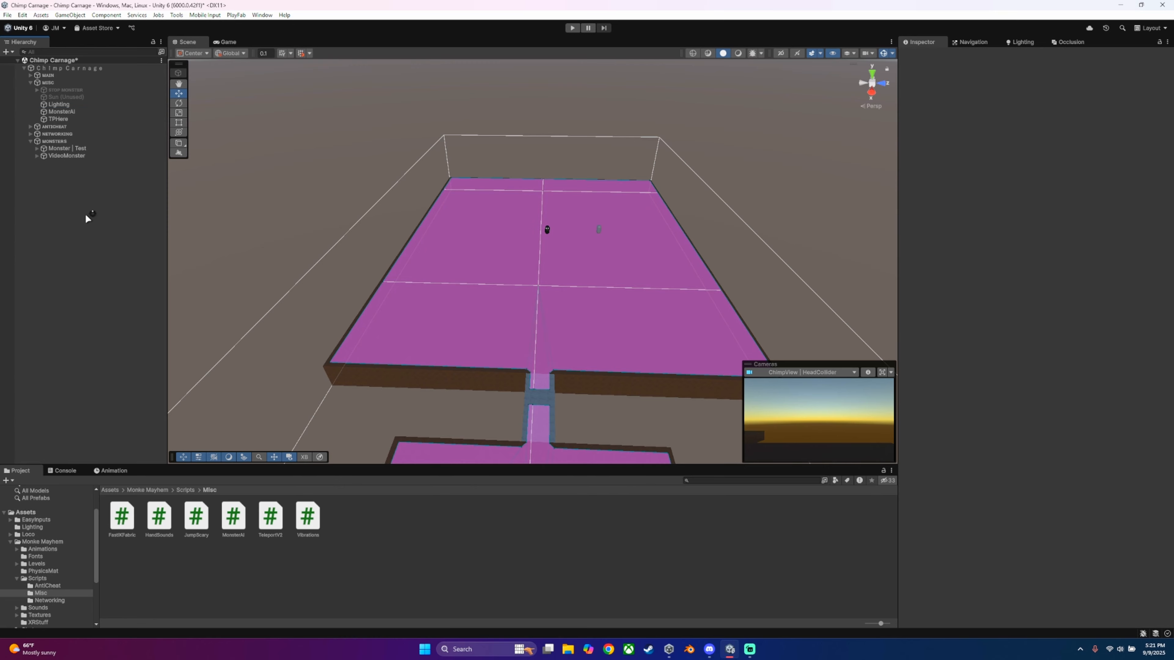
right_click(85, 214)
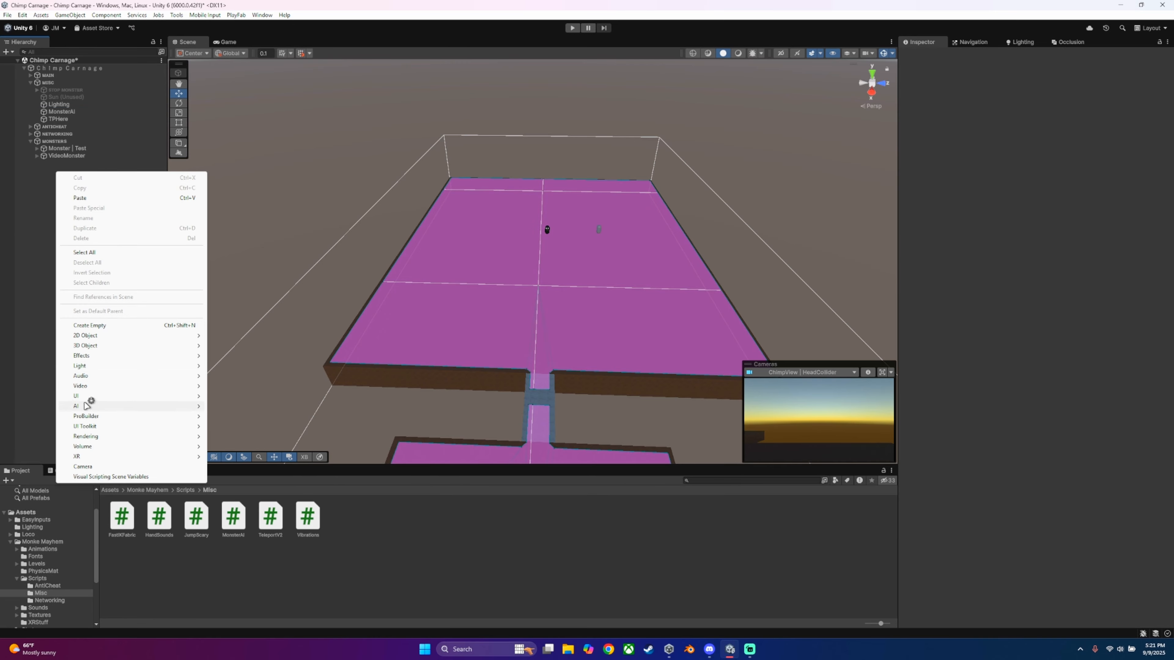
mouse_move(157, 406)
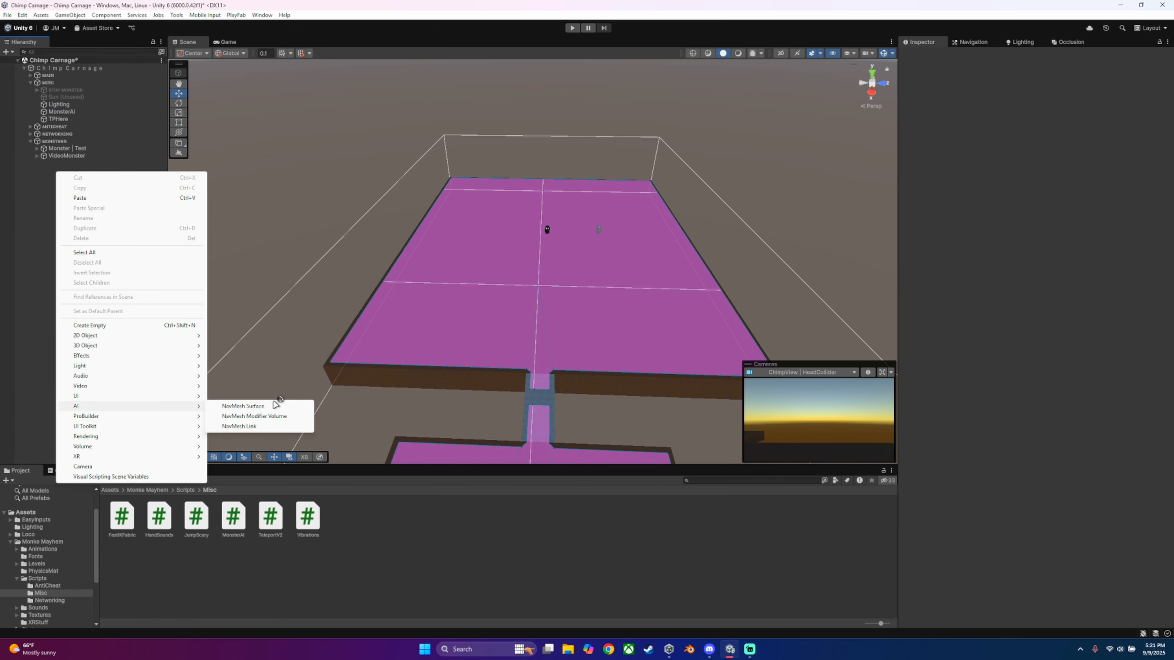
left_click(254, 407)
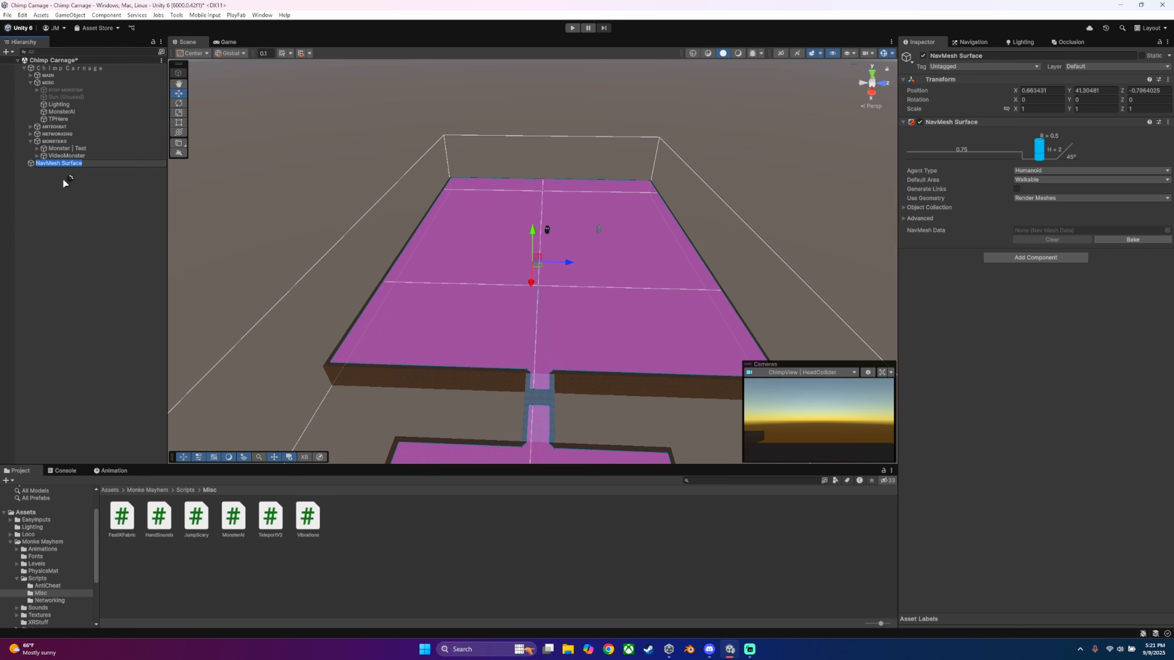
Step: Delete the newly created NavMesh Surface object from the hierarchy
left_click(79, 163)
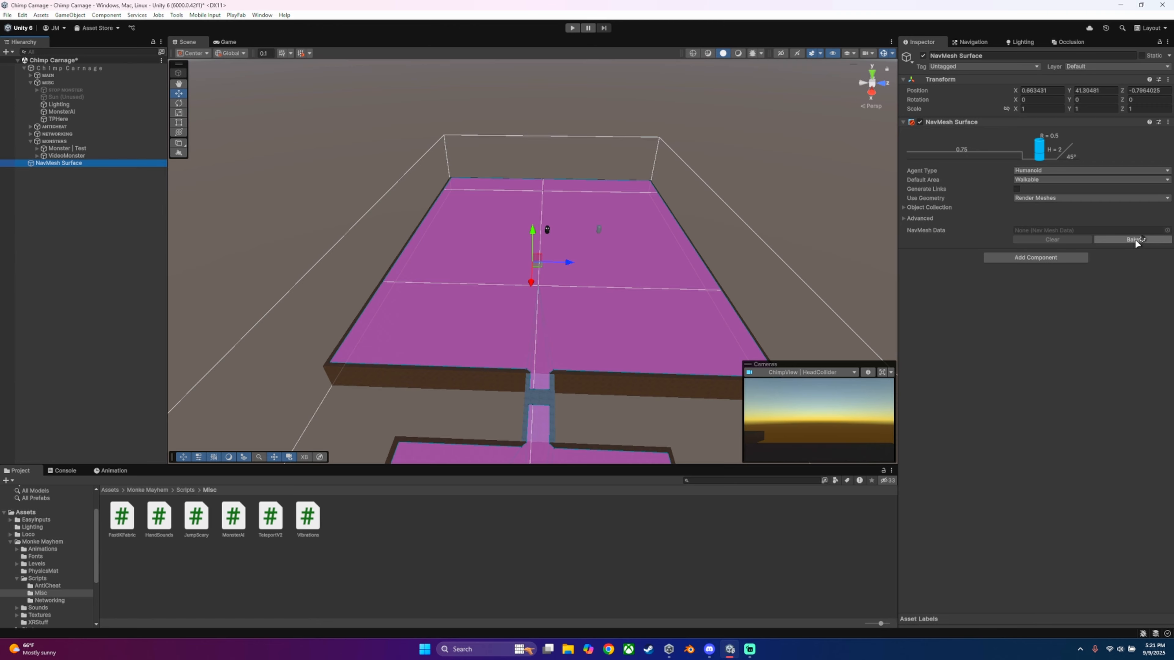
right_click(82, 166)
left_click(139, 232)
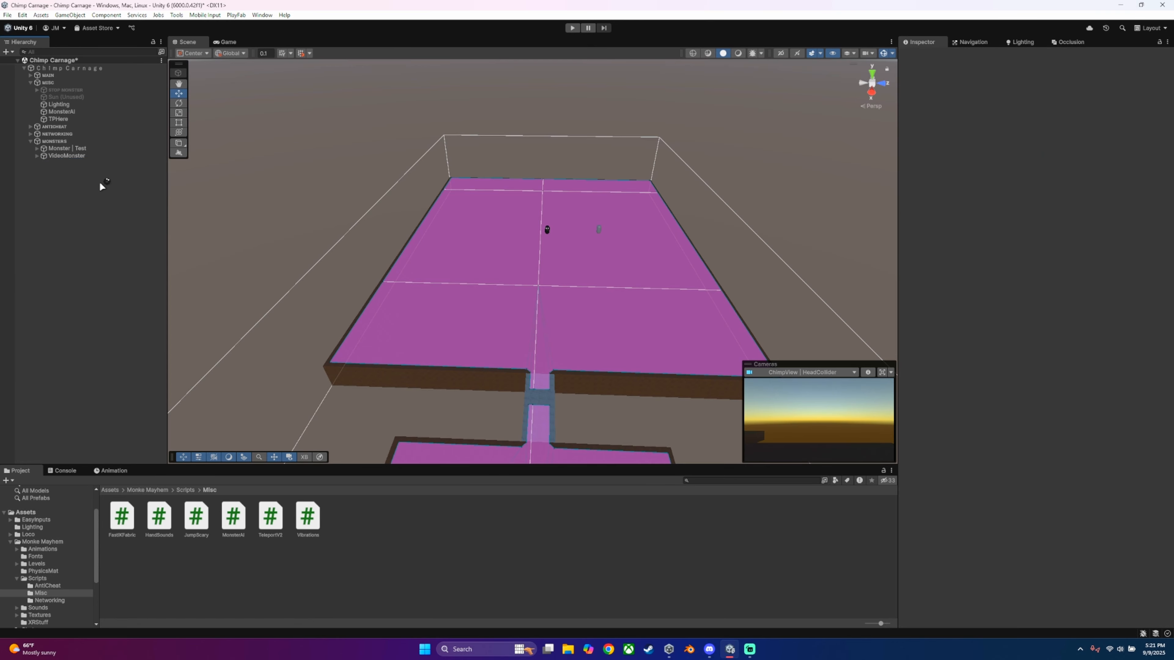
Step: Examine the MonsterRoam entry among the navigation areas while MonsterAI is selected
left_click(69, 112)
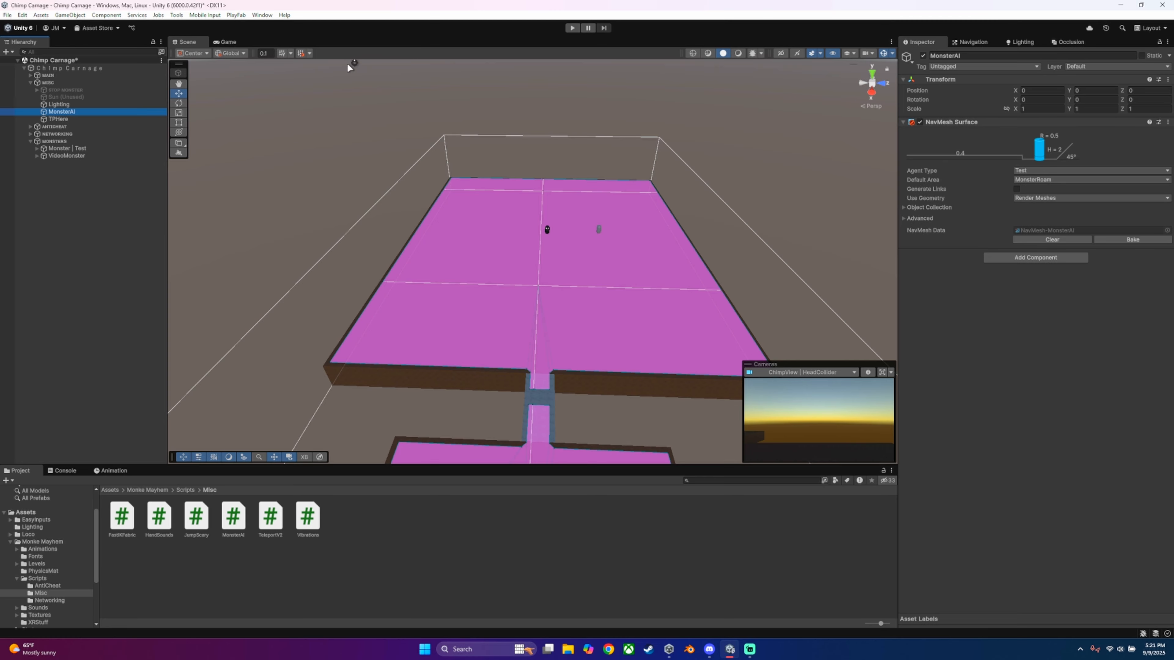
left_click(265, 17)
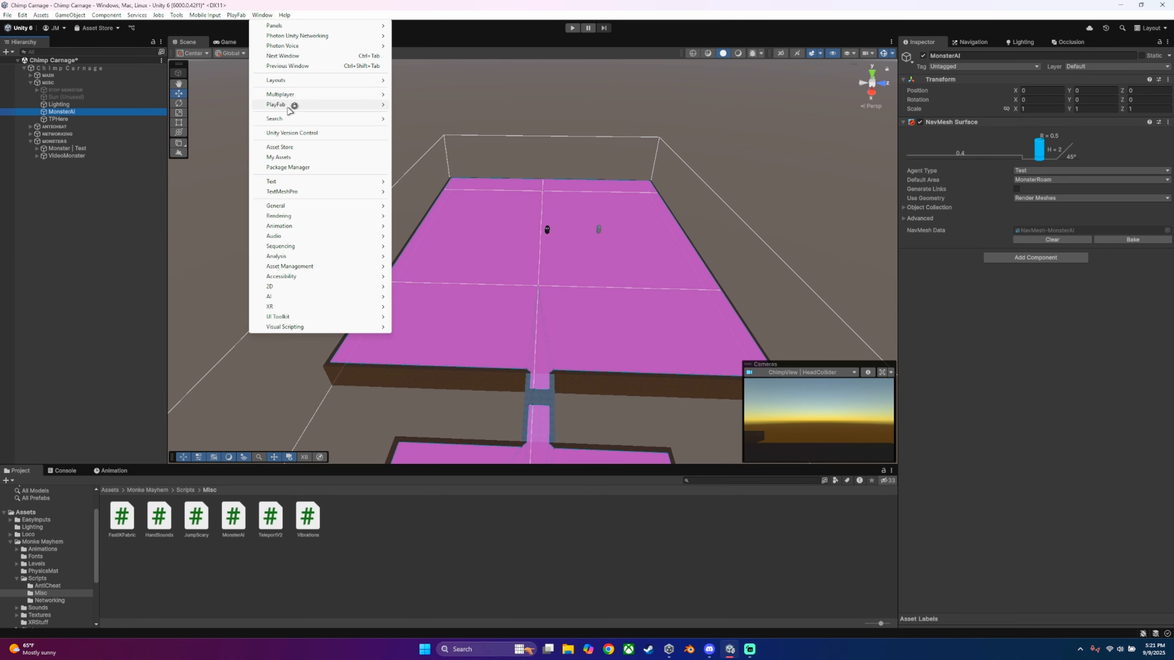
mouse_move(360, 298)
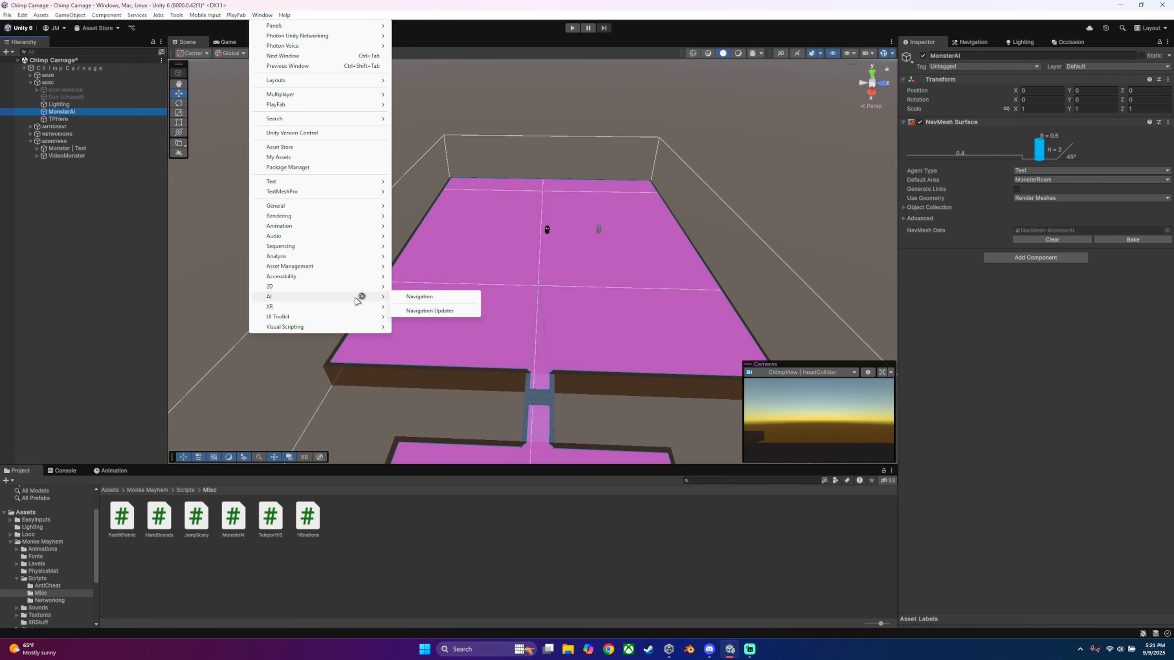
left_click(961, 43)
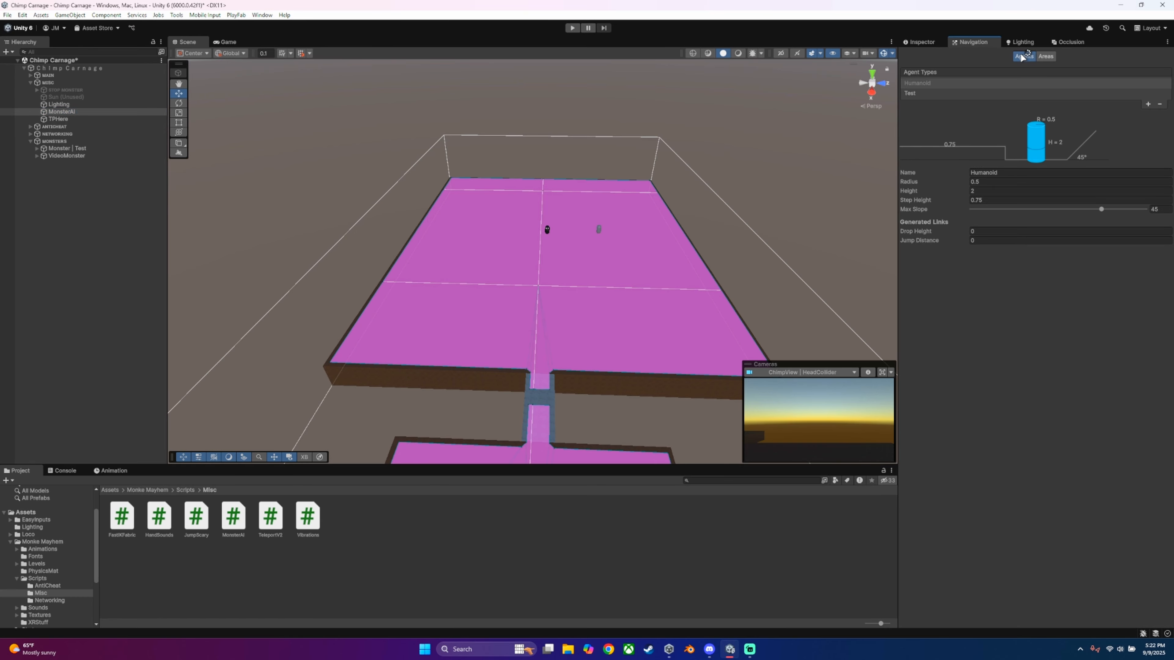
left_click(1046, 56)
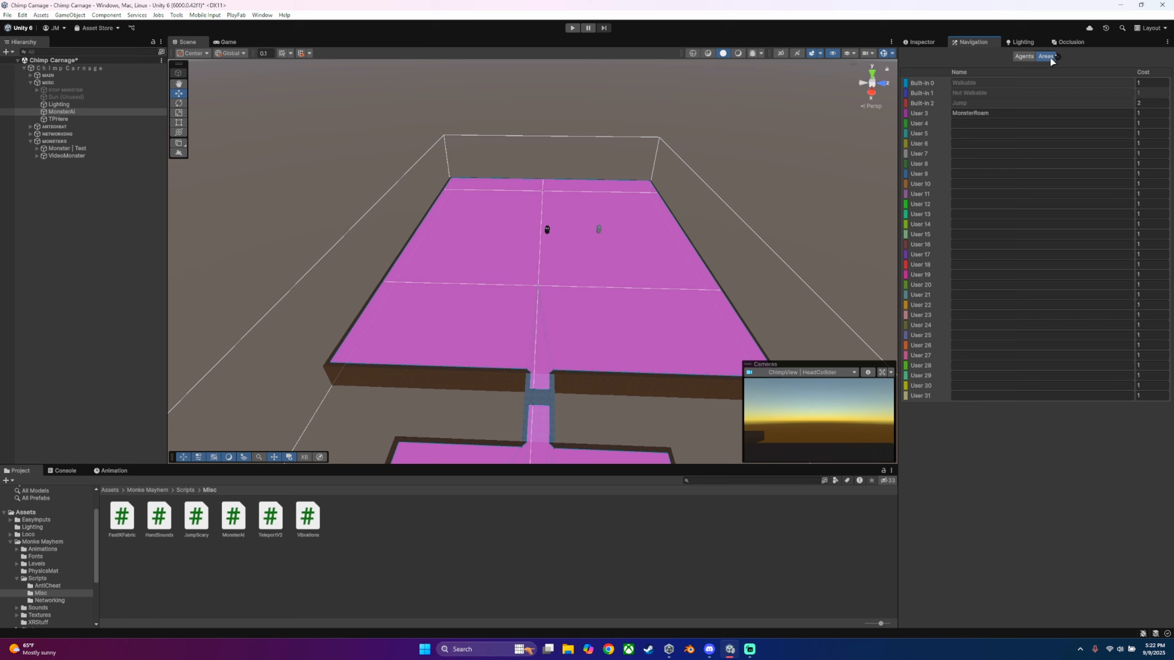
left_click(994, 115)
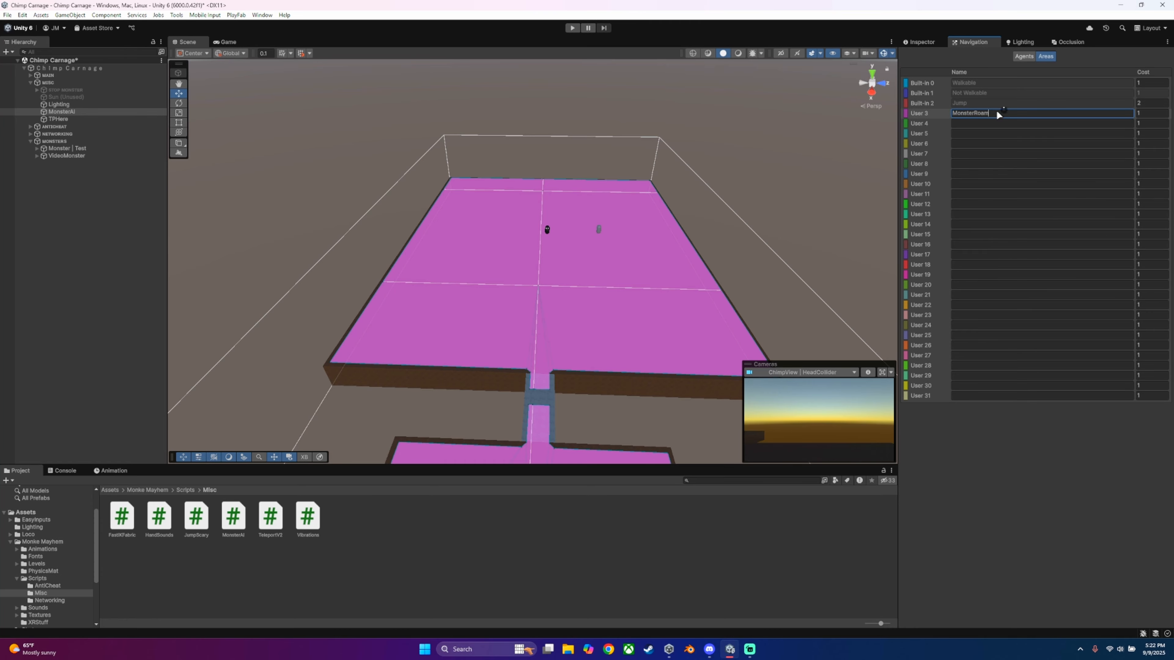
Step: Look through the layers available to MonsterAI, including MonsterRoam
left_click(920, 42)
left_click(1099, 67)
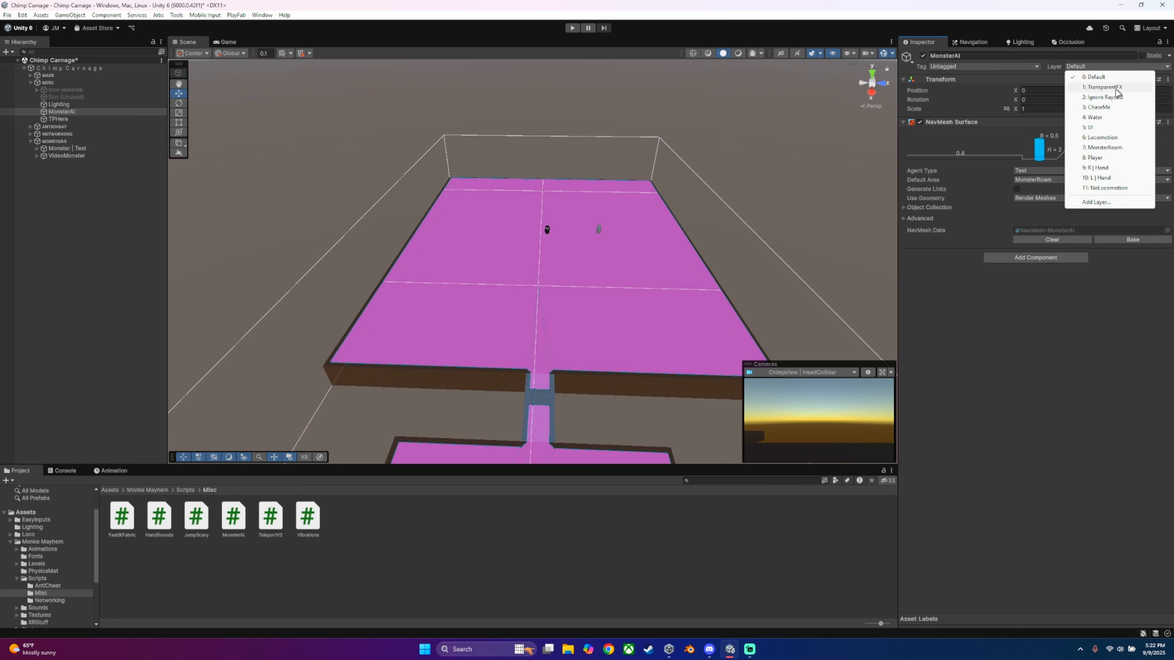
left_click(1112, 148)
Step: Compare the navigation settings of the Humanoid and Test agent types
left_click(970, 42)
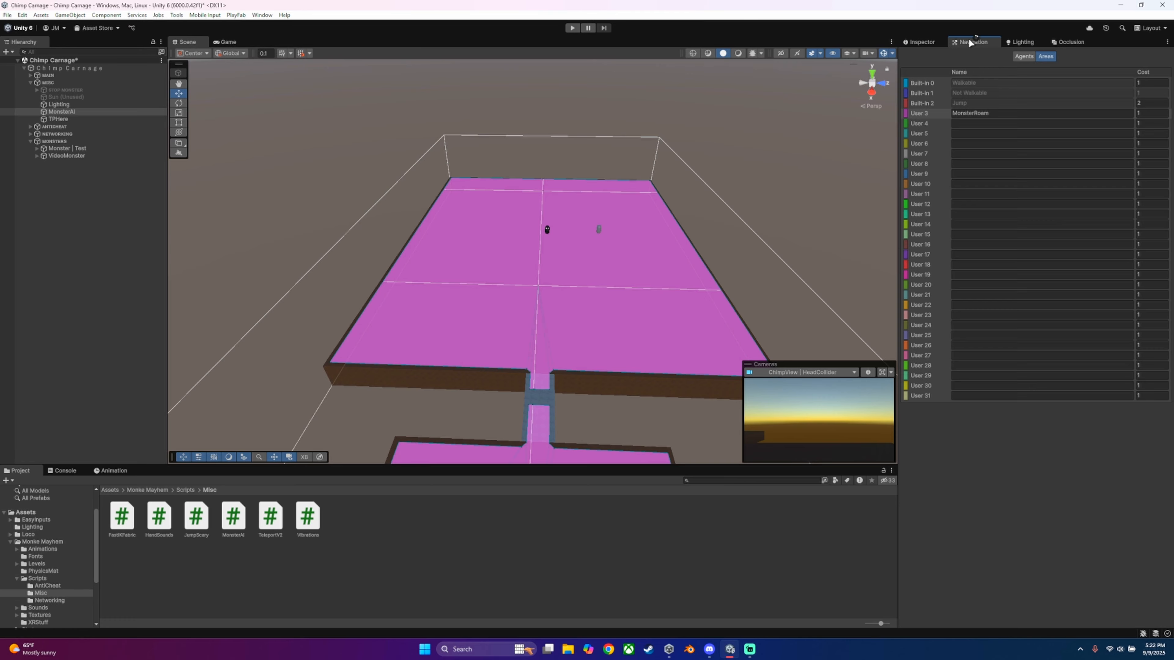
left_click(1019, 56)
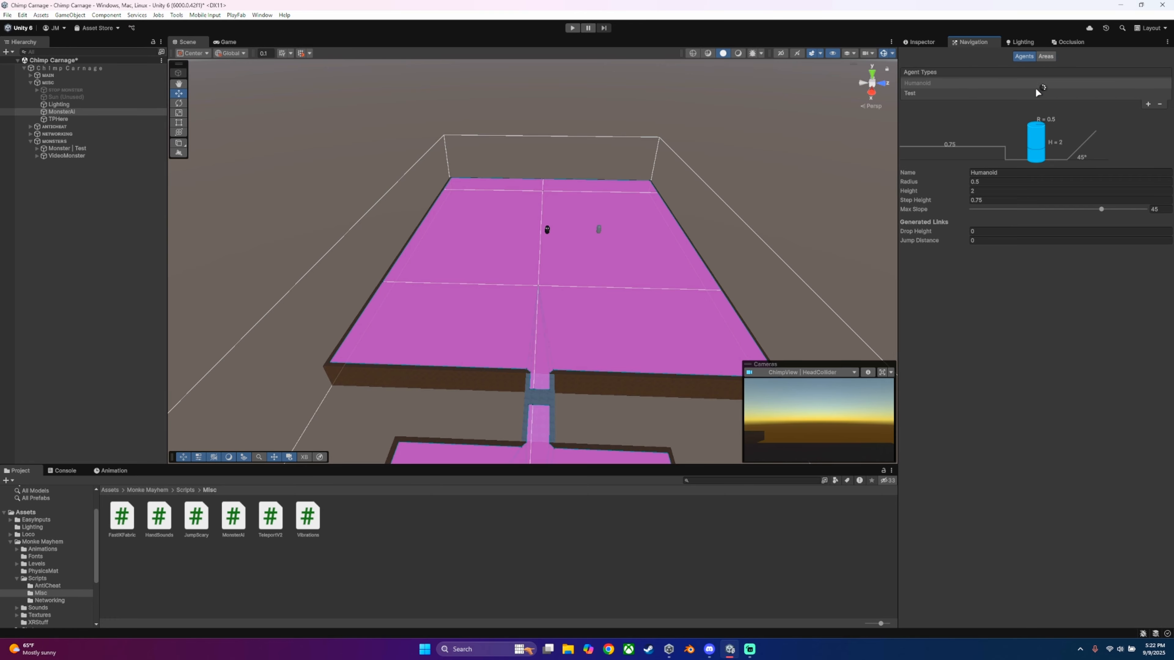
left_click(914, 95)
left_click(913, 84)
left_click(914, 94)
left_click(914, 85)
left_click(915, 95)
left_click(920, 85)
left_click(922, 94)
Step: Try adding two new navigation agent types, remove both, and select the Humanoid agent
left_click(1148, 104)
left_click(1147, 114)
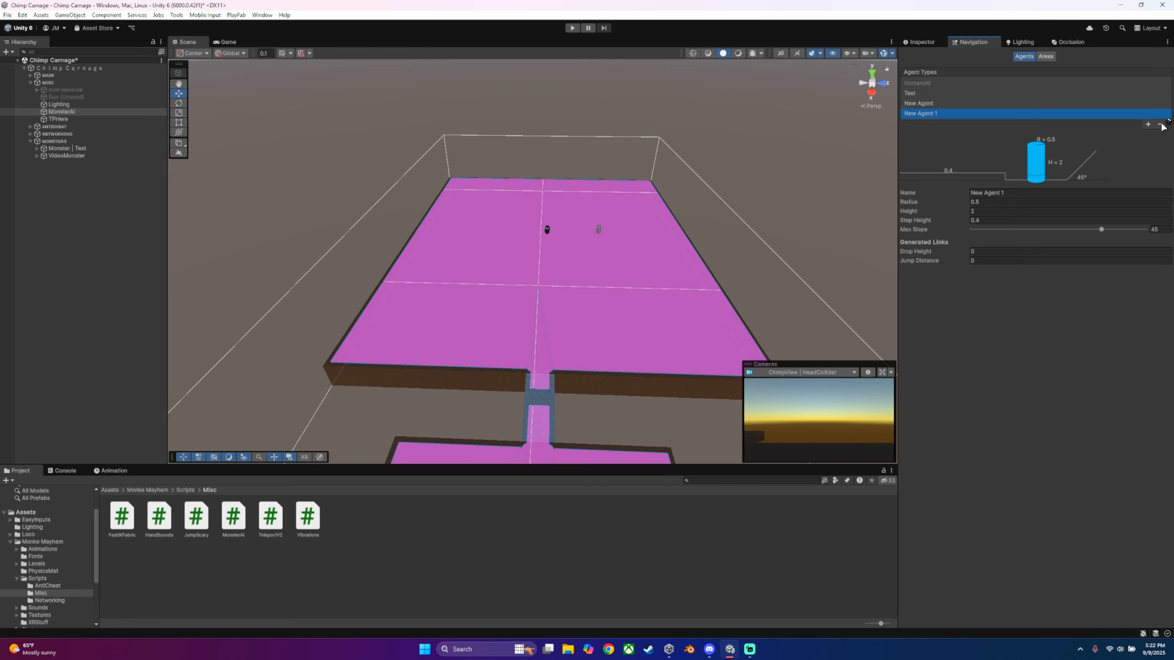
left_click(1159, 124)
left_click(1159, 114)
left_click(919, 83)
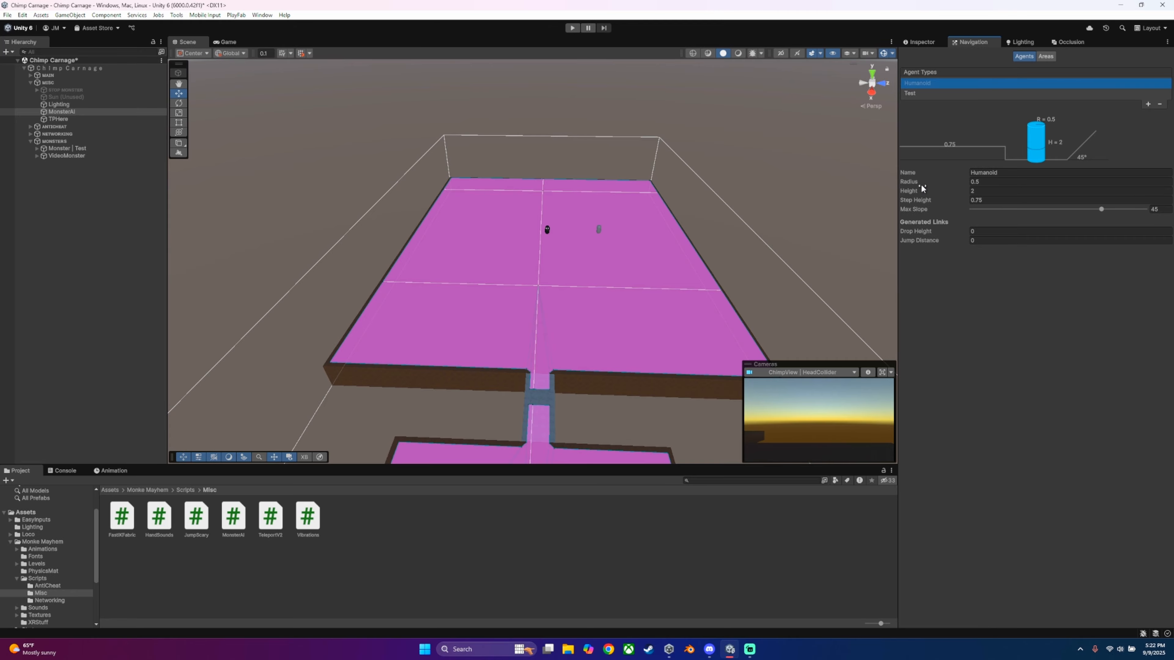
Step: Save the Chimp Carnage scene
key("w")
right_click_drag(795, 192, 802, 127)
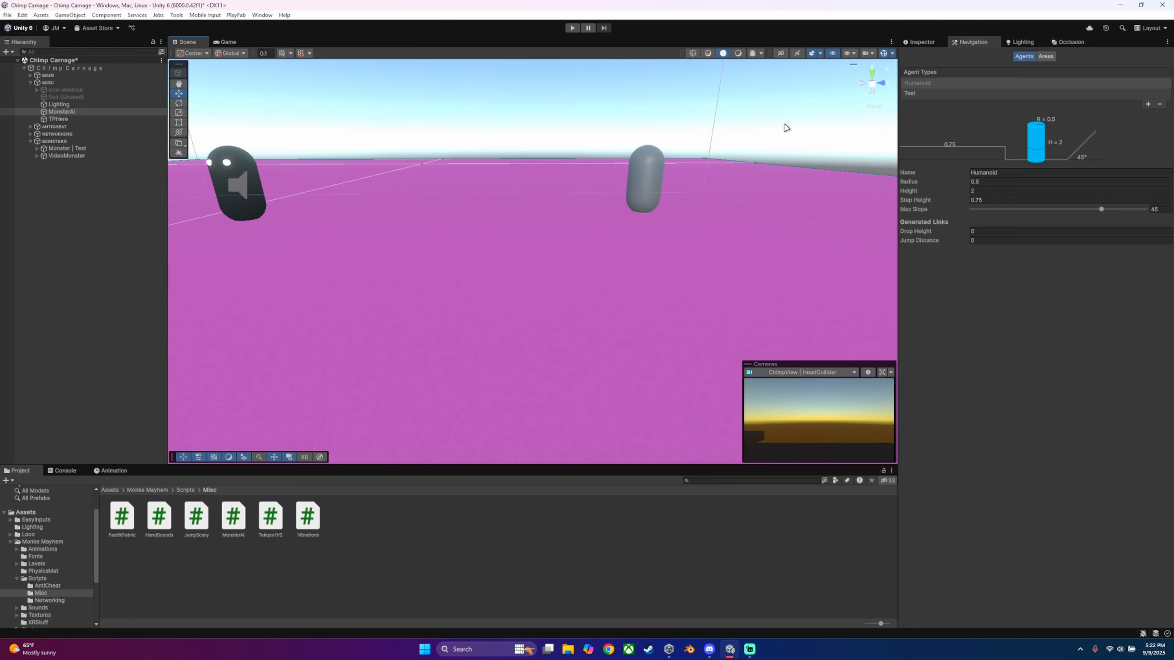
right_click_drag(476, 176, 508, 196)
key("s")
left_click(8, 15)
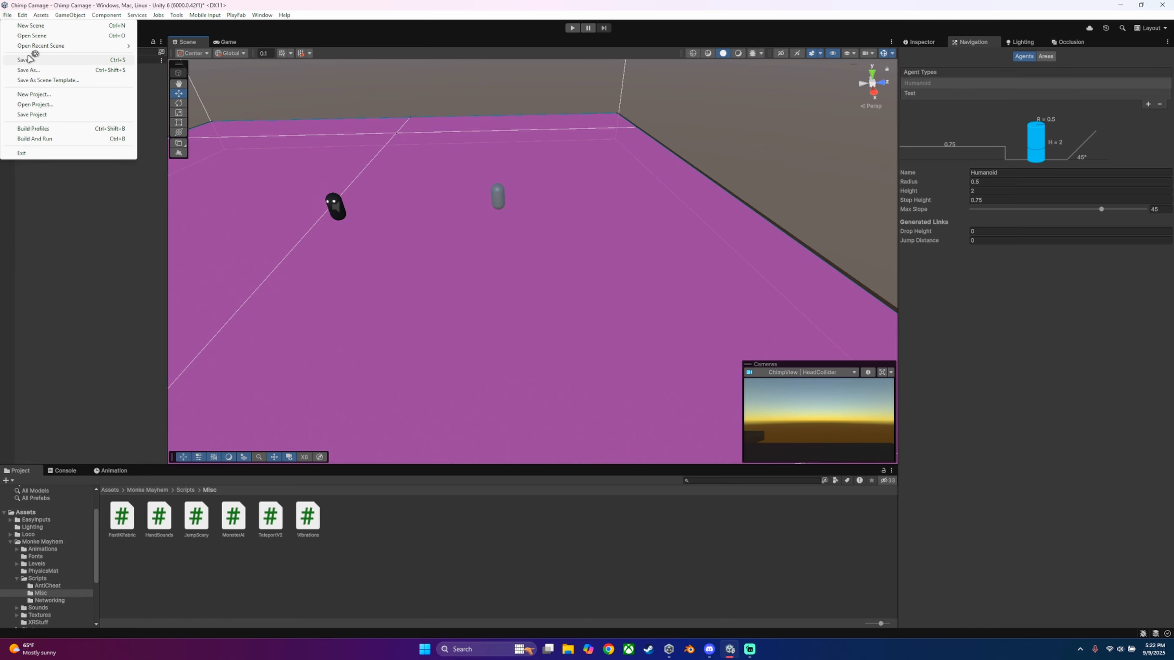
left_click(28, 59)
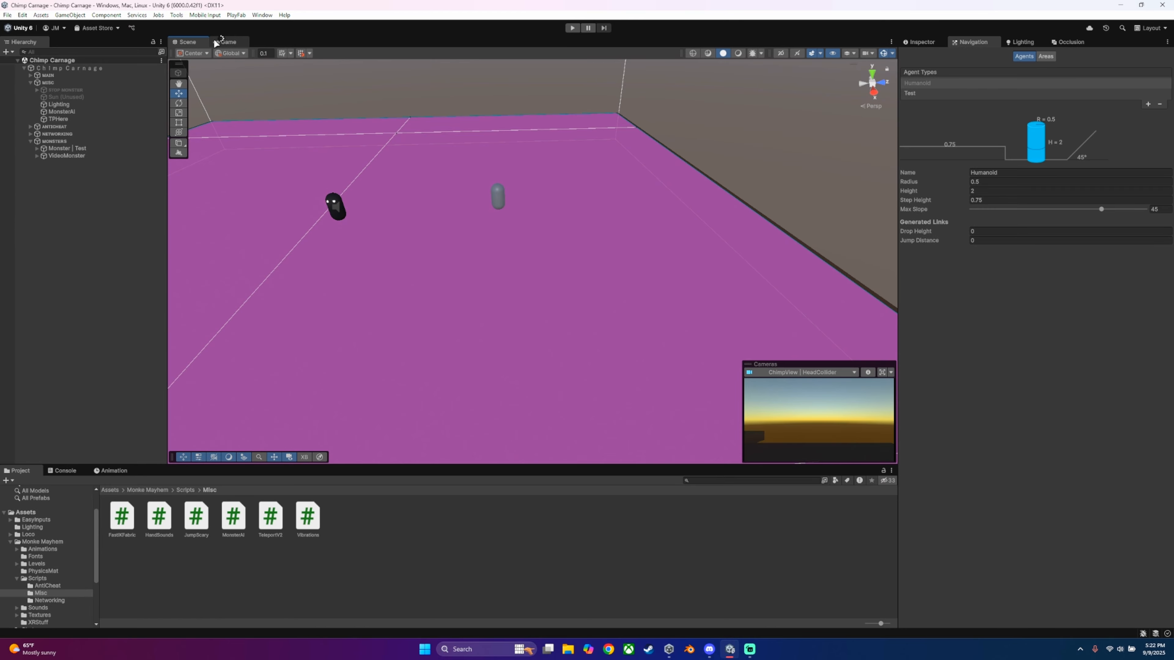
Step: Select MonsterAI and review the navigation areas and agent types once more
left_click(83, 156)
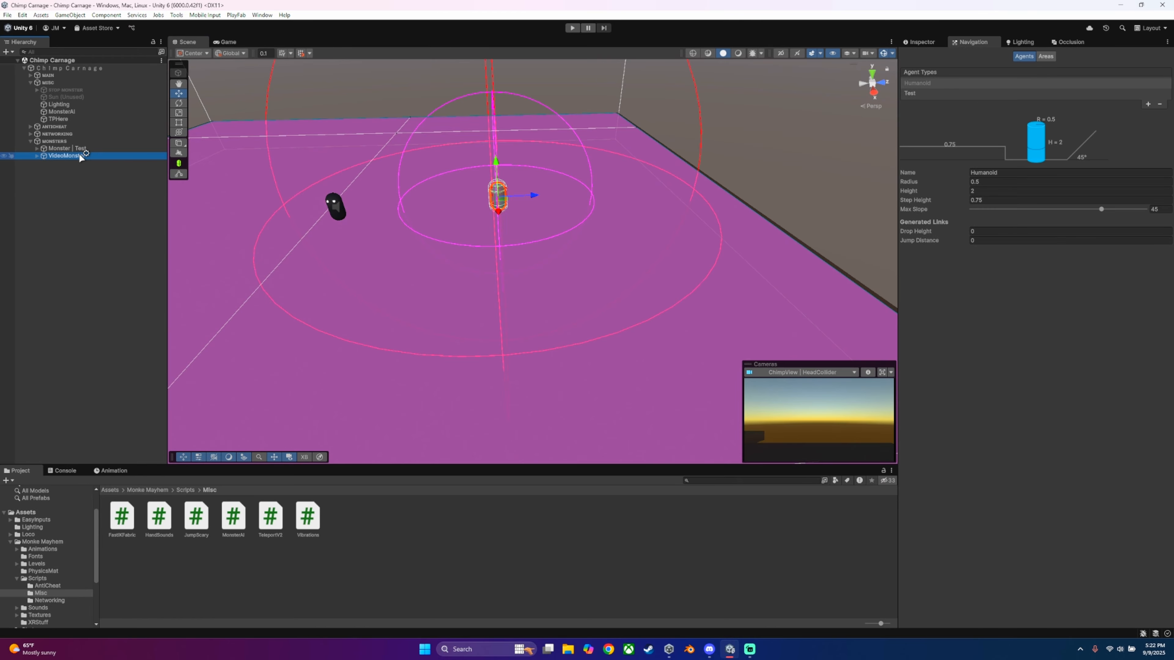
left_click(69, 112)
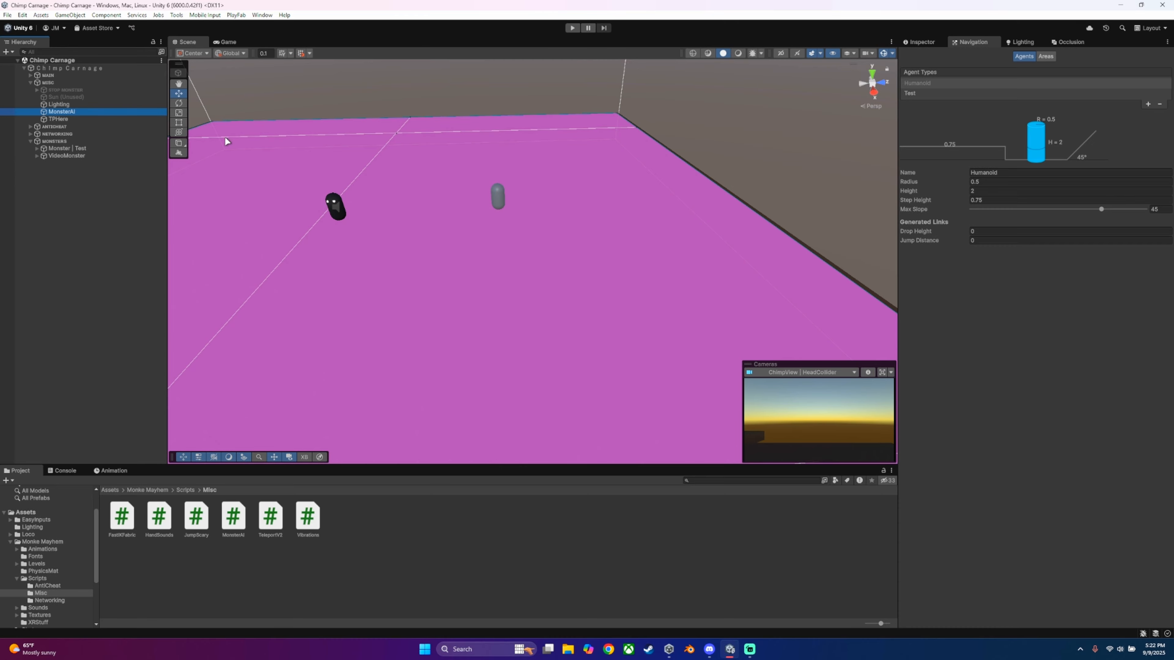
left_click(1045, 56)
left_click(1024, 56)
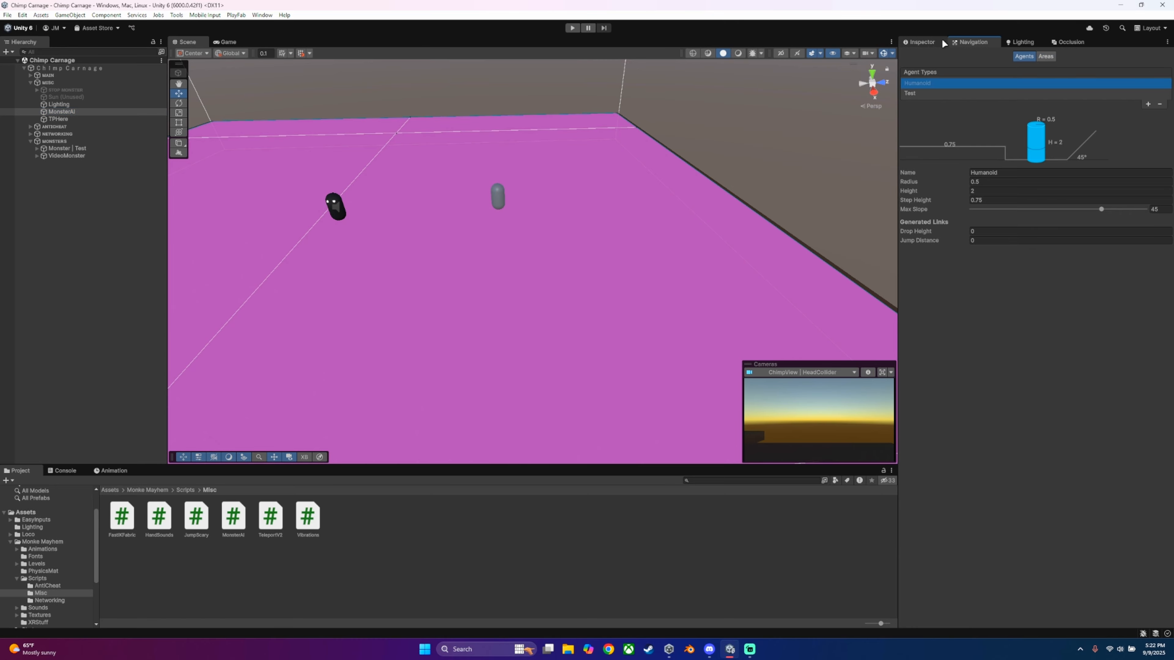
Step: Choose Test as the Agent Type and MonsterRoam as the Default Area for the MonsterAI NavMesh Surface
left_click(920, 42)
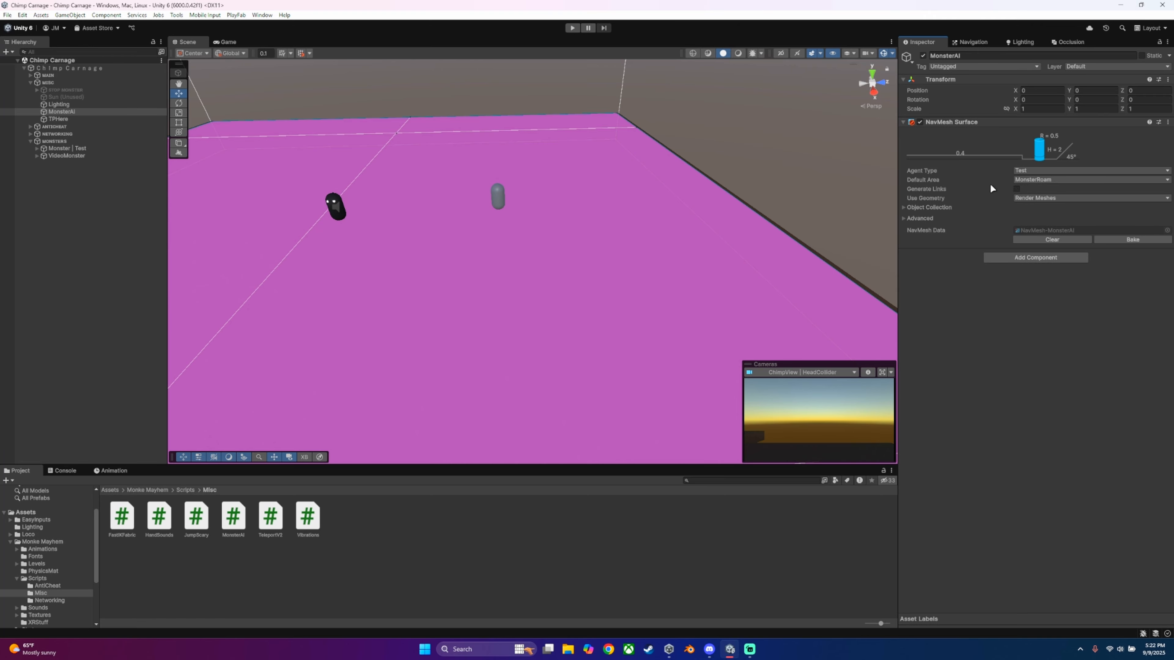
left_click(1025, 171)
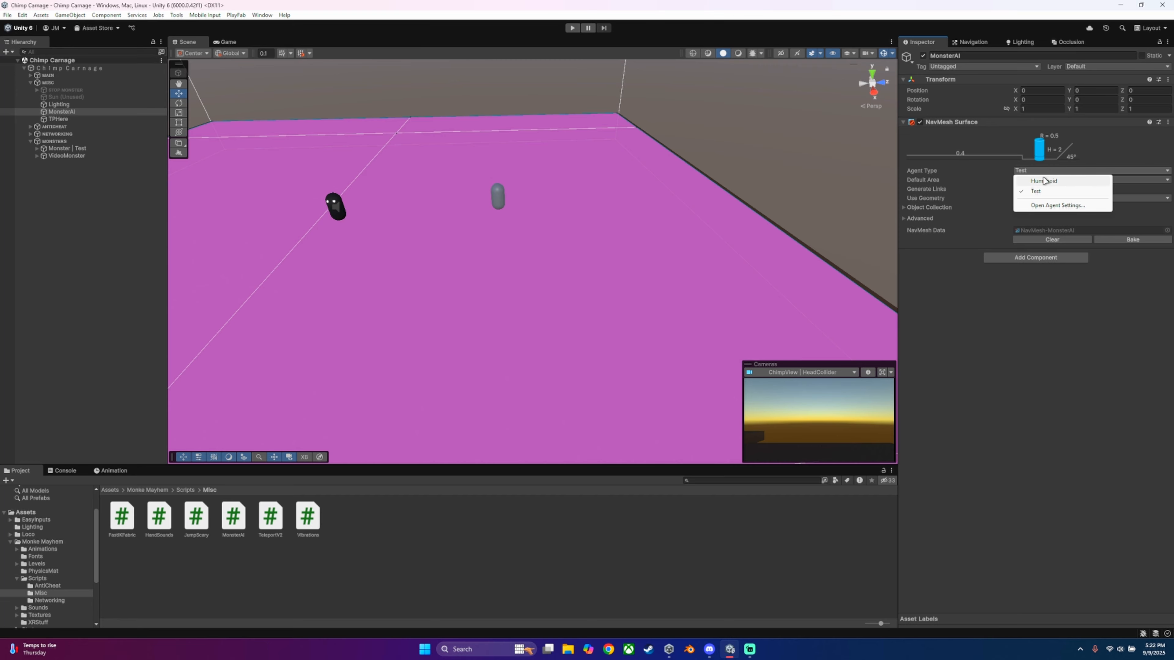
left_click(1033, 182)
left_click(1036, 173)
left_click(1040, 191)
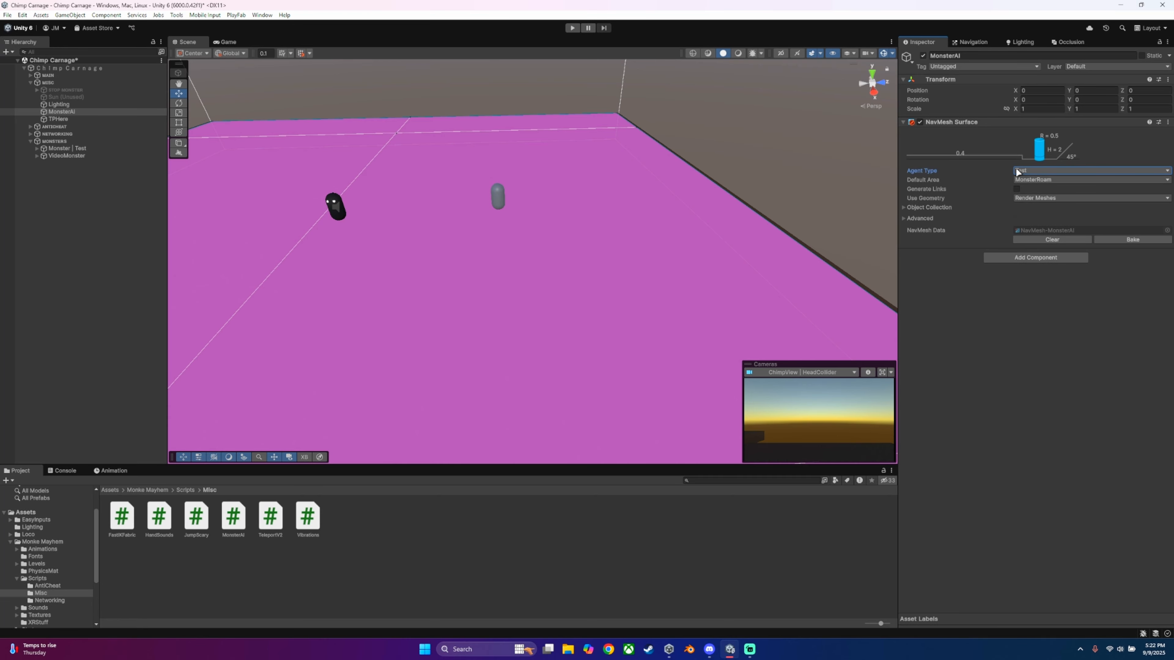
left_click(1017, 172)
left_click(1031, 180)
left_click(1022, 172)
left_click(1022, 188)
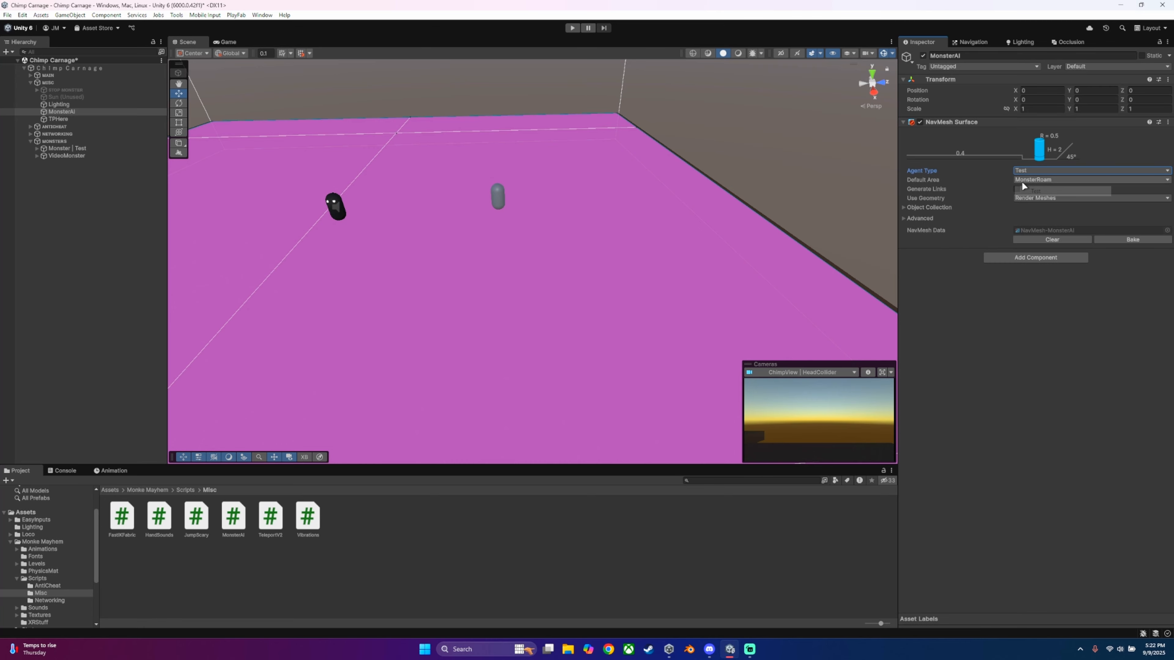
left_click(1045, 180)
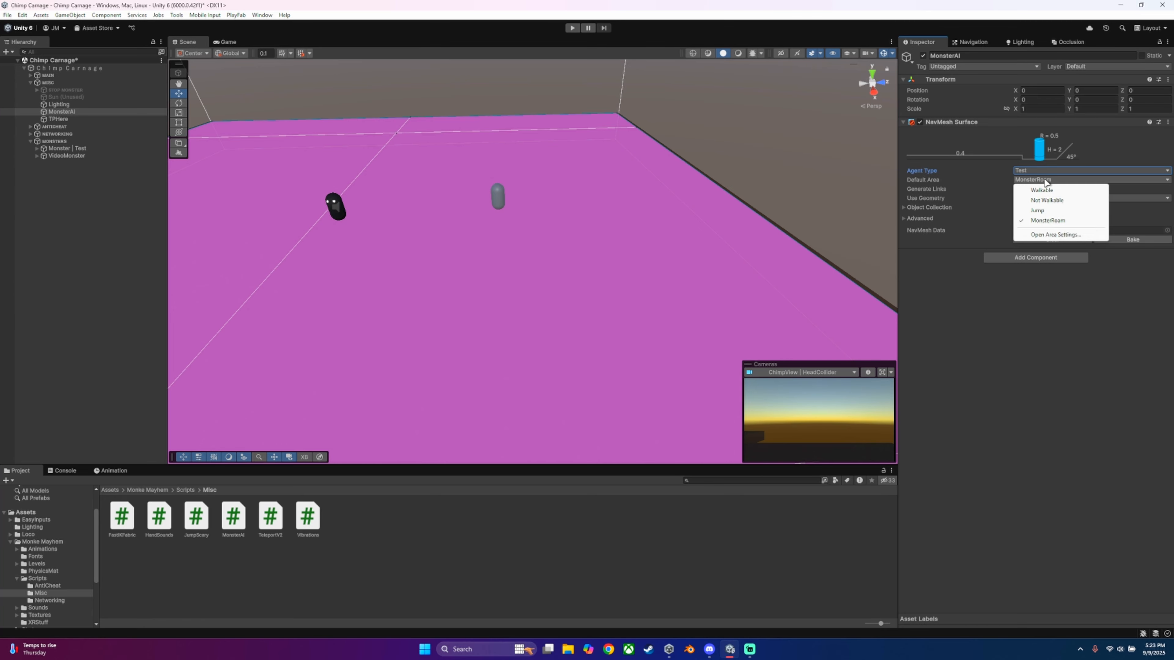
left_click(1049, 221)
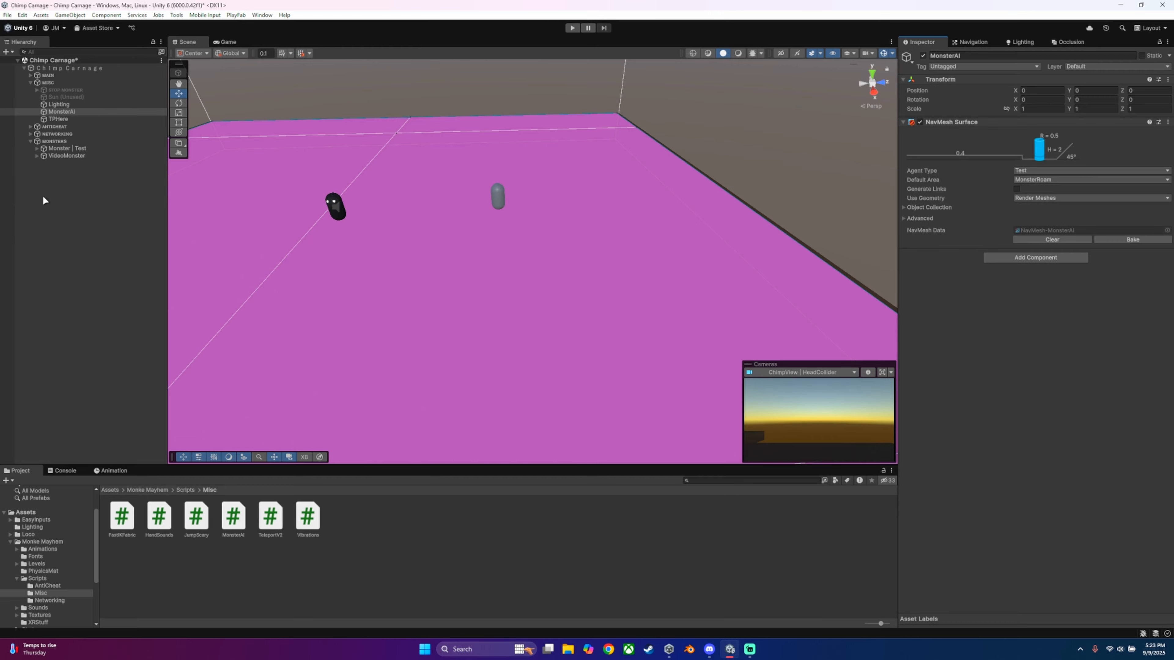
Step: Delete the VideoMonster object from the scene
left_click(67, 156)
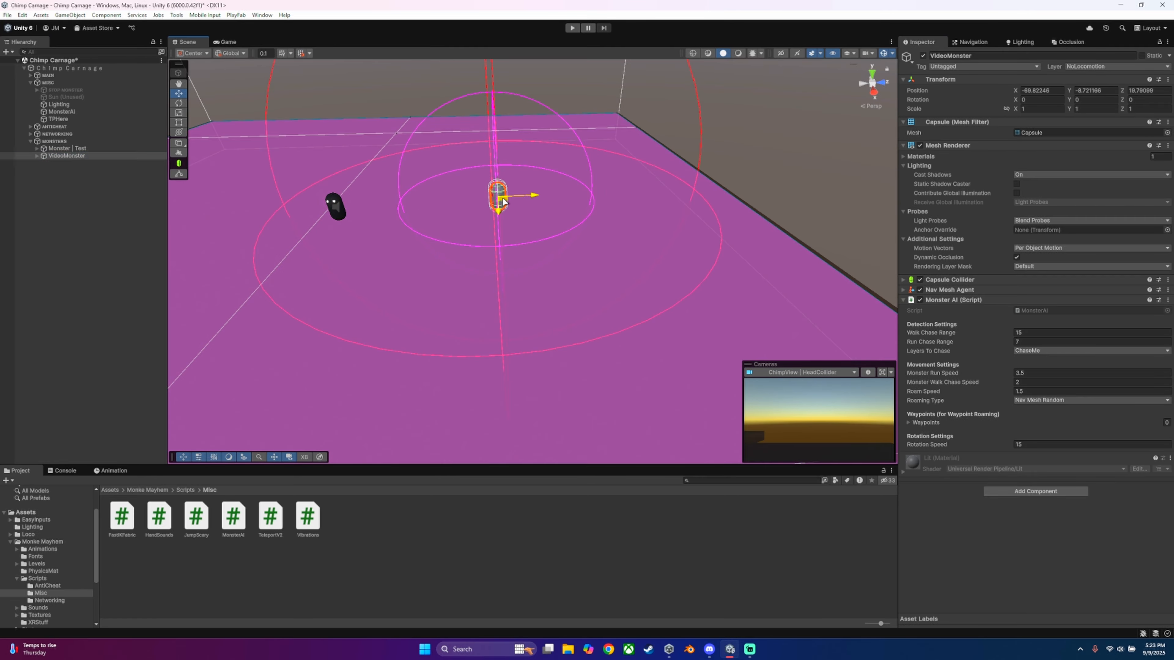
left_click_drag(516, 206, 569, 291)
key("Delete")
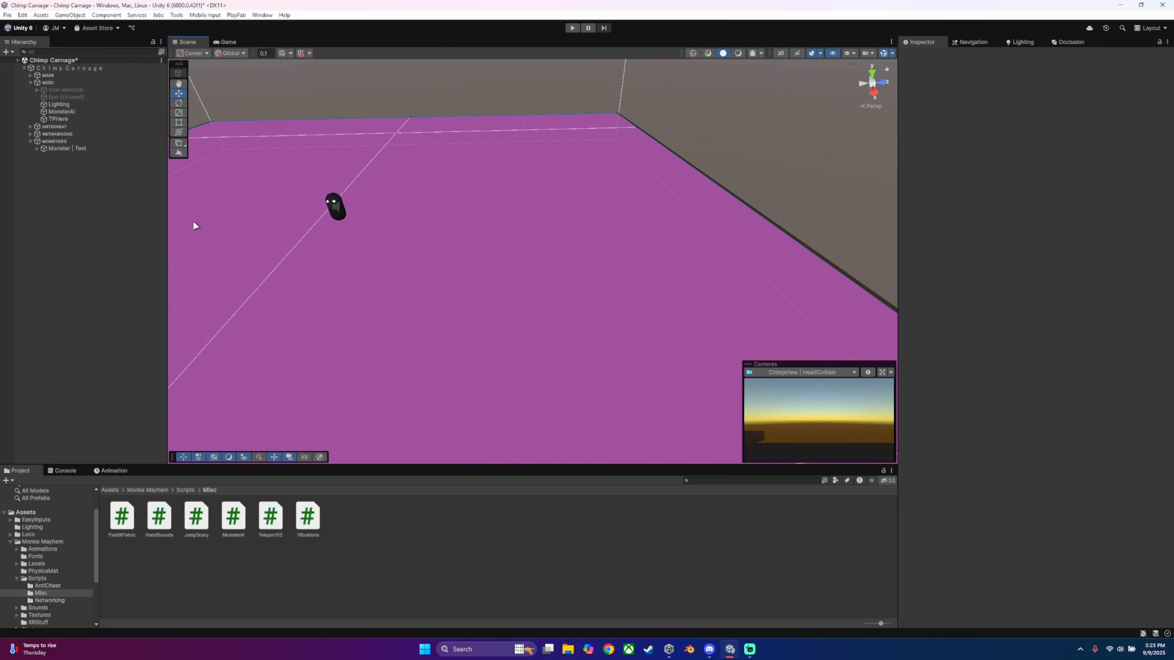
Step: Start Play mode with only Monster | Test in the scene and dismiss the Photon setup warning
left_click(84, 147)
left_click(289, 224)
right_click_drag(469, 225, 192, 241)
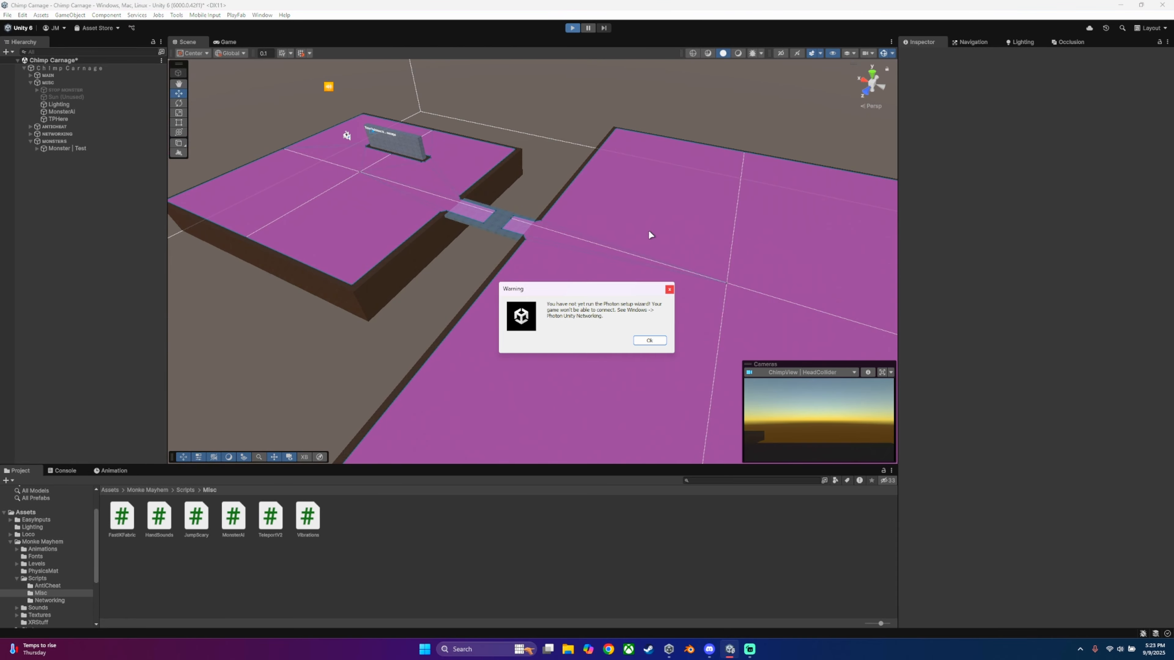
left_click(650, 340)
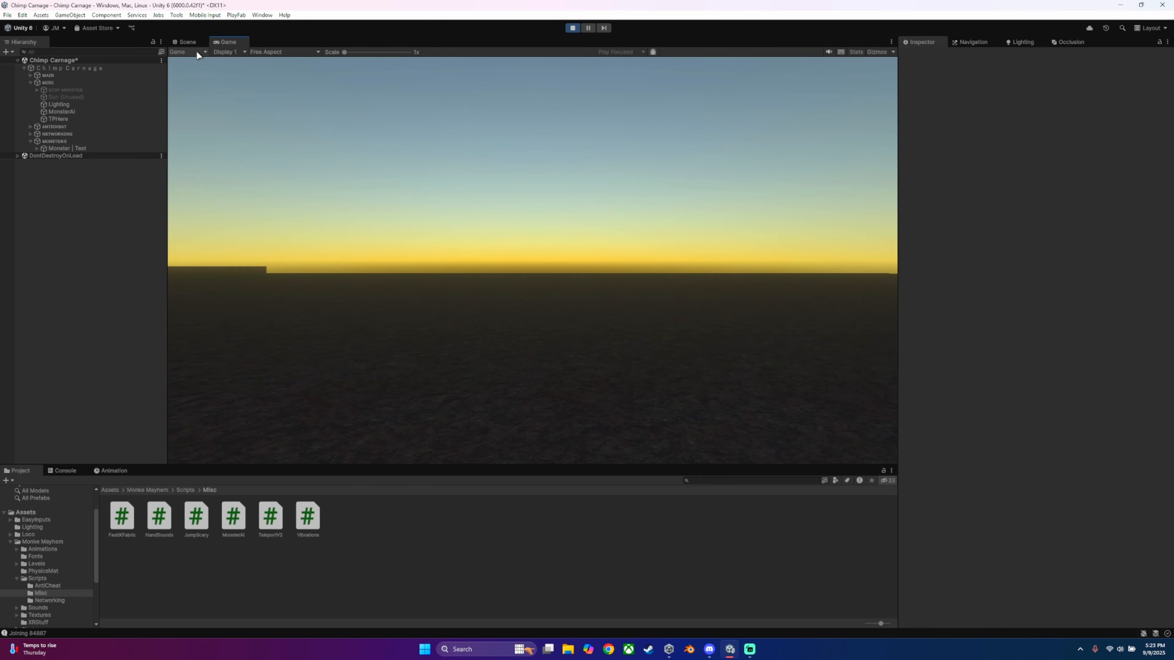
Step: Watch Monster | Test roam the nav mesh in the Scene view, following it across the platforms and bridge
left_click(193, 43)
right_click_drag(350, 240, 711, 298)
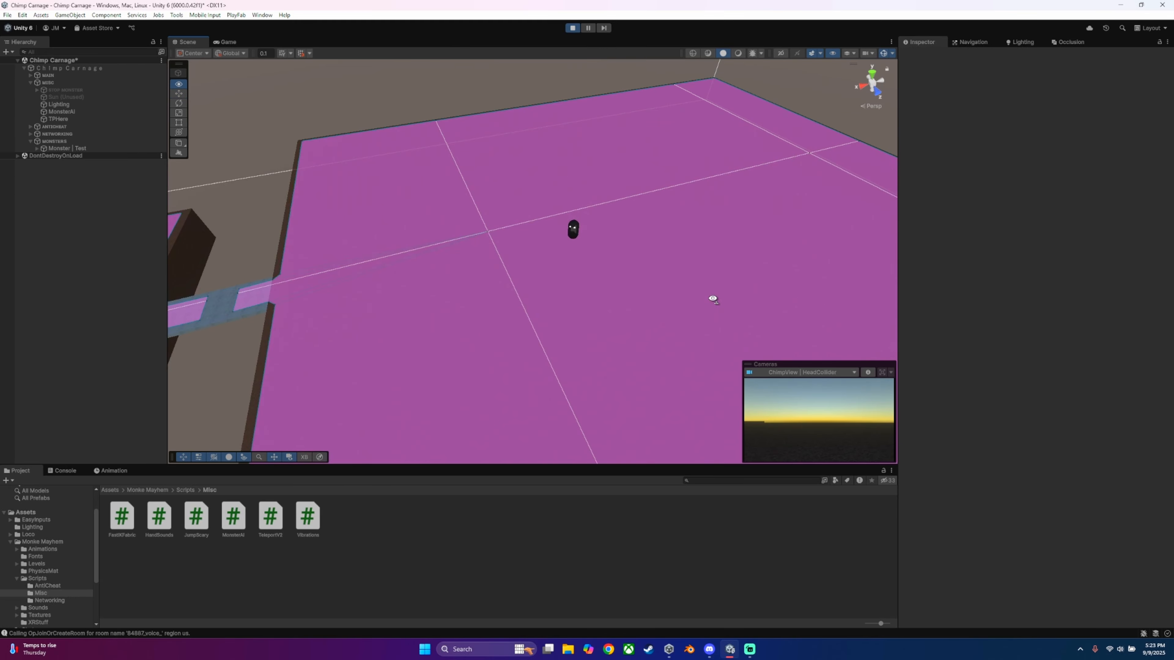
left_click(70, 149)
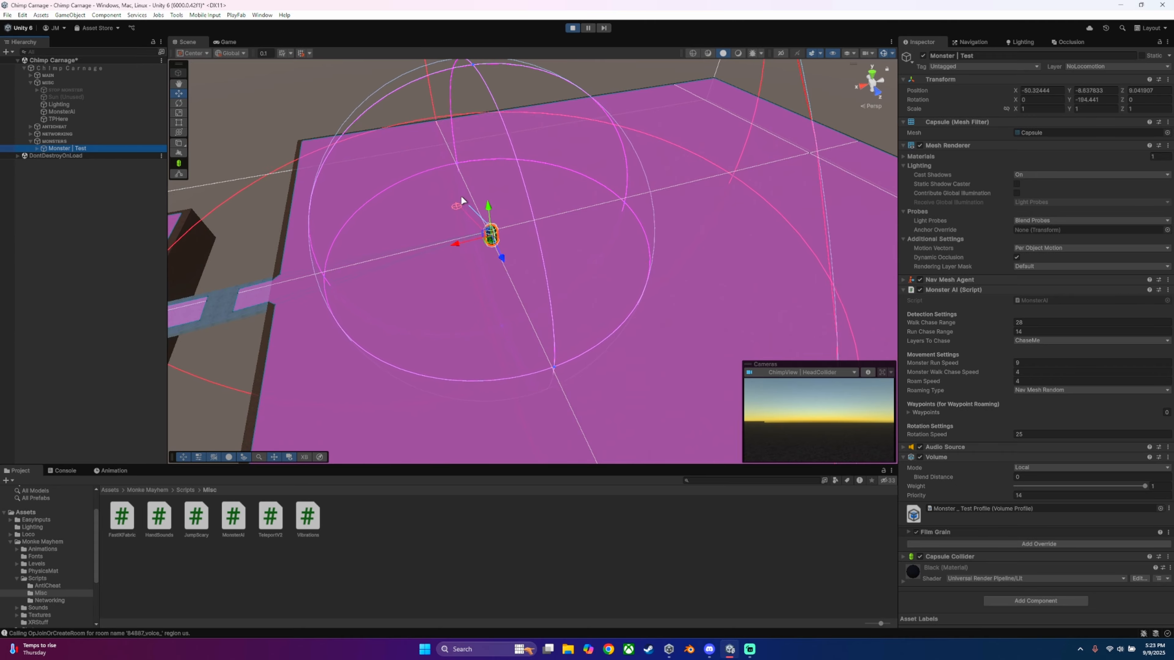
key("s")
right_click_drag(510, 175, 488, 175)
right_click_drag(500, 231, 476, 248)
key("w")
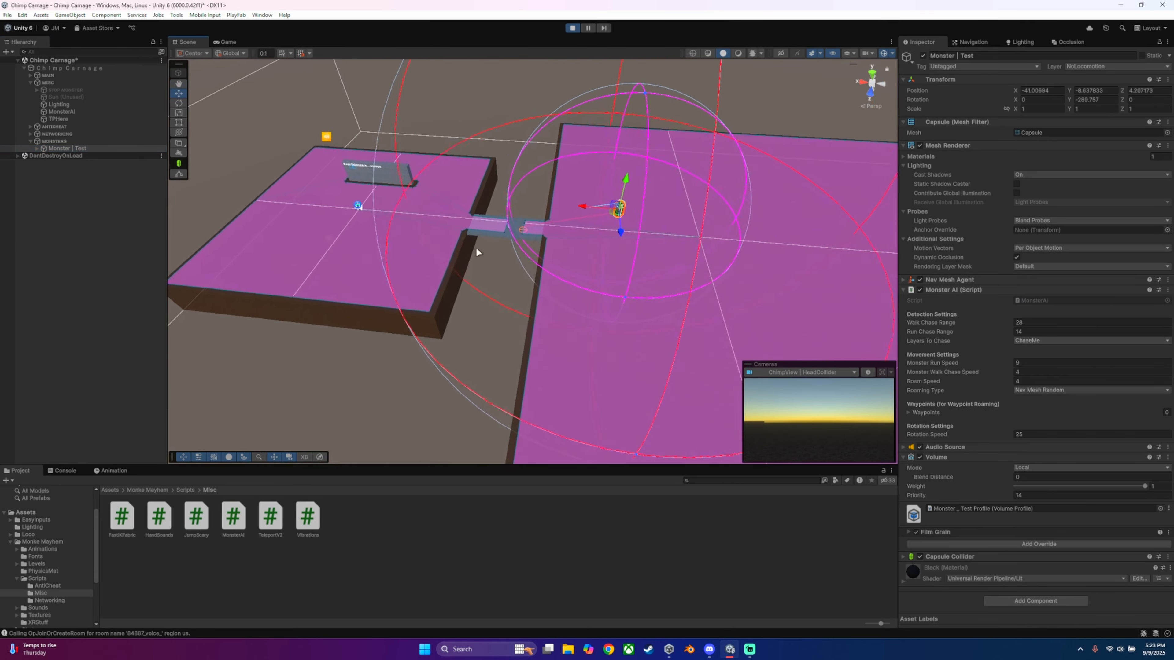
right_click_drag(594, 222, 728, 200)
key("a")
key("w")
key("s")
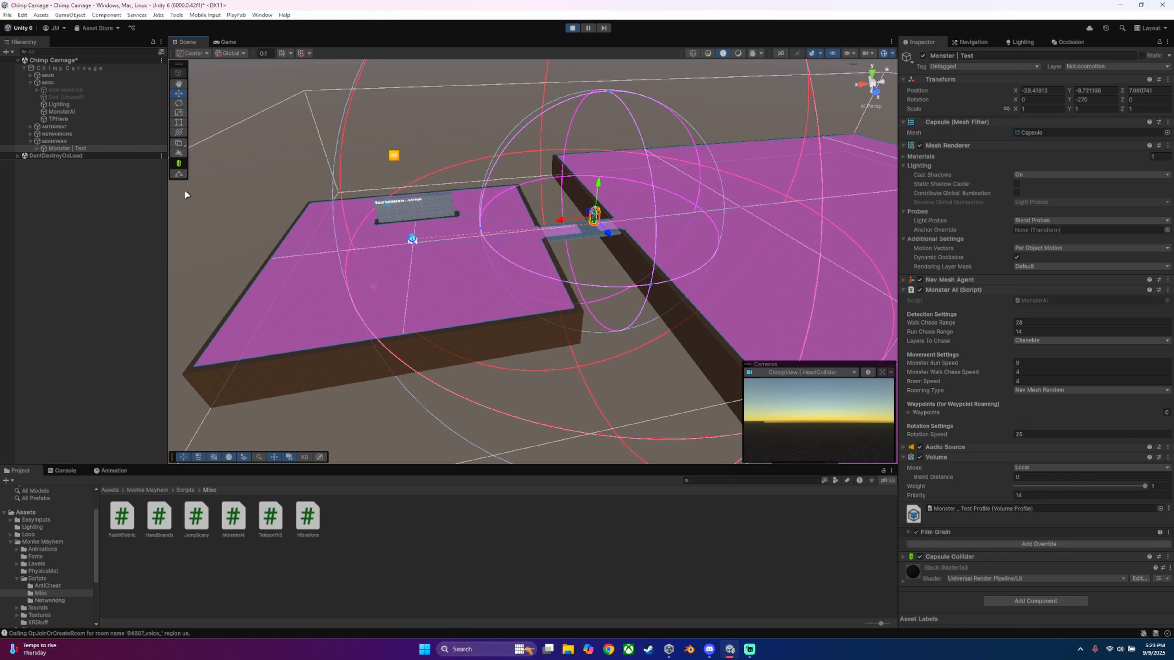
Step: Move Main | ClimpPlayer inside ChimpPlayer to about X 12.8, Z -8.4 near the smaller platform's far edge
left_click(30, 134)
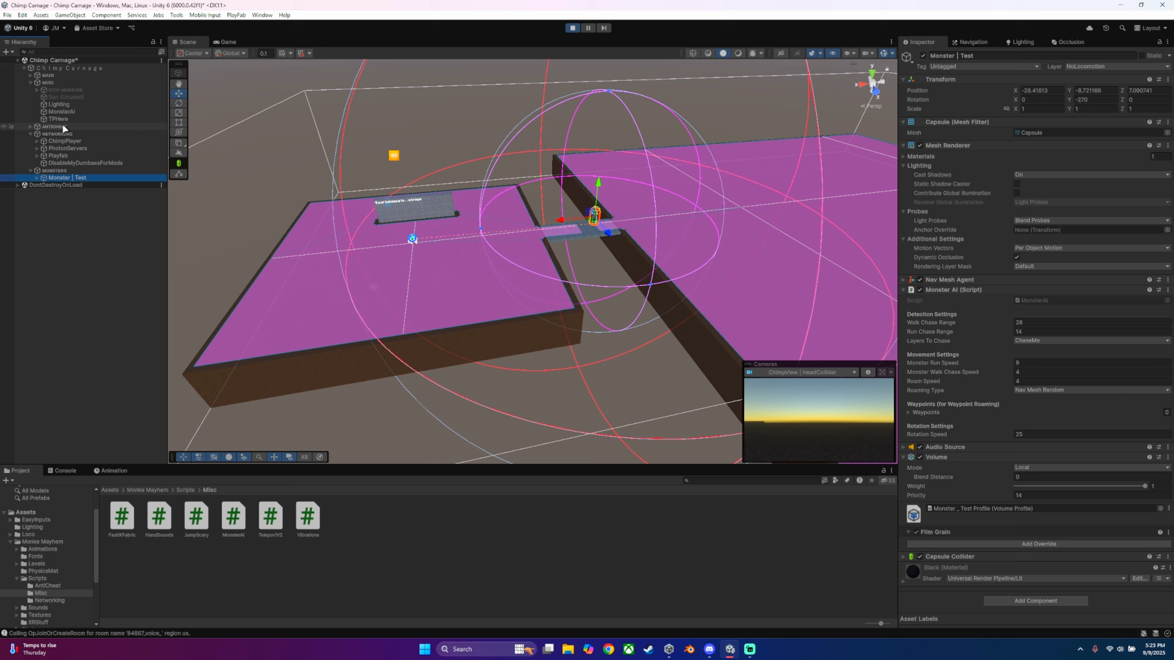
left_click(55, 141)
left_click(37, 140)
left_click(79, 162)
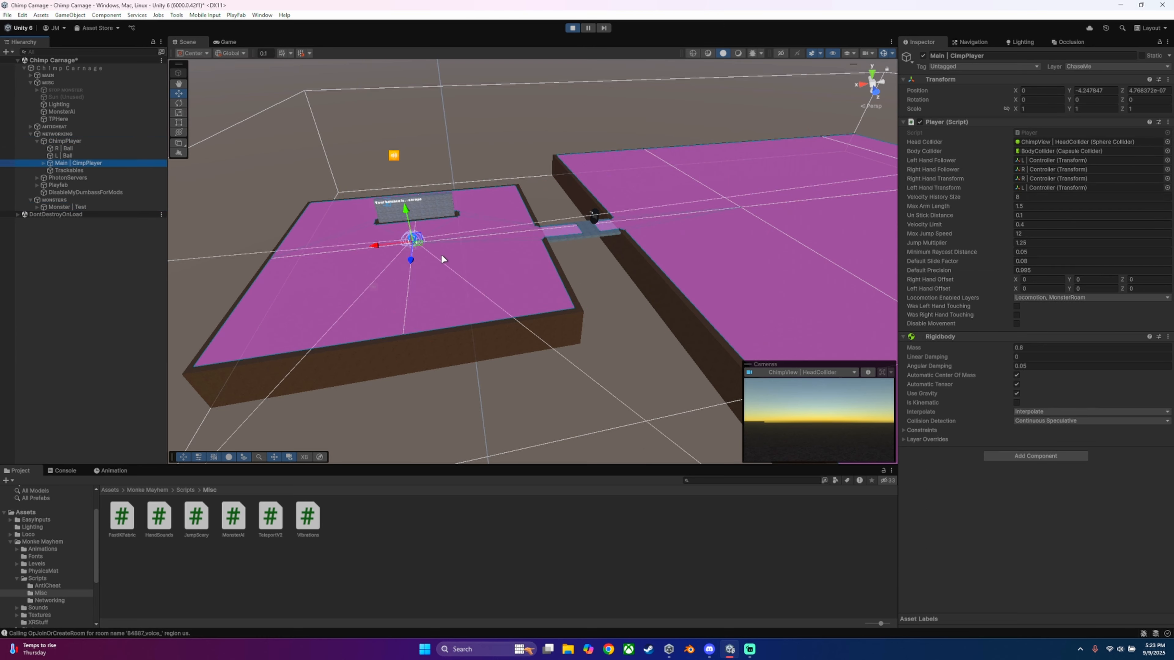
left_click_drag(412, 239, 317, 221)
right_click_drag(503, 238, 719, 209)
Step: Move Main | ClimpPlayer across to the larger platform near Monster | Test, at about X -57.6, Z 24.2
left_click(71, 208)
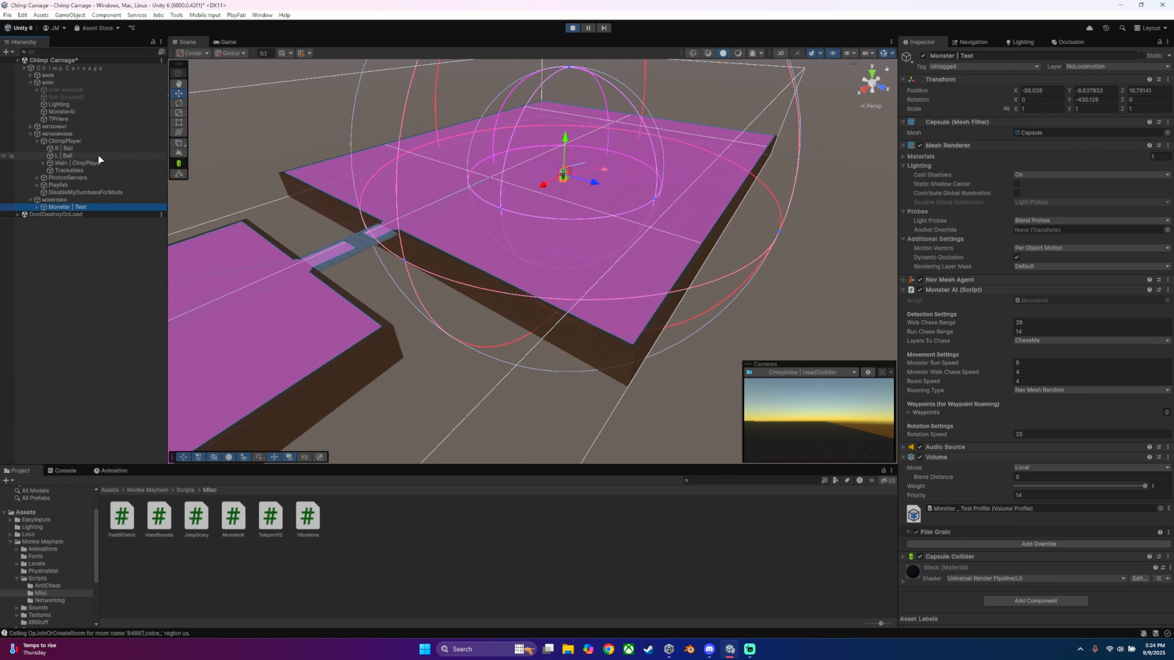
left_click(59, 163)
right_click_drag(439, 178, 340, 199)
key("s")
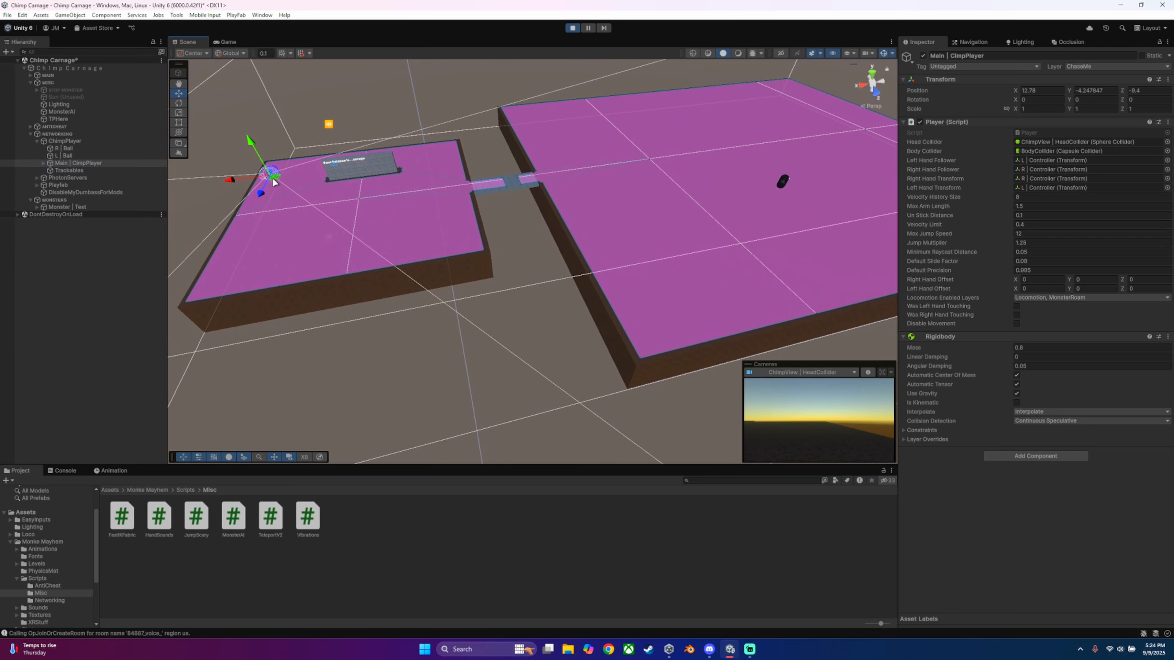
left_click_drag(274, 184, 595, 182)
right_click_drag(688, 167, 747, 169)
key("w")
left_click_drag(366, 212, 782, 176)
right_click_drag(760, 262, 747, 239)
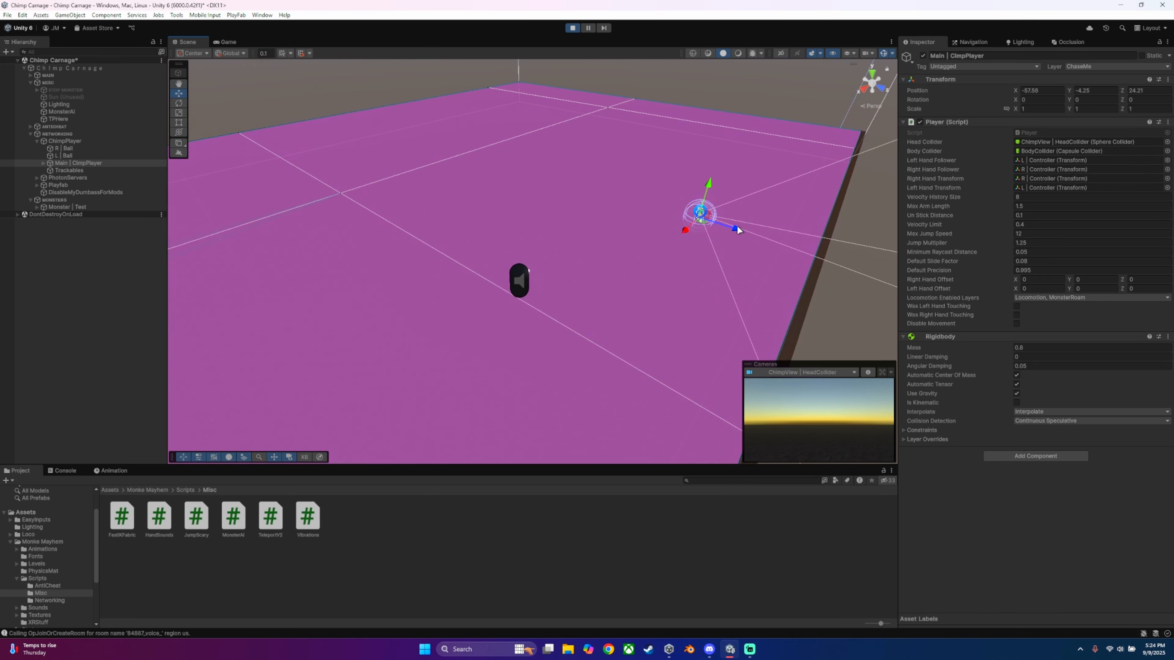
Step: Test the chase by shifting Main | ClimpPlayer along Z beside the monster, and stop Play mode
left_click_drag(736, 228, 678, 229)
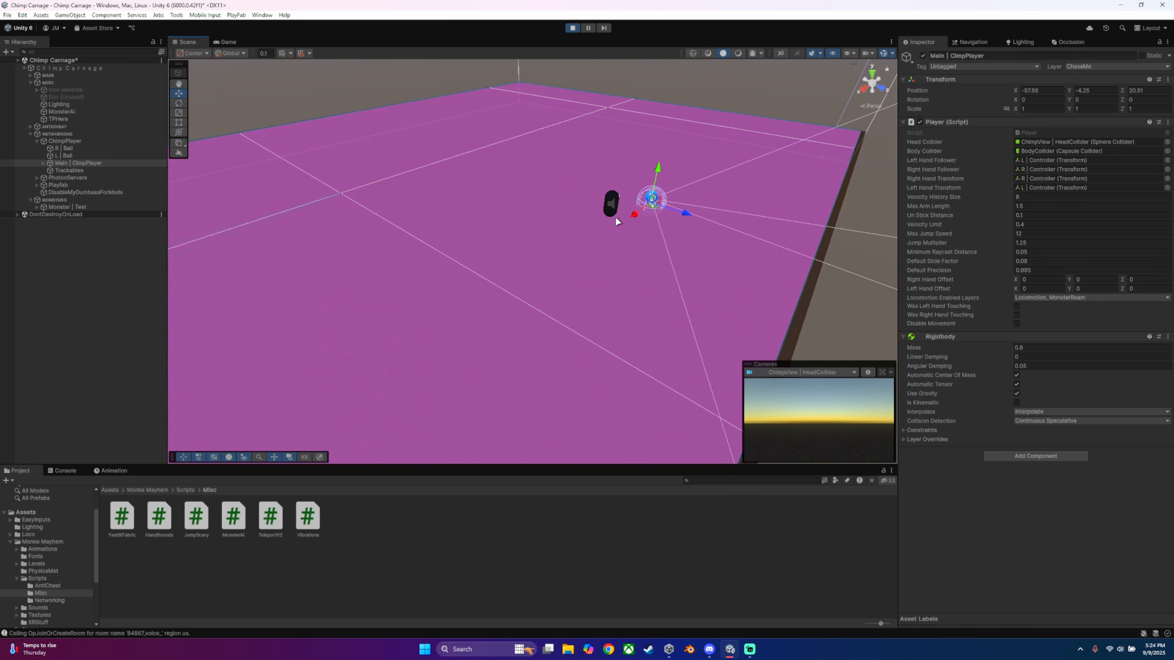
right_click_drag(707, 163, 743, 112)
left_click(744, 112)
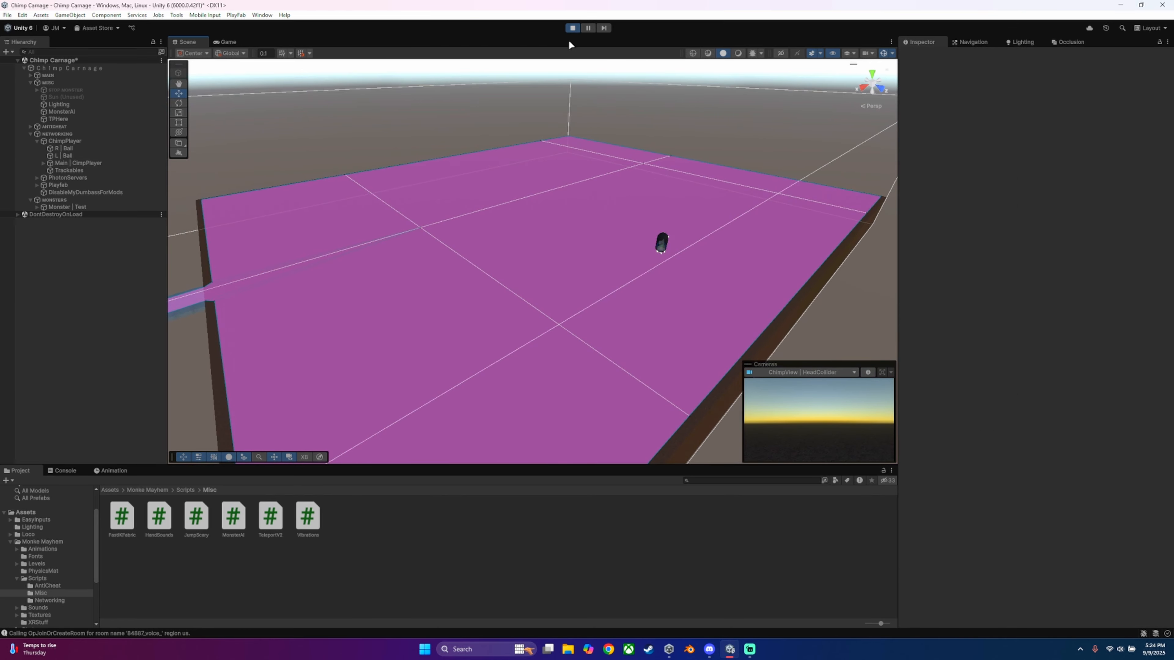
right_click_drag(578, 152, 603, 162)
left_click(572, 28)
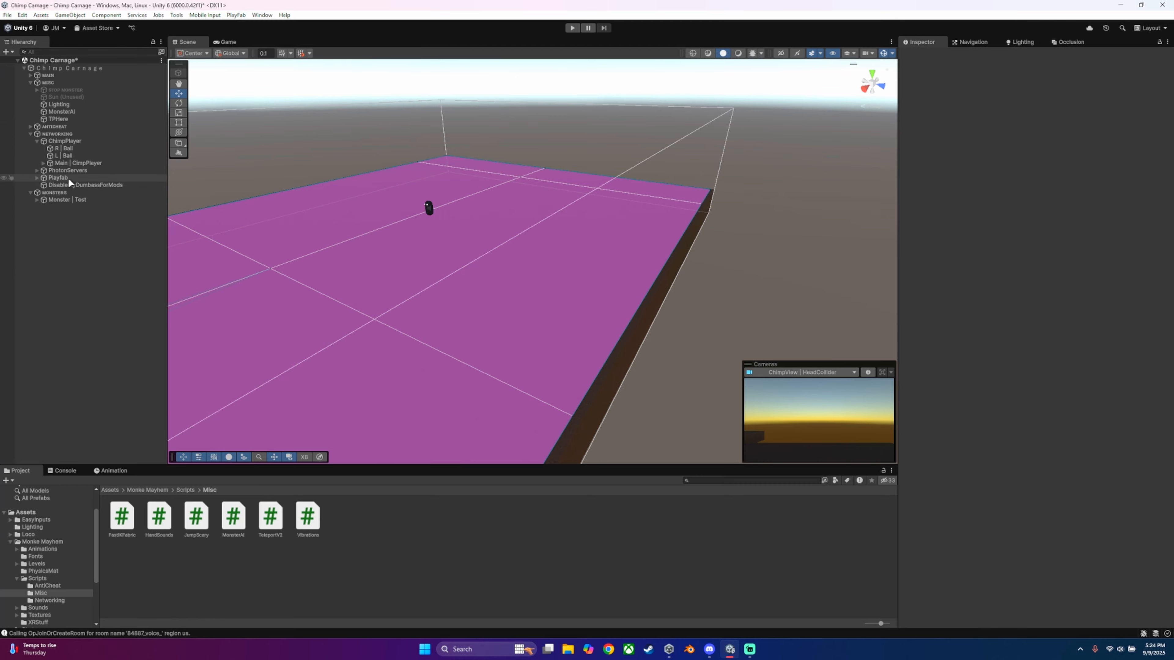
Step: Enable collisions between the ChaseMe layer and the Player, R | Hand and L | Hand layers in the project's Layer Collision Matrix
left_click(22, 14)
left_click(67, 284)
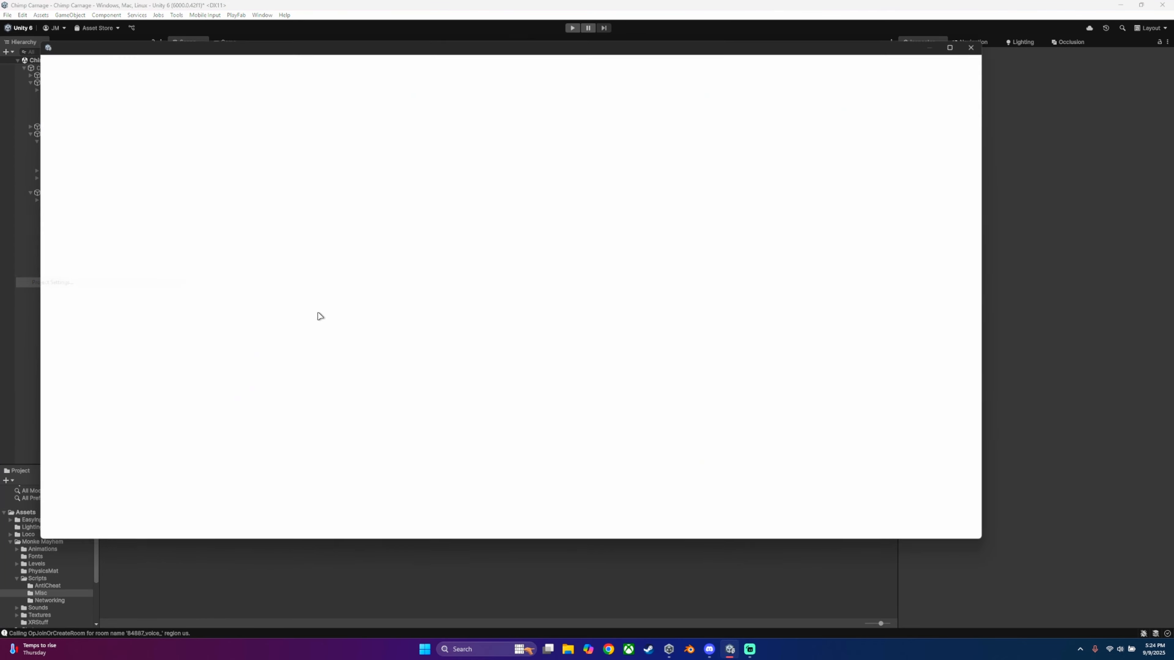
left_click(164, 125)
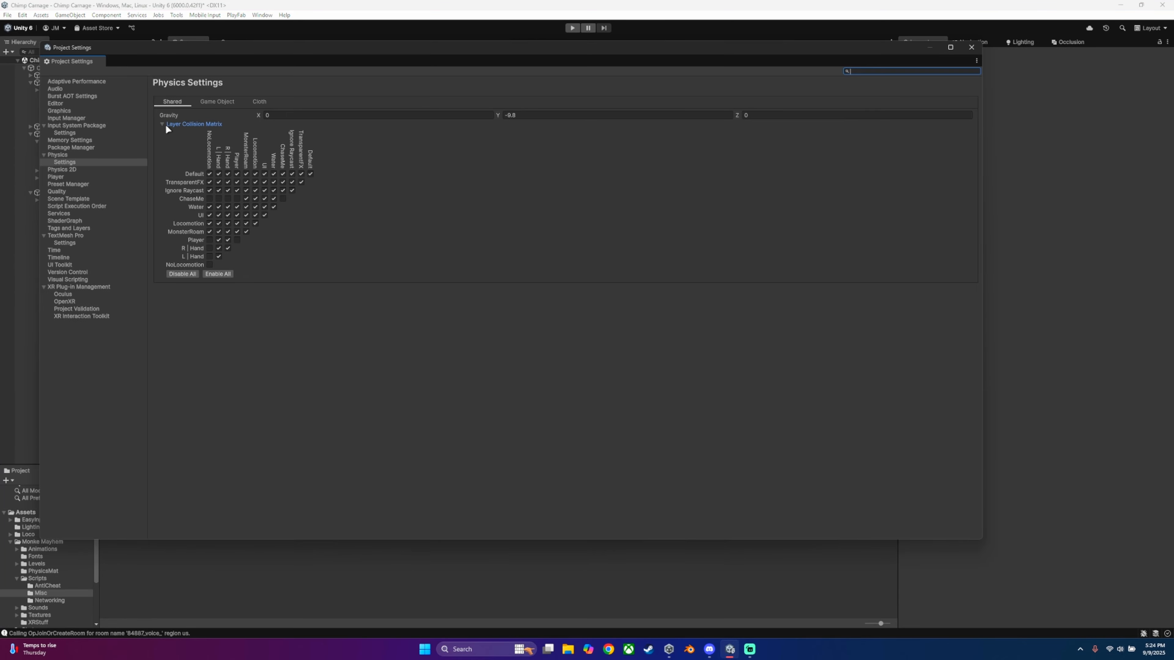
left_click(237, 198)
left_click(227, 199)
left_click(218, 199)
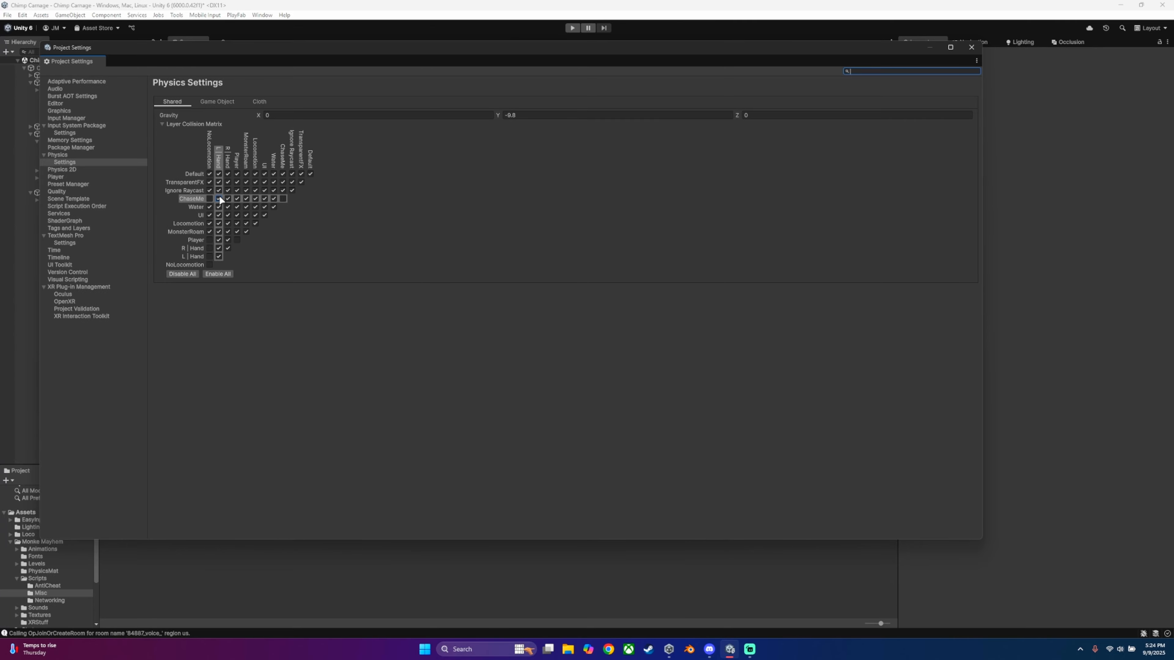
left_click(971, 47)
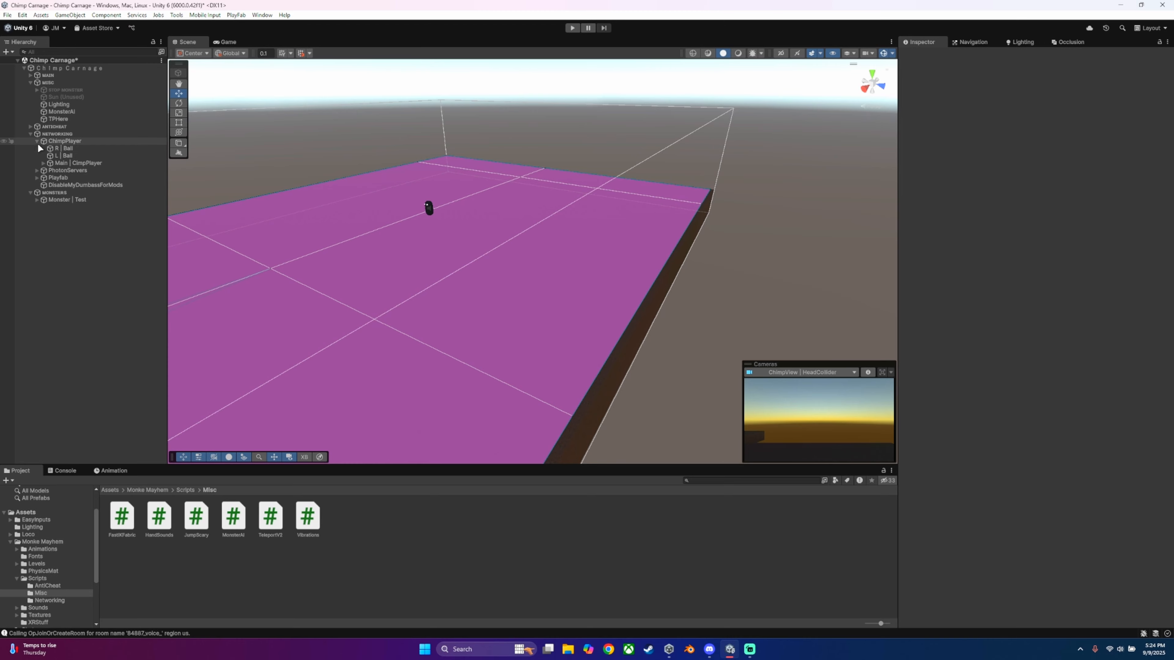
Step: Collapse the NETWORKING, MISC and MONSTERS groups in the scene hierarchy and clear the console log
left_click(31, 134)
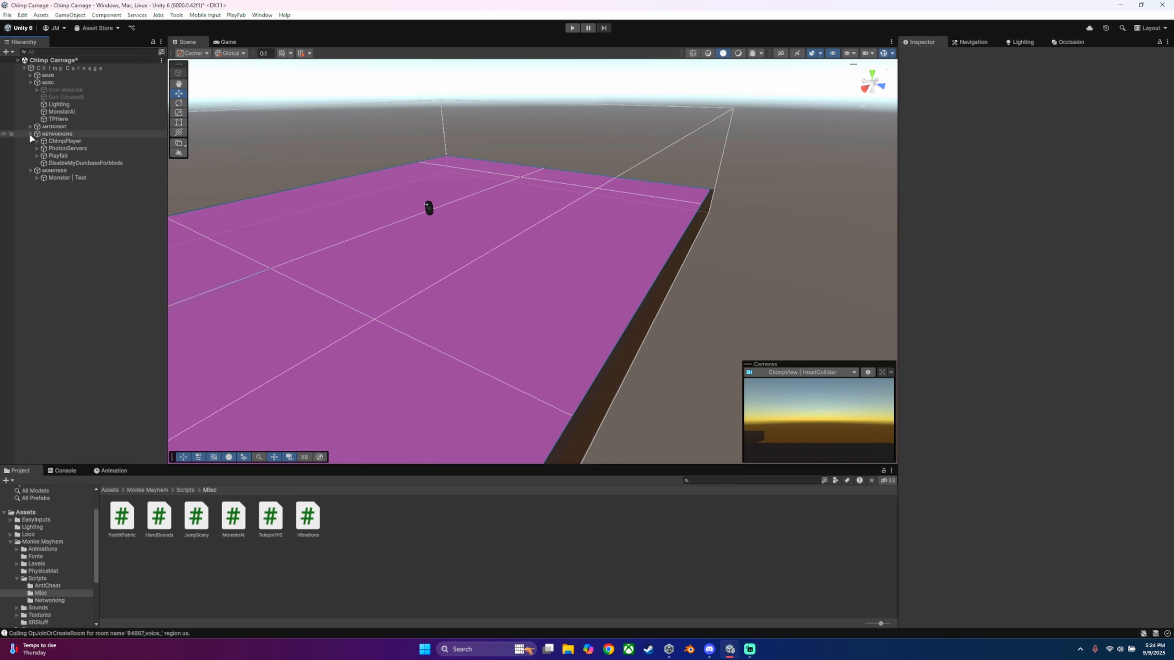
left_click(30, 82)
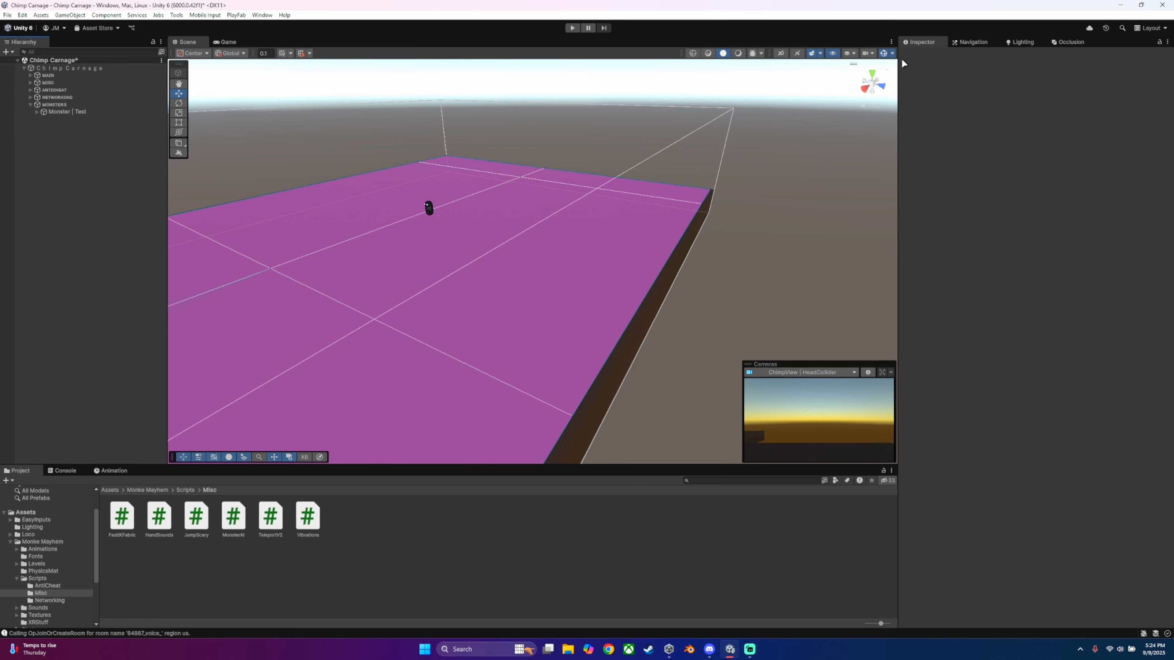
right_click_drag(370, 205, 461, 236)
left_click(64, 471)
left_click(19, 471)
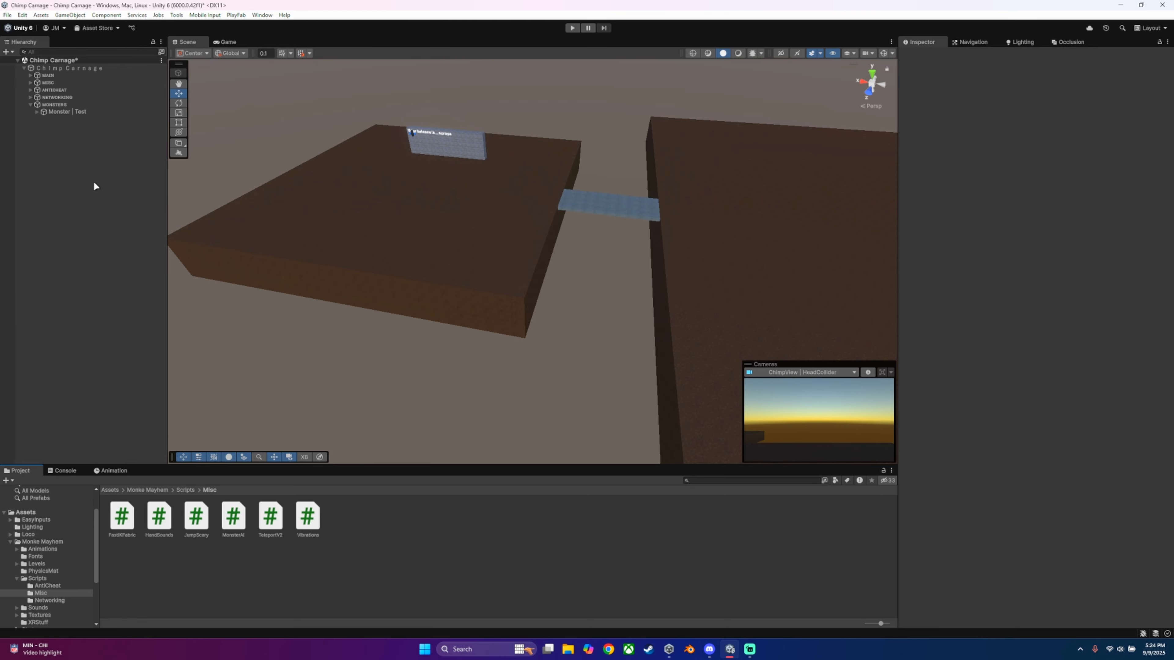
left_click(31, 104)
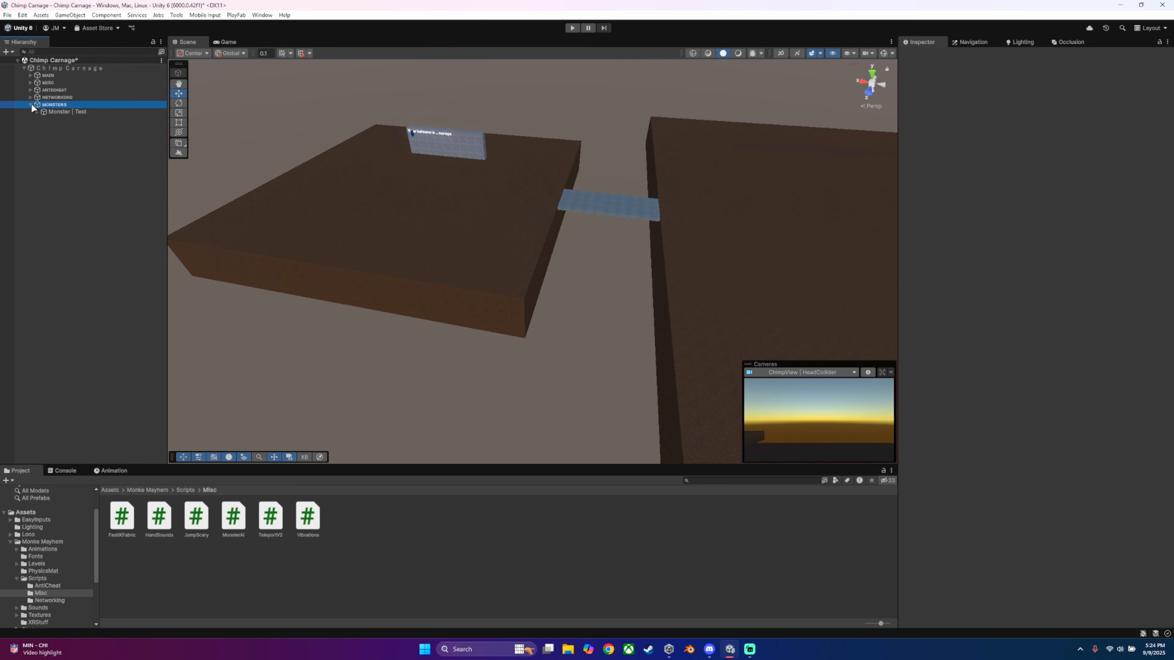
left_click(31, 104)
left_click(36, 138)
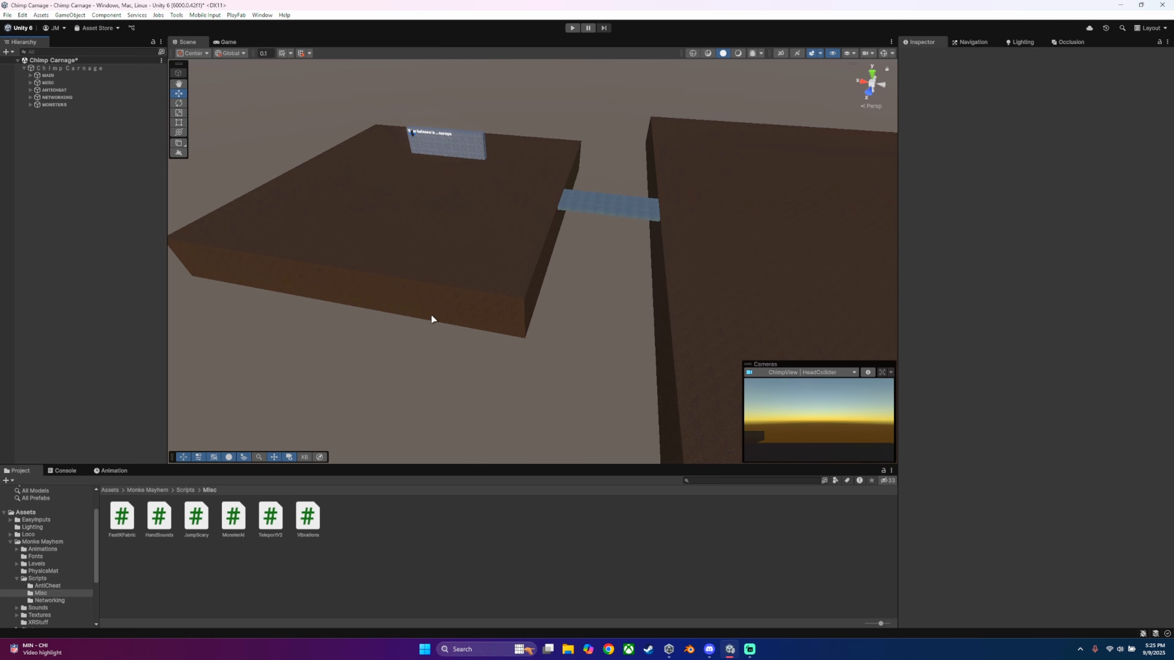
Step: Switch to Discord and look through the server's main-chat and hand-sounds channels, including the Hitsounds V2 script post
left_click(710, 649)
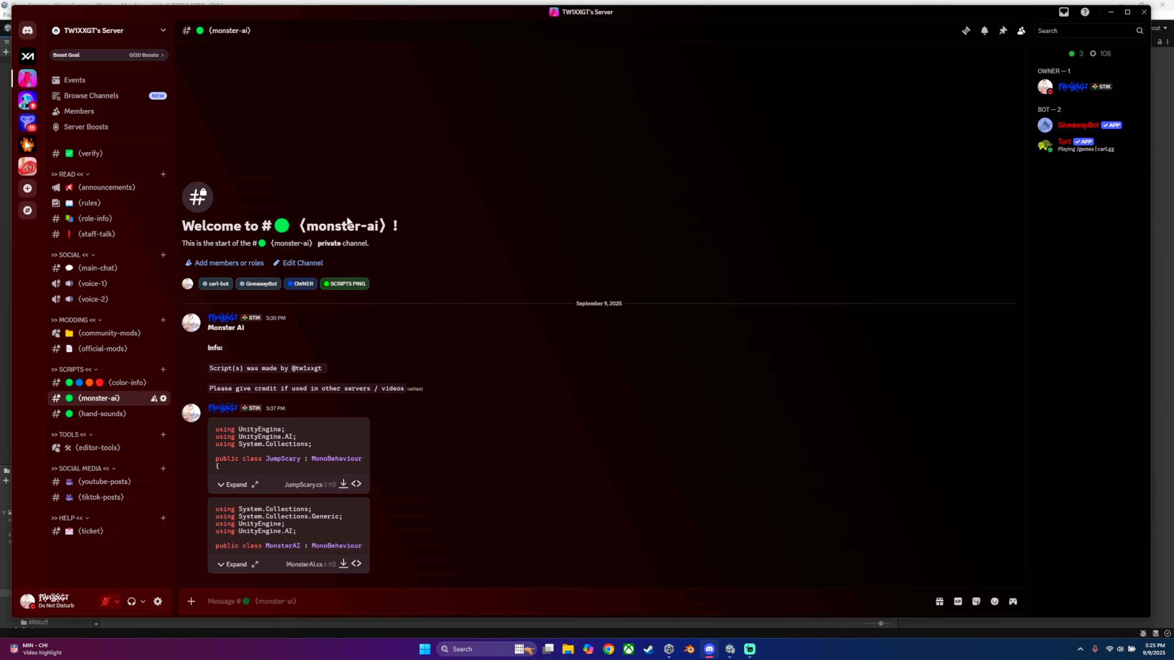
left_click(92, 269)
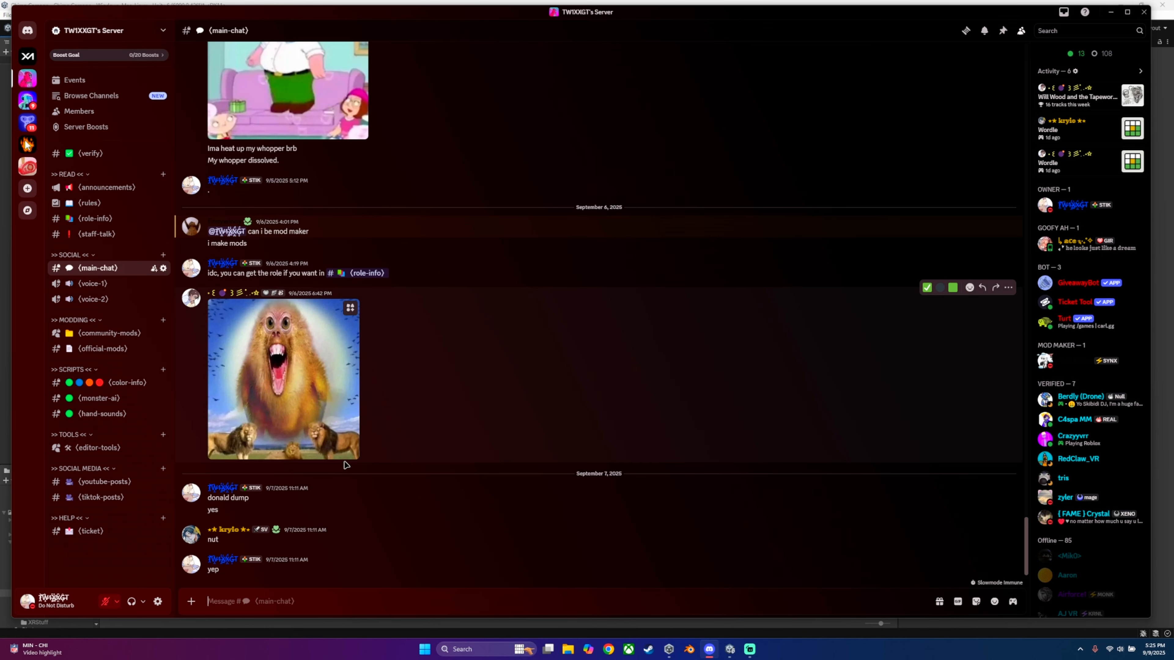
left_click(91, 416)
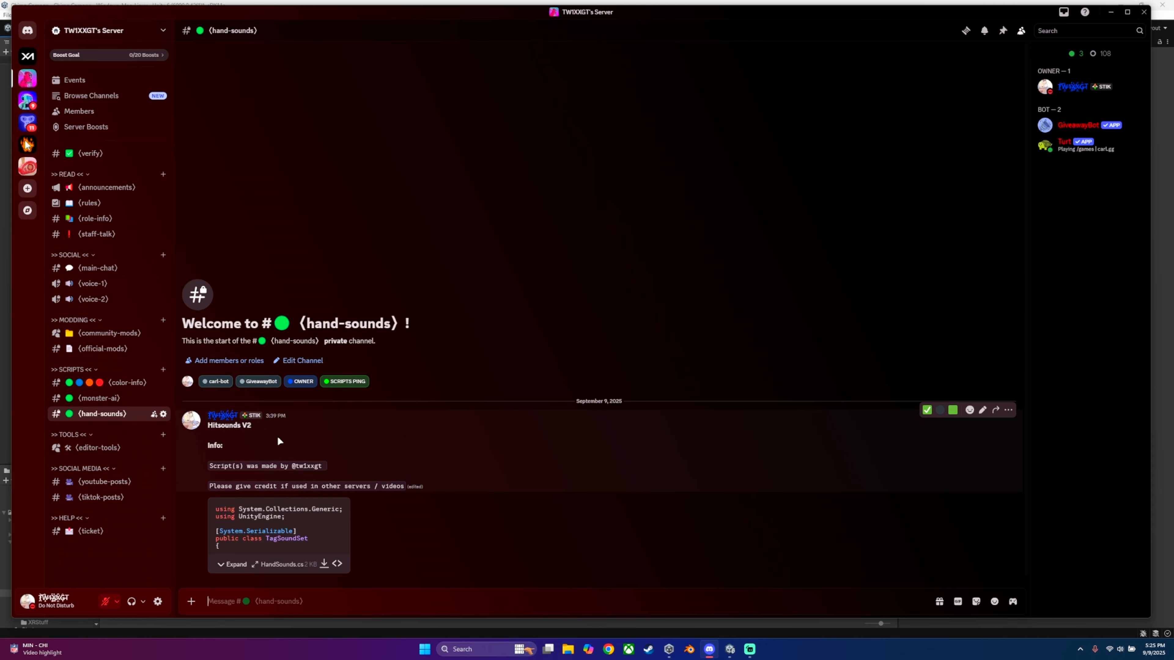
left_click_drag(208, 427, 253, 427)
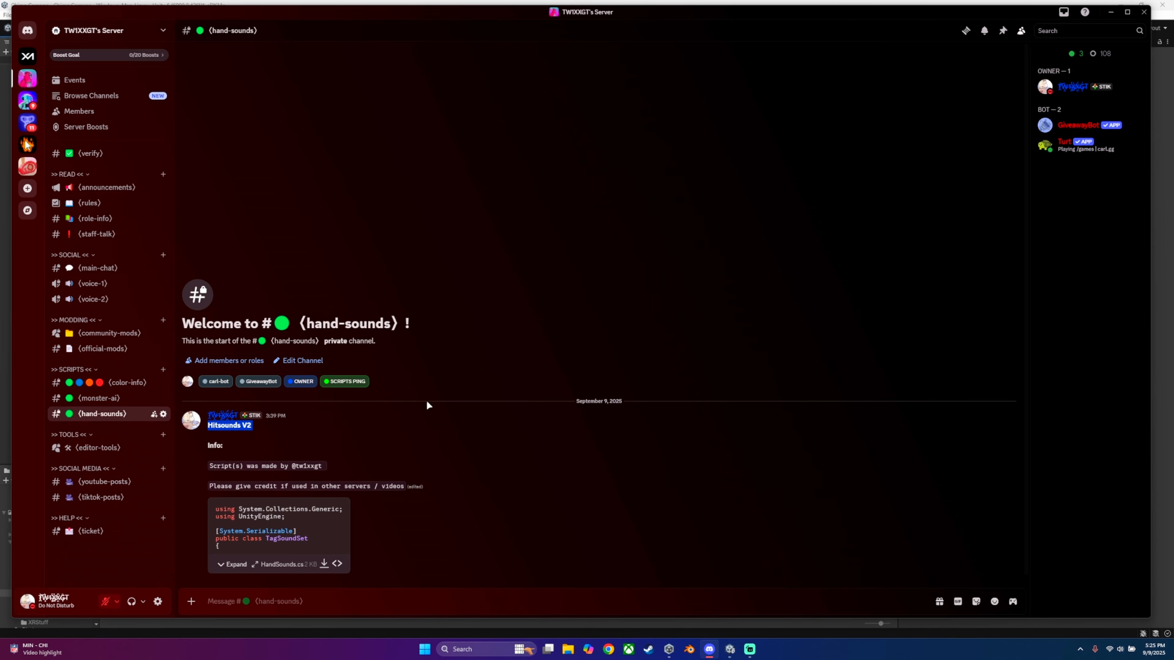
left_click(273, 447)
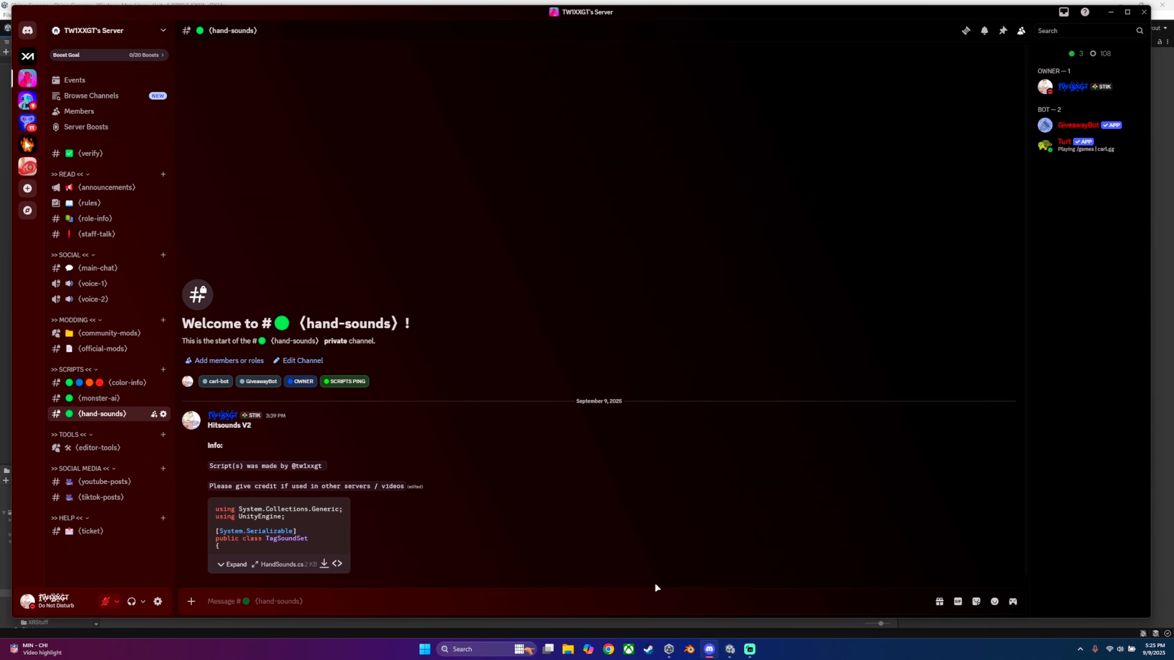